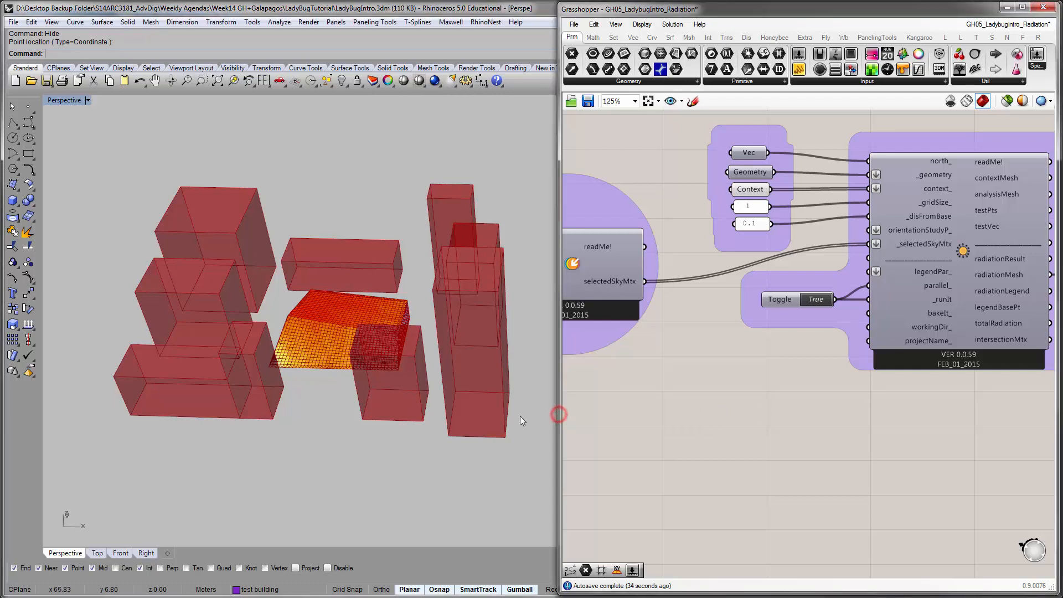
Widen the Grasshopper window until the whole radiation analysis group fits beside the Rhino viewport
{"action": "left_click_drag", "start_coordinate": [560, 420], "coordinate": [410, 376]}
{"action": "right_click_drag", "start_coordinate": [391, 358], "coordinate": [341, 396]}
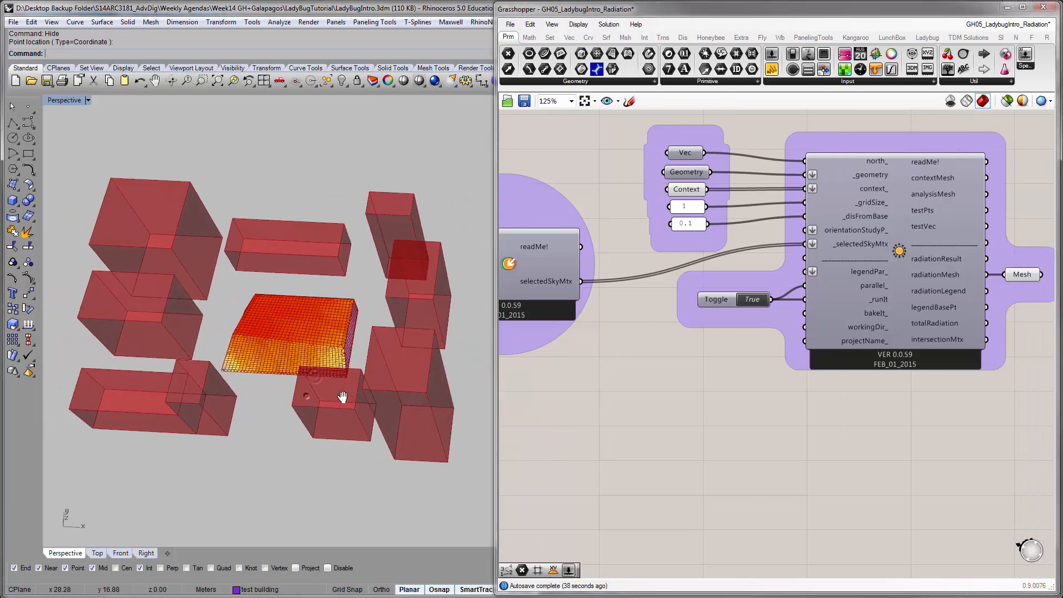
{"action": "left_click_drag", "start_coordinate": [496, 388], "coordinate": [475, 388]}
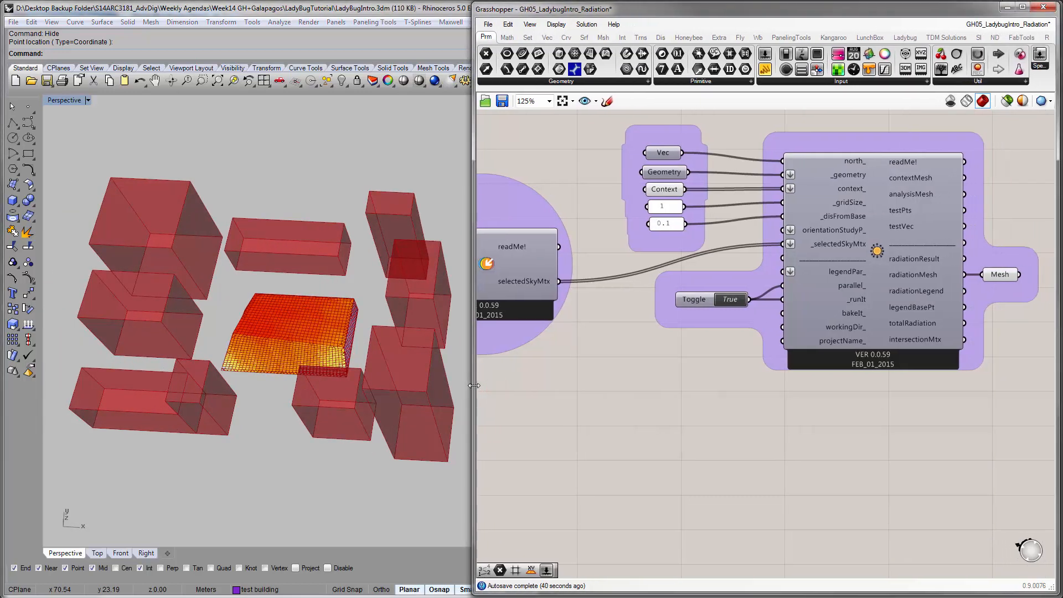
{"action": "left_click", "coordinate": [755, 387]}
{"action": "right_click_drag", "start_coordinate": [759, 347], "coordinate": [697, 410]}
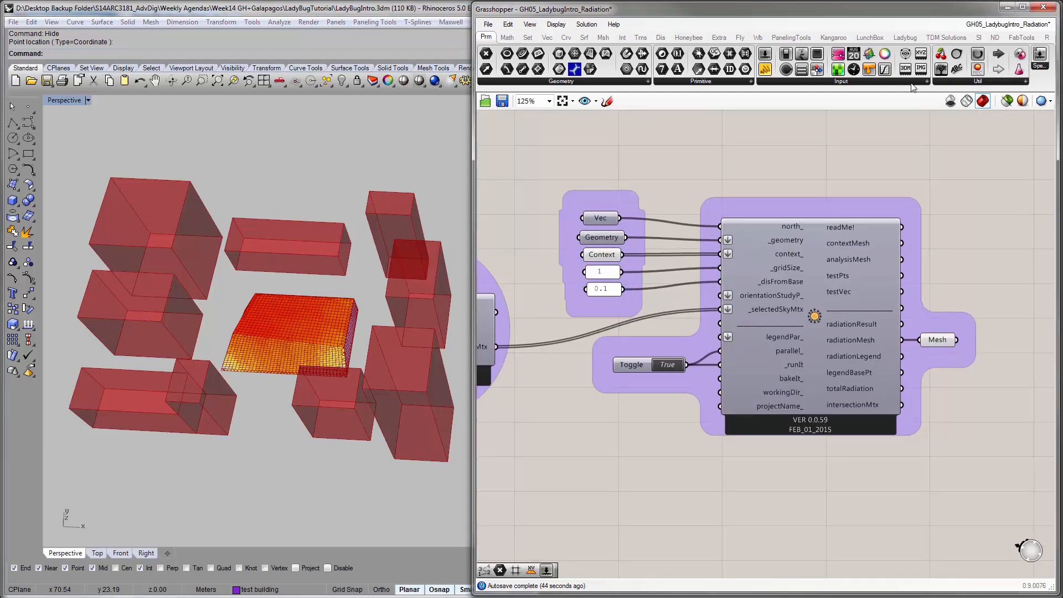
Place a Ladybug View Rose component on the canvas below the Radiation Analysis component
{"action": "left_click", "coordinate": [902, 37]}
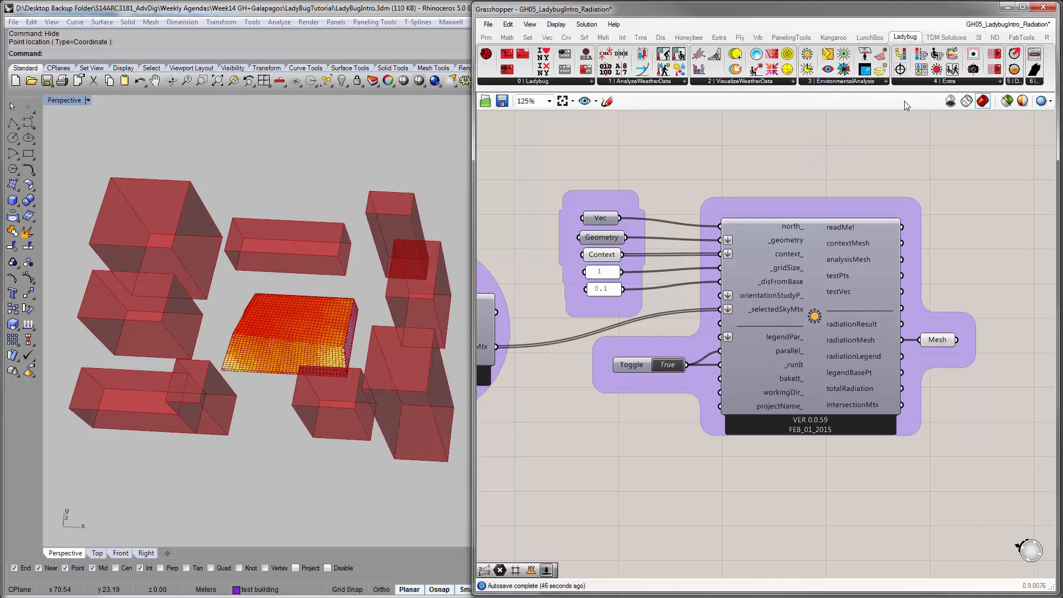
{"action": "left_click", "coordinate": [848, 83]}
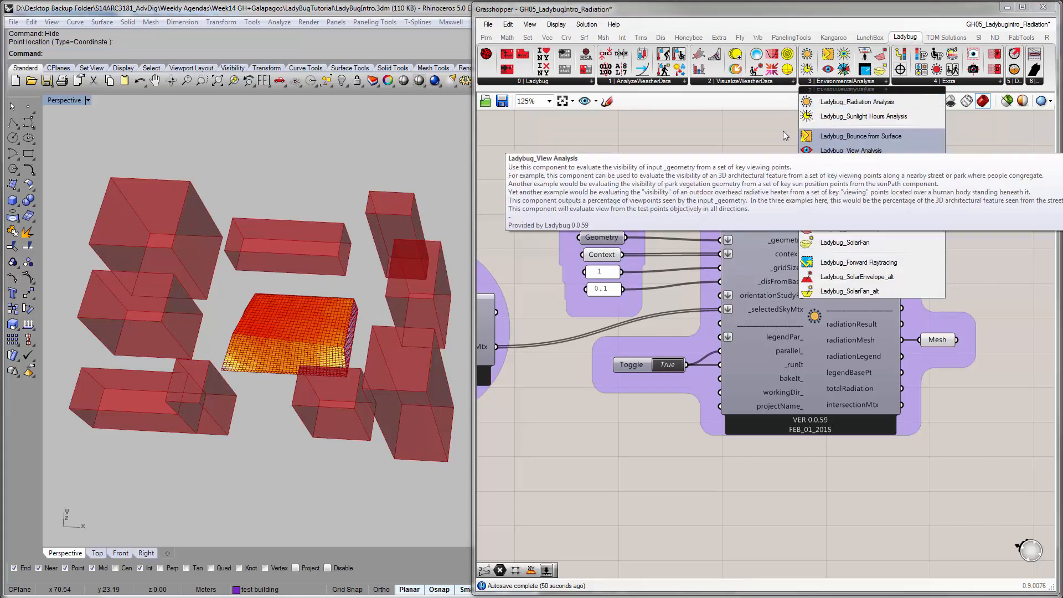
{"action": "left_click", "coordinate": [743, 145]}
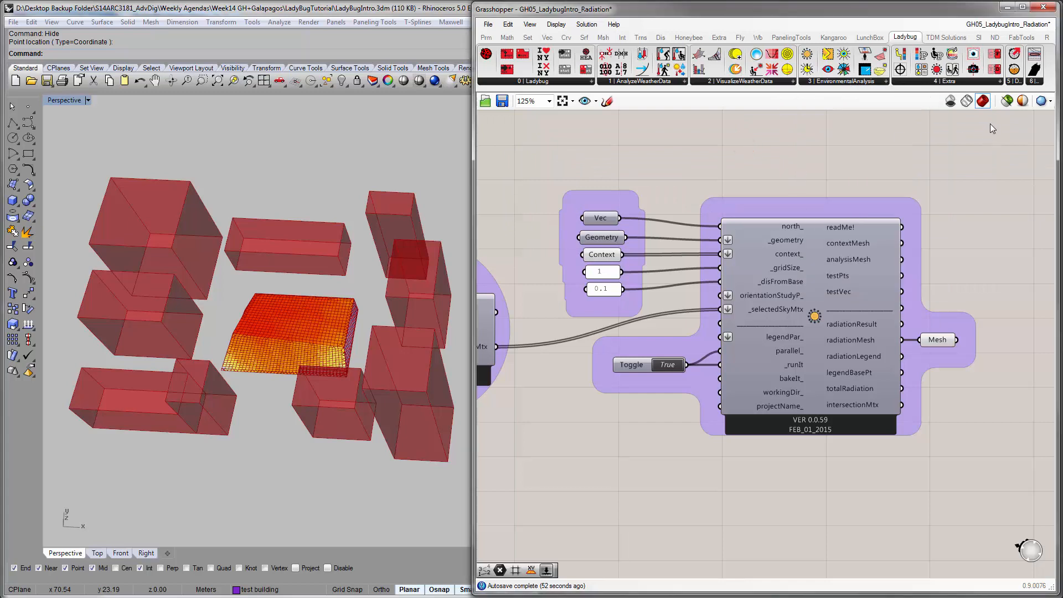
{"action": "left_click", "coordinate": [771, 83]}
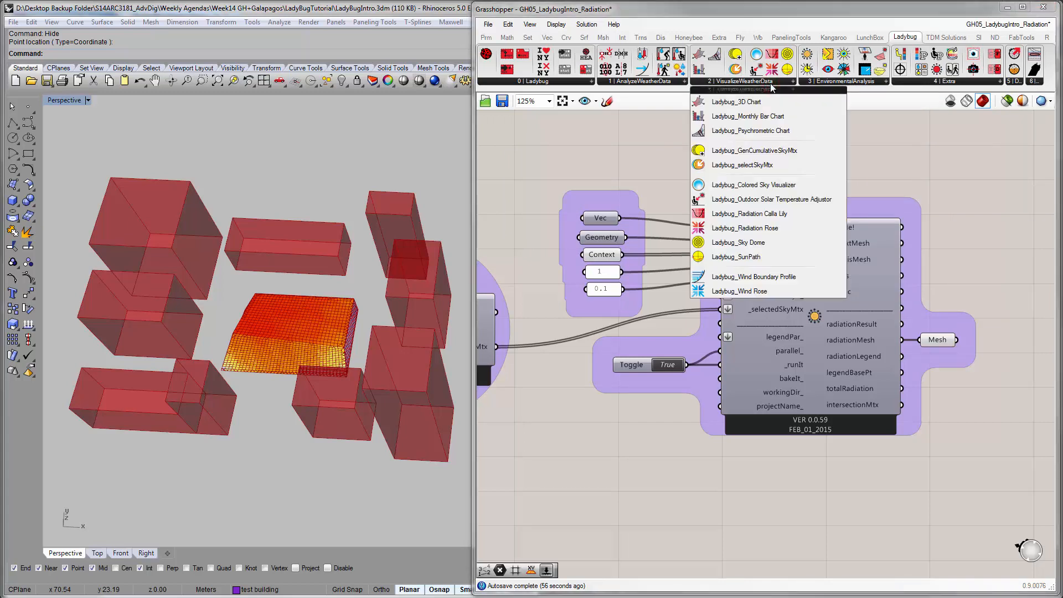
{"action": "left_click", "coordinate": [857, 91]}
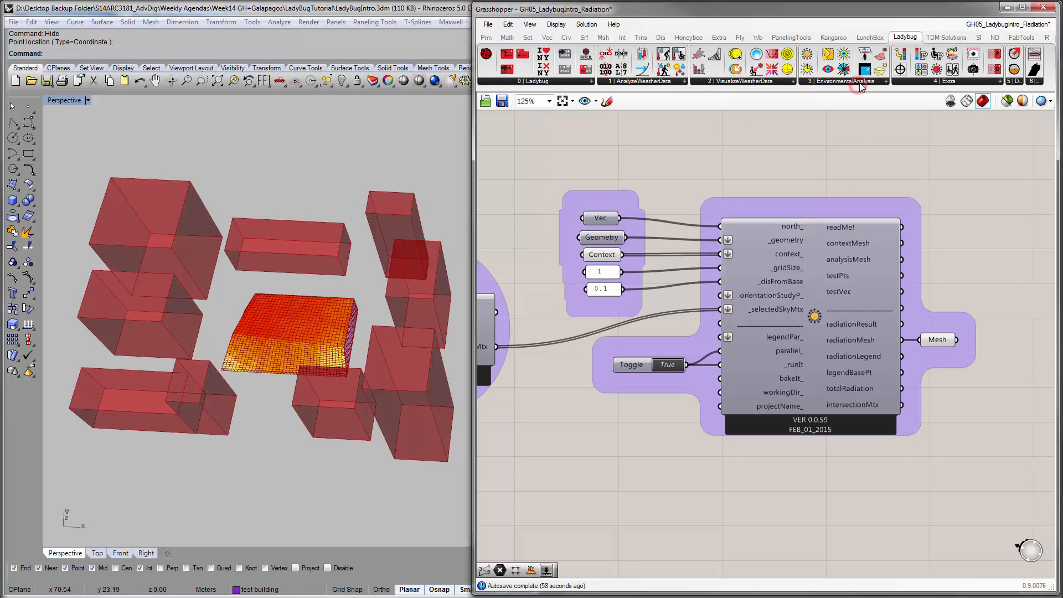
{"action": "left_click", "coordinate": [860, 82]}
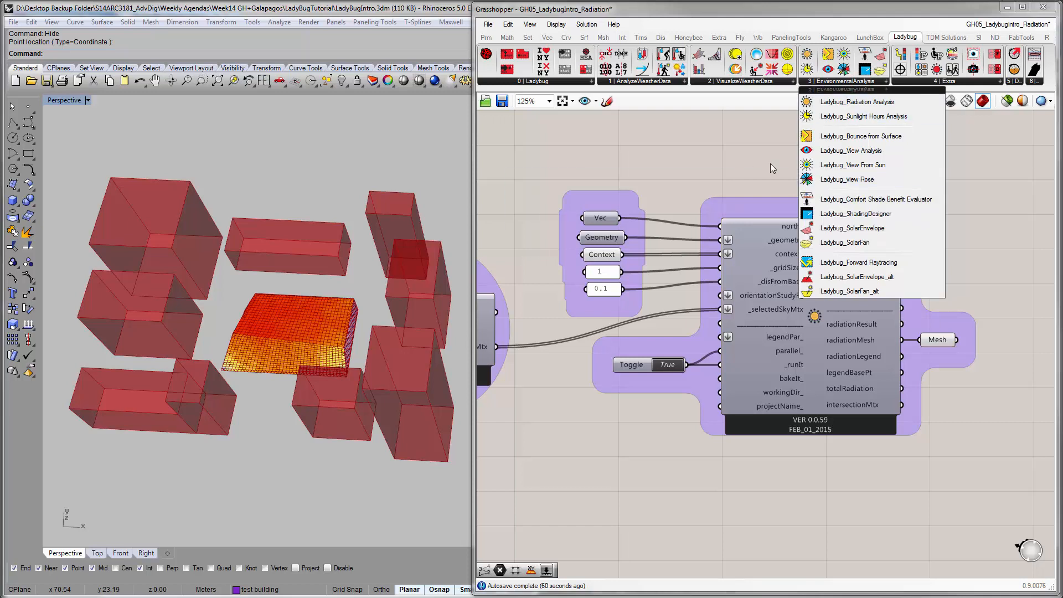
{"action": "left_click", "coordinate": [866, 179]}
{"action": "left_click", "coordinate": [610, 506]}
{"action": "right_click_drag", "start_coordinate": [683, 431], "coordinate": [724, 383]}
{"action": "left_click_drag", "start_coordinate": [637, 459], "coordinate": [740, 462]}
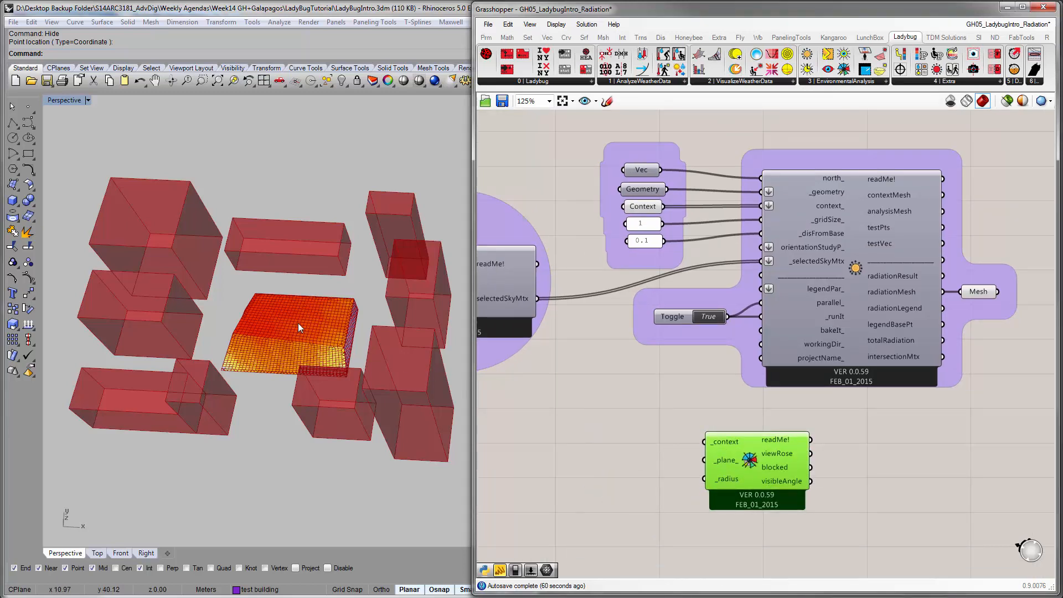
Wire the Context geometry parameter into the View Rose's _context input, shifting the component slightly for clearance
{"action": "right_click_drag", "start_coordinate": [298, 324], "coordinate": [298, 330]}
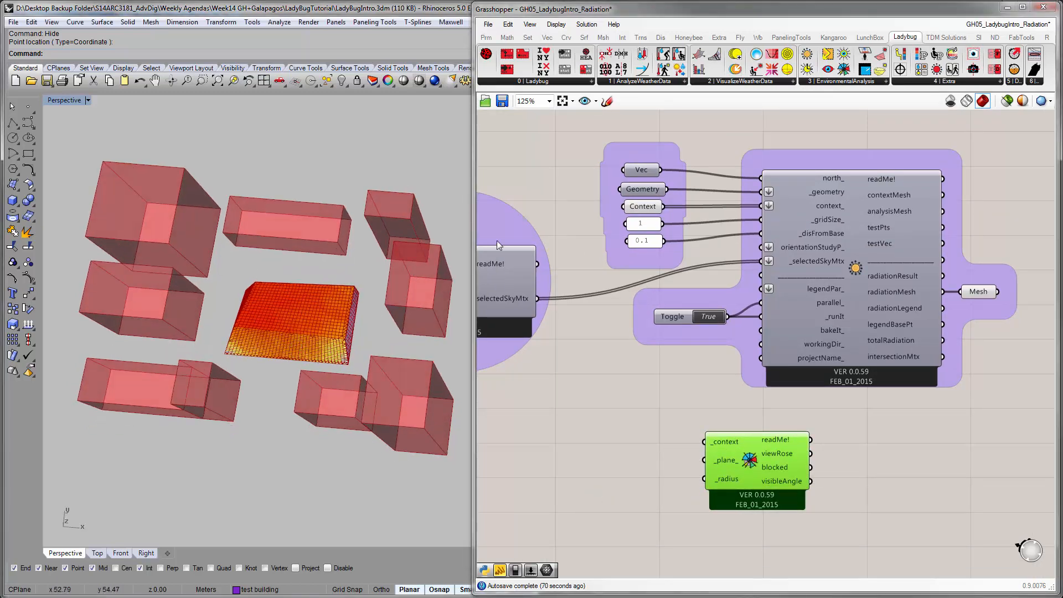
{"action": "right_click_drag", "start_coordinate": [422, 351], "coordinate": [376, 334]}
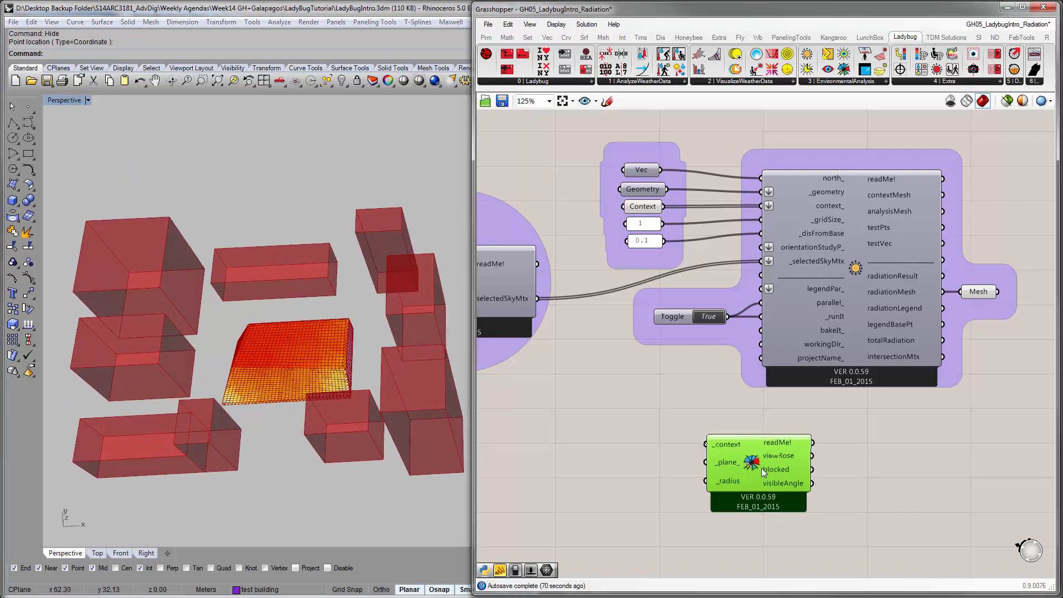
{"action": "left_click_drag", "start_coordinate": [762, 467], "coordinate": [772, 468]}
{"action": "left_click", "coordinate": [677, 440]}
{"action": "left_click", "coordinate": [649, 208]}
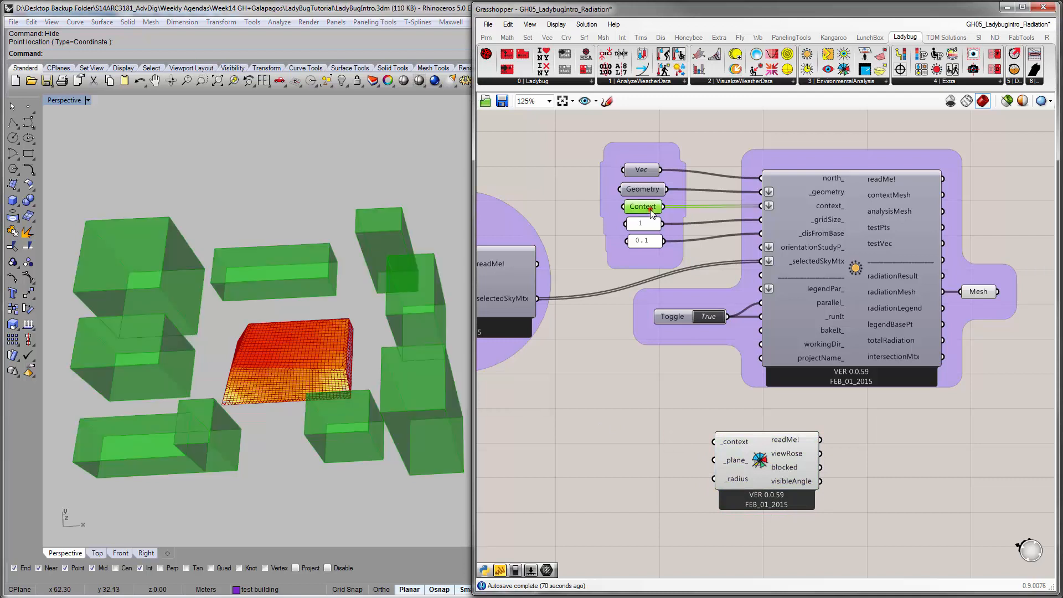
{"action": "mouse_move", "coordinate": [648, 210]}
{"action": "left_click_drag", "start_coordinate": [663, 207], "coordinate": [716, 442]}
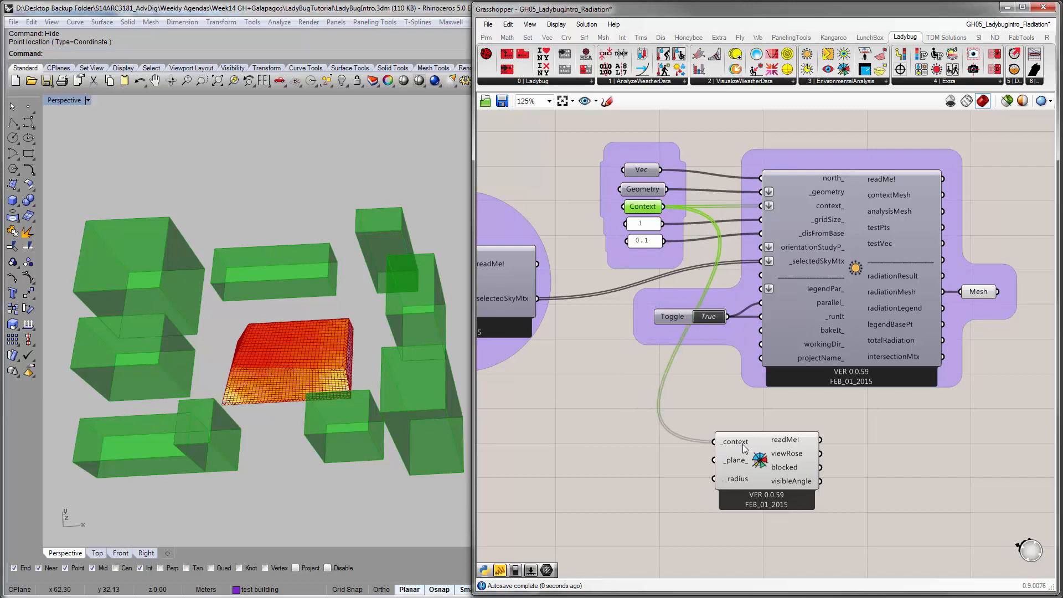
{"action": "left_click", "coordinate": [643, 447]}
Create a number slider with the value 100.00, connect it to the View Rose's _radius input and line it up beside the component
{"action": "right_click_drag", "start_coordinate": [642, 446], "coordinate": [666, 416]}
{"action": "mouse_move", "coordinate": [758, 435]}
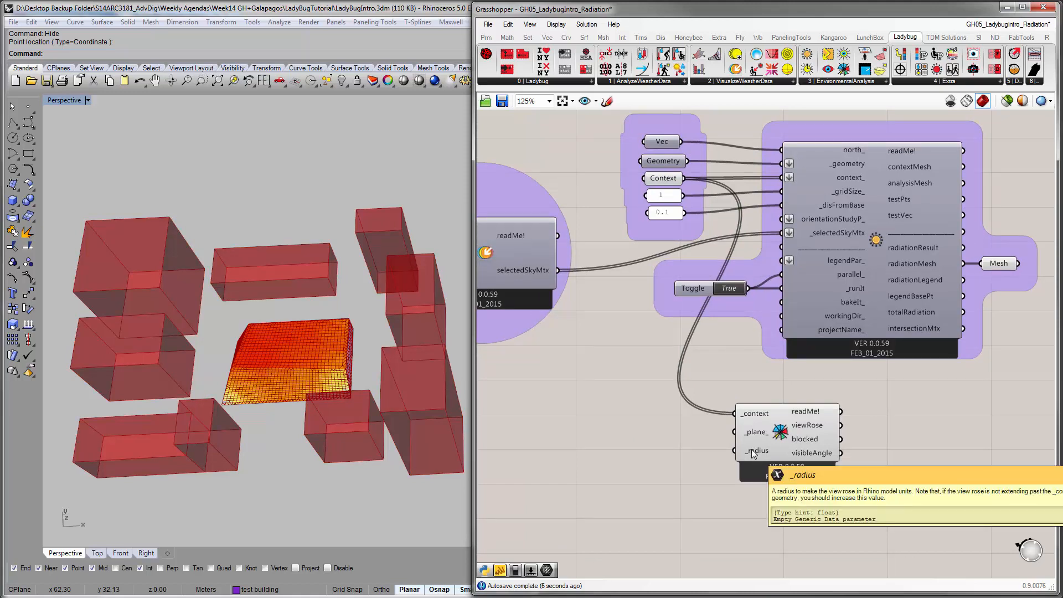
{"action": "right_click_drag", "start_coordinate": [670, 434], "coordinate": [783, 384]}
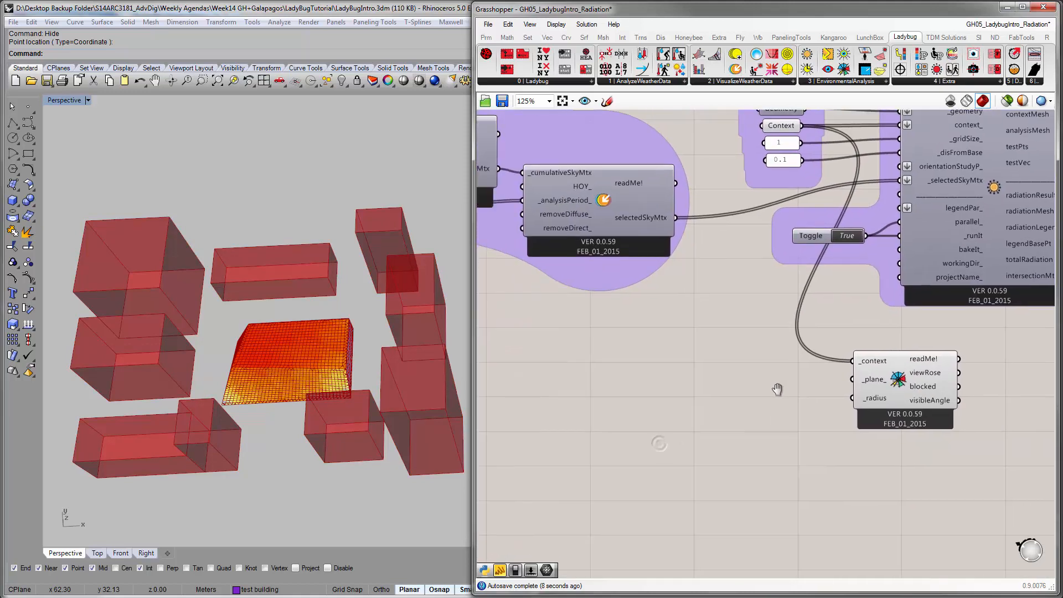
{"action": "double_click", "coordinate": [674, 411]}
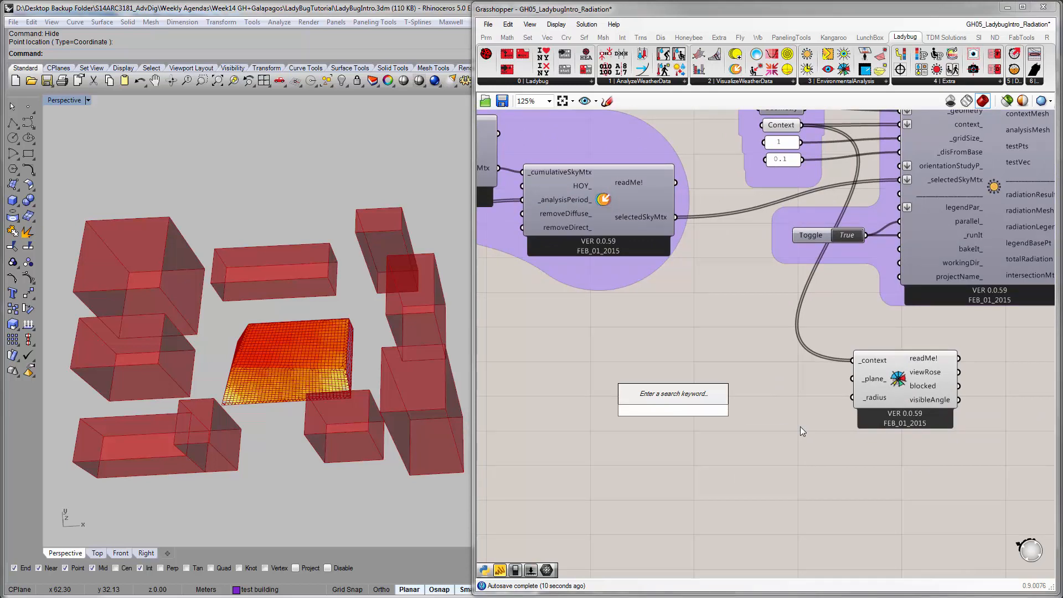
{"action": "type", "text": "100"}
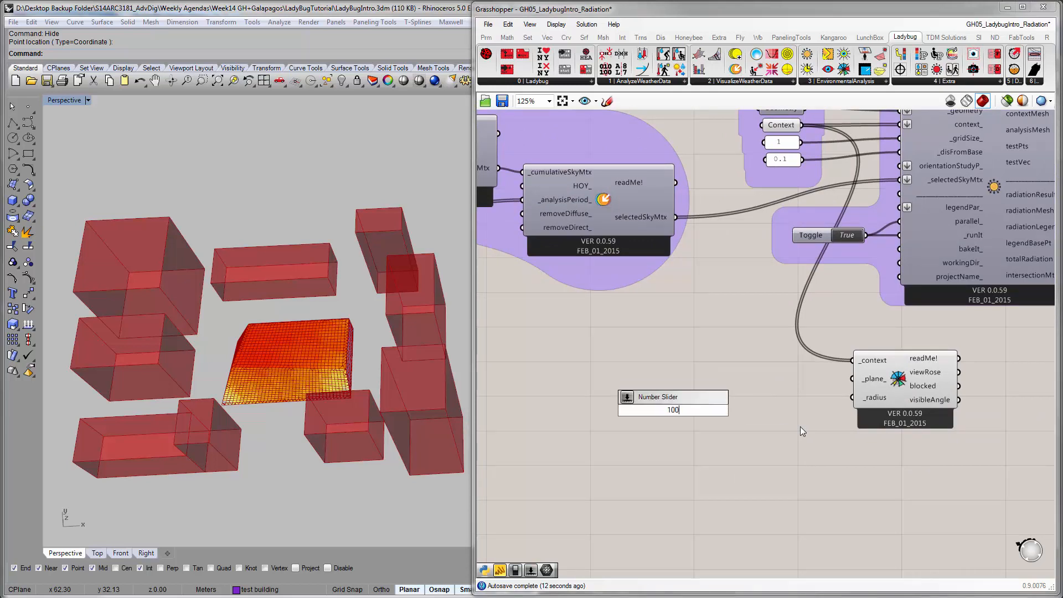
{"action": "type", "text": ".00"}
{"action": "key", "text": "Return"}
{"action": "left_click_drag", "start_coordinate": [730, 411], "coordinate": [852, 397]}
{"action": "left_click_drag", "start_coordinate": [668, 411], "coordinate": [710, 398]}
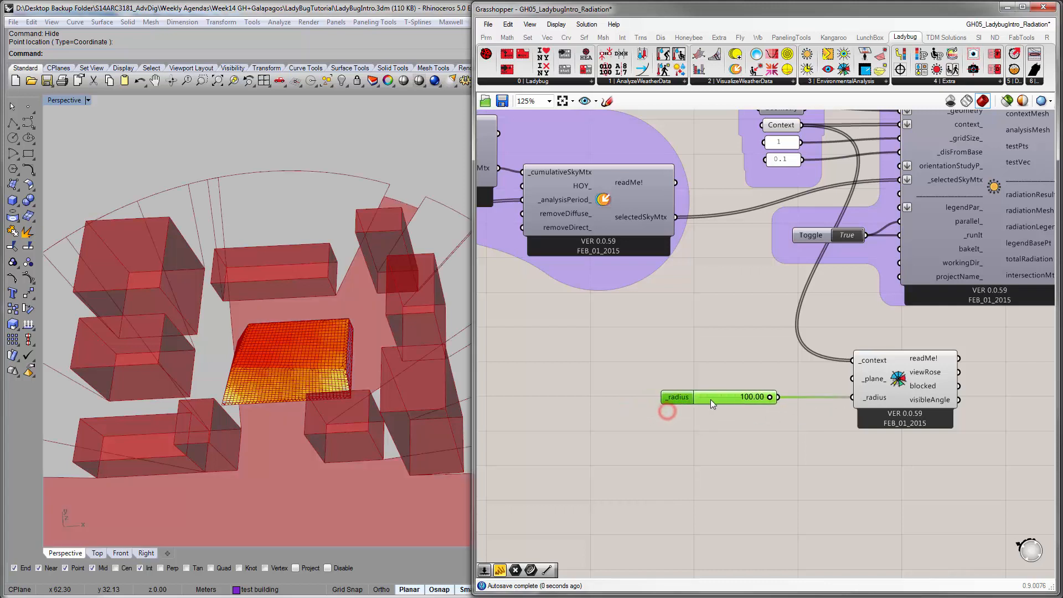
{"action": "right_click_drag", "start_coordinate": [323, 321], "coordinate": [332, 354]}
{"action": "scroll", "coordinate": [328, 334], "scroll_direction": "down", "scroll_amount": 5}
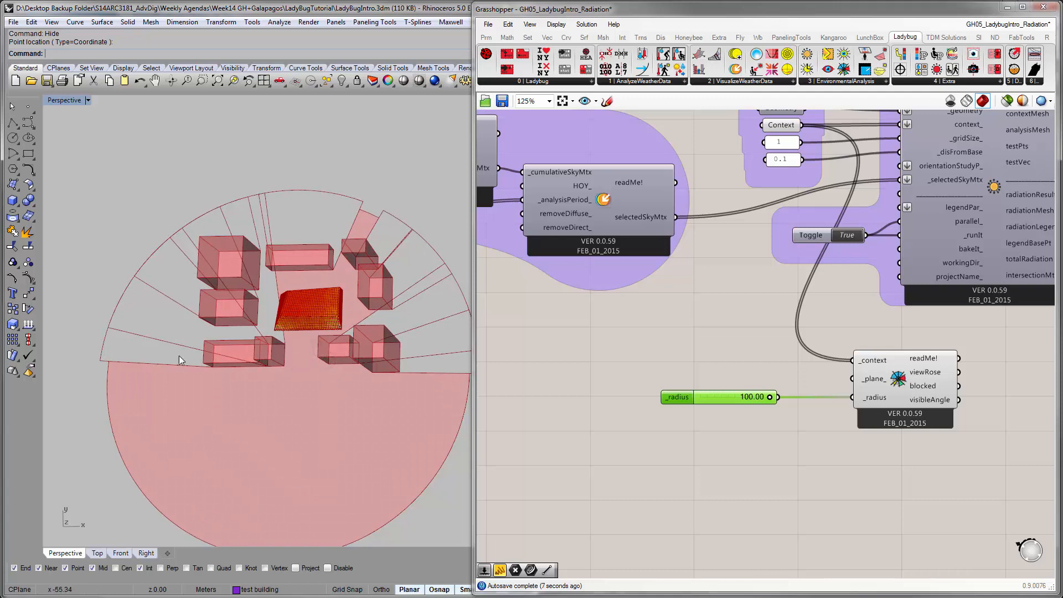
Add a Point parameter above the radius slider and connect it to the View Rose's _plane_ input
{"action": "right_click_drag", "start_coordinate": [750, 350], "coordinate": [742, 348]}
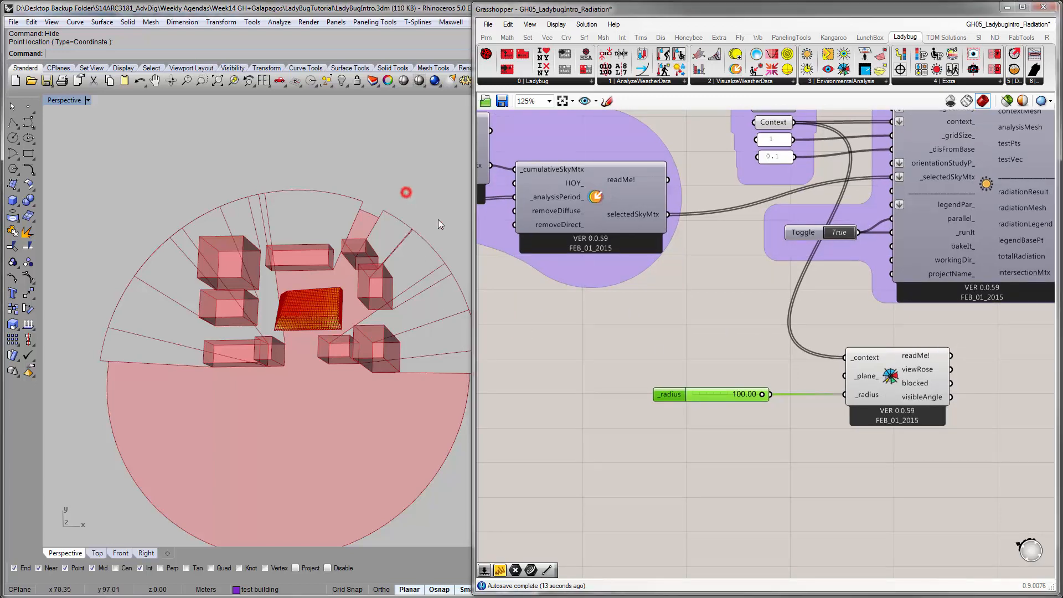
{"action": "left_click", "coordinate": [683, 327]}
{"action": "left_click", "coordinate": [486, 38]}
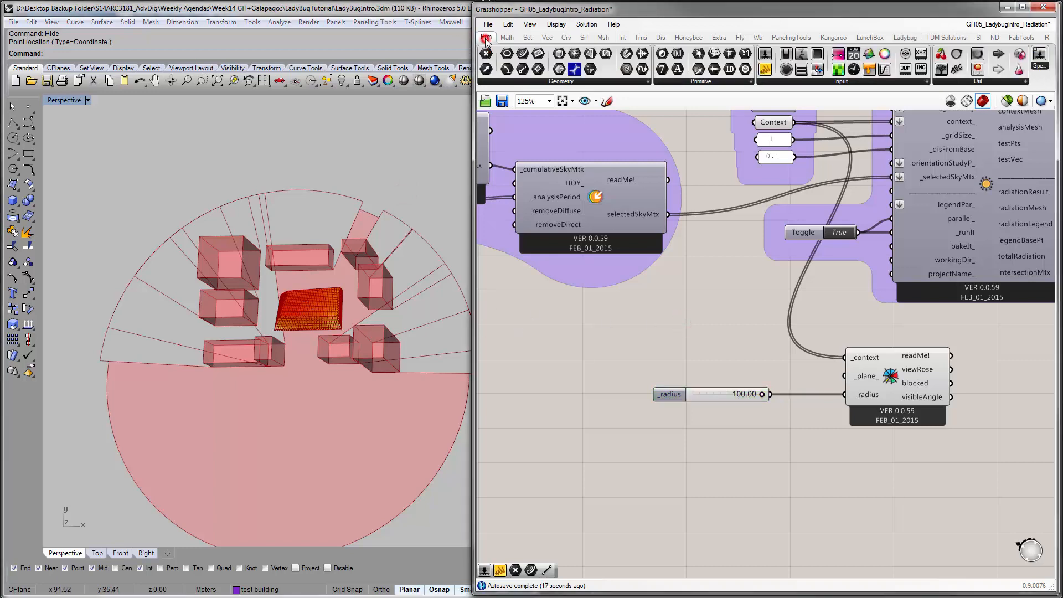
{"action": "left_click", "coordinate": [551, 84]}
{"action": "left_click", "coordinate": [501, 83]}
{"action": "left_click", "coordinate": [491, 101]}
{"action": "left_click", "coordinate": [732, 359]}
{"action": "scroll", "coordinate": [745, 350], "scroll_direction": "up", "scroll_amount": 4}
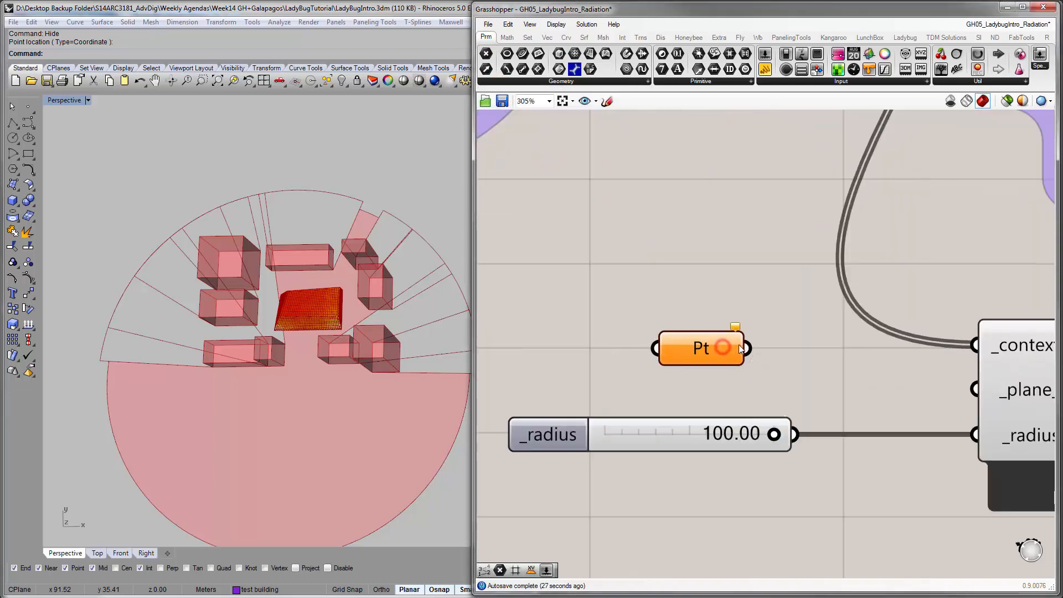
{"action": "left_click_drag", "start_coordinate": [742, 348], "coordinate": [961, 391]}
{"action": "scroll", "coordinate": [698, 346], "scroll_direction": "down", "scroll_amount": 2}
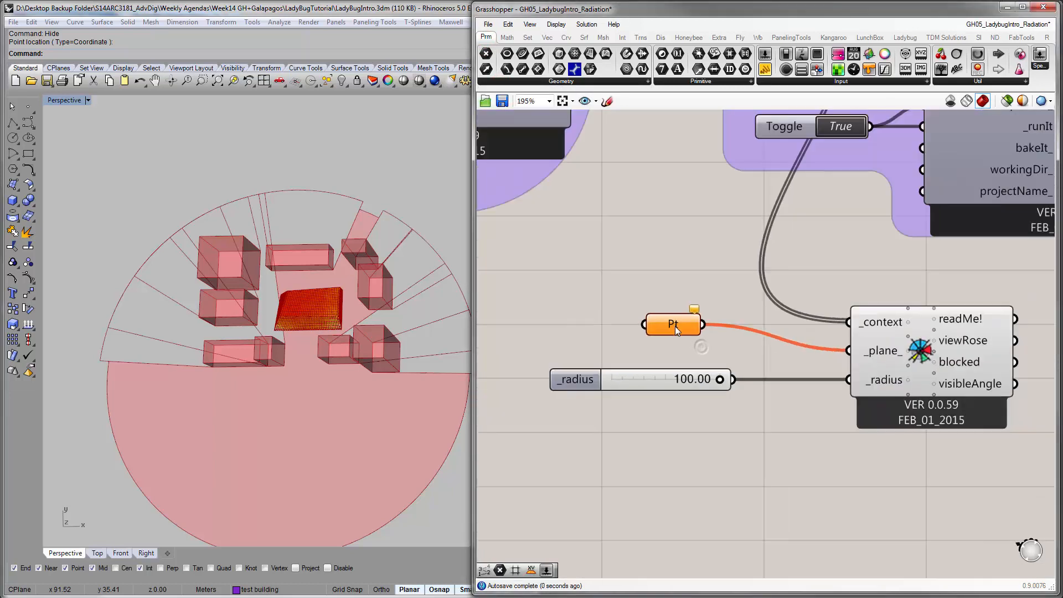
{"action": "left_click", "coordinate": [692, 349]}
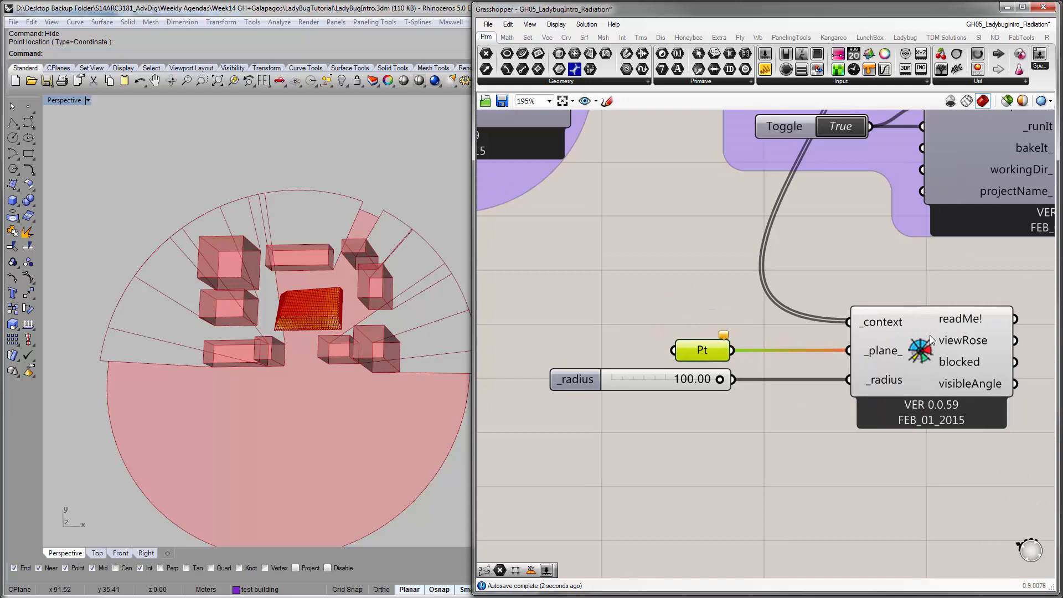
Assign one point to the Point parameter, picked at the front-left base corner of the test building
{"action": "right_click_drag", "start_coordinate": [705, 351], "coordinate": [764, 349]}
{"action": "right_click", "coordinate": [764, 350]}
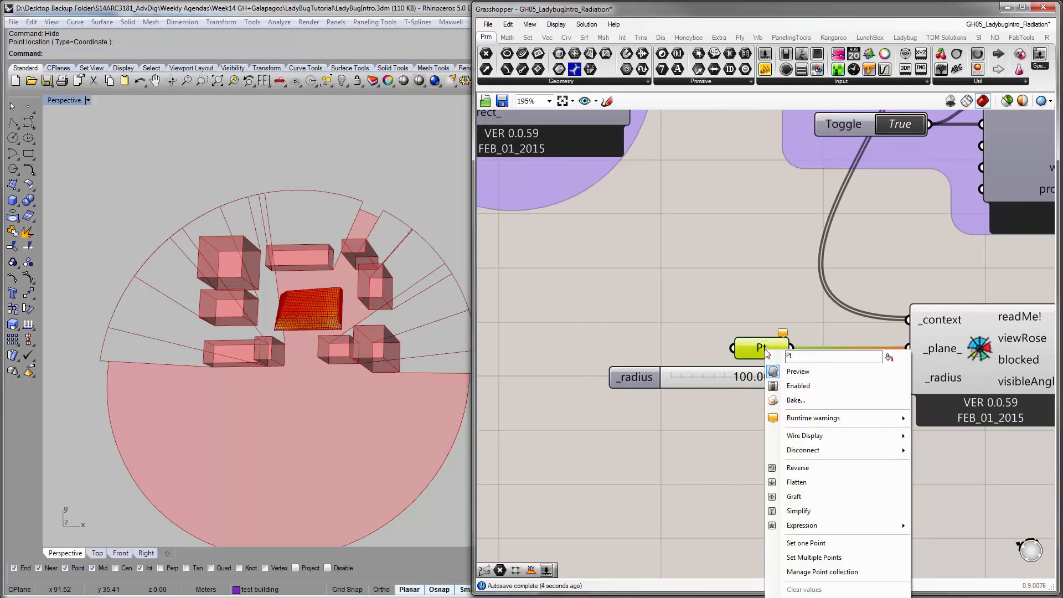
{"action": "left_click", "coordinate": [806, 543]}
{"action": "right_click_drag", "start_coordinate": [515, 449], "coordinate": [397, 352]}
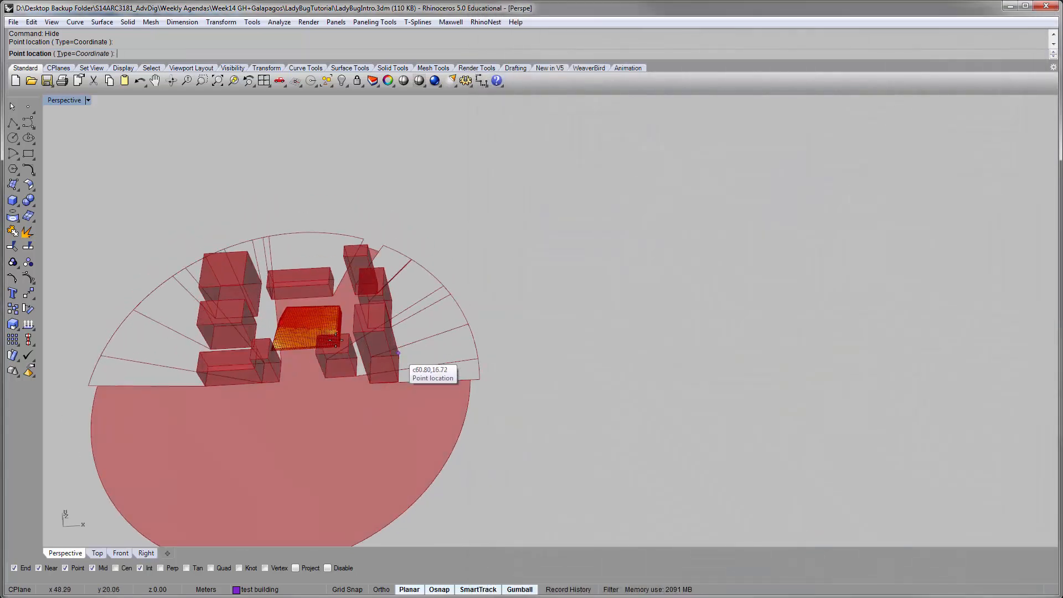
{"action": "scroll", "coordinate": [291, 327], "scroll_direction": "up", "scroll_amount": 8}
{"action": "right_click_drag", "start_coordinate": [291, 328], "coordinate": [290, 356]}
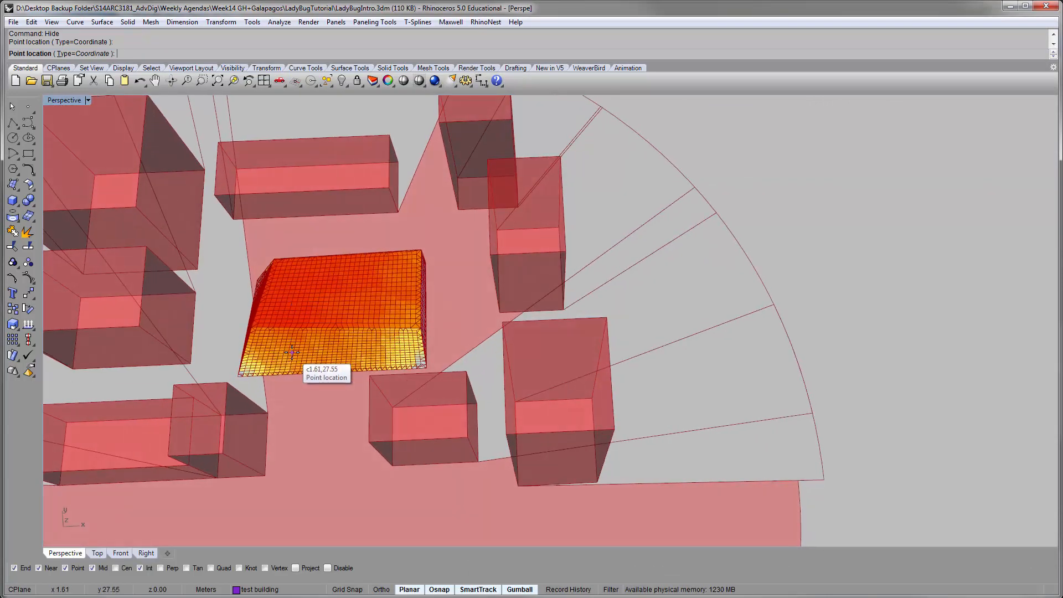
{"action": "scroll", "coordinate": [256, 360], "scroll_direction": "up", "scroll_amount": 4}
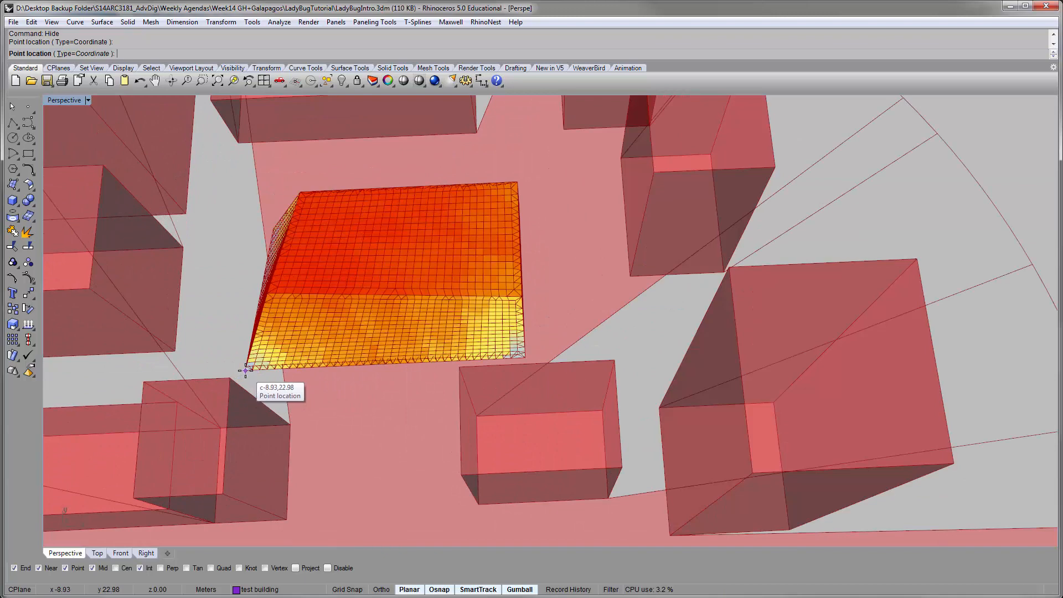
{"action": "left_click", "coordinate": [243, 371]}
Examine the view rose around the site from the picked viewpoint and the component's viewRose and blocked outputs
{"action": "right_click_drag", "start_coordinate": [383, 374], "coordinate": [320, 336]}
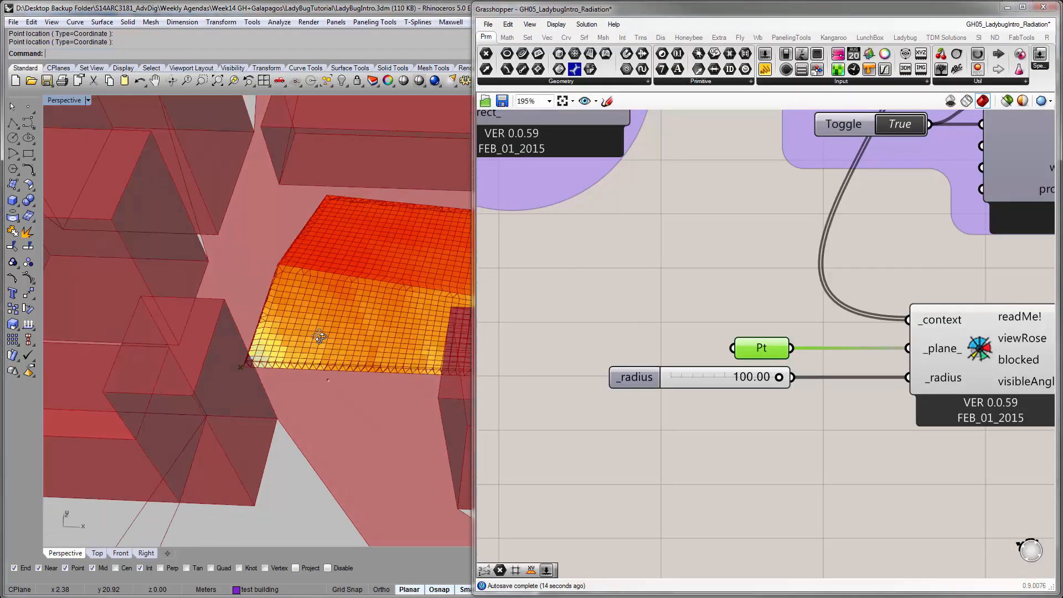
{"action": "scroll", "coordinate": [324, 366], "scroll_direction": "down", "scroll_amount": 5}
{"action": "right_click_drag", "start_coordinate": [325, 375], "coordinate": [326, 391]}
{"action": "scroll", "coordinate": [331, 393], "scroll_direction": "down", "scroll_amount": 5}
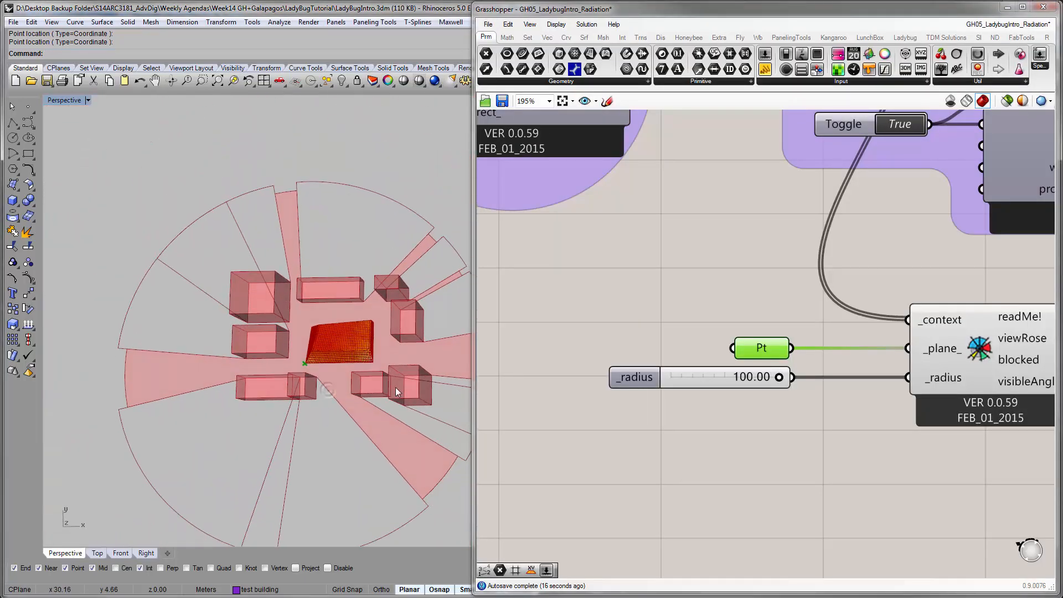
{"action": "right_click_drag", "start_coordinate": [396, 377], "coordinate": [358, 352], "text": "shift"}
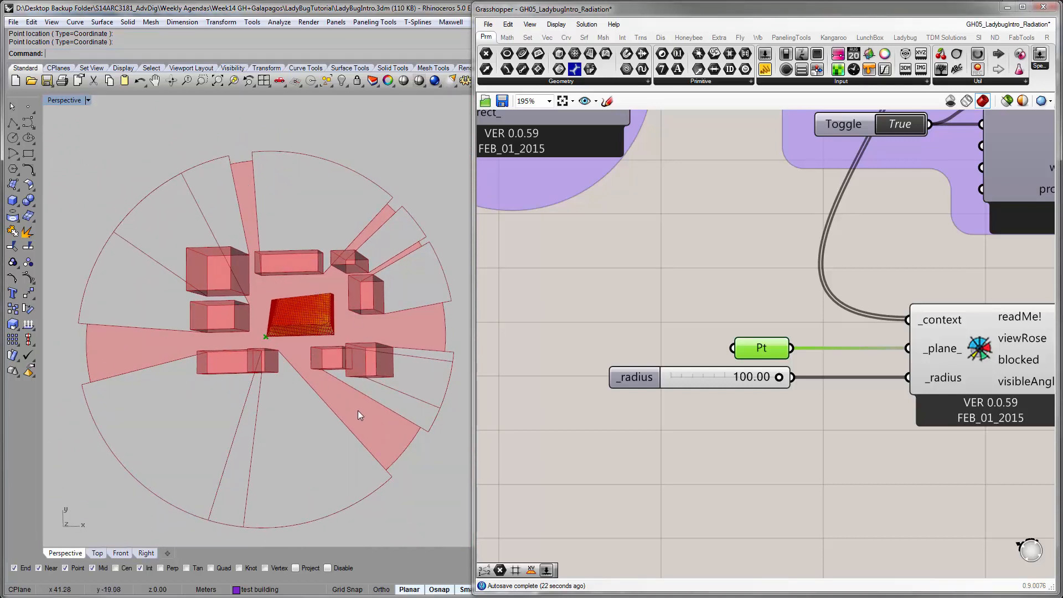
{"action": "scroll", "coordinate": [997, 343], "scroll_direction": "down", "scroll_amount": 1}
{"action": "right_click_drag", "start_coordinate": [997, 343], "coordinate": [807, 340]}
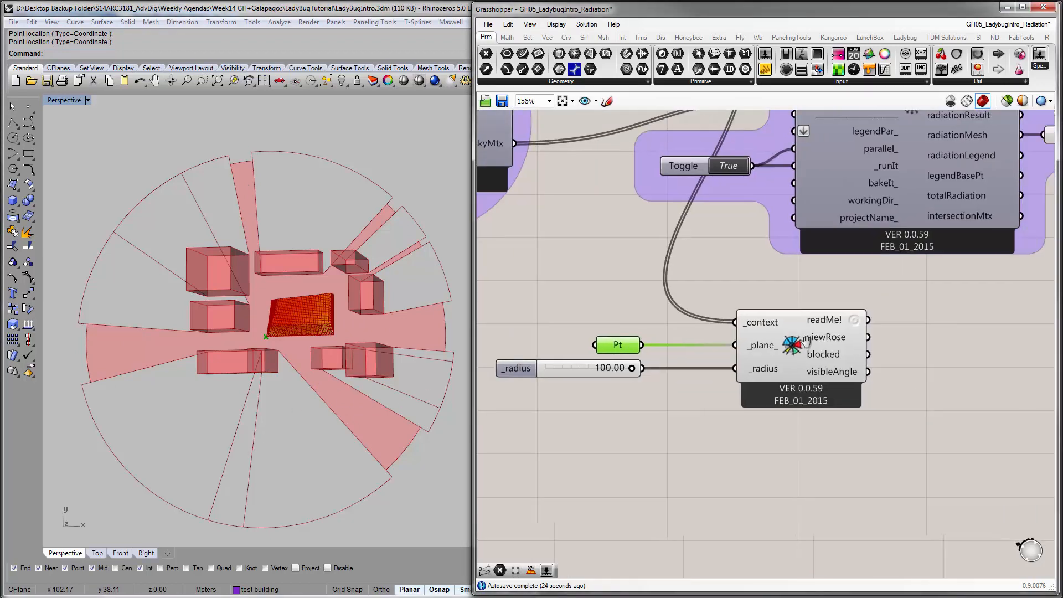
{"action": "scroll", "coordinate": [805, 342], "scroll_direction": "up", "scroll_amount": 2}
{"action": "mouse_move", "coordinate": [750, 330]}
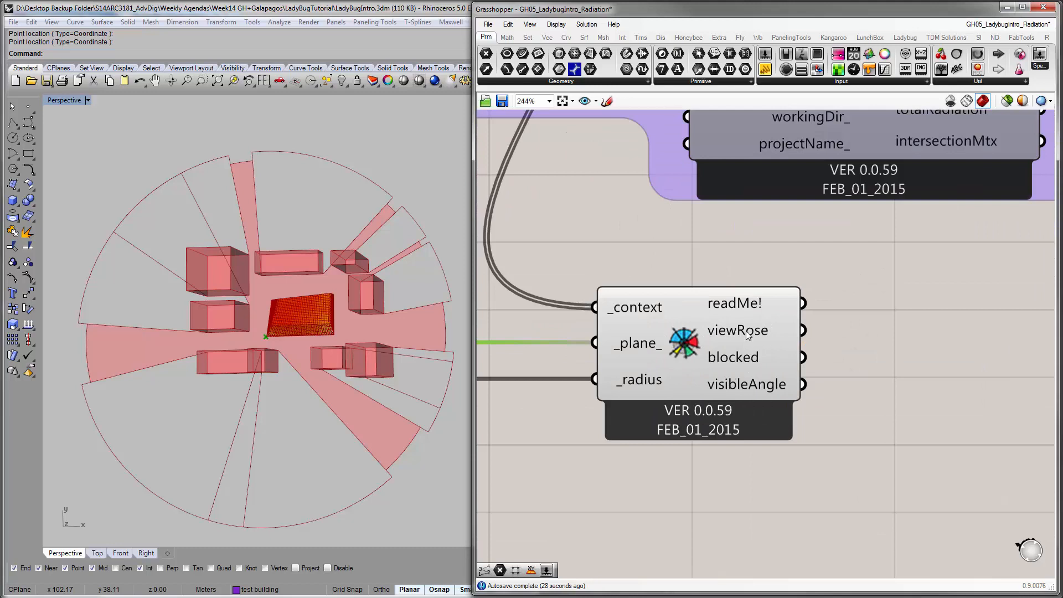
{"action": "mouse_move", "coordinate": [742, 369]}
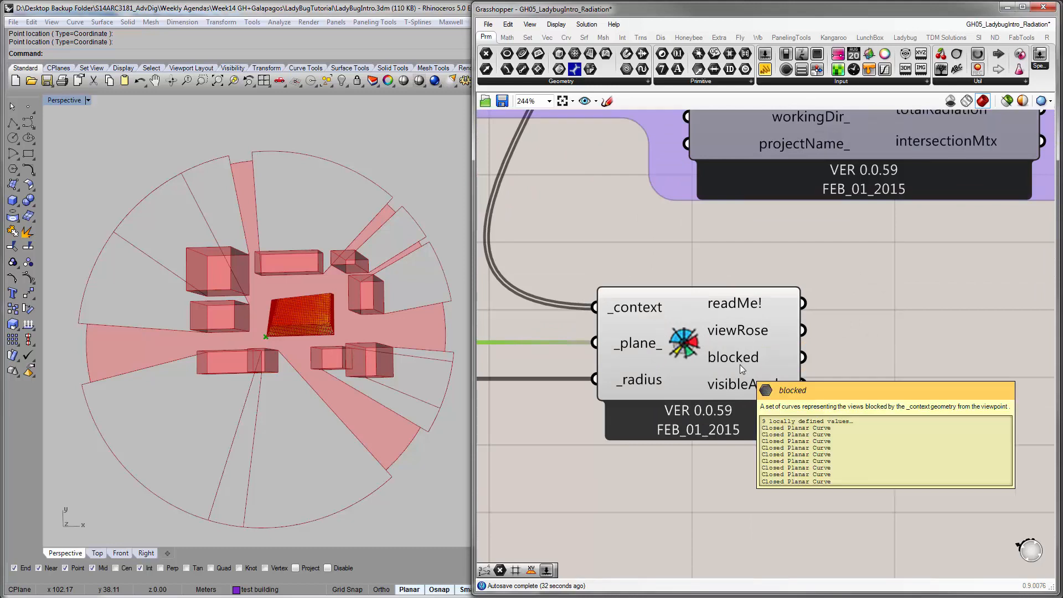
Add a Surface parameter beside the View Rose component and connect the viewRose output to it
{"action": "right_click_drag", "start_coordinate": [872, 324], "coordinate": [824, 322]}
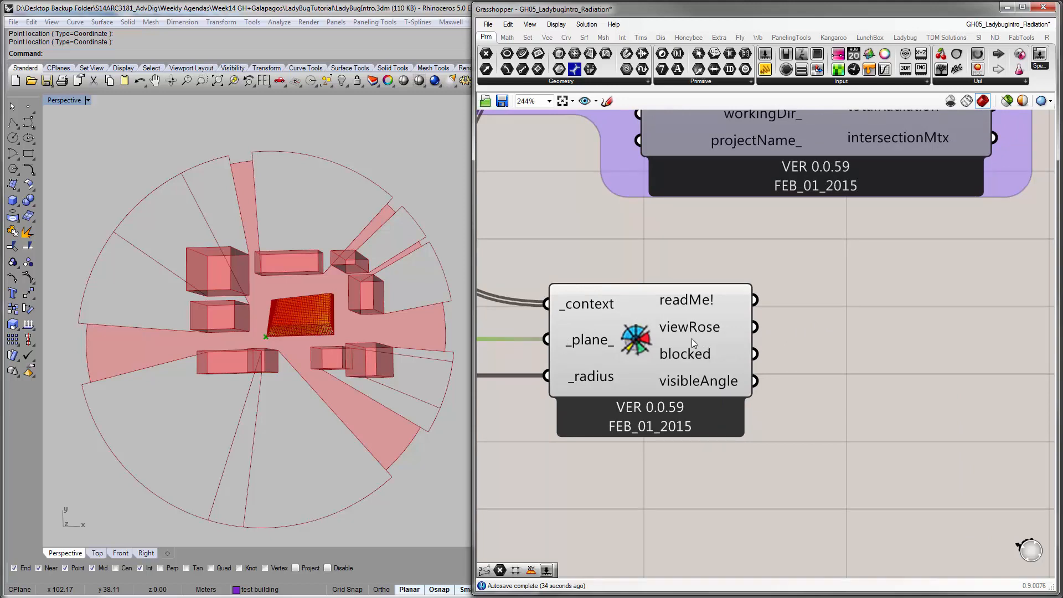
{"action": "left_click", "coordinate": [566, 81]}
{"action": "left_click_drag", "start_coordinate": [587, 184], "coordinate": [855, 329]}
{"action": "left_click", "coordinate": [561, 81]}
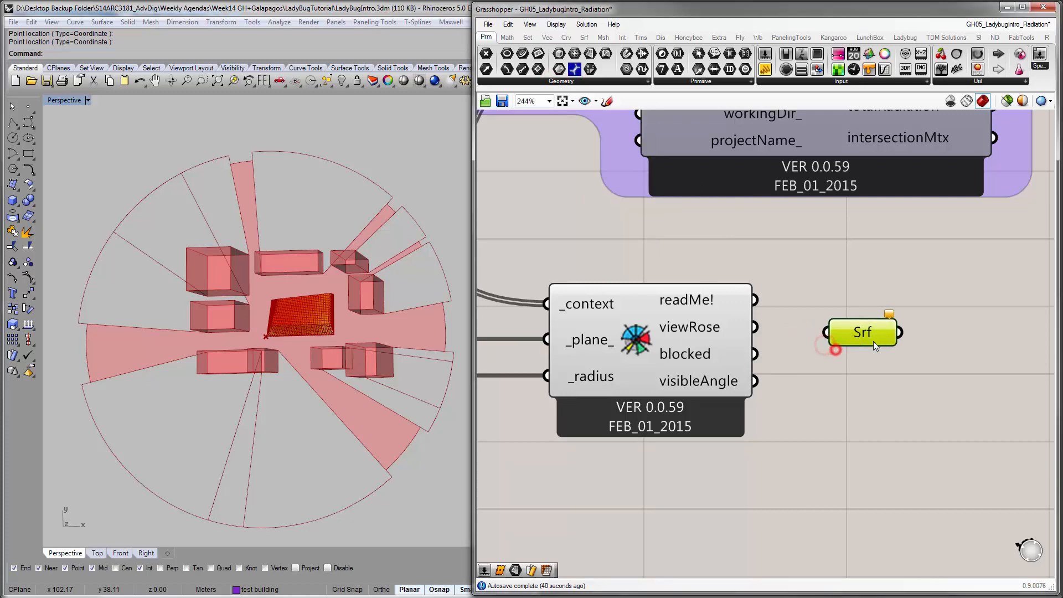
{"action": "left_click_drag", "start_coordinate": [755, 327], "coordinate": [819, 326]}
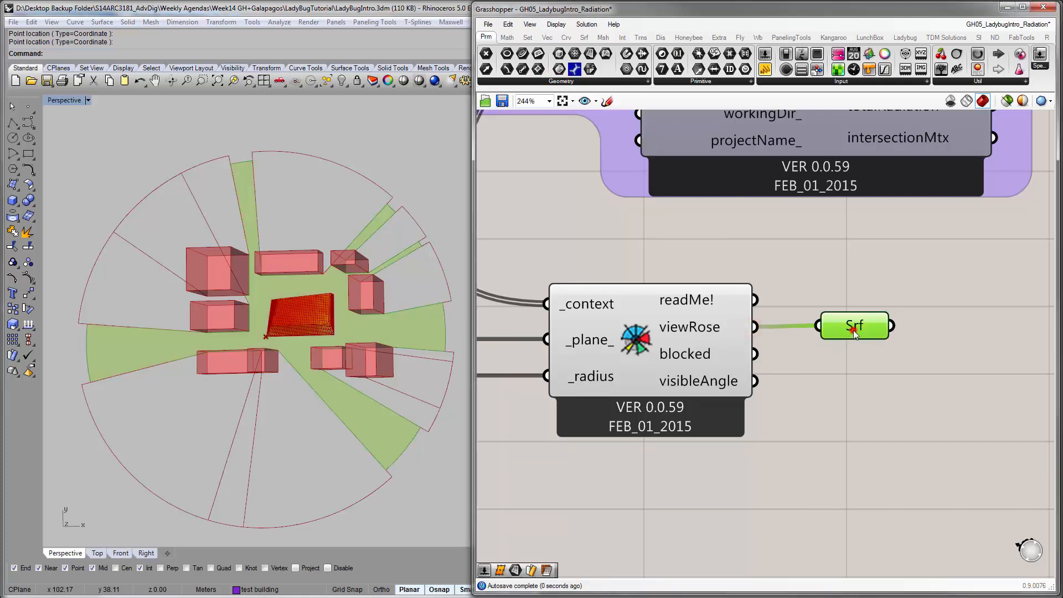
{"action": "left_click", "coordinate": [797, 267]}
Add a Curve parameter below the Surface parameter and connect the View Rose's blocked output to it
{"action": "left_click", "coordinate": [576, 82]}
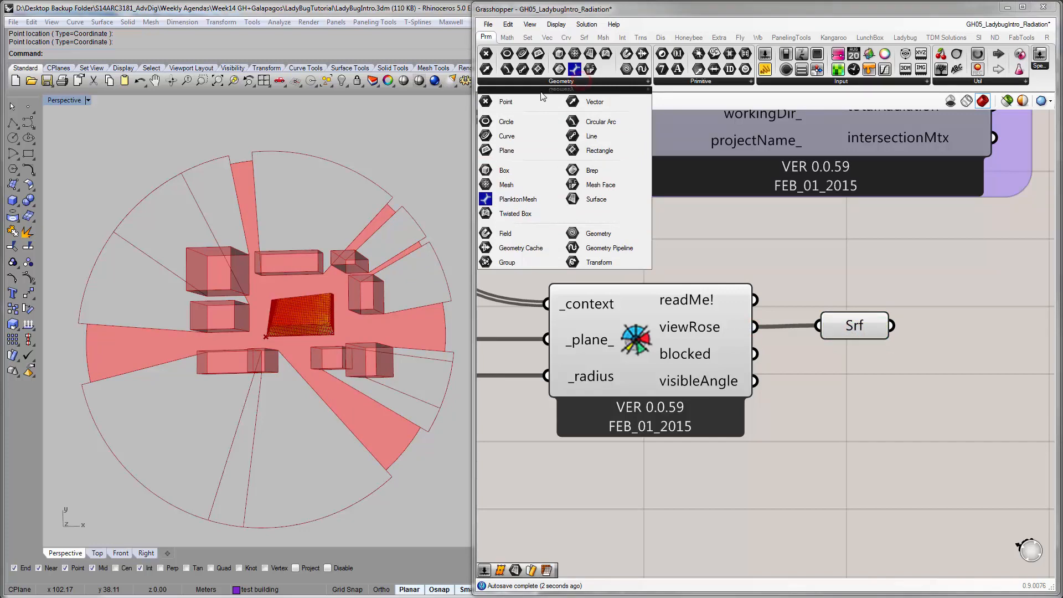
{"action": "left_click_drag", "start_coordinate": [531, 139], "coordinate": [869, 363]}
{"action": "left_click_drag", "start_coordinate": [754, 354], "coordinate": [834, 363]}
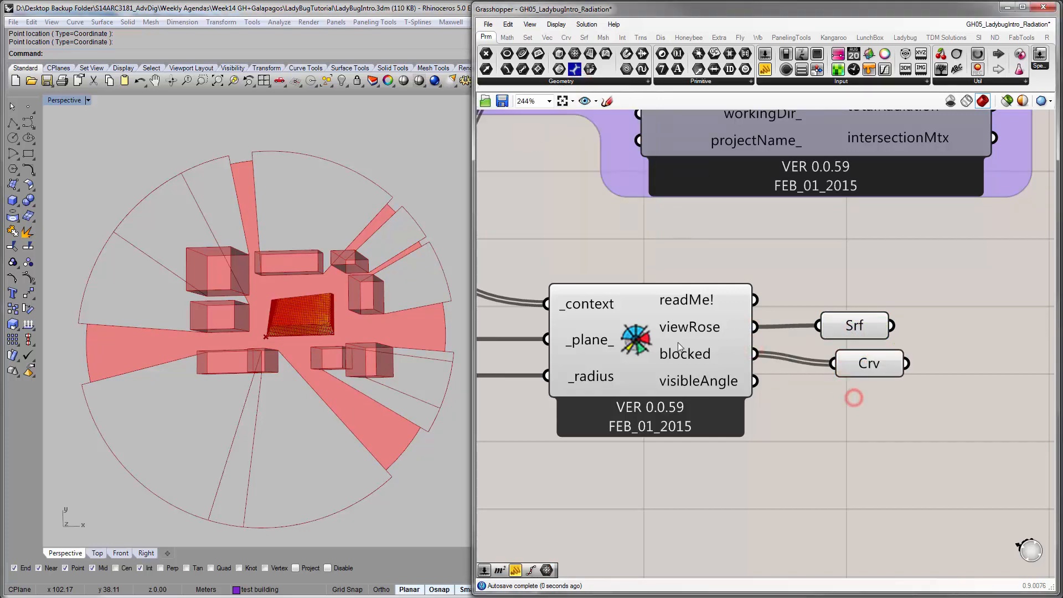
Turn off the View Rose component's preview and line up the Surface and Curve parameters one above the other
{"action": "left_click", "coordinate": [677, 342]}
{"action": "left_click", "coordinate": [830, 481]}
{"action": "right_click_drag", "start_coordinate": [831, 481], "coordinate": [882, 463]}
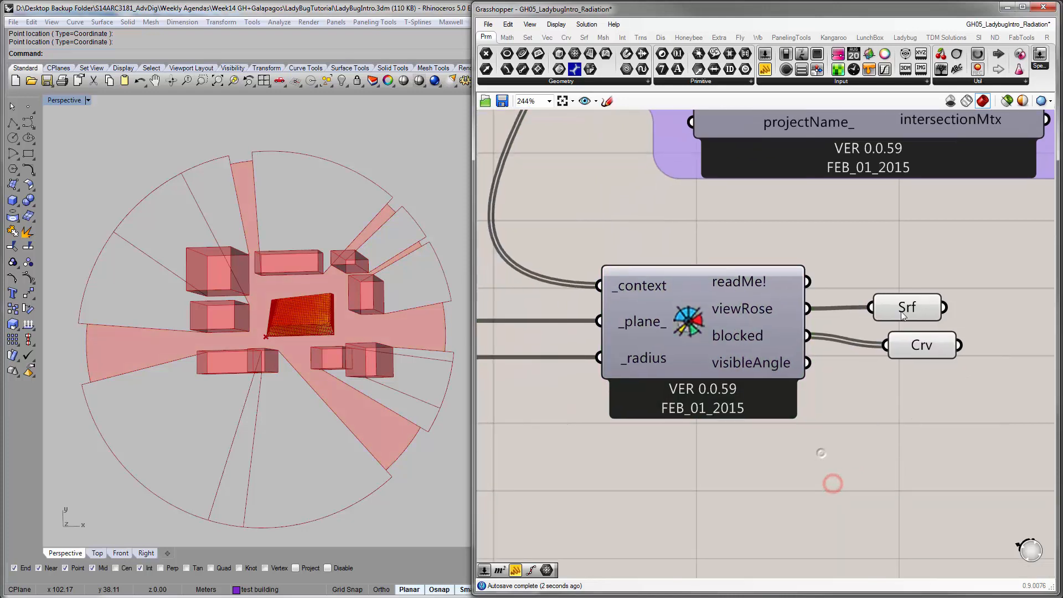
{"action": "mouse_move", "coordinate": [902, 311]}
{"action": "left_mouse_down"}
{"action": "mouse_move", "coordinate": [914, 282]}
{"action": "mouse_move", "coordinate": [909, 305]}
{"action": "left_mouse_up"}
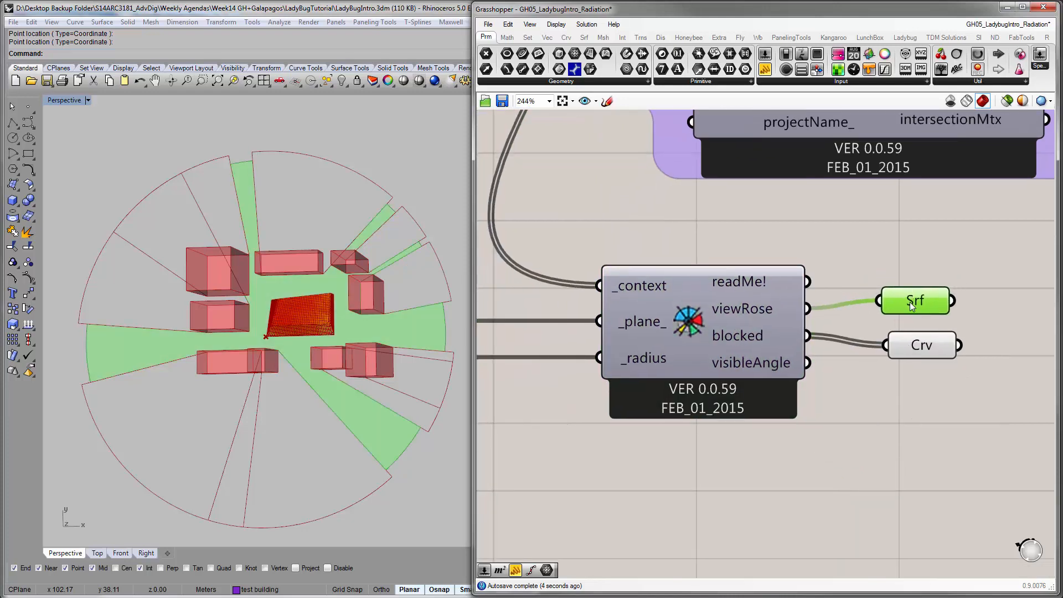
{"action": "left_click", "coordinate": [882, 398]}
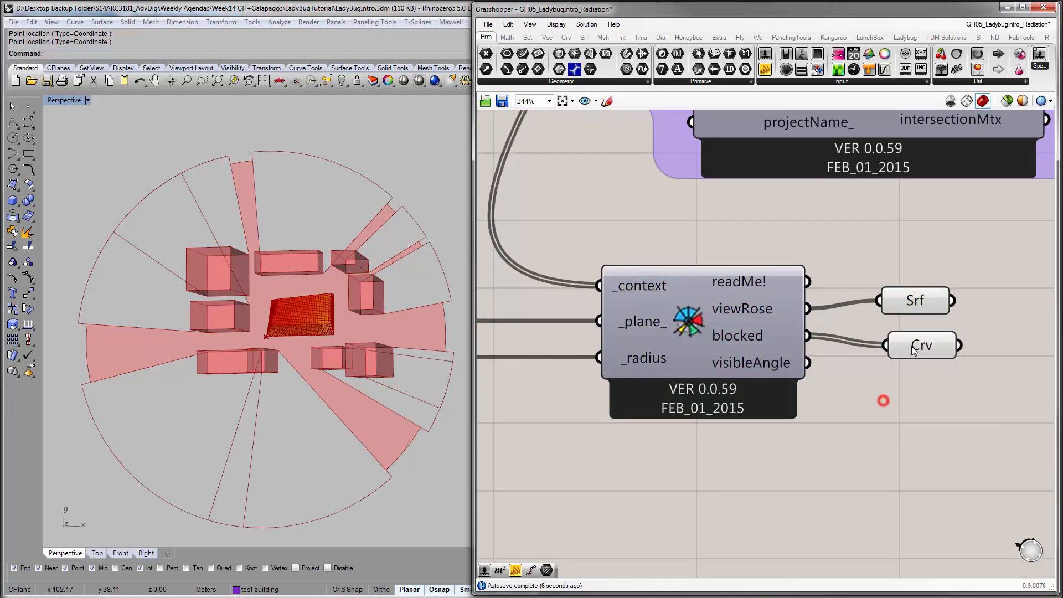
{"action": "left_click", "coordinate": [912, 346]}
{"action": "left_click_drag", "start_coordinate": [904, 355], "coordinate": [910, 339]}
{"action": "mouse_move", "coordinate": [910, 339]}
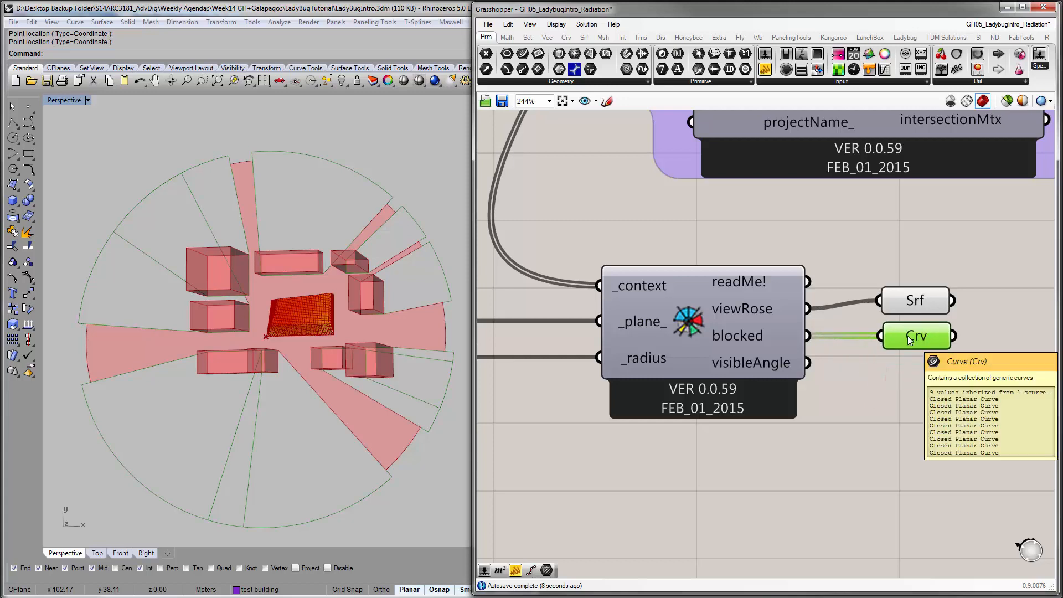
Switch to Rhino and show the whole view rose in a maximized Top viewport
{"action": "left_click", "coordinate": [63, 100]}
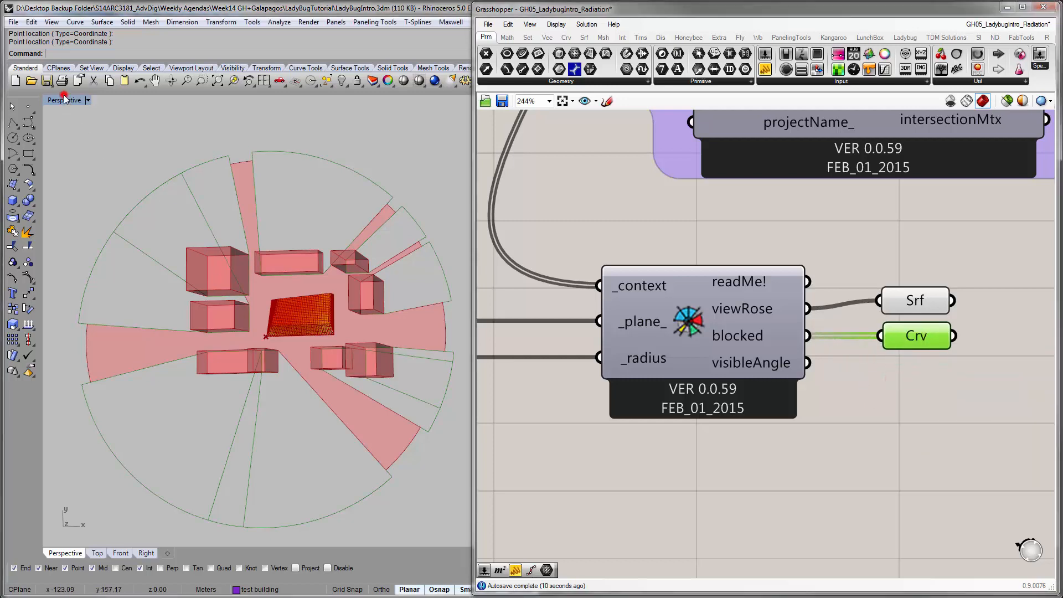
{"action": "double_click", "coordinate": [62, 101]}
{"action": "double_click", "coordinate": [61, 100]}
{"action": "double_click", "coordinate": [61, 100]}
{"action": "right_click_drag", "start_coordinate": [218, 193], "coordinate": [260, 310]}
{"action": "scroll", "coordinate": [261, 311], "scroll_direction": "down", "scroll_amount": 14}
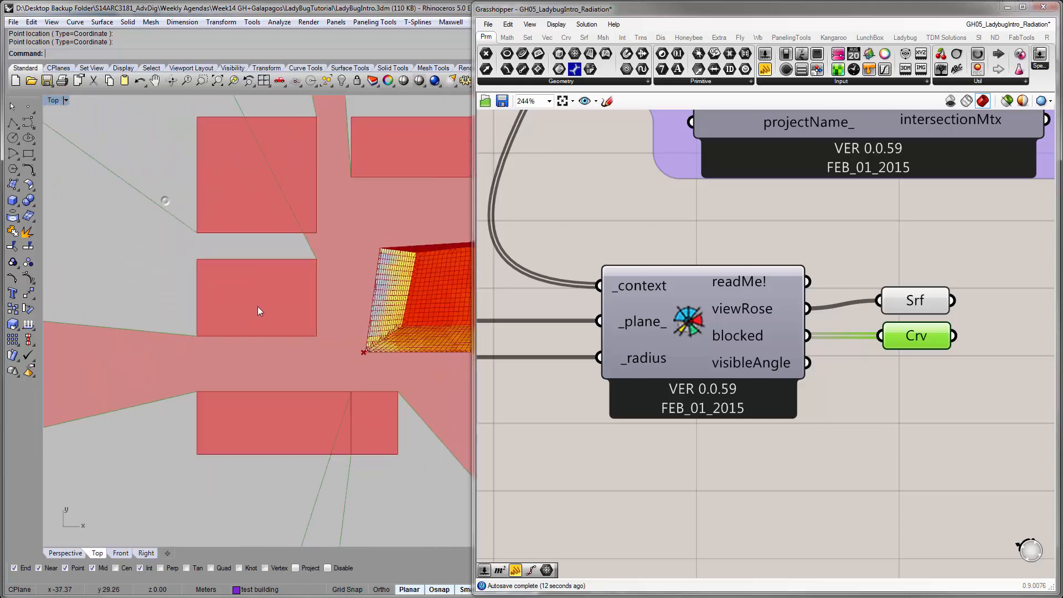
{"action": "scroll", "coordinate": [315, 308], "scroll_direction": "up", "scroll_amount": 3}
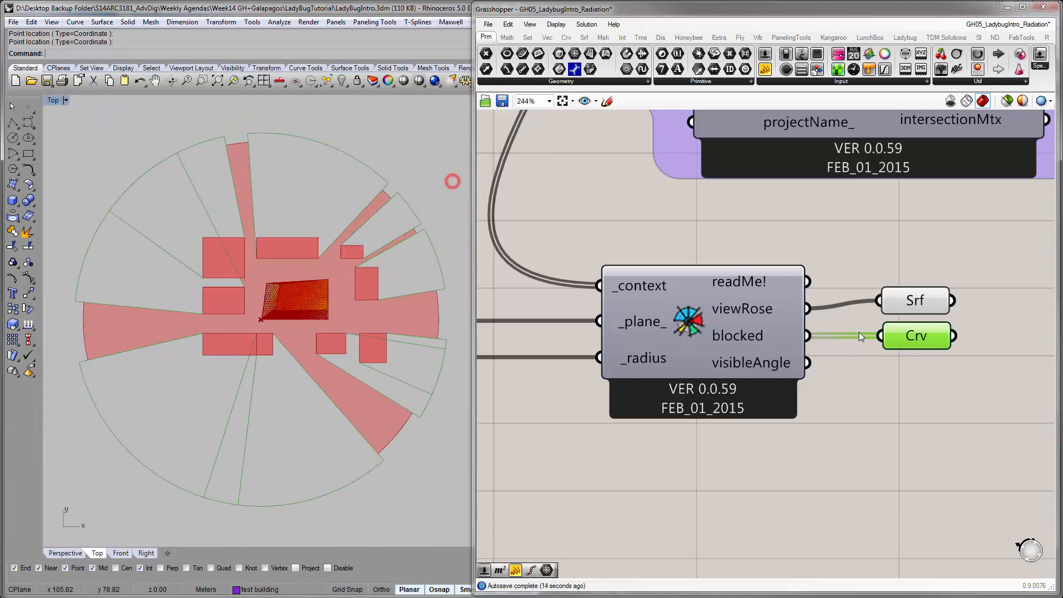
In Grasshopper, move the Surface and Curve parameters together closer to the View Rose outputs
{"action": "left_click", "coordinate": [877, 382]}
{"action": "left_click_drag", "start_coordinate": [934, 355], "coordinate": [870, 295]}
{"action": "left_click", "coordinate": [870, 388]}
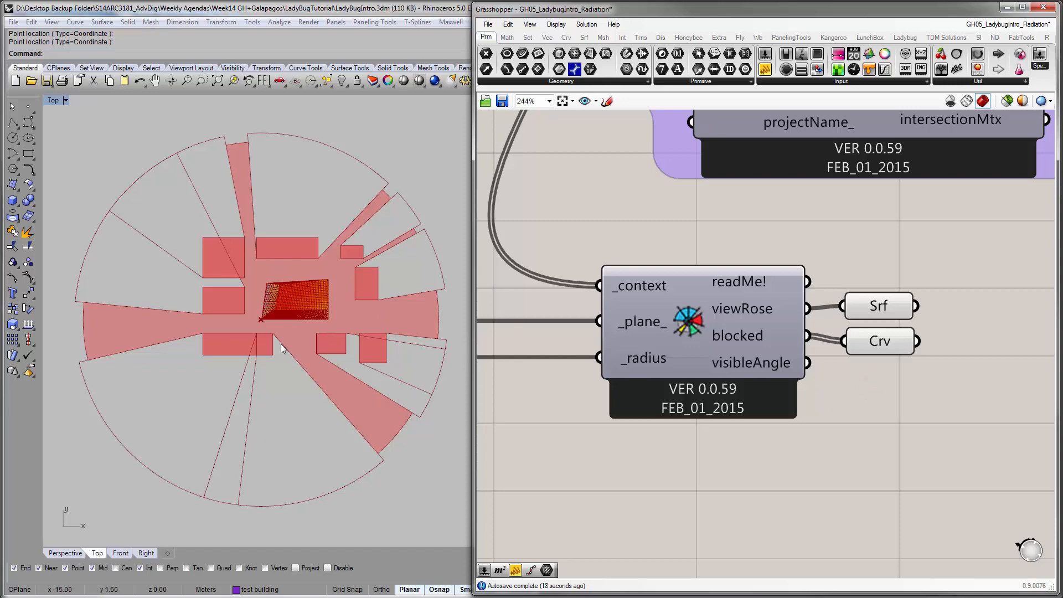
Restore the multi-viewport layout in Rhino from the maximized Top viewport
{"action": "right_click_drag", "start_coordinate": [277, 371], "coordinate": [262, 398]}
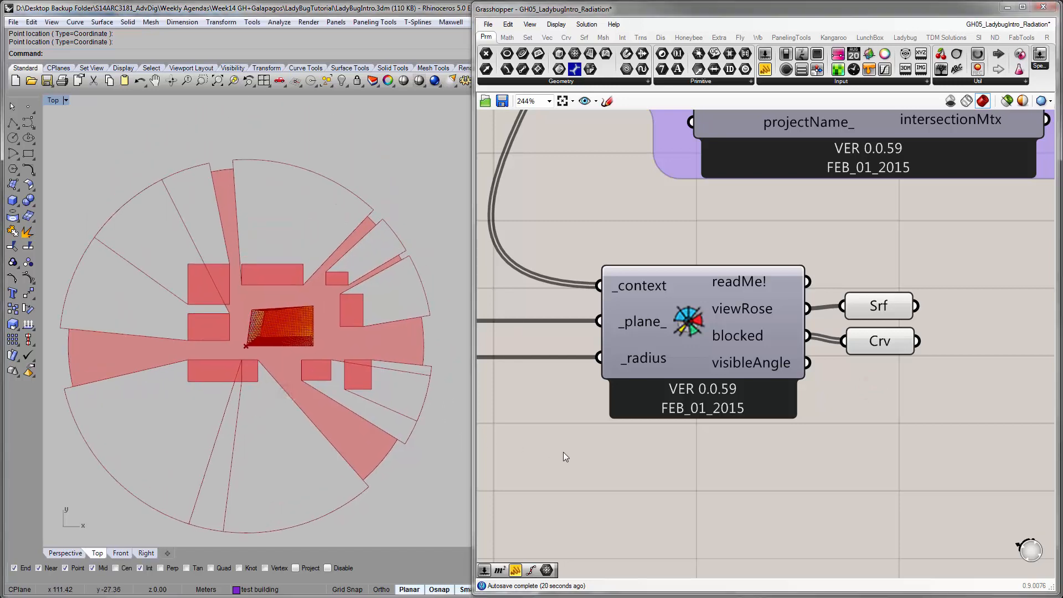
{"action": "left_click", "coordinate": [53, 101]}
{"action": "double_click", "coordinate": [52, 101]}
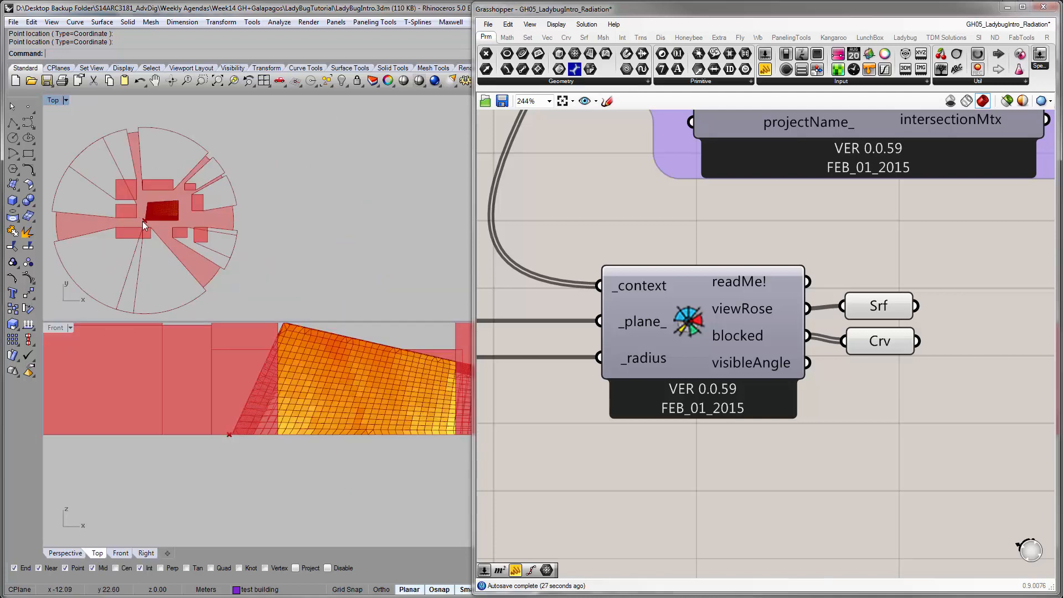
Group the View Rose component with its point, radius slider, Surface and Curve parameters in Grasshopper
{"action": "right_click_drag", "start_coordinate": [664, 277], "coordinate": [718, 308]}
{"action": "scroll", "coordinate": [732, 318], "scroll_direction": "down", "scroll_amount": 4}
{"action": "left_click_drag", "start_coordinate": [909, 417], "coordinate": [603, 321]}
{"action": "key", "text": "ctrl+g"}
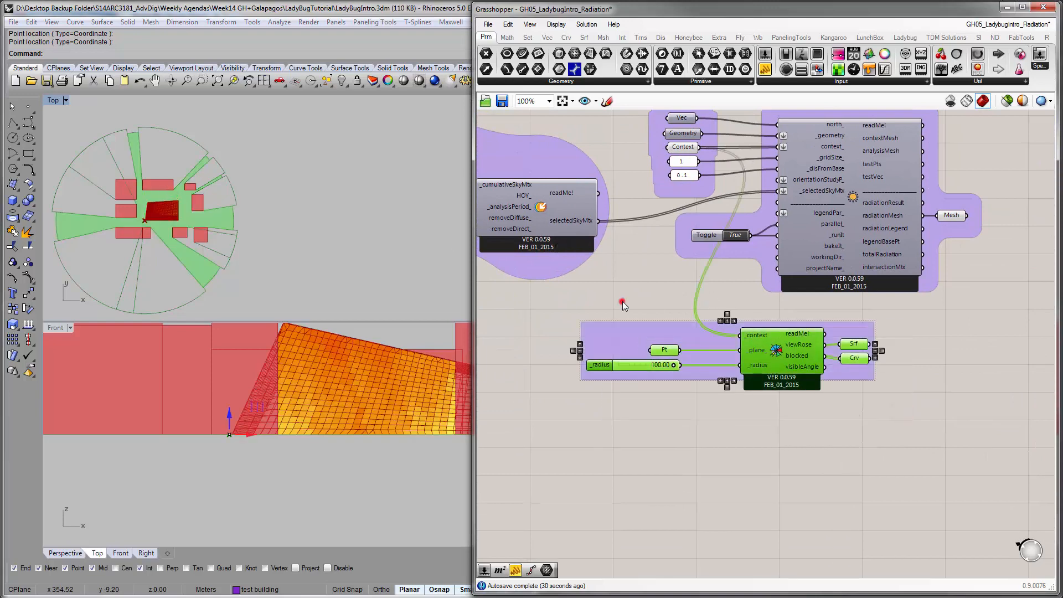
{"action": "scroll", "coordinate": [622, 306], "scroll_direction": "up", "scroll_amount": 4}
{"action": "left_click", "coordinate": [671, 327]}
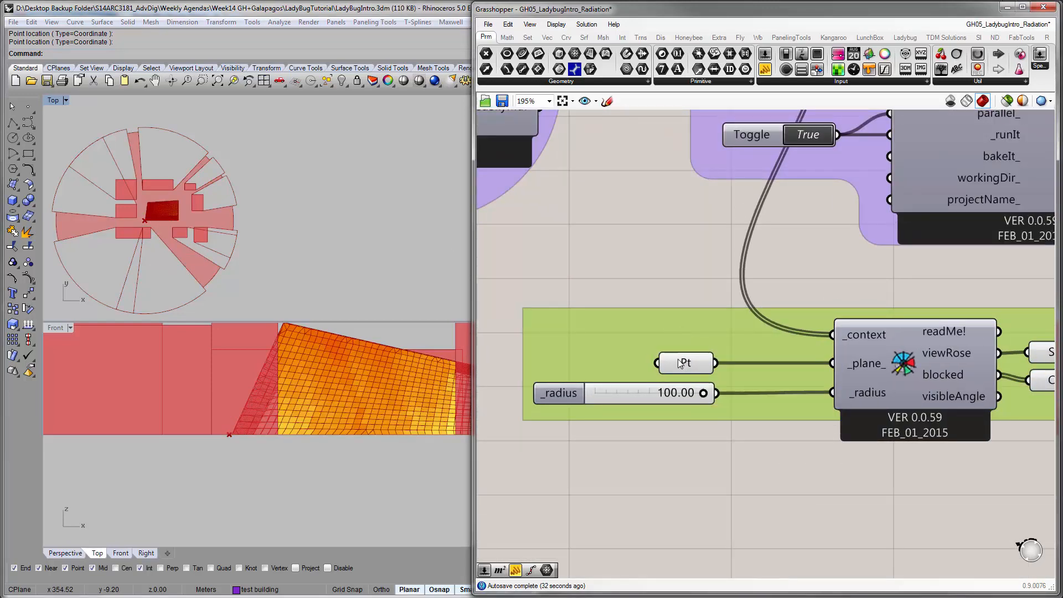
{"action": "left_click", "coordinate": [686, 280]}
{"action": "scroll", "coordinate": [668, 321], "scroll_direction": "down", "scroll_amount": 3}
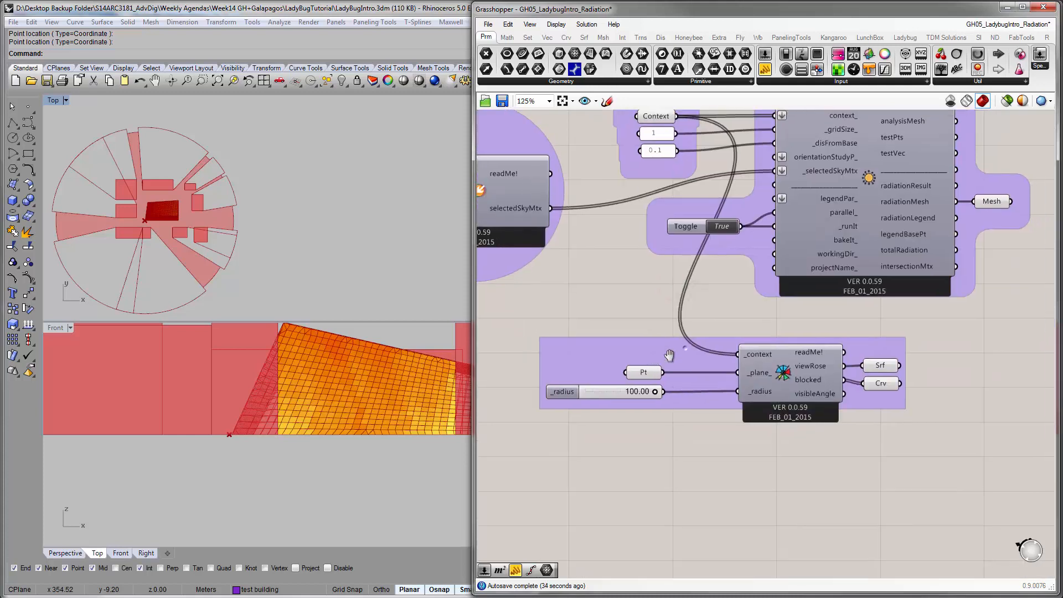
{"action": "left_click_drag", "start_coordinate": [672, 357], "coordinate": [736, 332]}
{"action": "left_click", "coordinate": [663, 288]}
{"action": "right_click_drag", "start_coordinate": [627, 295], "coordinate": [702, 327]}
{"action": "scroll", "coordinate": [712, 313], "scroll_direction": "down", "scroll_amount": 4}
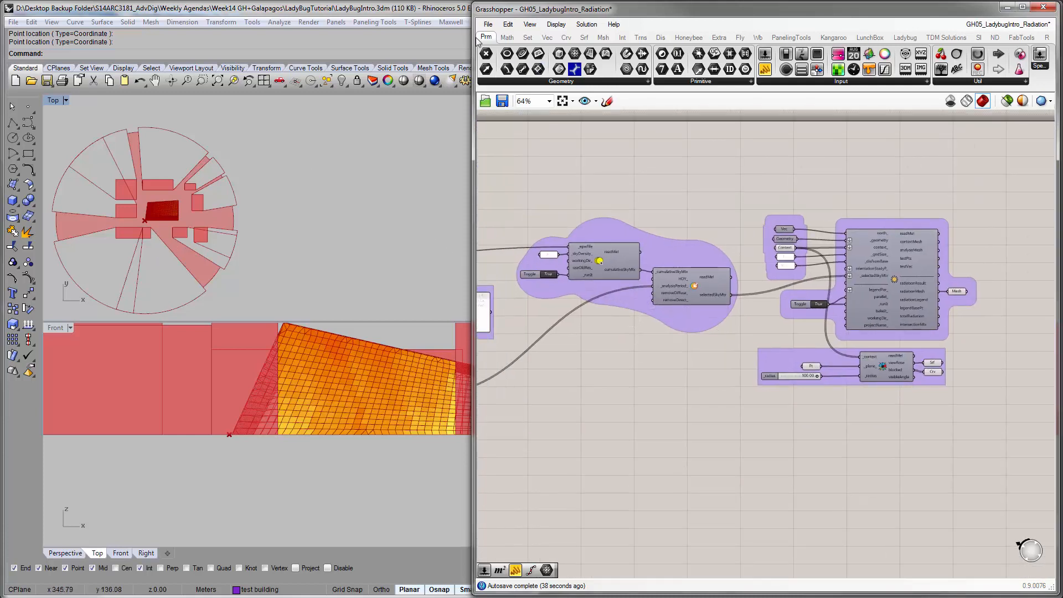
Maximize the Perspective viewport in Rhino and show the rose and buildings from an oblique angle
{"action": "left_click_drag", "start_coordinate": [474, 58], "coordinate": [728, 58]}
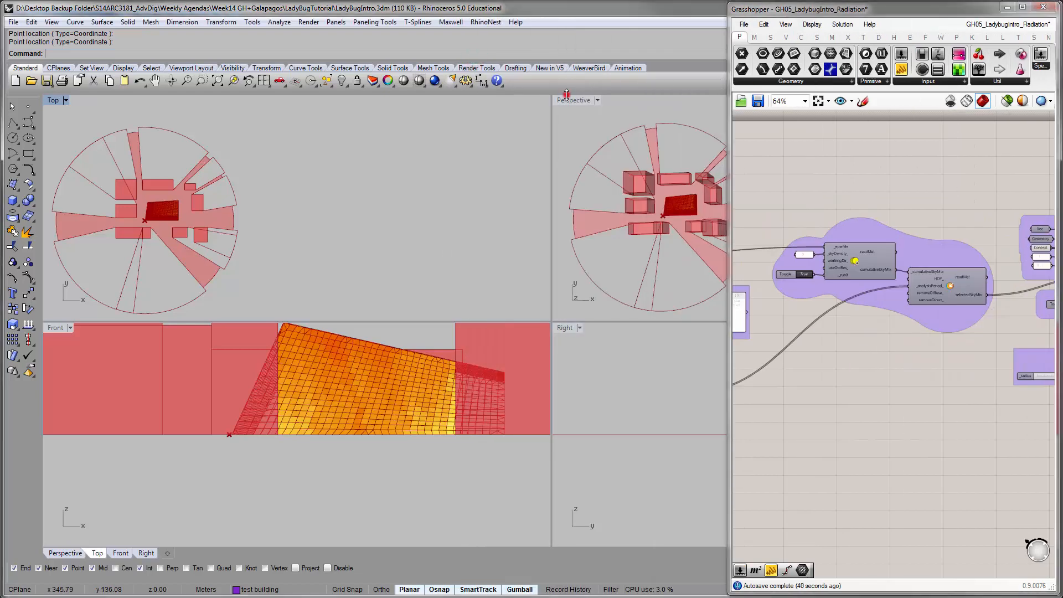
{"action": "double_click", "coordinate": [566, 97]}
{"action": "left_click_drag", "start_coordinate": [732, 247], "coordinate": [491, 247]}
{"action": "mouse_move", "coordinate": [310, 354]}
{"action": "right_mouse_down"}
{"action": "mouse_move", "coordinate": [285, 261]}
{"action": "mouse_move", "coordinate": [324, 343]}
{"action": "right_mouse_up"}
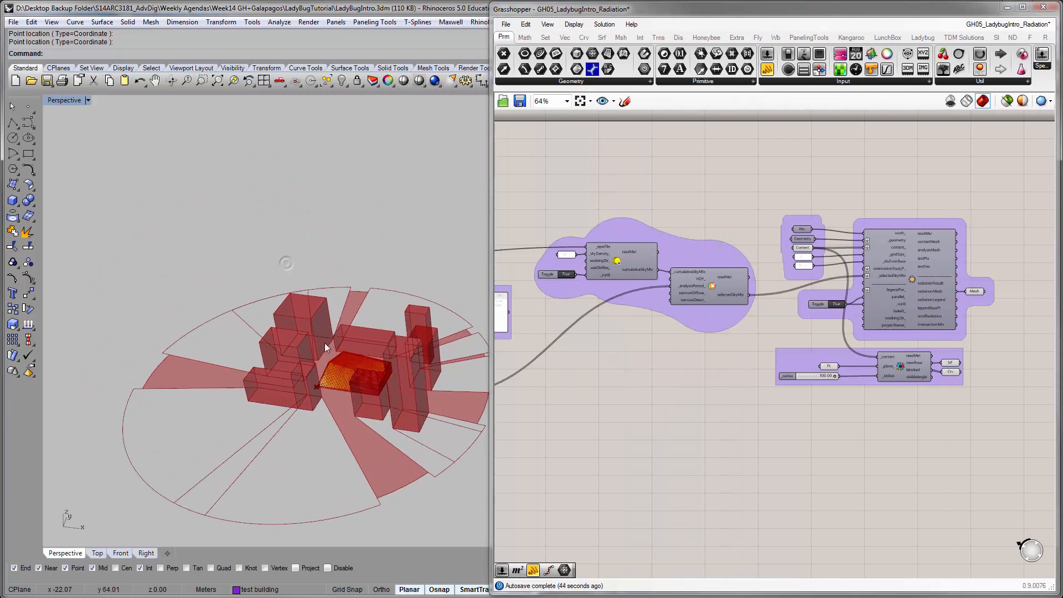
Widen the Grasshopper window over Rhino and display the Ladybug components above the weather-file groups
{"action": "left_click", "coordinate": [616, 420]}
{"action": "left_click_drag", "start_coordinate": [491, 411], "coordinate": [299, 411]}
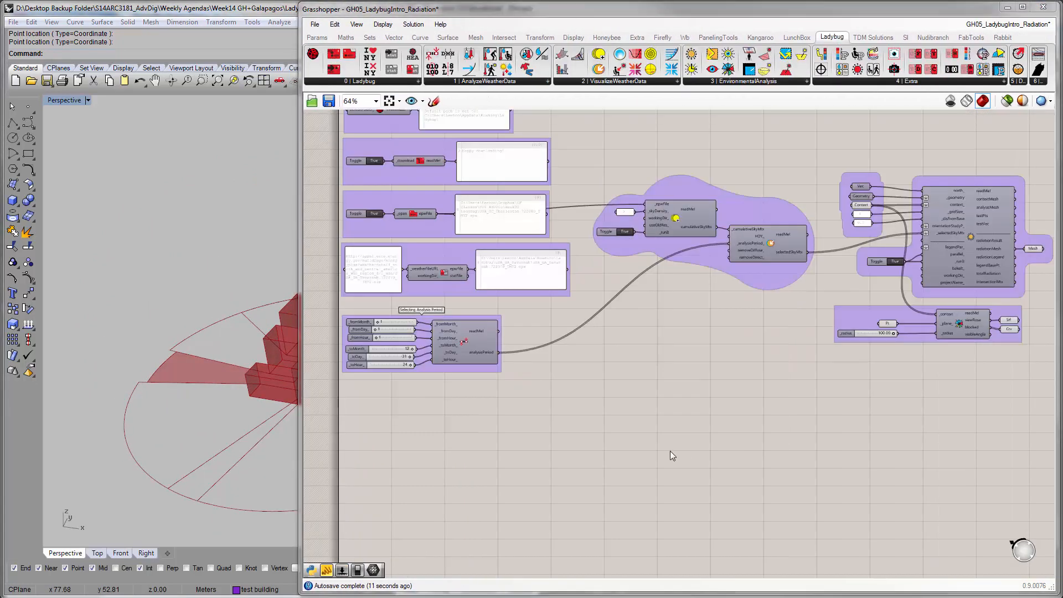
{"action": "scroll", "coordinate": [672, 434], "scroll_direction": "up", "scroll_amount": 3}
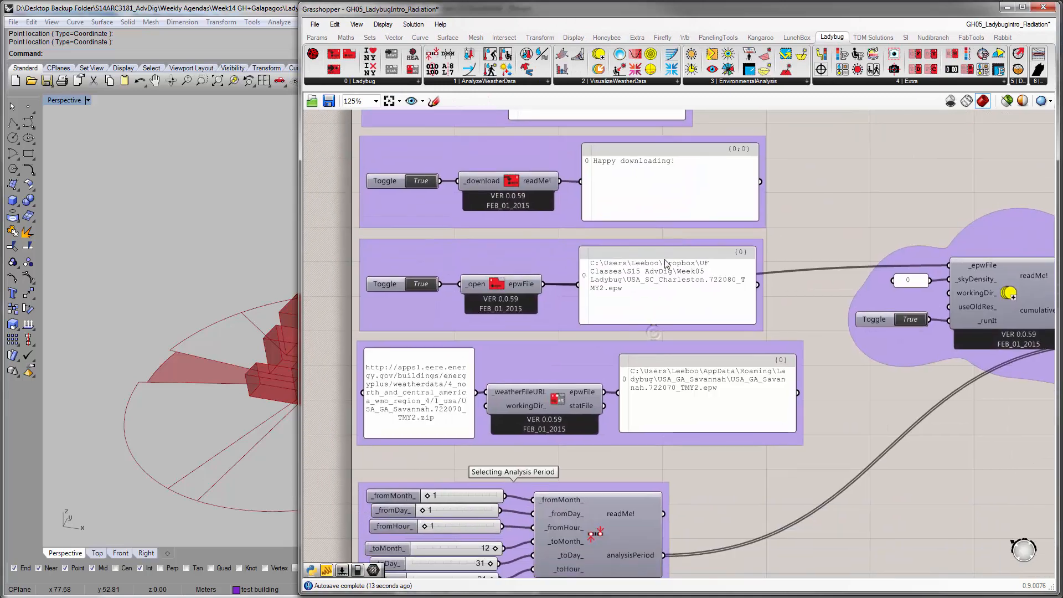
{"action": "scroll", "coordinate": [749, 272], "scroll_direction": "down", "scroll_amount": 3}
{"action": "scroll", "coordinate": [622, 306], "scroll_direction": "down", "scroll_amount": 2}
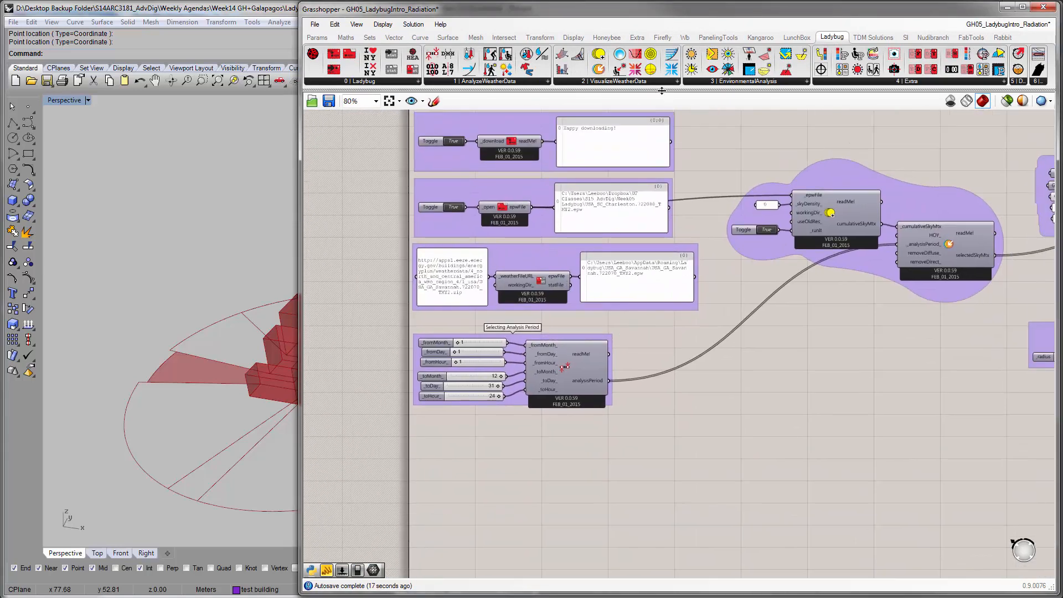
{"action": "right_click_drag", "start_coordinate": [820, 111], "coordinate": [795, 130]}
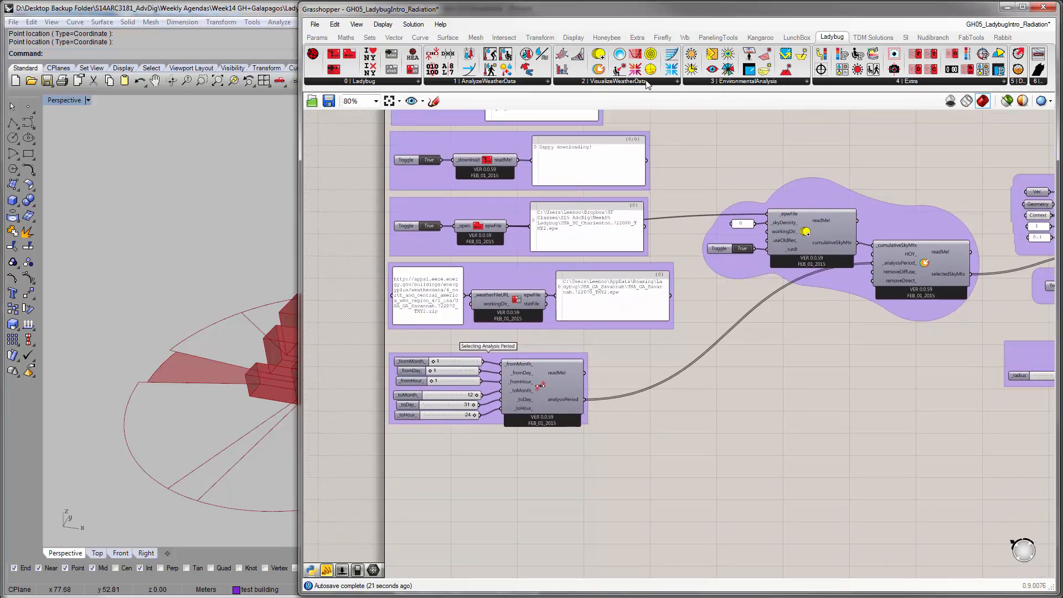
Place a Ladybug_Import epw component on the empty canvas beside the analysis period group
{"action": "left_click", "coordinate": [363, 82]}
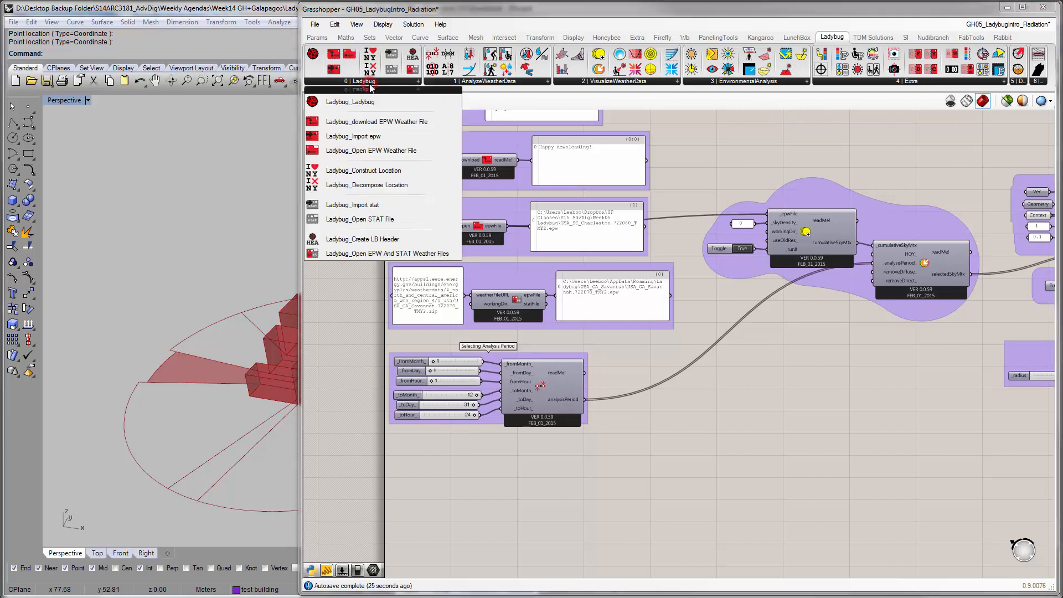
{"action": "left_click", "coordinate": [393, 139]}
{"action": "left_click", "coordinate": [754, 434]}
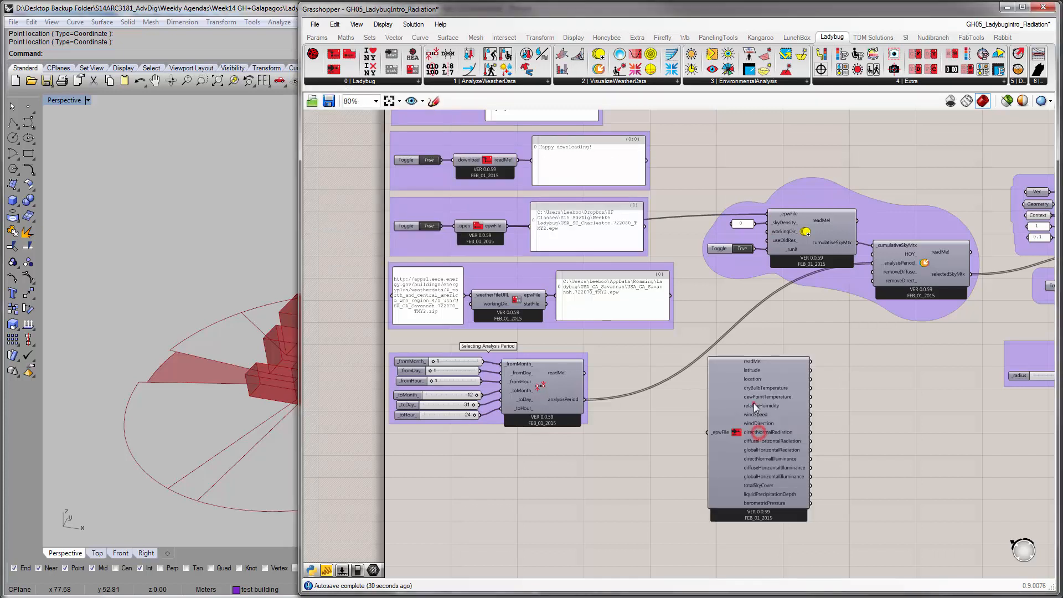
{"action": "right_click_drag", "start_coordinate": [672, 386], "coordinate": [665, 372]}
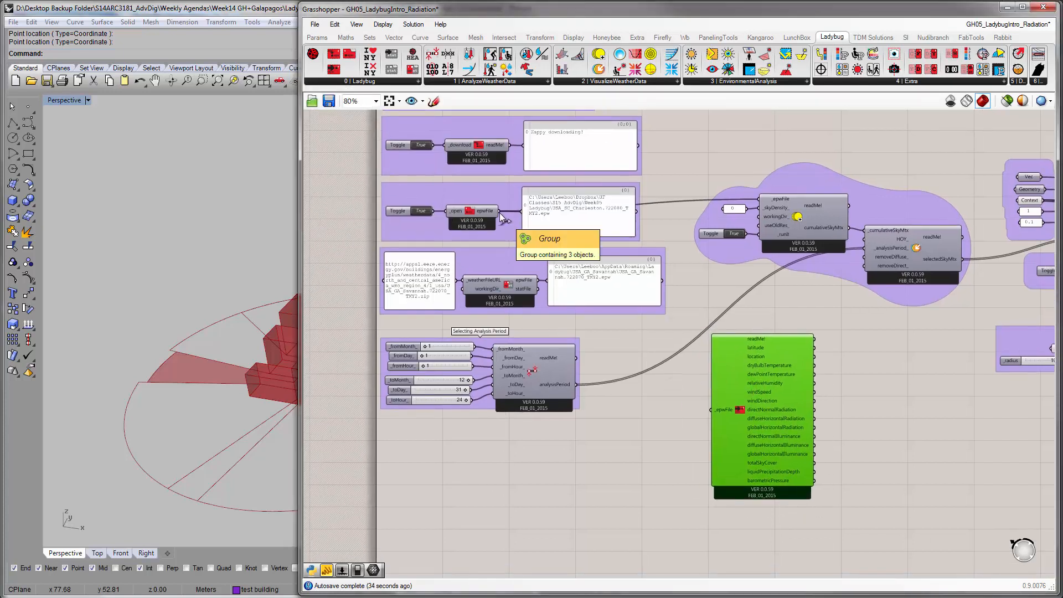
Nudge the Savannah weather file group down and connect the Open EPW component's epwFile output to the Import epw component's _epwFile input
{"action": "scroll", "coordinate": [537, 221], "scroll_direction": "up", "scroll_amount": 2}
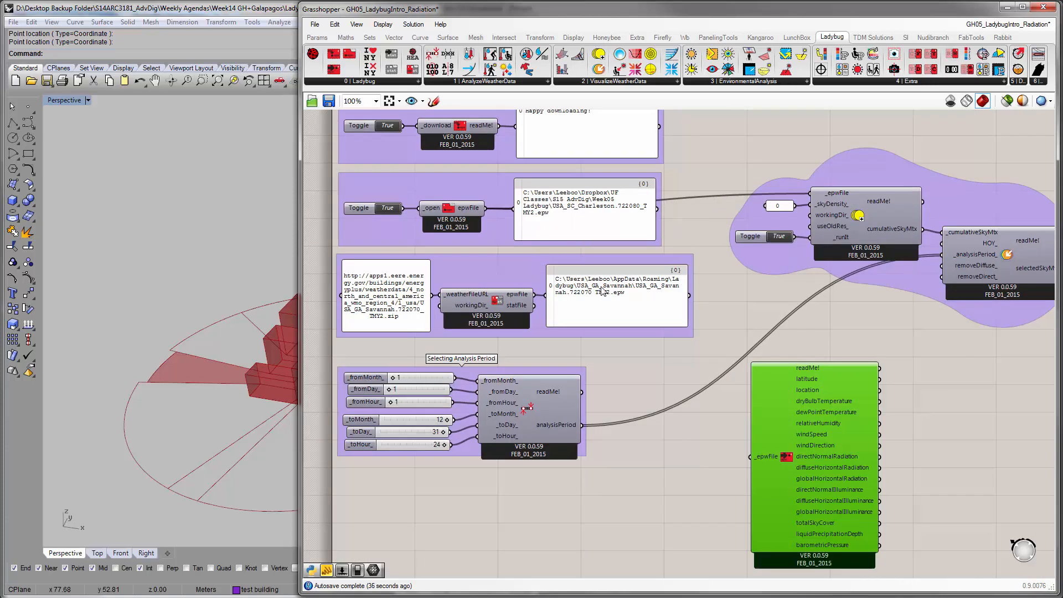
{"action": "left_click_drag", "start_coordinate": [526, 273], "coordinate": [530, 281]}
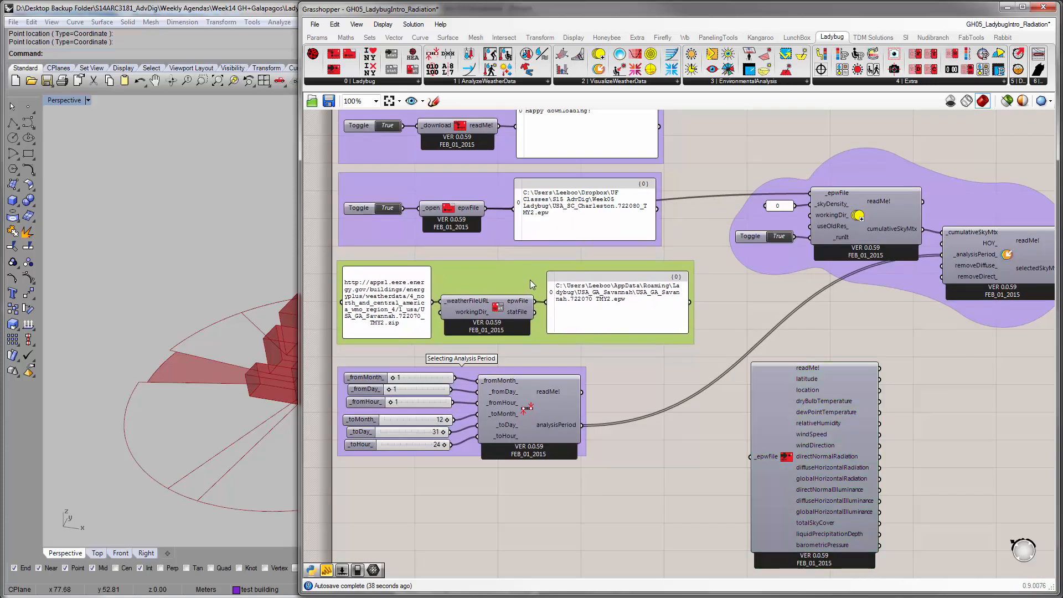
{"action": "left_click_drag", "start_coordinate": [486, 208], "coordinate": [836, 454]}
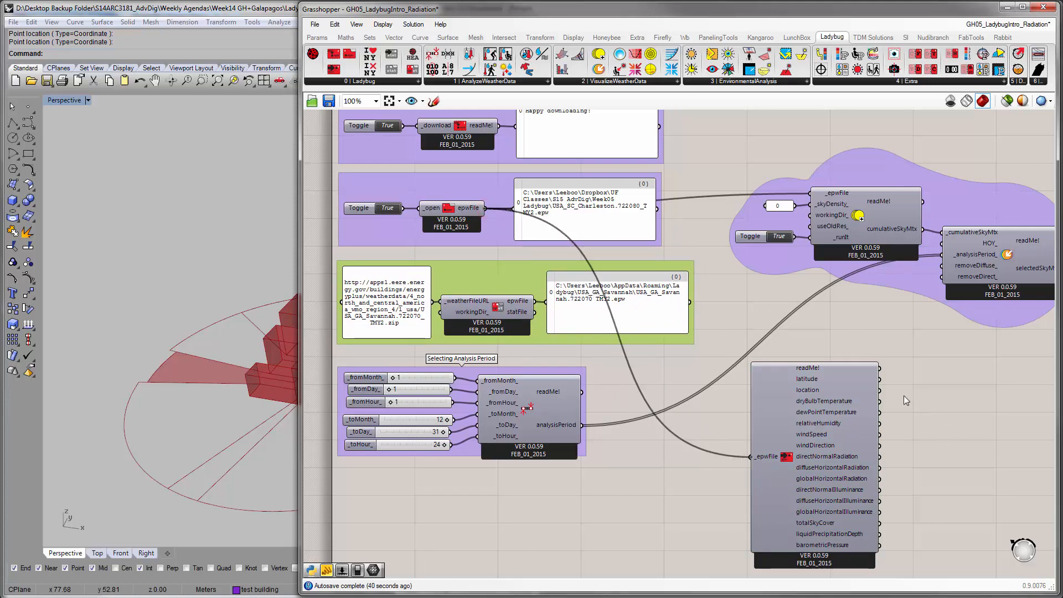
Move the Import epw component to free canvas space below the analysis period group
{"action": "right_click_drag", "start_coordinate": [946, 434], "coordinate": [851, 327]}
{"action": "left_click", "coordinate": [698, 434]}
{"action": "scroll", "coordinate": [700, 444], "scroll_direction": "down", "scroll_amount": 5}
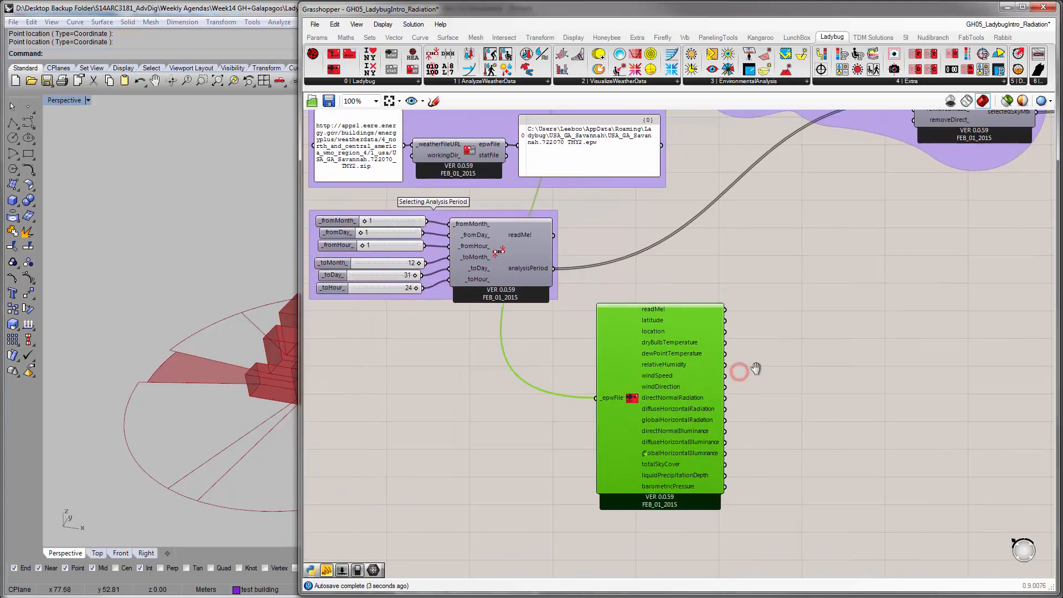
{"action": "scroll", "coordinate": [612, 368], "scroll_direction": "up", "scroll_amount": 6}
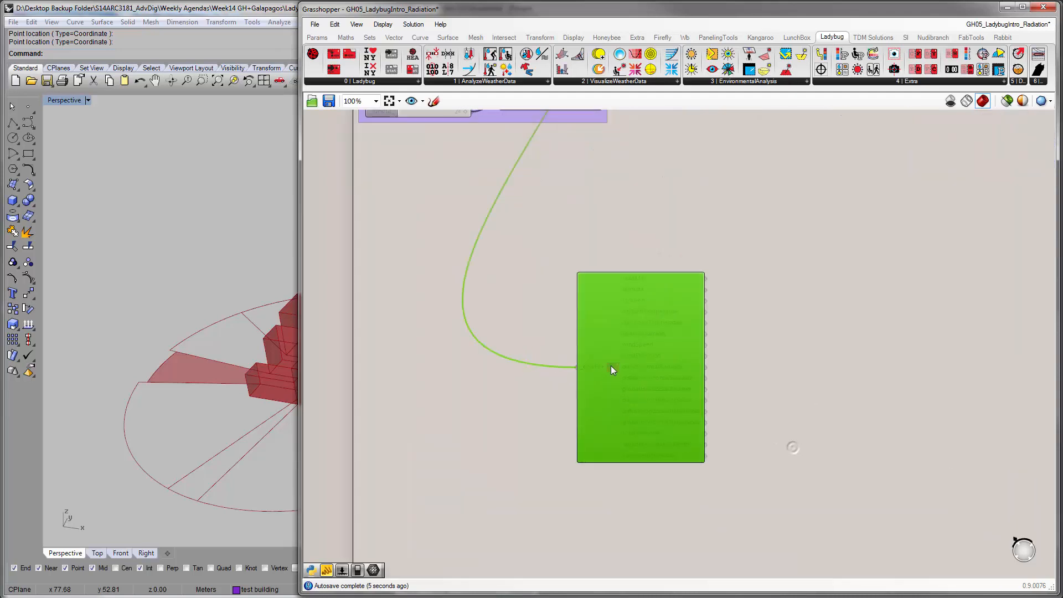
{"action": "left_click_drag", "start_coordinate": [520, 335], "coordinate": [517, 319]}
{"action": "left_click", "coordinate": [766, 308]}
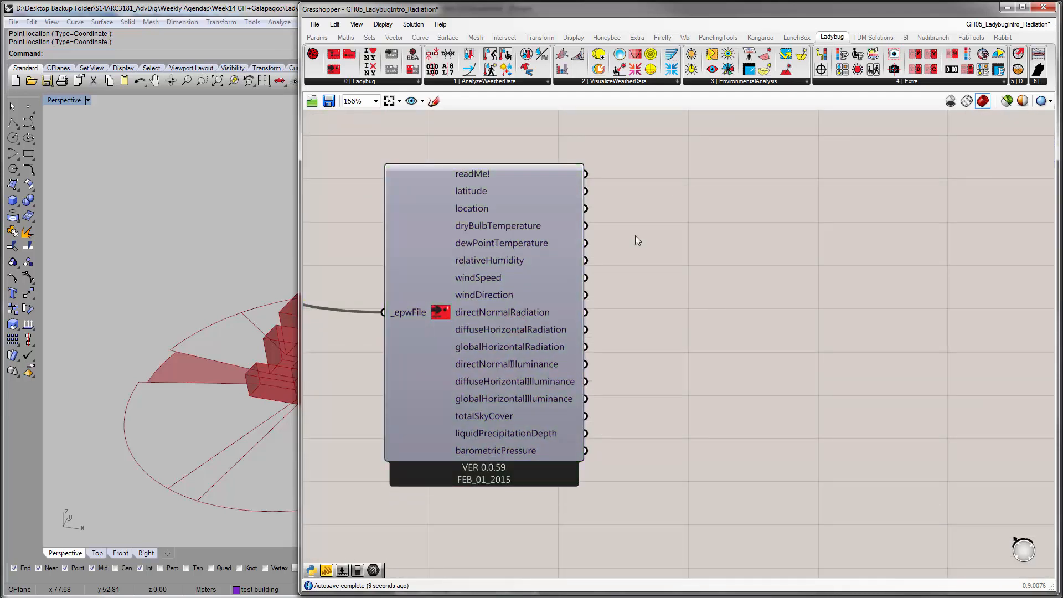
Place a Ladybug_SunPath component on the empty canvas beside the Import epw component
{"action": "left_click", "coordinate": [631, 81]}
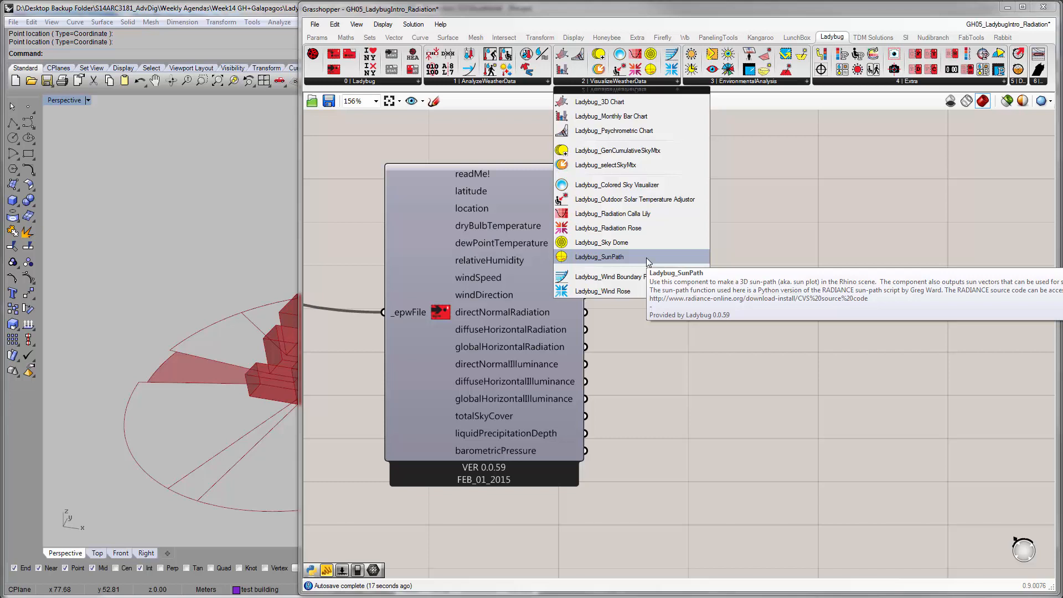
{"action": "left_click_drag", "start_coordinate": [646, 258], "coordinate": [869, 249]}
{"action": "right_click_drag", "start_coordinate": [840, 353], "coordinate": [858, 314]}
{"action": "left_click_drag", "start_coordinate": [858, 314], "coordinate": [866, 306]}
{"action": "right_click_drag", "start_coordinate": [866, 305], "coordinate": [798, 330]}
{"action": "mouse_move", "coordinate": [798, 330]}
{"action": "left_mouse_down"}
{"action": "mouse_move", "coordinate": [804, 325]}
{"action": "mouse_move", "coordinate": [798, 334]}
{"action": "left_mouse_up"}
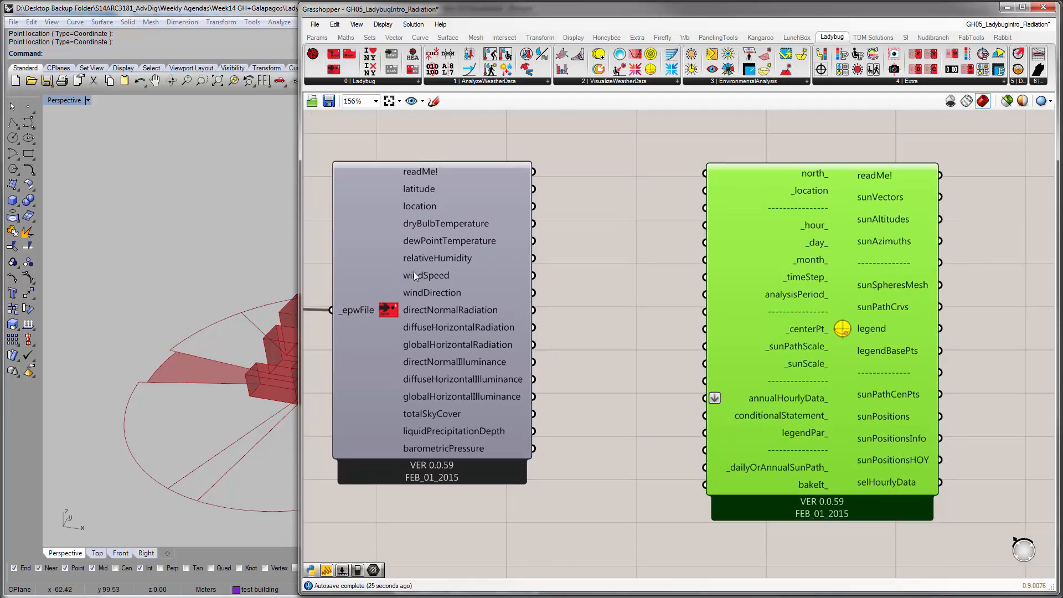
{"action": "right_click_drag", "start_coordinate": [526, 275], "coordinate": [605, 280]}
{"action": "right_click_drag", "start_coordinate": [720, 271], "coordinate": [698, 274]}
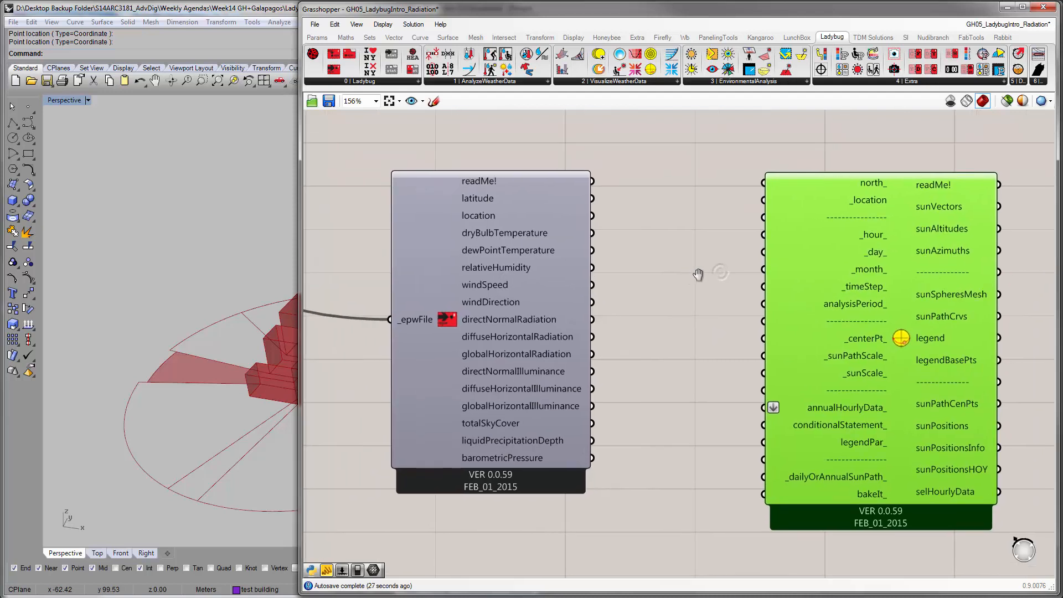
{"action": "left_click", "coordinate": [698, 275]}
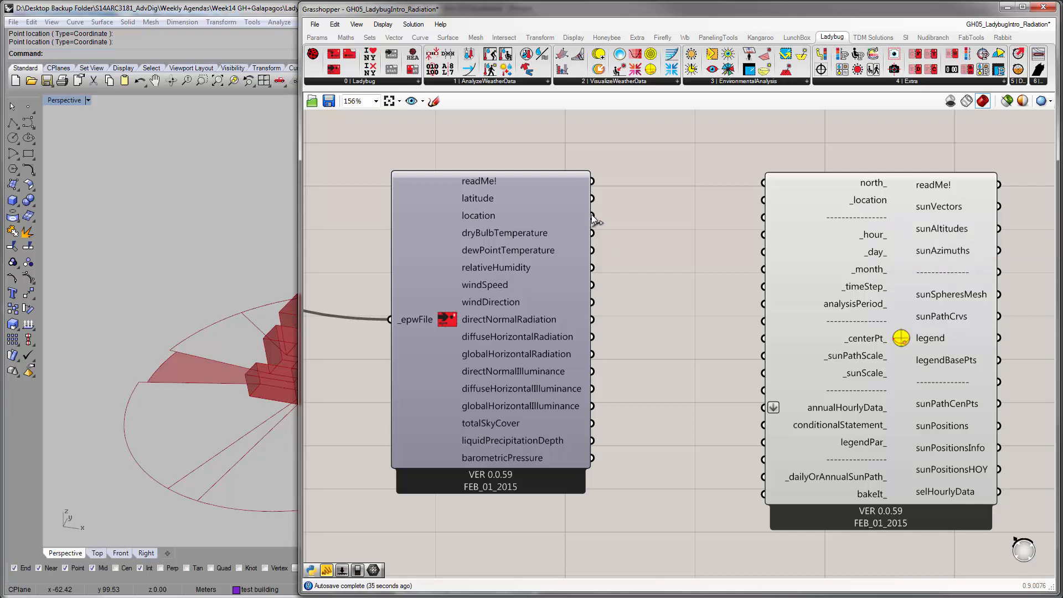
Connect the Import epw component's location output to the SunPath component's _location input
{"action": "left_click_drag", "start_coordinate": [592, 215], "coordinate": [767, 202]}
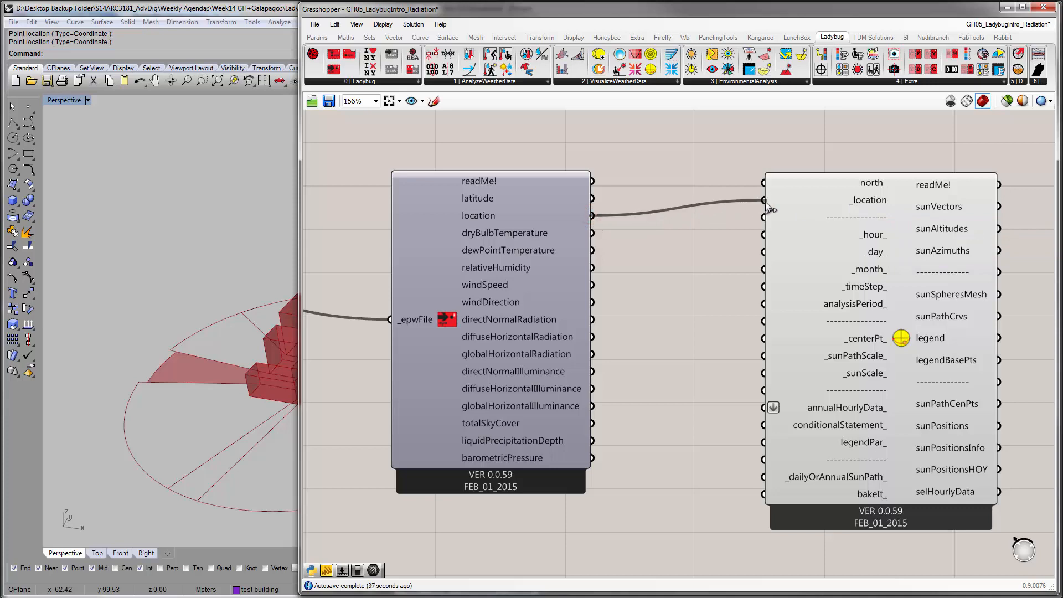
{"action": "left_click", "coordinate": [735, 247]}
{"action": "mouse_move", "coordinate": [723, 296]}
{"action": "right_mouse_down"}
{"action": "mouse_move", "coordinate": [706, 261]}
{"action": "mouse_move", "coordinate": [717, 295]}
{"action": "right_mouse_up"}
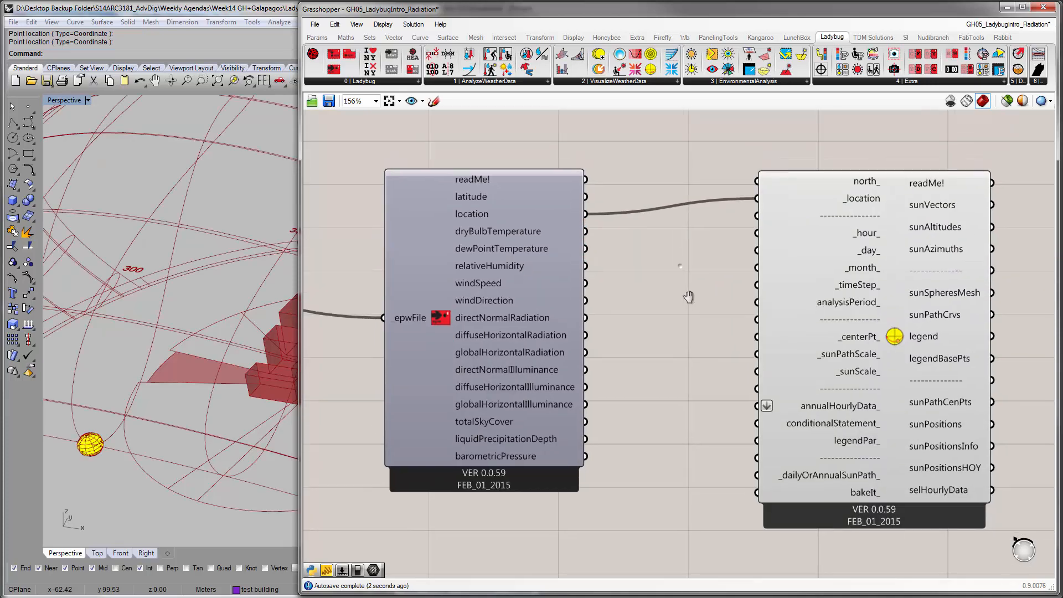
Narrow the Grasshopper window and frame the whole sun-path diagram in the Rhino Perspective viewport
{"action": "left_click_drag", "start_coordinate": [303, 287], "coordinate": [548, 279]}
{"action": "right_click_drag", "start_coordinate": [355, 310], "coordinate": [354, 340]}
{"action": "scroll", "coordinate": [333, 282], "scroll_direction": "down", "scroll_amount": 8}
{"action": "scroll", "coordinate": [326, 370], "scroll_direction": "up", "scroll_amount": 3}
{"action": "scroll", "coordinate": [353, 340], "scroll_direction": "down", "scroll_amount": 2}
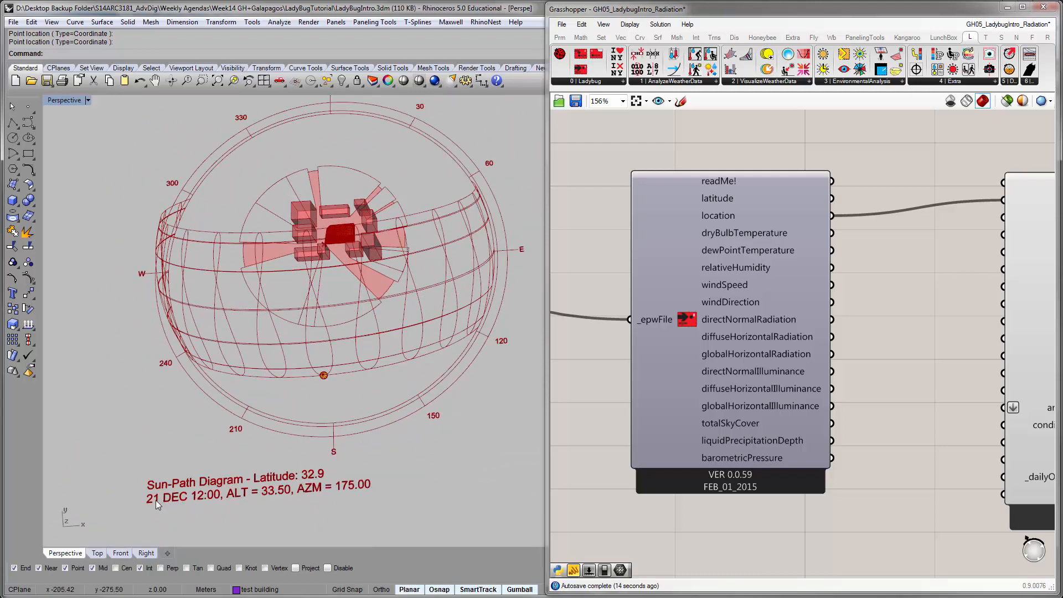
Examine the SunPath component's _hour_, _day_, _month_, _timeStep_ and analysisPeriod_ inputs
{"action": "right_click_drag", "start_coordinate": [763, 293], "coordinate": [646, 286]}
{"action": "scroll", "coordinate": [812, 271], "scroll_direction": "down", "scroll_amount": 1}
{"action": "right_click_drag", "start_coordinate": [819, 271], "coordinate": [747, 274]}
{"action": "left_click_drag", "start_coordinate": [833, 305], "coordinate": [858, 305]}
{"action": "mouse_move", "coordinate": [888, 302]}
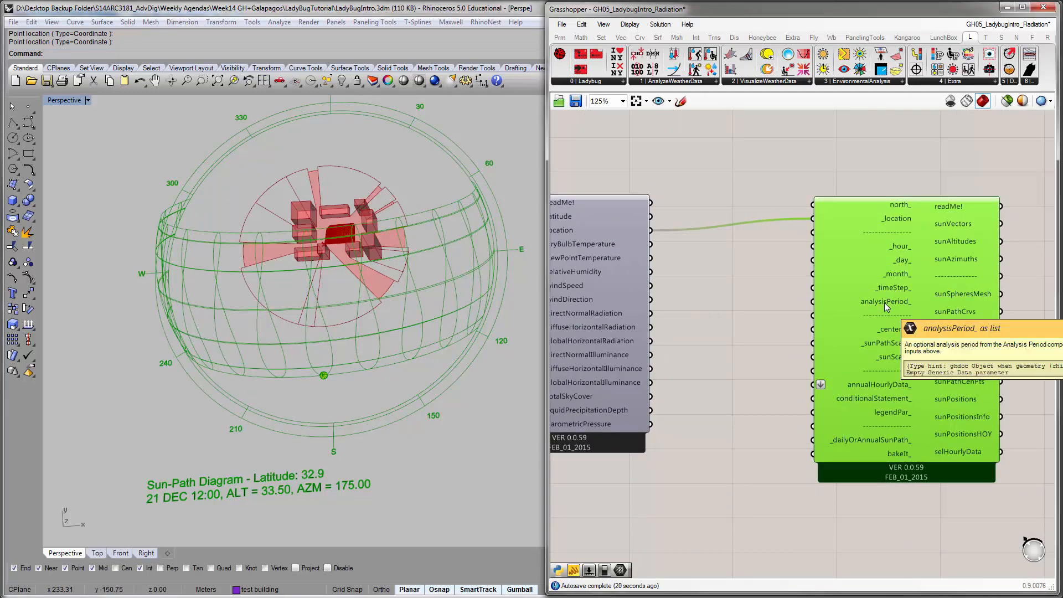
{"action": "scroll", "coordinate": [893, 247], "scroll_direction": "up", "scroll_amount": 2}
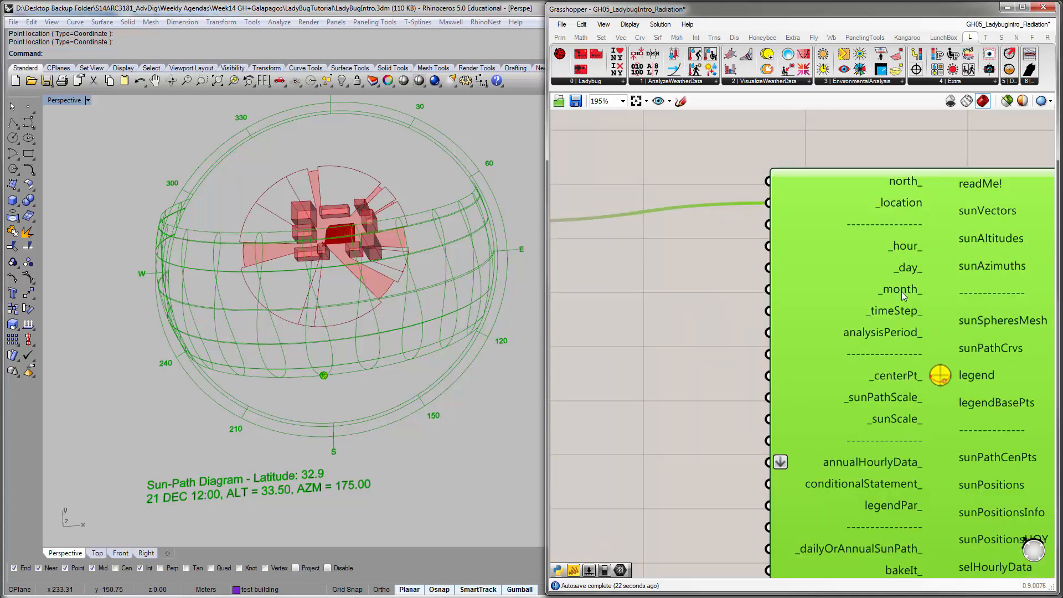
{"action": "left_click", "coordinate": [644, 271]}
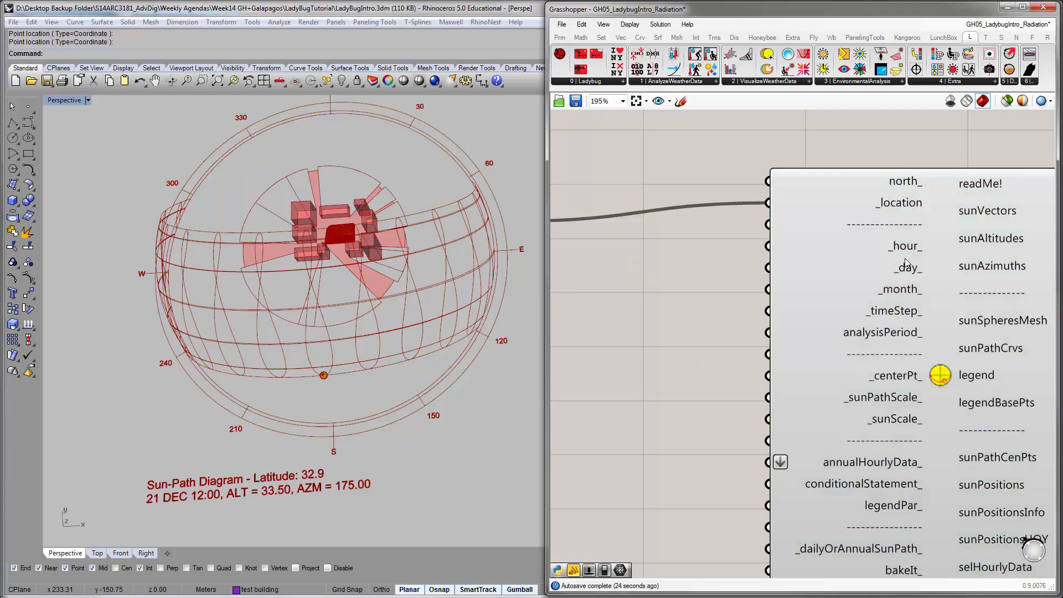
{"action": "mouse_move", "coordinate": [908, 251]}
{"action": "mouse_move", "coordinate": [900, 293]}
{"action": "double_click", "coordinate": [672, 287]}
{"action": "mouse_move", "coordinate": [886, 315]}
Duplicate the _toMonth_, _toDay_ and _toHour_ sliders and place the copies between the Import epw and SunPath components
{"action": "scroll", "coordinate": [854, 301], "scroll_direction": "down", "scroll_amount": 5}
{"action": "right_click_drag", "start_coordinate": [408, 303], "coordinate": [343, 238]}
{"action": "scroll", "coordinate": [713, 248], "scroll_direction": "up", "scroll_amount": 5}
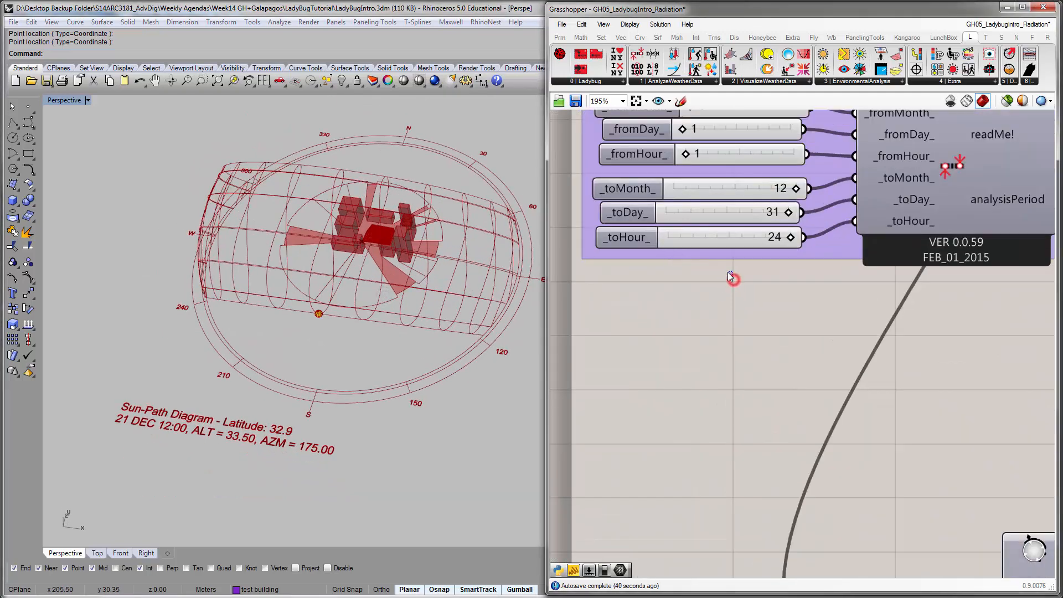
{"action": "left_click", "coordinate": [721, 244]}
{"action": "left_click", "coordinate": [699, 217], "text": "shift"}
{"action": "left_click", "coordinate": [718, 191], "text": "shift"}
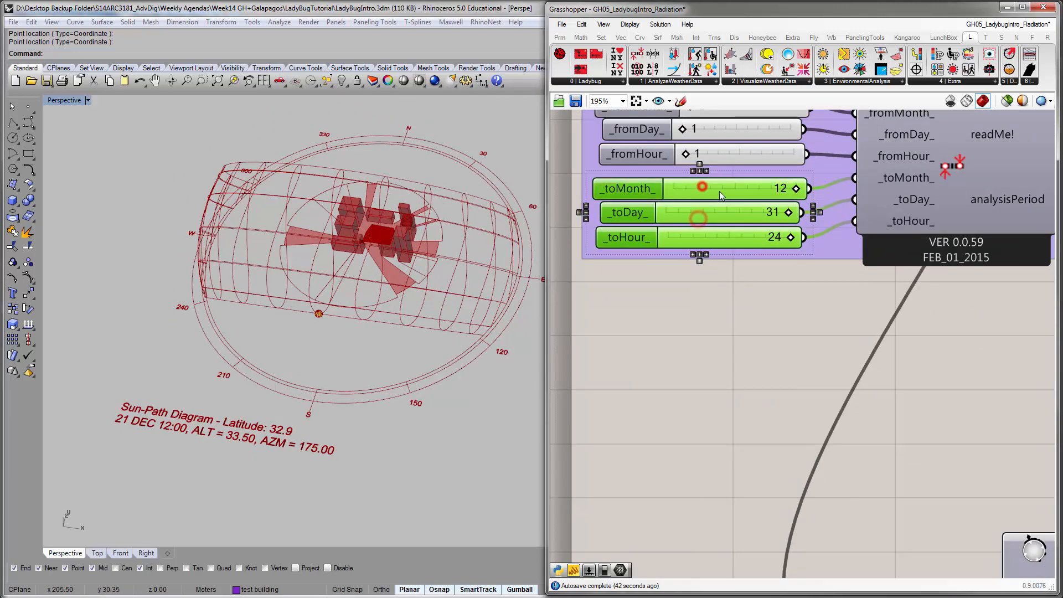
{"action": "scroll", "coordinate": [723, 187], "scroll_direction": "down", "scroll_amount": 6}
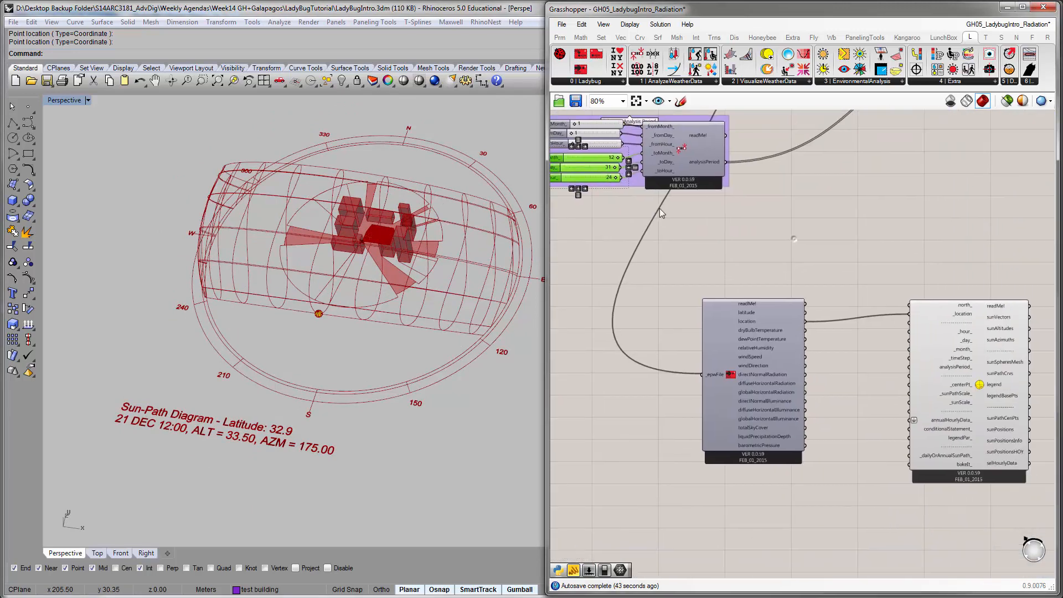
{"action": "left_click_drag", "start_coordinate": [616, 191], "coordinate": [786, 291], "text": "alt"}
{"action": "scroll", "coordinate": [816, 292], "scroll_direction": "up", "scroll_amount": 5}
{"action": "scroll", "coordinate": [699, 227], "scroll_direction": "up", "scroll_amount": 3}
{"action": "left_click_drag", "start_coordinate": [699, 227], "coordinate": [723, 284]}
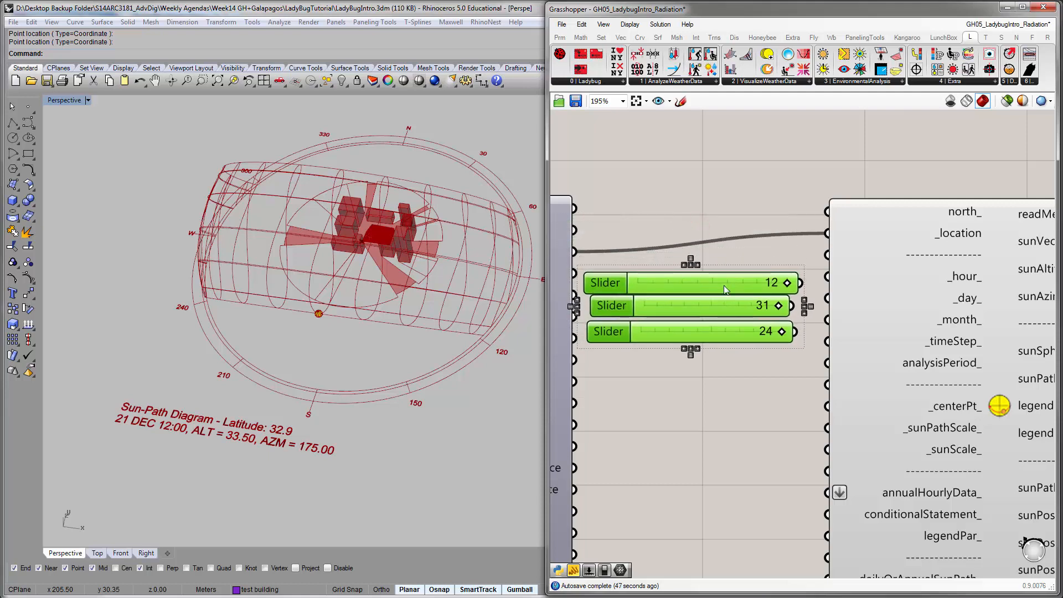
Try connecting the copied 12 slider to SunPath's _hour_ input and the 31 slider to _day_, and undo both connections
{"action": "scroll", "coordinate": [768, 331], "scroll_direction": "up", "scroll_amount": 1}
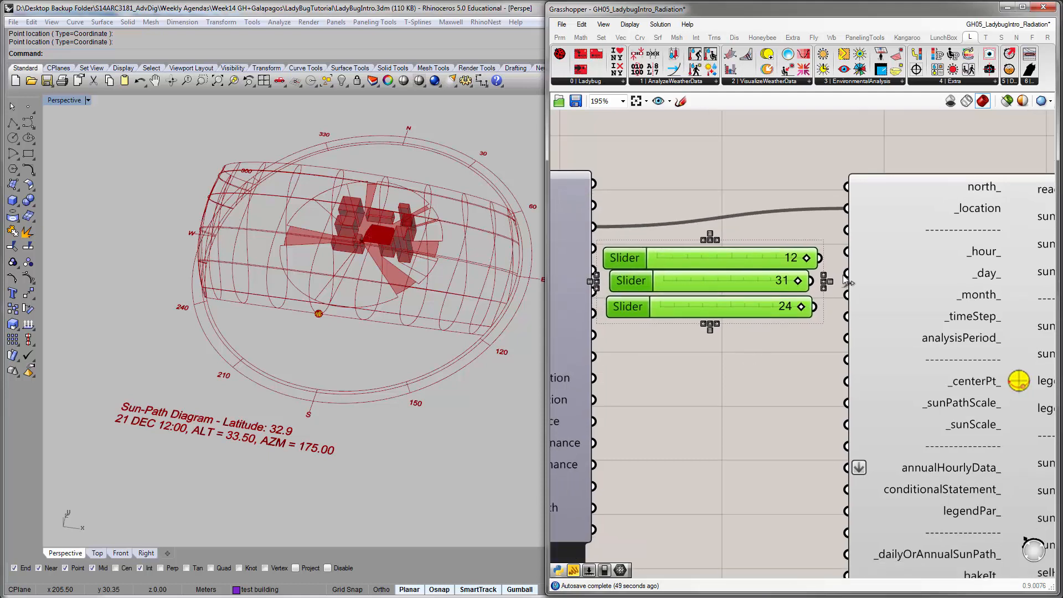
{"action": "left_click_drag", "start_coordinate": [872, 290], "coordinate": [882, 297]}
{"action": "left_click", "coordinate": [846, 249]}
{"action": "right_click_drag", "start_coordinate": [847, 249], "coordinate": [789, 223]}
{"action": "left_click_drag", "start_coordinate": [768, 229], "coordinate": [801, 253]}
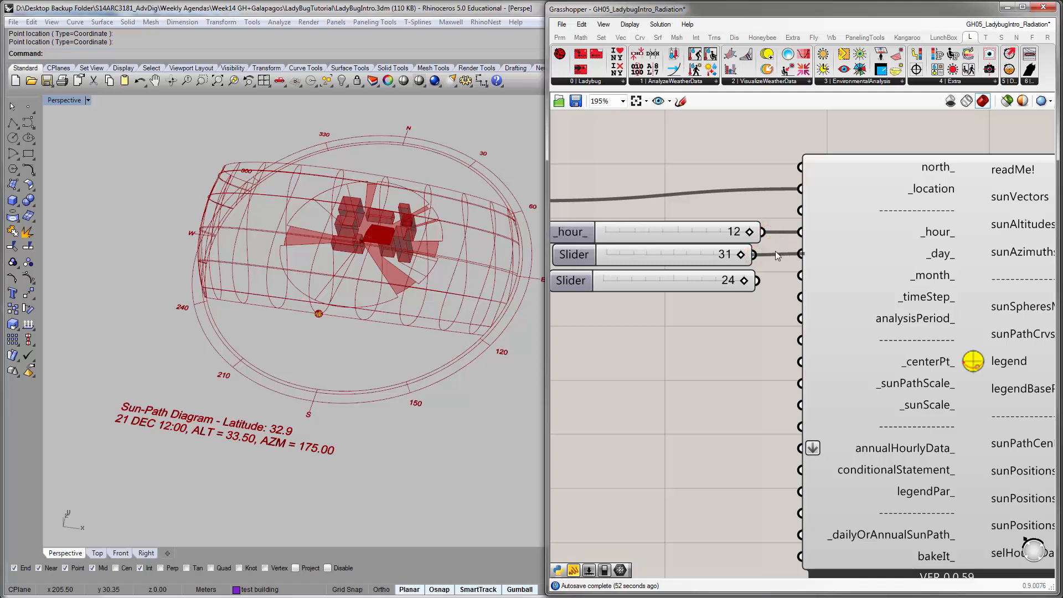
{"action": "right_click_drag", "start_coordinate": [776, 251], "coordinate": [841, 248]}
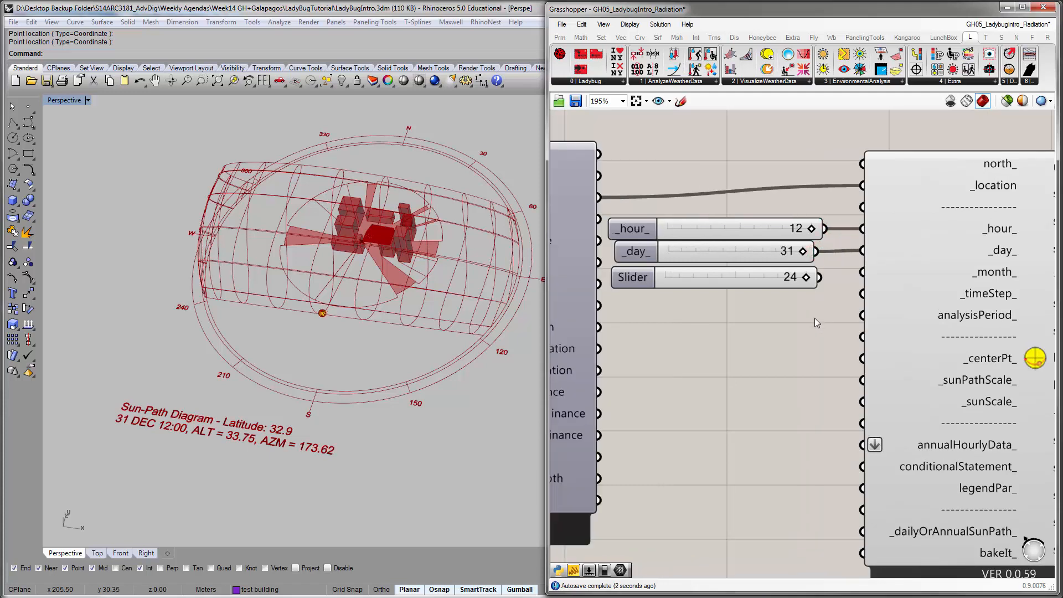
{"action": "key", "text": "ctrl+z"}
{"action": "key", "text": "ctrl+z"}
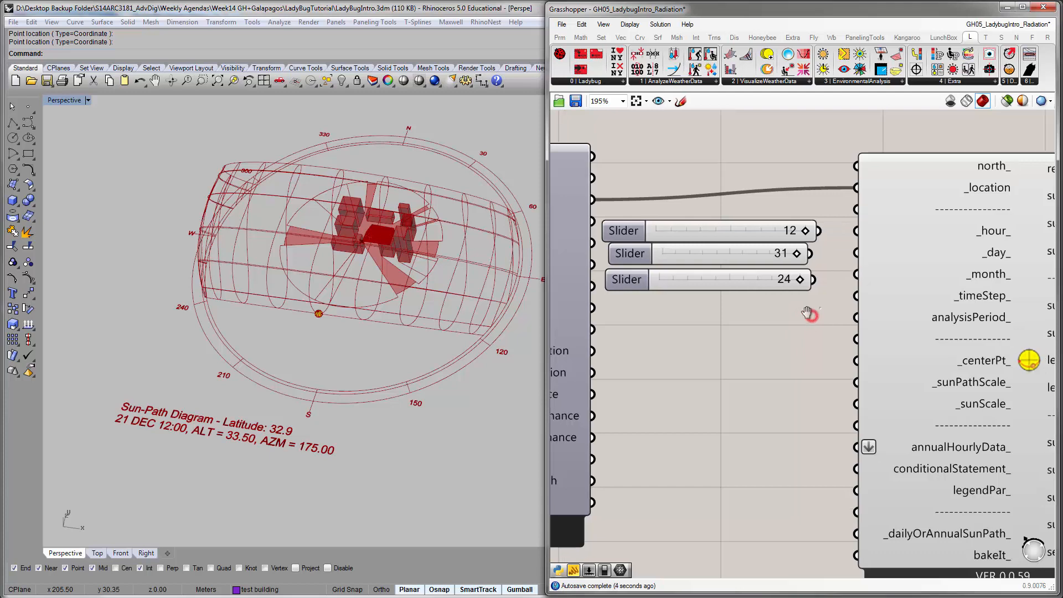
Reorder the copied sliders, connect 24 to _hour_, 31 to _day_ and 12 to _month_, and align the SunPath component with them
{"action": "left_click_drag", "start_coordinate": [753, 294], "coordinate": [834, 288]}
{"action": "left_click_drag", "start_coordinate": [795, 246], "coordinate": [836, 263]}
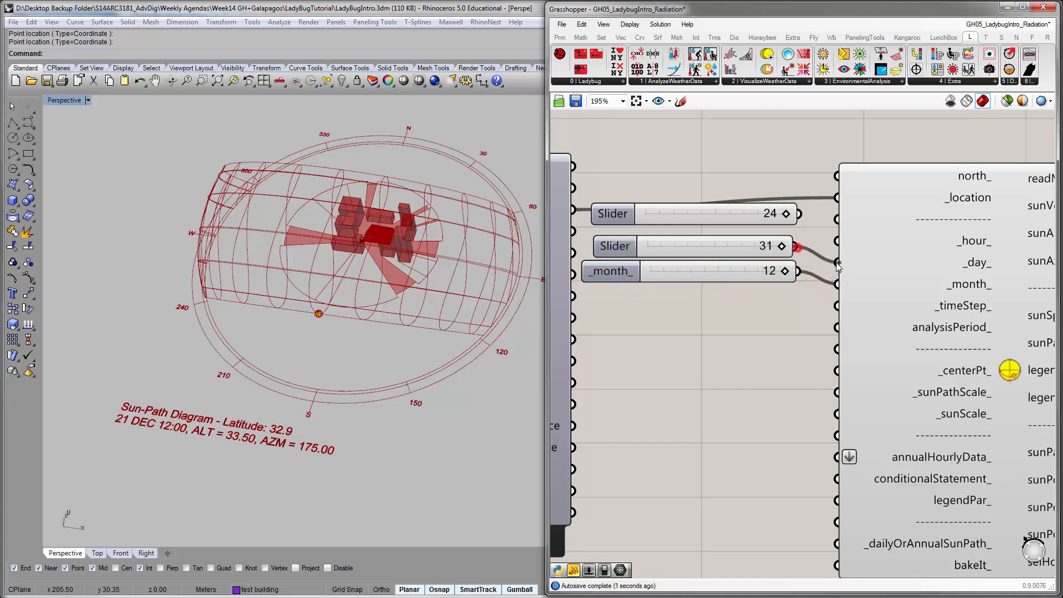
{"action": "left_click_drag", "start_coordinate": [809, 222], "coordinate": [837, 241]}
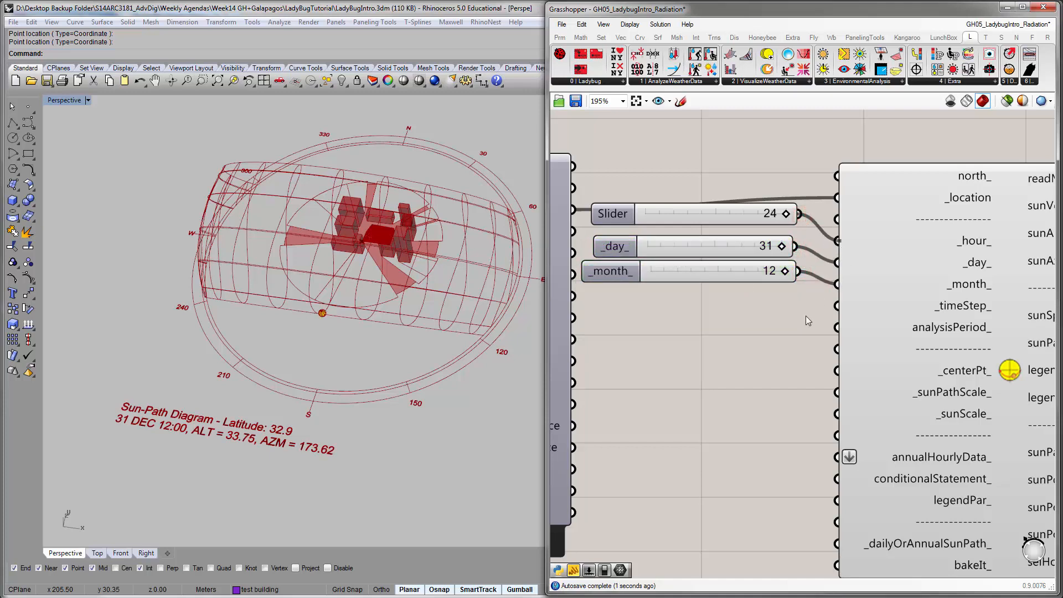
{"action": "right_click_drag", "start_coordinate": [760, 323], "coordinate": [719, 307]}
{"action": "scroll", "coordinate": [624, 325], "scroll_direction": "down", "scroll_amount": 2}
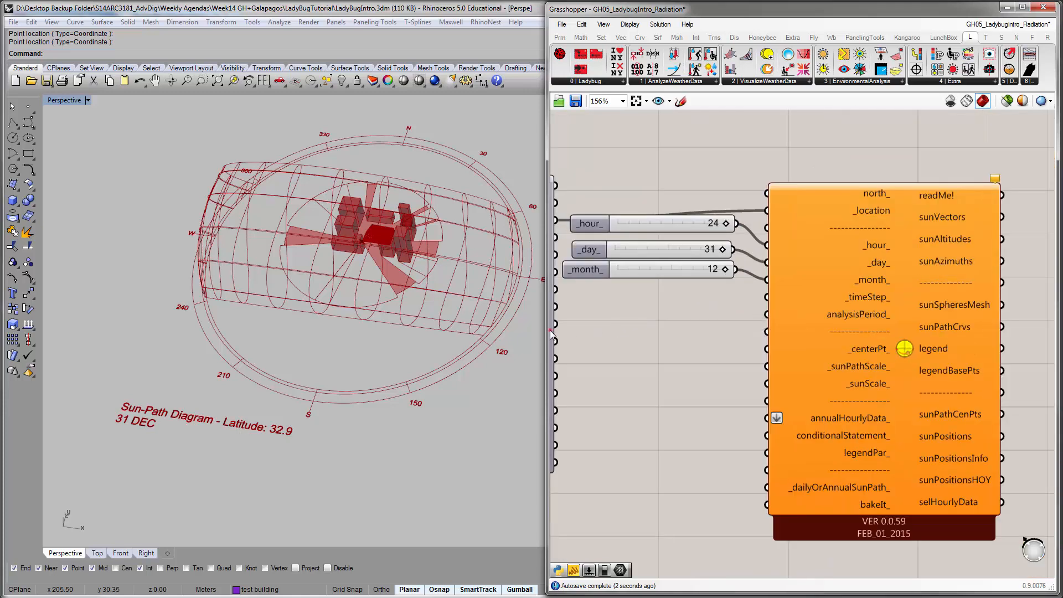
{"action": "left_click_drag", "start_coordinate": [909, 293], "coordinate": [916, 281]}
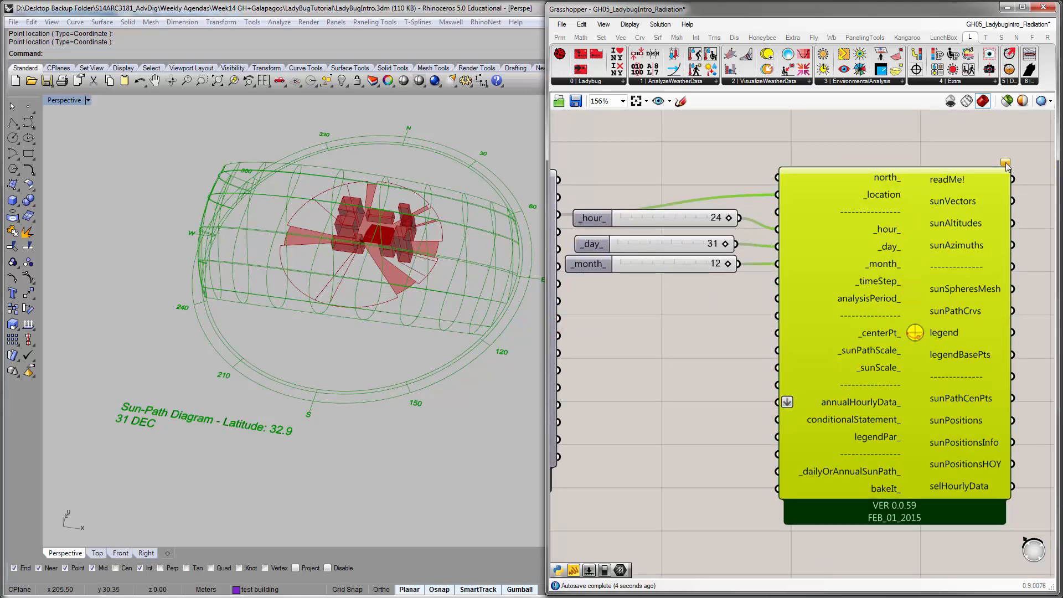
Set the _hour_ slider to 14 and the _month_ slider to 8 to reposition the sun on the sun path
{"action": "mouse_move", "coordinate": [1006, 162]}
{"action": "left_click", "coordinate": [938, 152]}
{"action": "right_click_drag", "start_coordinate": [937, 155], "coordinate": [913, 162]}
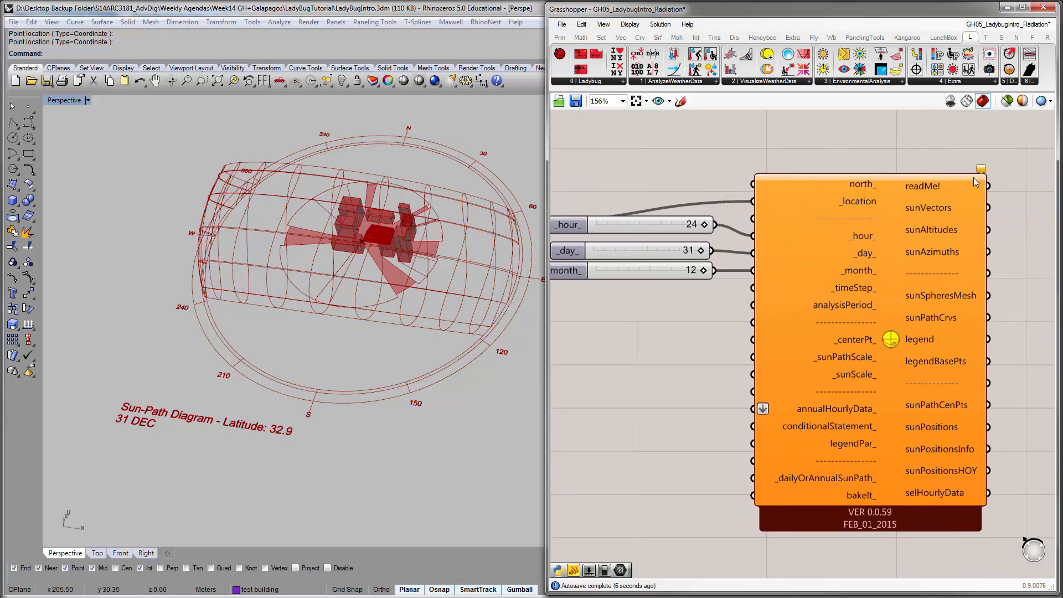
{"action": "left_click", "coordinate": [782, 157]}
{"action": "scroll", "coordinate": [652, 245], "scroll_direction": "up", "scroll_amount": 1}
{"action": "right_click_drag", "start_coordinate": [652, 245], "coordinate": [782, 275]}
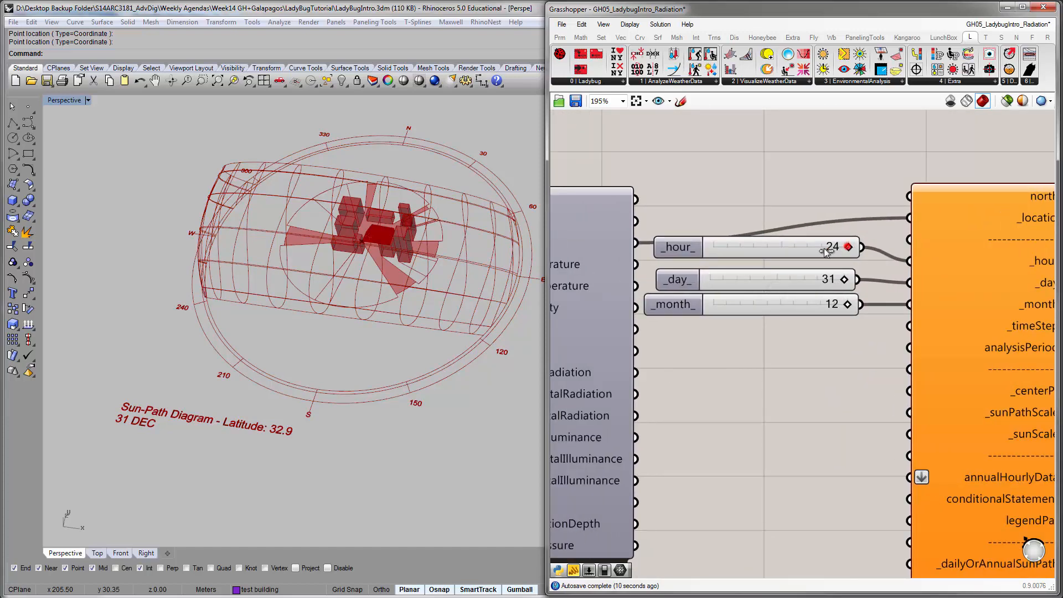
{"action": "left_click_drag", "start_coordinate": [842, 251], "coordinate": [785, 247]}
{"action": "right_click_drag", "start_coordinate": [364, 304], "coordinate": [291, 319]}
{"action": "scroll", "coordinate": [268, 289], "scroll_direction": "up", "scroll_amount": 4}
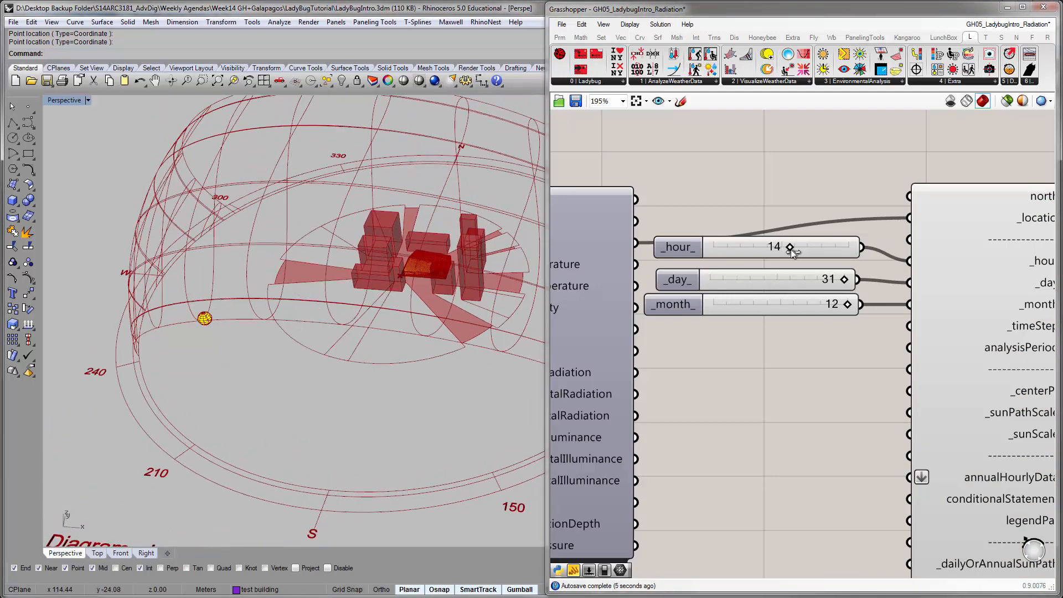
{"action": "mouse_move", "coordinate": [790, 246]}
{"action": "left_mouse_down"}
{"action": "mouse_move", "coordinate": [730, 253]}
{"action": "mouse_move", "coordinate": [792, 250]}
{"action": "left_mouse_up"}
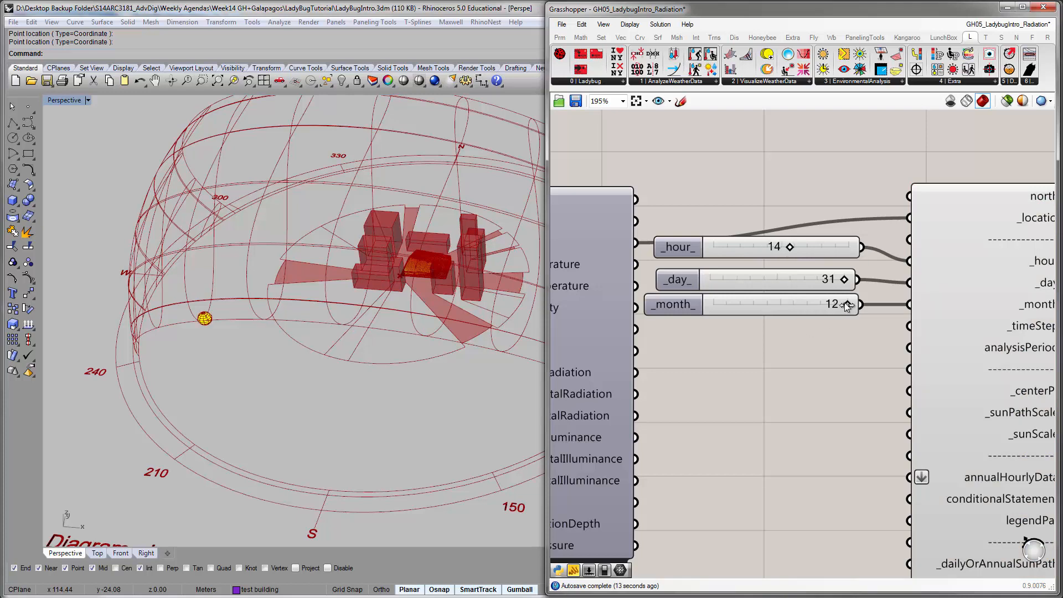
{"action": "left_click_drag", "start_coordinate": [847, 305], "coordinate": [788, 304]}
{"action": "mouse_move", "coordinate": [302, 238]}
{"action": "right_mouse_down"}
{"action": "mouse_move", "coordinate": [357, 286]}
{"action": "mouse_move", "coordinate": [338, 233]}
{"action": "mouse_move", "coordinate": [291, 239]}
{"action": "right_mouse_up"}
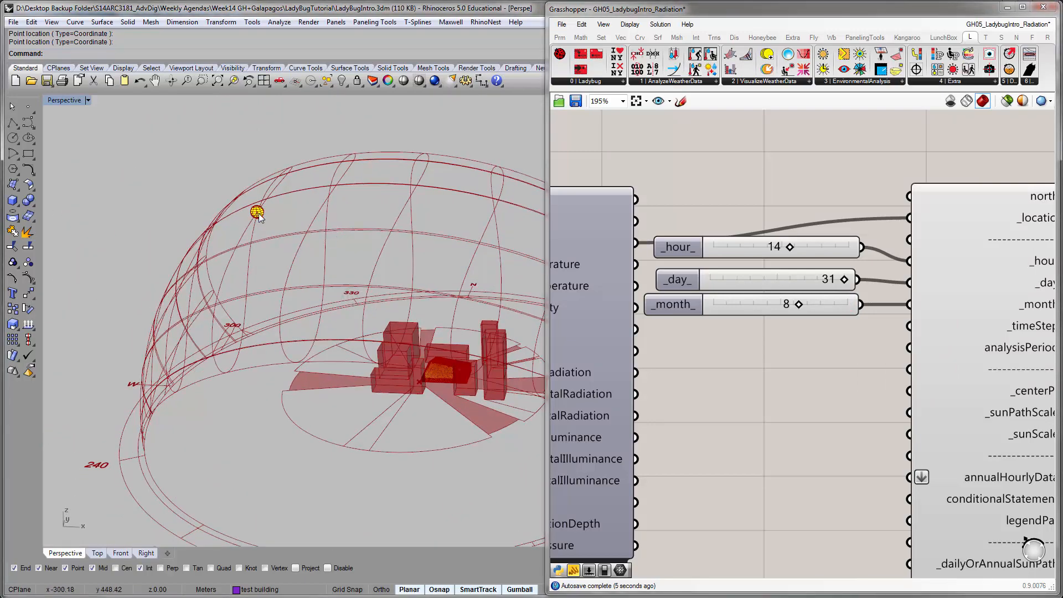
Examine the SunPath component's inputs and outputs and the sun's position around the buildings in the Rhino viewport
{"action": "scroll", "coordinate": [559, 318], "scroll_direction": "down", "scroll_amount": 2}
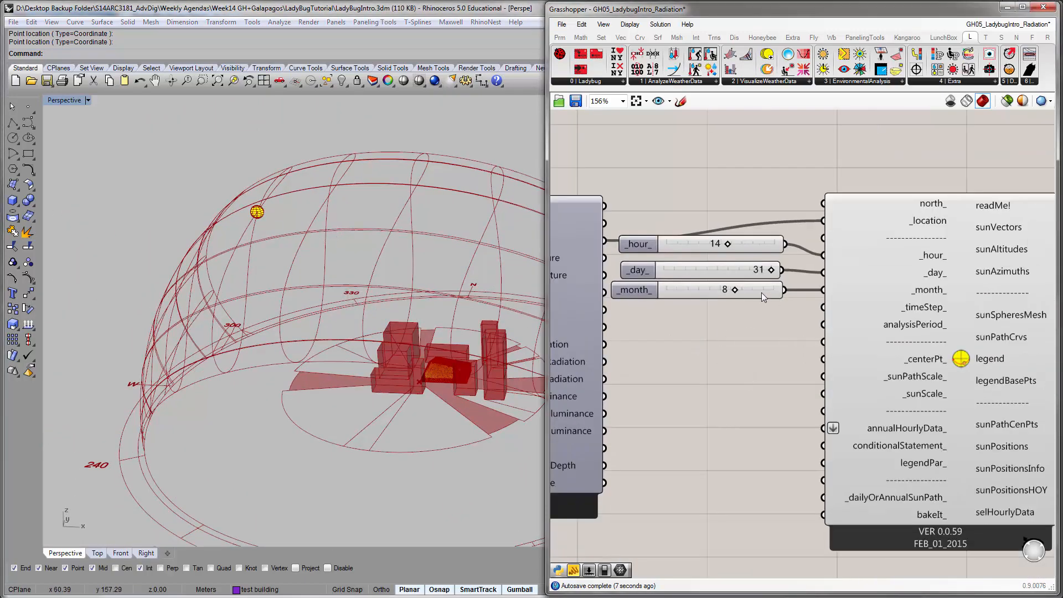
{"action": "right_click_drag", "start_coordinate": [760, 292], "coordinate": [678, 287]}
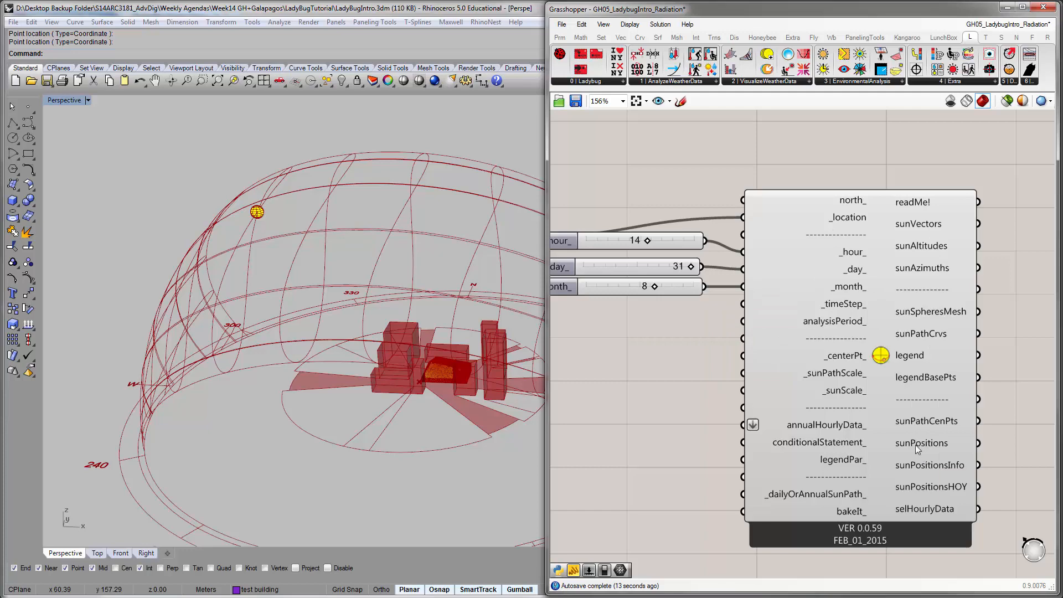
{"action": "right_click_drag", "start_coordinate": [688, 353], "coordinate": [761, 394]}
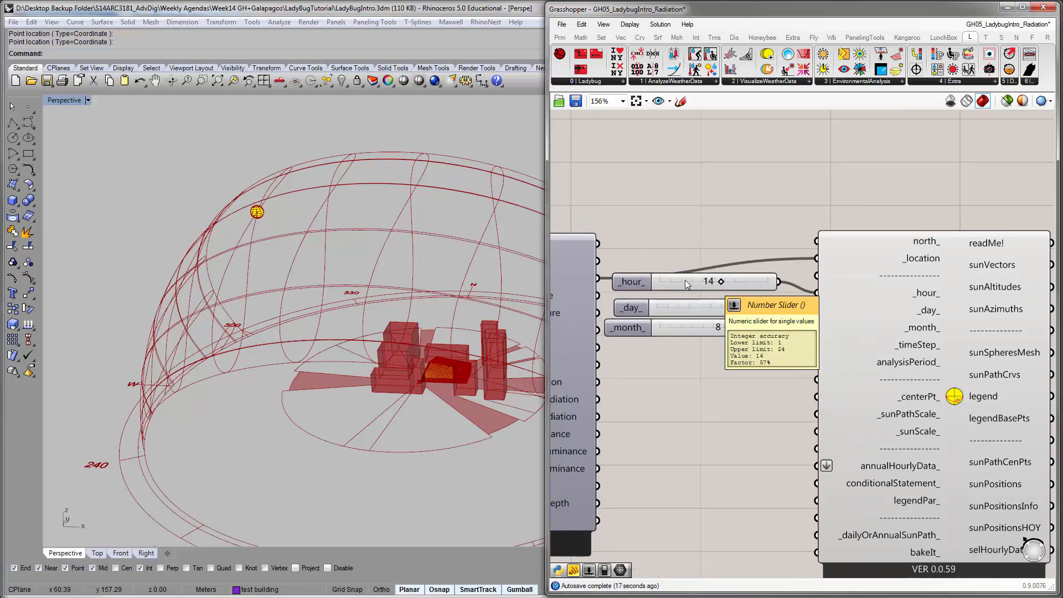
{"action": "right_click_drag", "start_coordinate": [375, 266], "coordinate": [277, 272]}
{"action": "right_click_drag", "start_coordinate": [212, 240], "coordinate": [214, 244]}
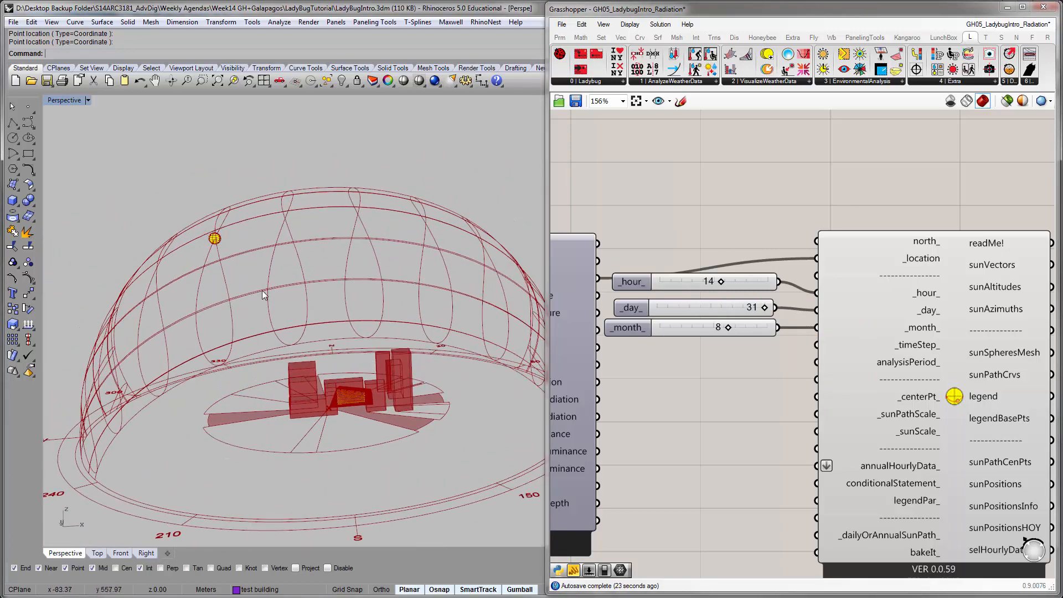
{"action": "right_click_drag", "start_coordinate": [262, 290], "coordinate": [311, 320]}
{"action": "right_click_drag", "start_coordinate": [792, 360], "coordinate": [813, 326]}
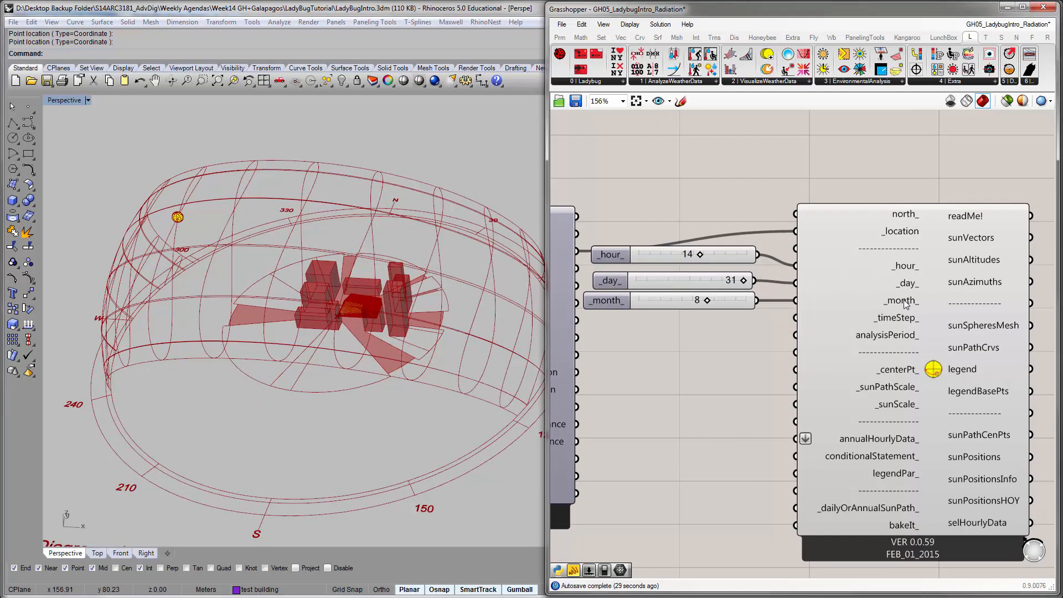
{"action": "mouse_move", "coordinate": [897, 338]}
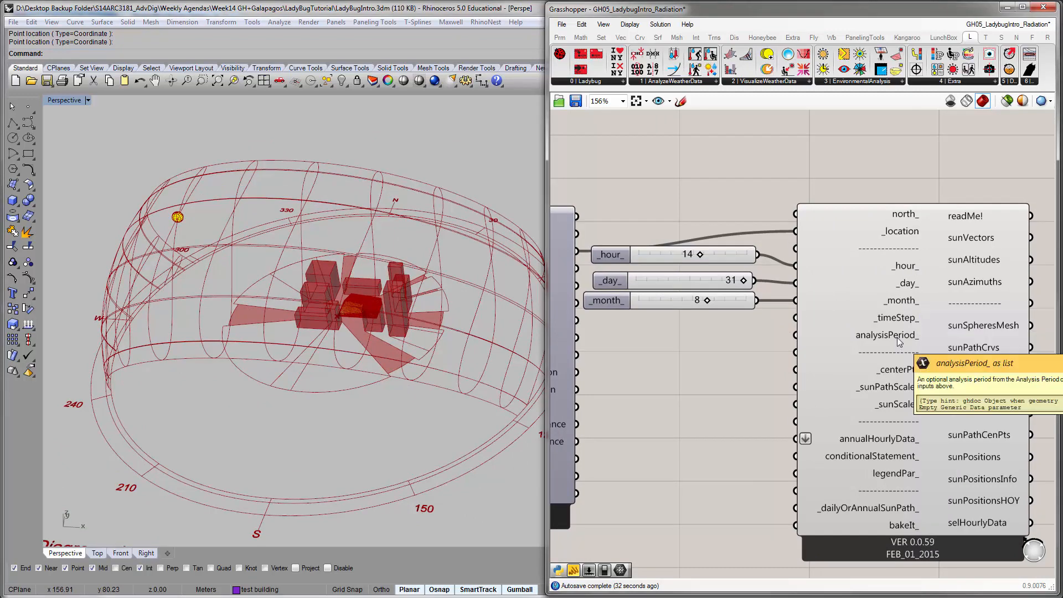
Move the _hour_ slider closer to the _day_ slider and widen the Grasshopper window over Rhino
{"action": "left_click_drag", "start_coordinate": [737, 256], "coordinate": [735, 261]}
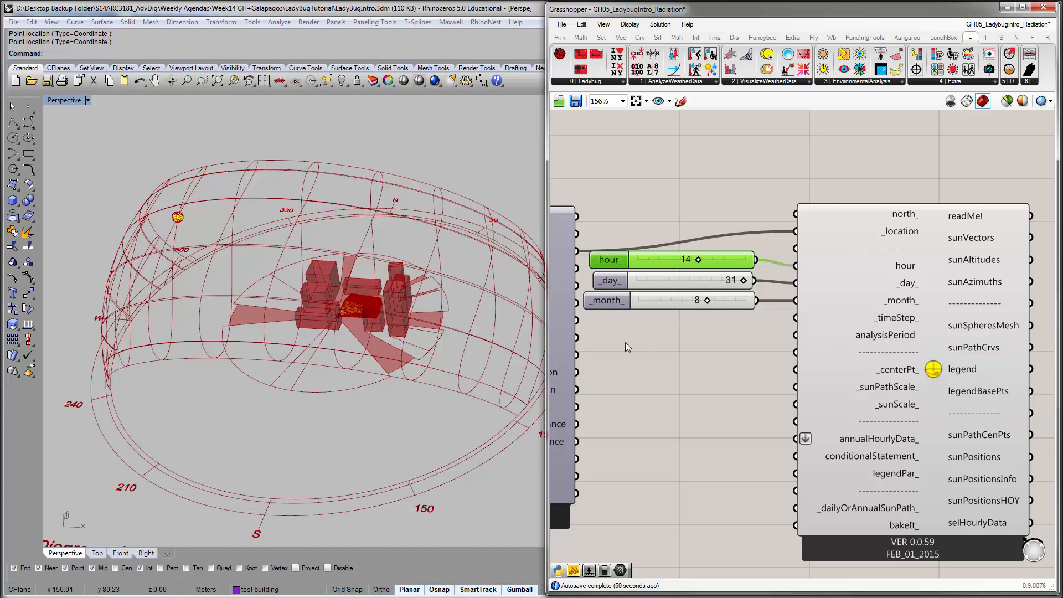
{"action": "left_click_drag", "start_coordinate": [548, 342], "coordinate": [292, 341]}
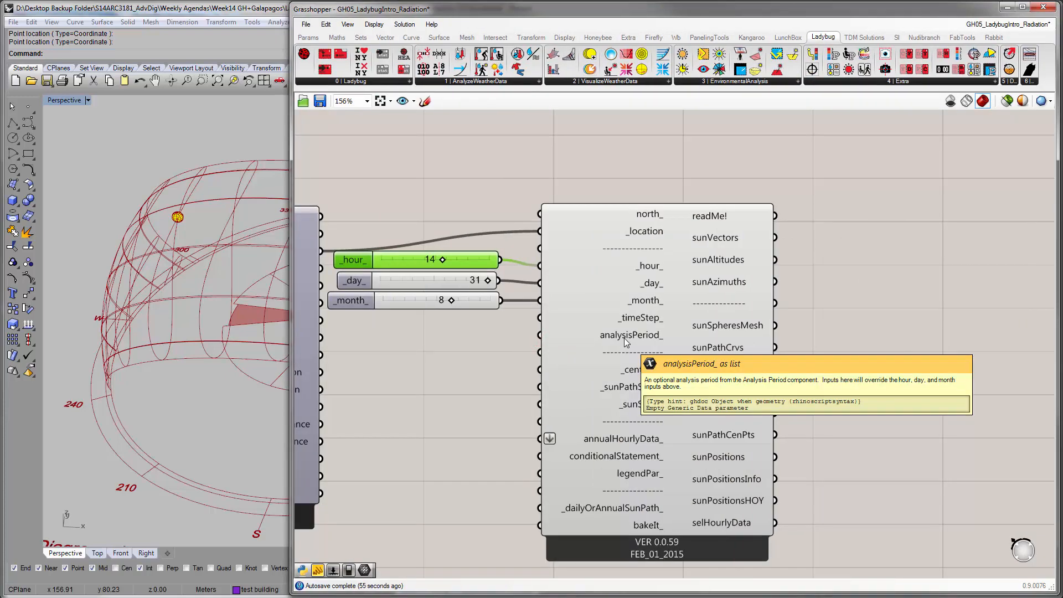
Move the SunPath component farther away from its sliders and set the _hour_ slider to 13
{"action": "left_click", "coordinate": [624, 338]}
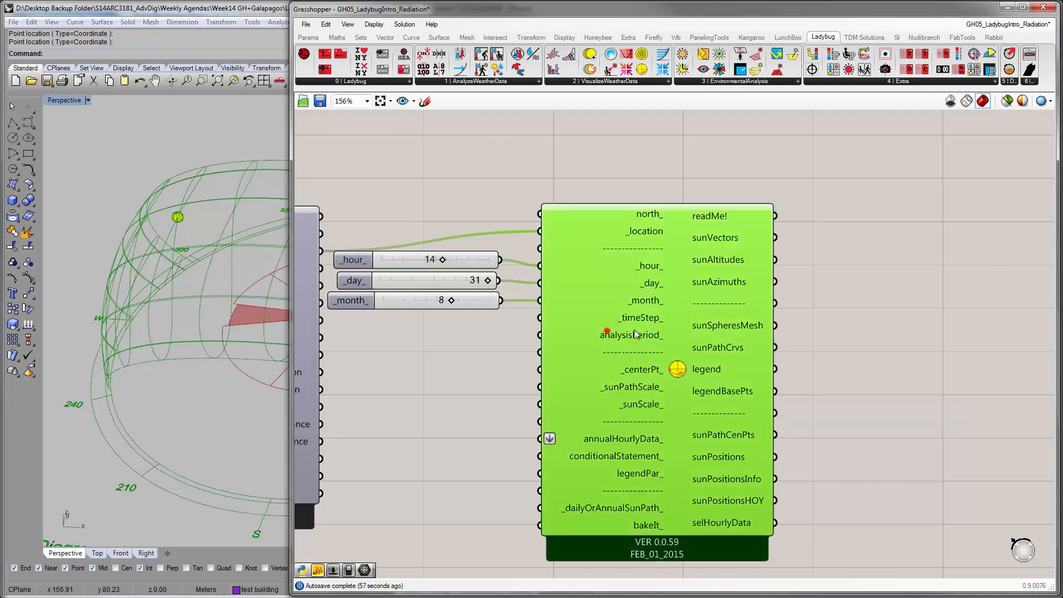
{"action": "right_click_drag", "start_coordinate": [624, 338], "coordinate": [657, 337]}
{"action": "left_click_drag", "start_coordinate": [644, 345], "coordinate": [581, 278]}
{"action": "left_click_drag", "start_coordinate": [589, 278], "coordinate": [596, 349]}
{"action": "left_click", "coordinate": [601, 357]}
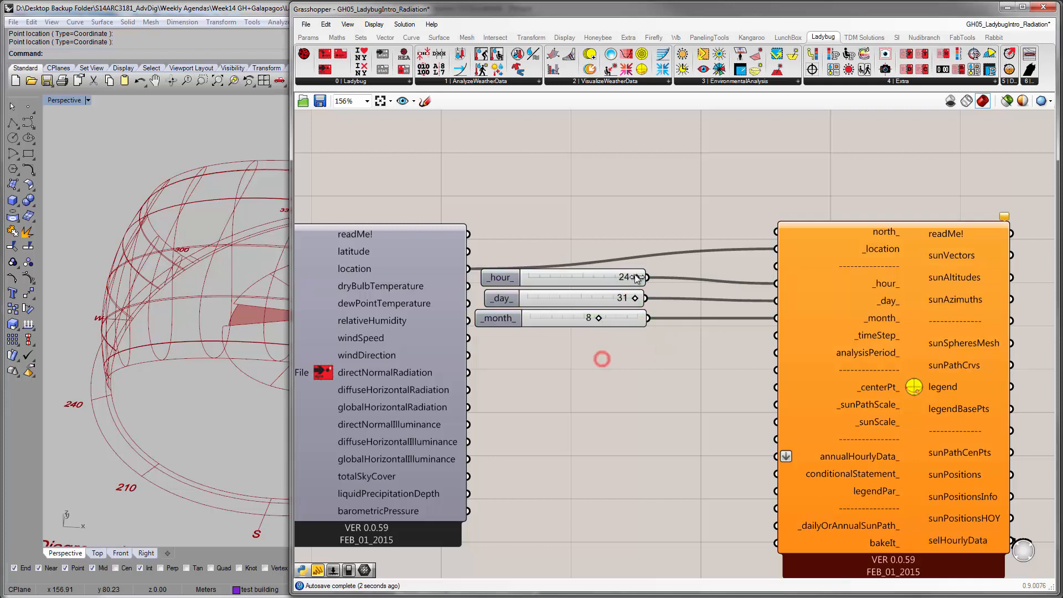
{"action": "left_click_drag", "start_coordinate": [637, 277], "coordinate": [585, 277]}
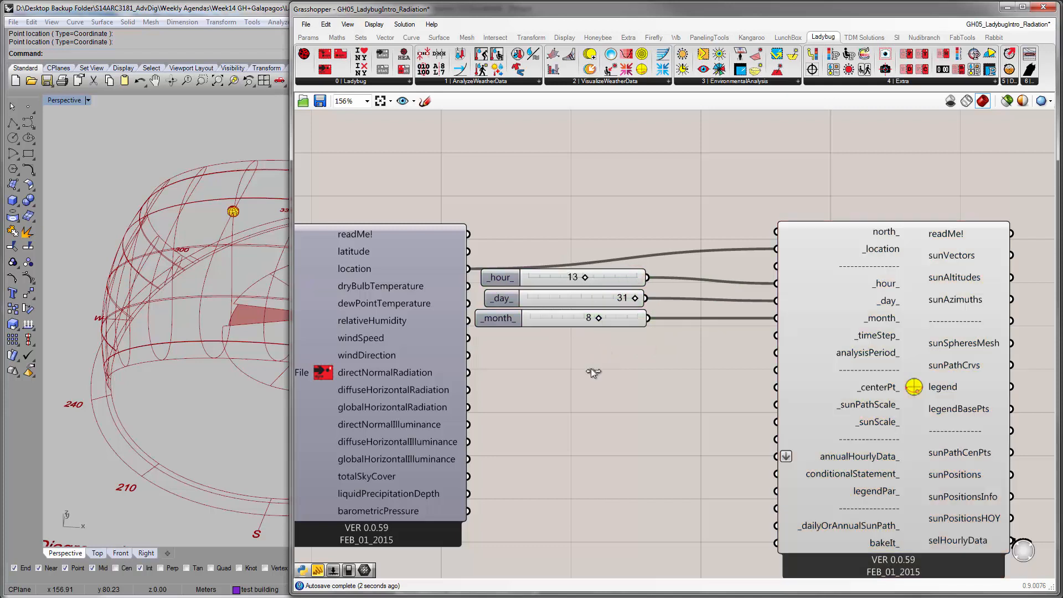
Move the _hour_, _day_ and _month_ sliders closer to the SunPath component and group them
{"action": "left_click_drag", "start_coordinate": [632, 343], "coordinate": [624, 278]}
{"action": "key", "text": "ctrl+g"}
{"action": "left_click", "coordinate": [627, 349]}
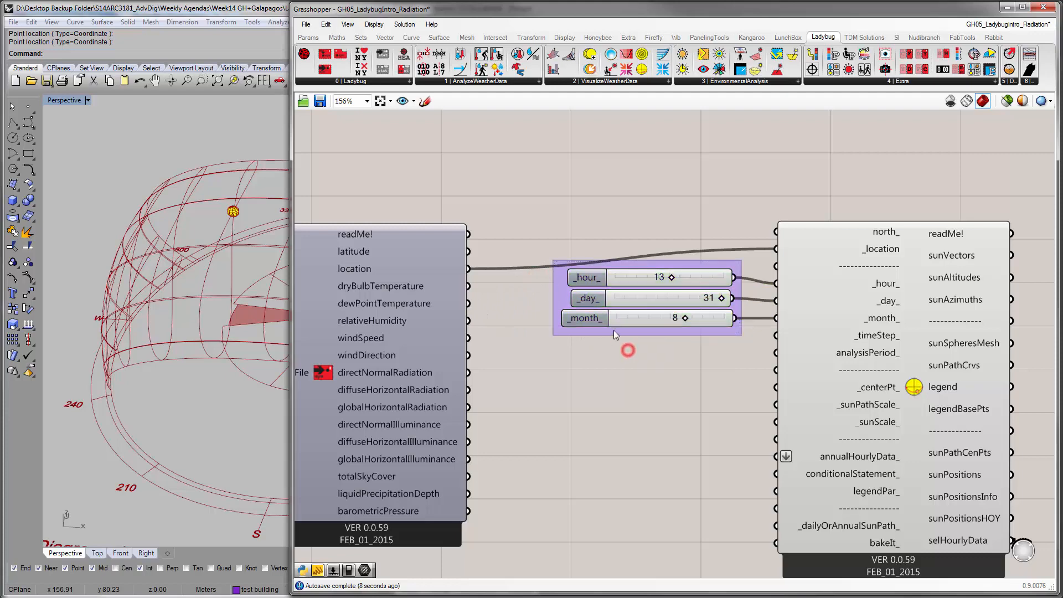
{"action": "double_click", "coordinate": [613, 331]}
{"action": "double_click", "coordinate": [616, 336]}
{"action": "left_click", "coordinate": [656, 389]}
{"action": "double_click", "coordinate": [654, 351]}
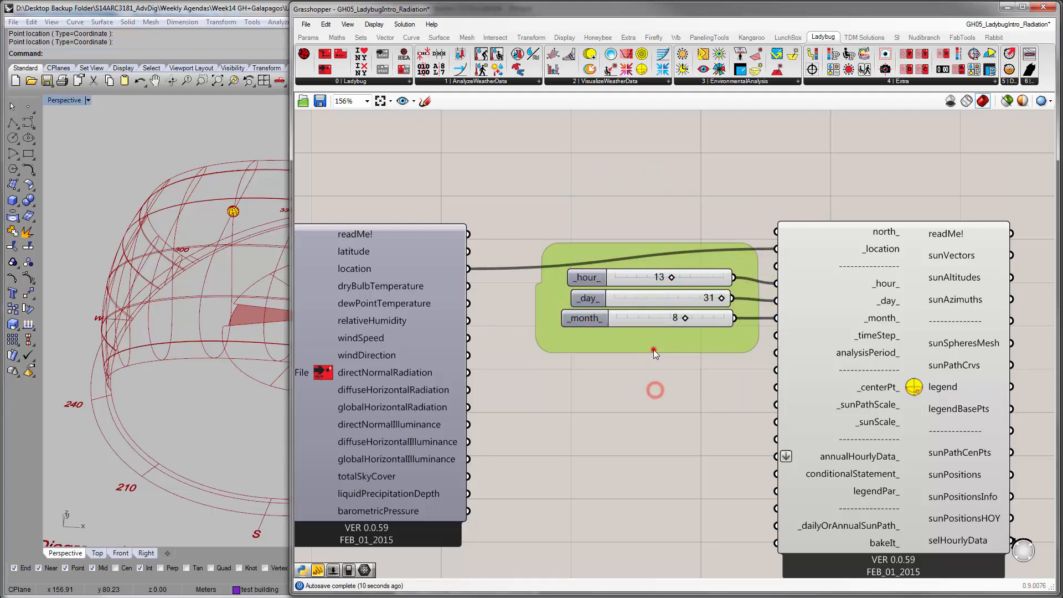
Duplicate the Selecting Analysis Period group with its sliders and component, dropping the copy near the SunPath setup
{"action": "scroll", "coordinate": [655, 366], "scroll_direction": "down", "scroll_amount": 3}
{"action": "right_click_drag", "start_coordinate": [583, 305], "coordinate": [649, 366]}
{"action": "scroll", "coordinate": [559, 250], "scroll_direction": "up", "scroll_amount": 3}
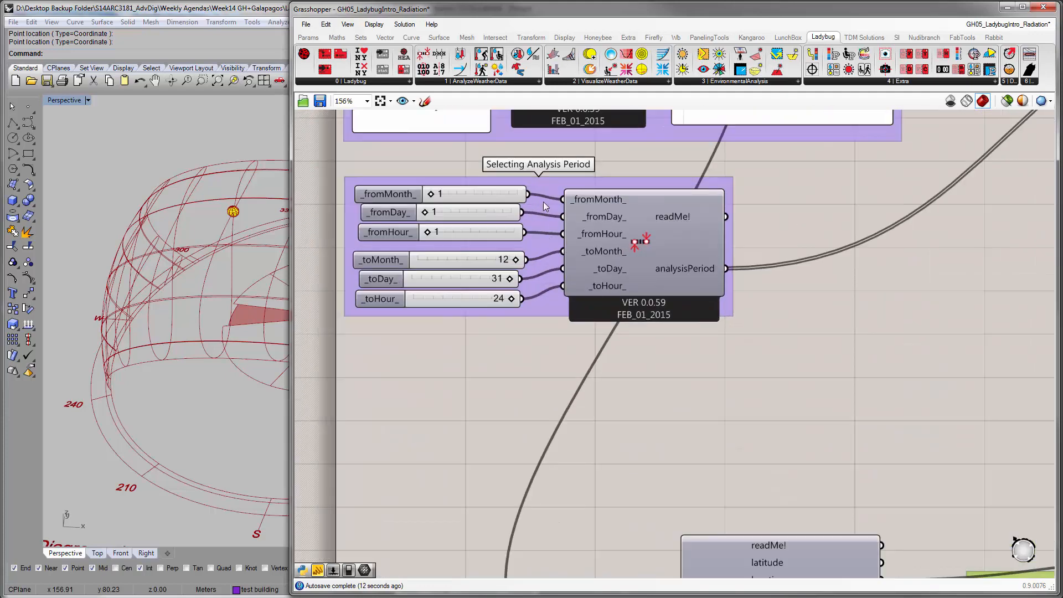
{"action": "right_click_drag", "start_coordinate": [517, 288], "coordinate": [650, 318]}
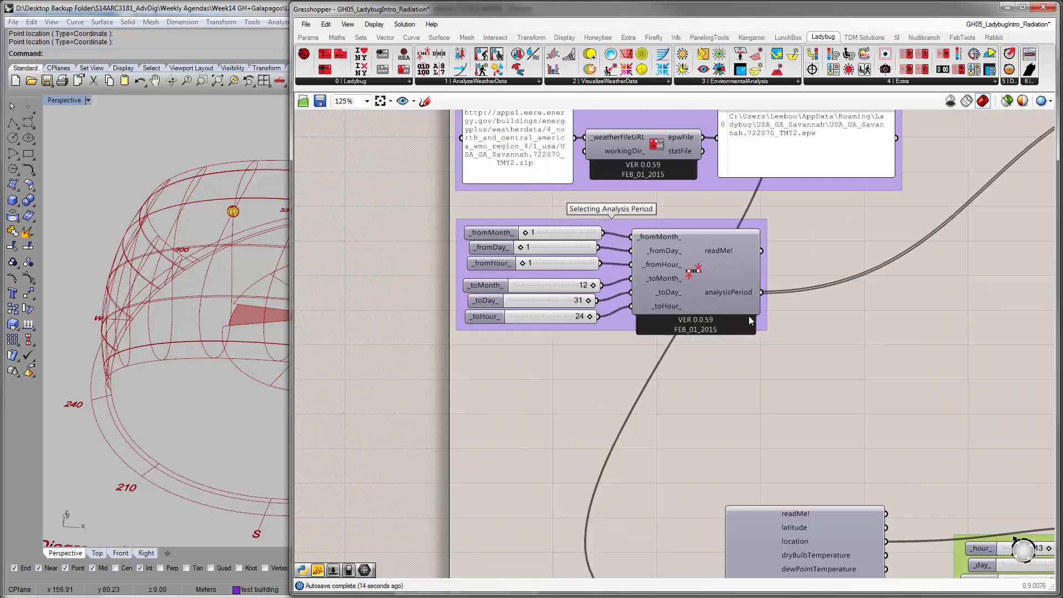
{"action": "right_click_drag", "start_coordinate": [749, 320], "coordinate": [640, 271]}
{"action": "right_click_drag", "start_coordinate": [767, 308], "coordinate": [741, 293]}
{"action": "left_click_drag", "start_coordinate": [373, 177], "coordinate": [797, 347]}
{"action": "left_click_drag", "start_coordinate": [383, 174], "coordinate": [782, 357]}
{"action": "scroll", "coordinate": [795, 360], "scroll_direction": "down", "scroll_amount": 2}
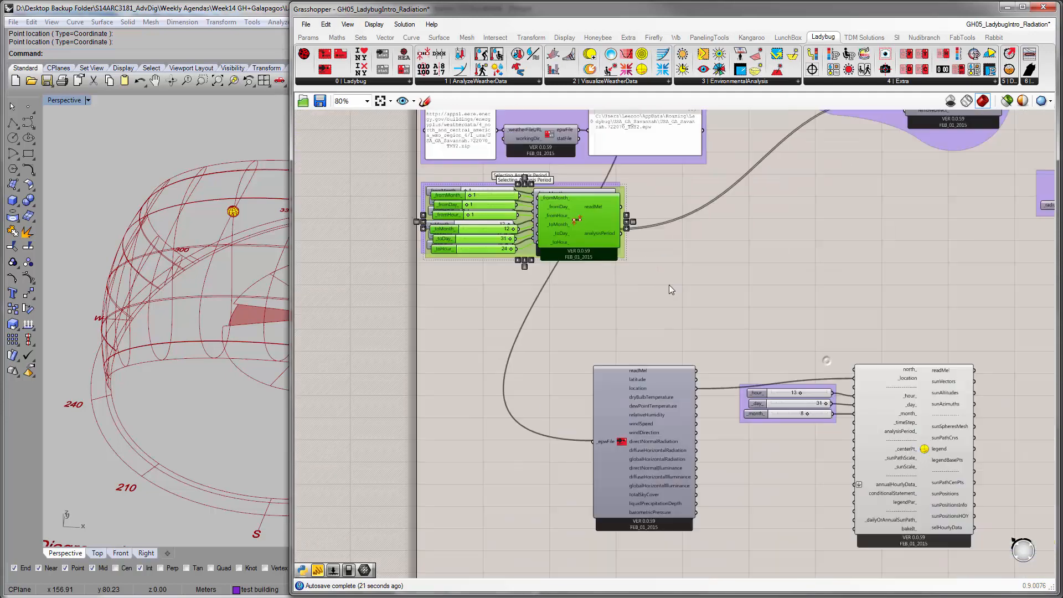
{"action": "left_click_drag", "start_coordinate": [571, 237], "coordinate": [775, 545], "text": "alt"}
Place the copied group below the imported weather data component and connect its analysisPeriod output to SunPath's analysisPeriod_ input
{"action": "right_click_drag", "start_coordinate": [791, 407], "coordinate": [788, 296]}
{"action": "left_click_drag", "start_coordinate": [716, 385], "coordinate": [659, 436]}
{"action": "scroll", "coordinate": [798, 415], "scroll_direction": "up", "scroll_amount": 1}
{"action": "right_click_drag", "start_coordinate": [794, 413], "coordinate": [738, 418]}
{"action": "scroll", "coordinate": [736, 418], "scroll_direction": "up", "scroll_amount": 2}
{"action": "left_click", "coordinate": [725, 454]}
{"action": "scroll", "coordinate": [695, 461], "scroll_direction": "down", "scroll_amount": 2}
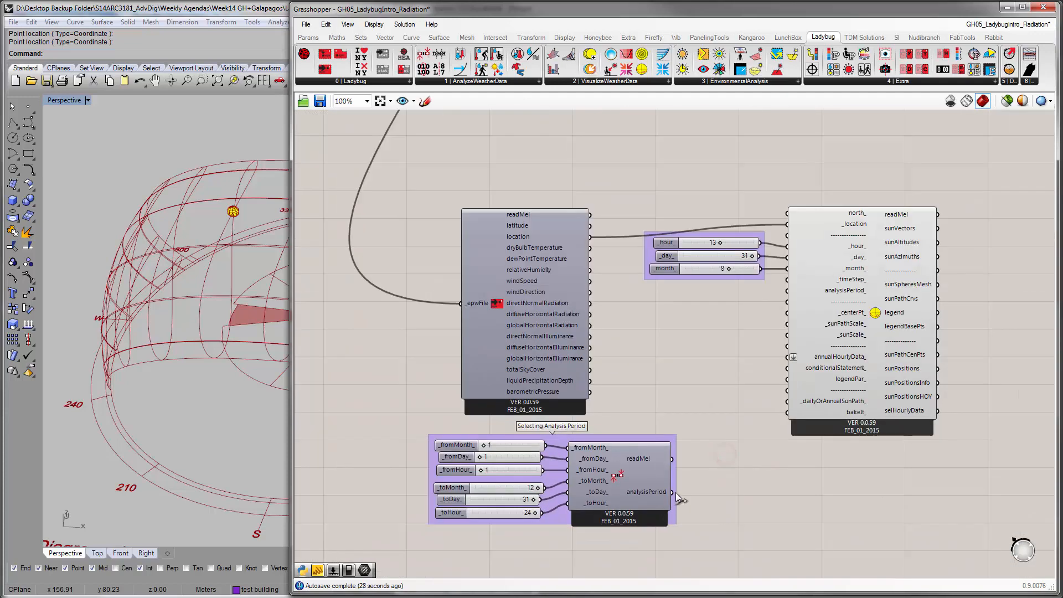
{"action": "left_click_drag", "start_coordinate": [671, 492], "coordinate": [784, 299]}
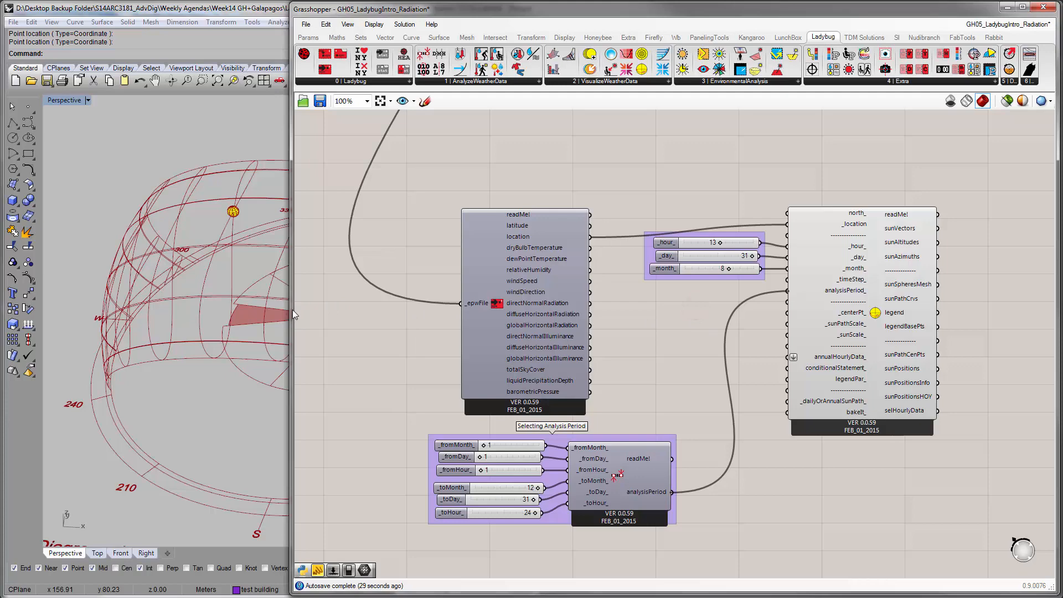
{"action": "left_click", "coordinate": [355, 304]}
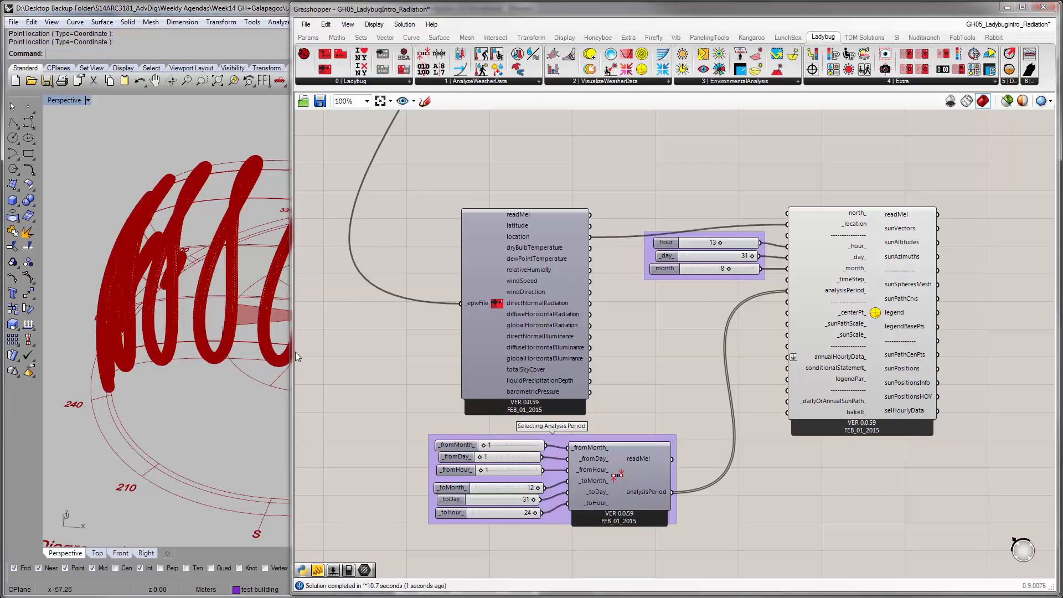
Narrow the Grasshopper window to uncover the Rhino viewport and examine the annual sun positions around the buildings
{"action": "left_click_drag", "start_coordinate": [291, 354], "coordinate": [466, 353]}
{"action": "right_click_drag", "start_coordinate": [299, 327], "coordinate": [372, 257]}
{"action": "right_click_drag", "start_coordinate": [825, 289], "coordinate": [715, 280]}
{"action": "left_click", "coordinate": [887, 280]}
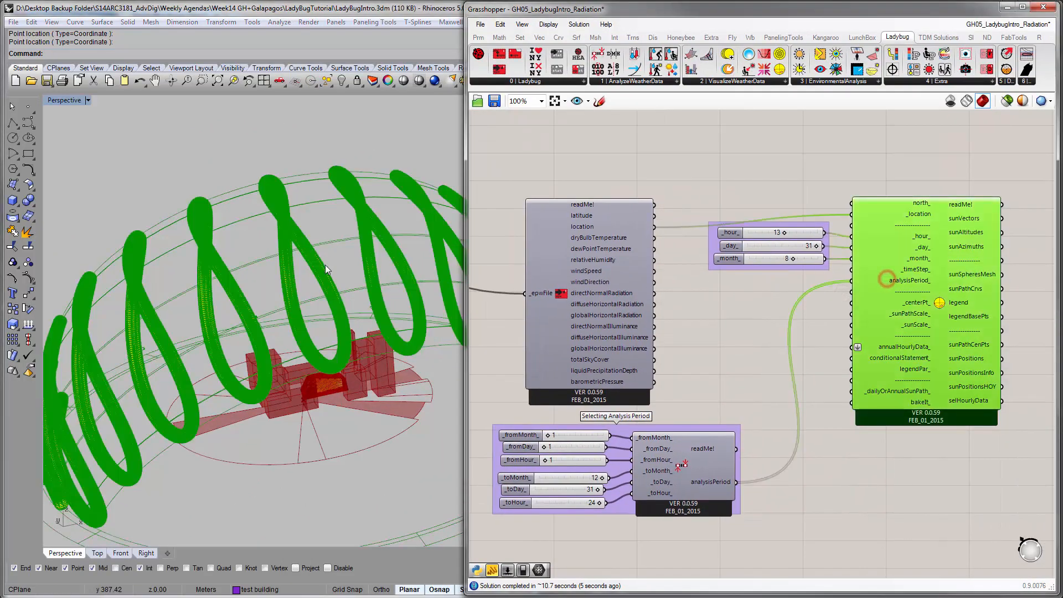
{"action": "right_click_drag", "start_coordinate": [324, 264], "coordinate": [253, 298]}
{"action": "scroll", "coordinate": [243, 297], "scroll_direction": "up", "scroll_amount": 4}
{"action": "scroll", "coordinate": [225, 326], "scroll_direction": "down", "scroll_amount": 8}
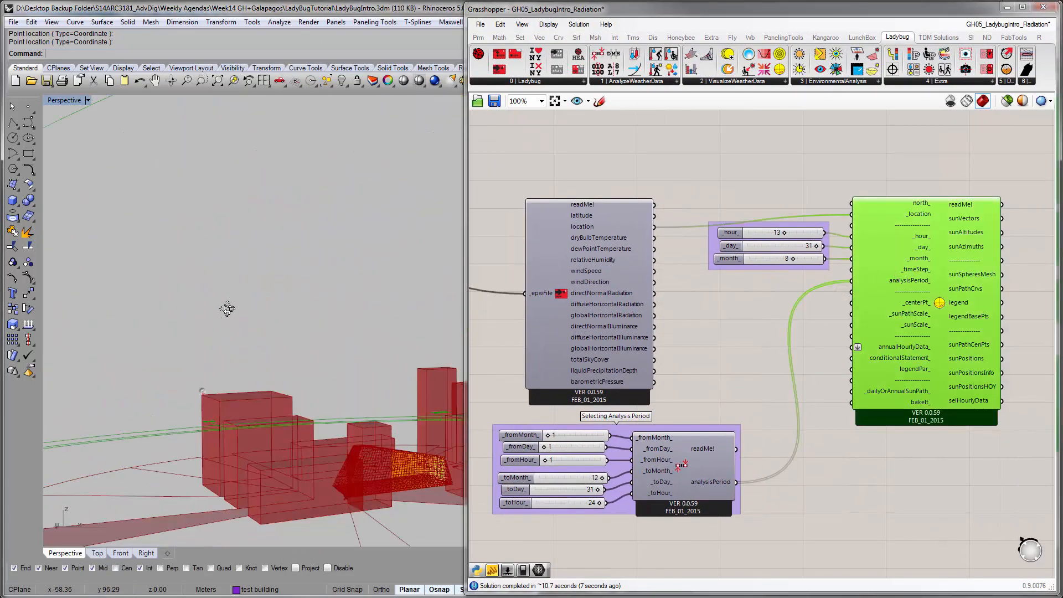
{"action": "left_click", "coordinate": [759, 380]}
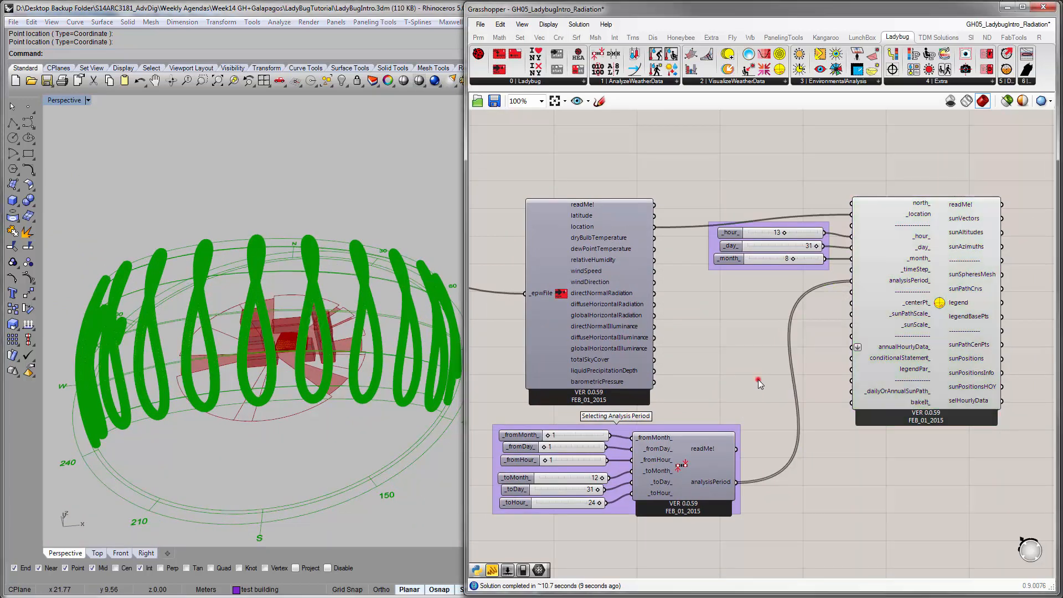
Create a panel containing 0.3 and connect it to the SunPath component's _sunScale_ input
{"action": "scroll", "coordinate": [776, 371], "scroll_direction": "up", "scroll_amount": 4}
{"action": "right_click_drag", "start_coordinate": [896, 295], "coordinate": [831, 334]}
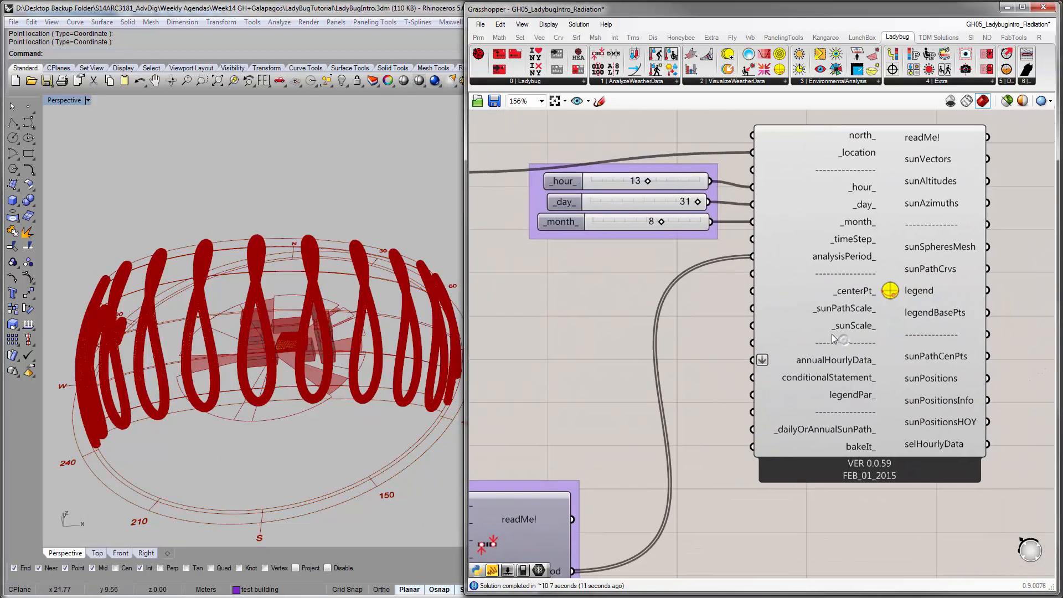
{"action": "mouse_move", "coordinate": [845, 331]}
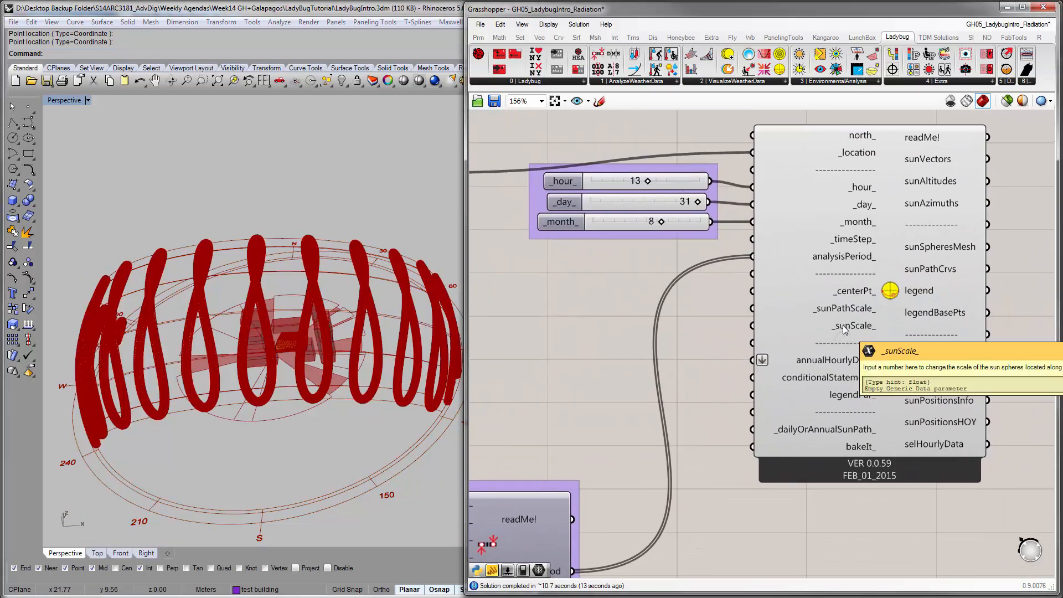
{"action": "right_click", "coordinate": [853, 324]}
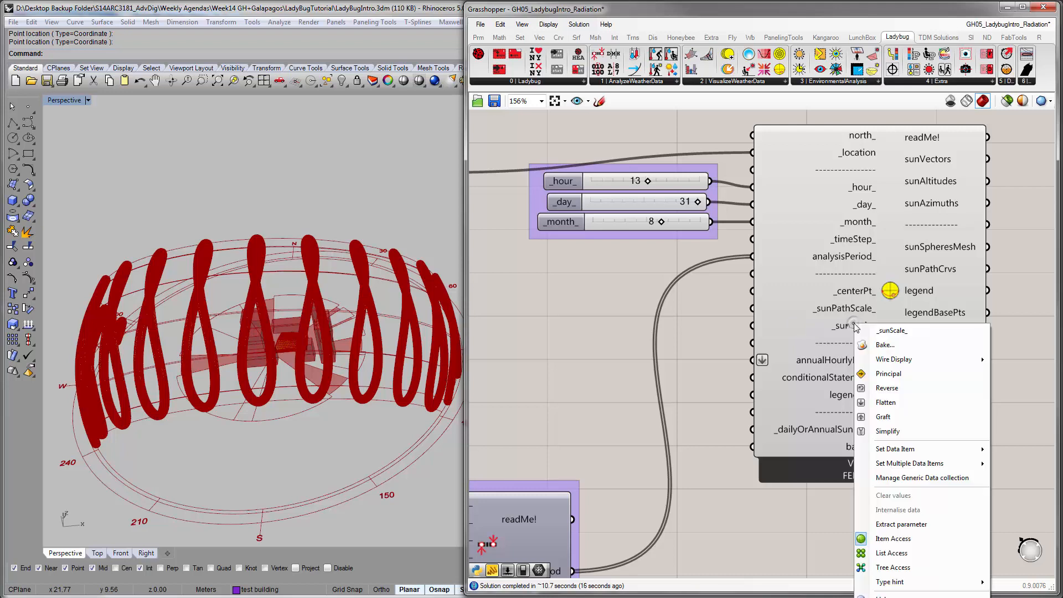
{"action": "double_click", "coordinate": [693, 318]}
{"action": "type", "text": "//0.3"}
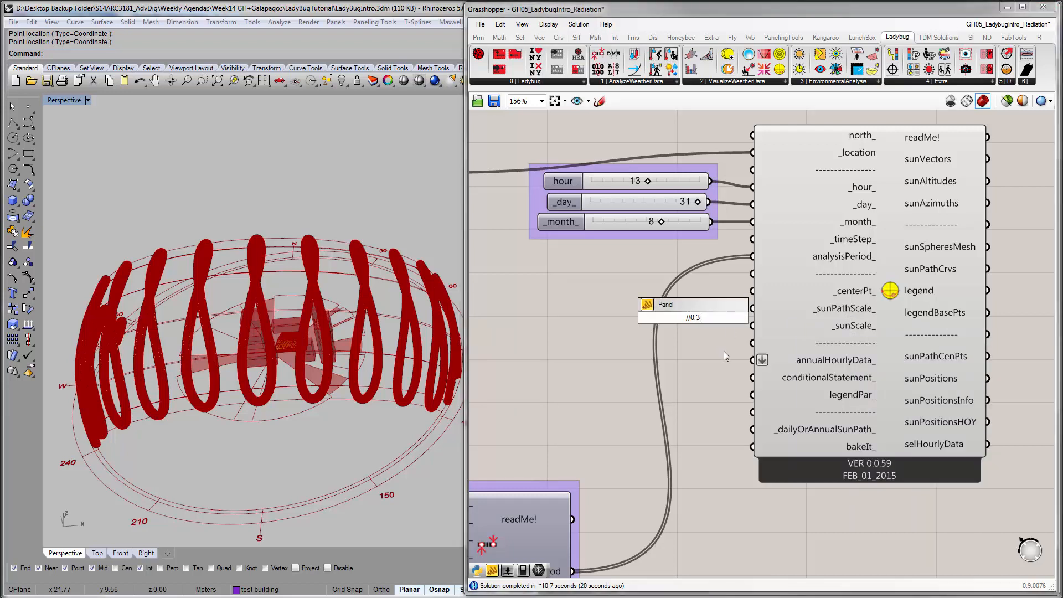
{"action": "key", "text": "Return"}
{"action": "left_click_drag", "start_coordinate": [723, 351], "coordinate": [661, 368]}
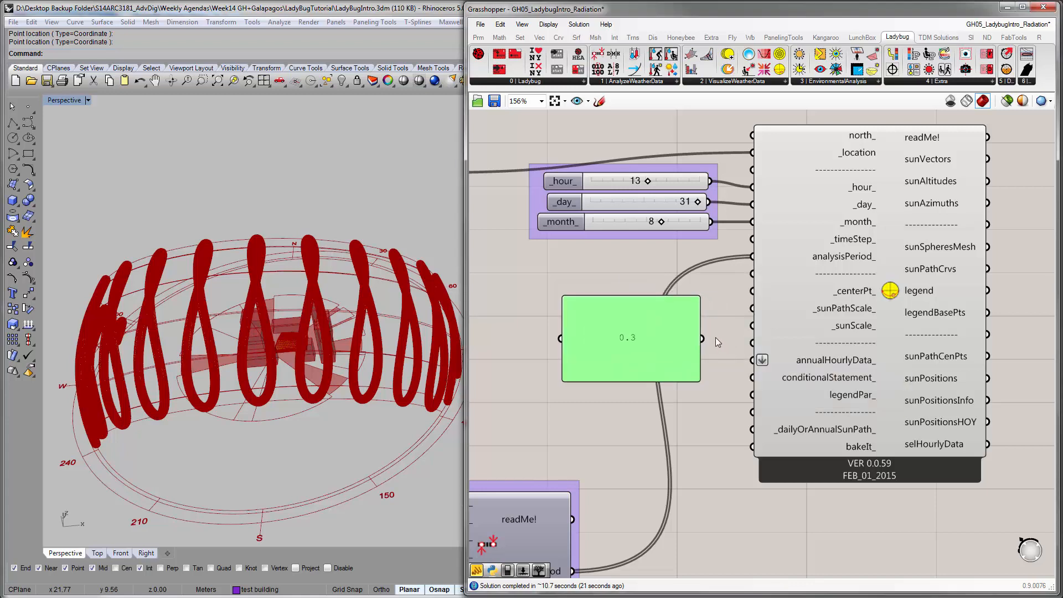
{"action": "left_click_drag", "start_coordinate": [703, 338], "coordinate": [752, 326]}
{"action": "left_click", "coordinate": [397, 214]}
{"action": "left_click", "coordinate": [507, 261]}
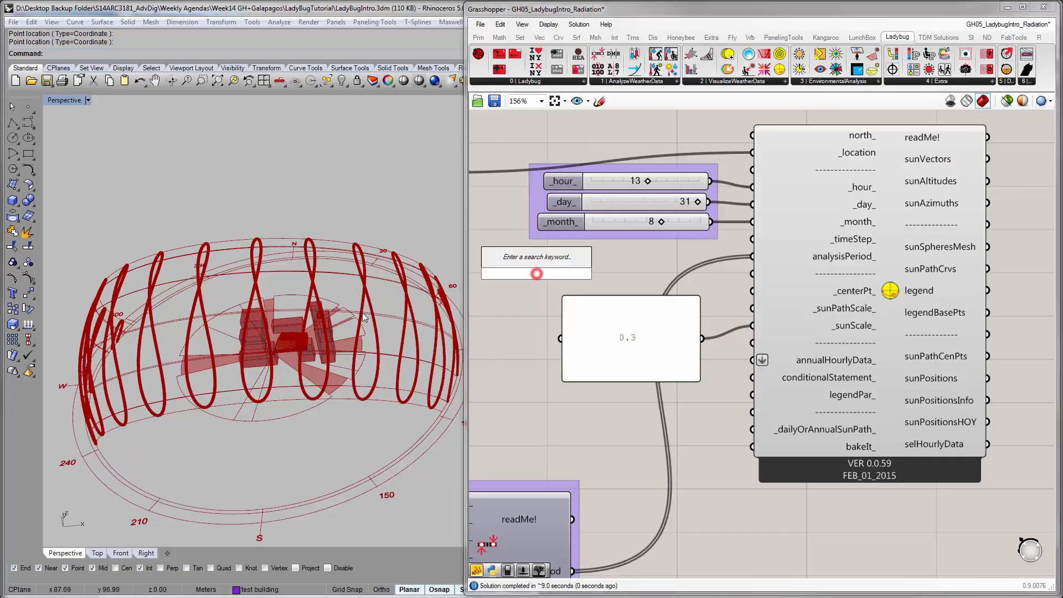
Inspect the rescaled sun spheres in Rhino, then shrink the 0.3 panel and place it beside the _sunScale_ input
{"action": "scroll", "coordinate": [361, 312], "scroll_direction": "up", "scroll_amount": 5}
{"action": "scroll", "coordinate": [365, 310], "scroll_direction": "down", "scroll_amount": 5}
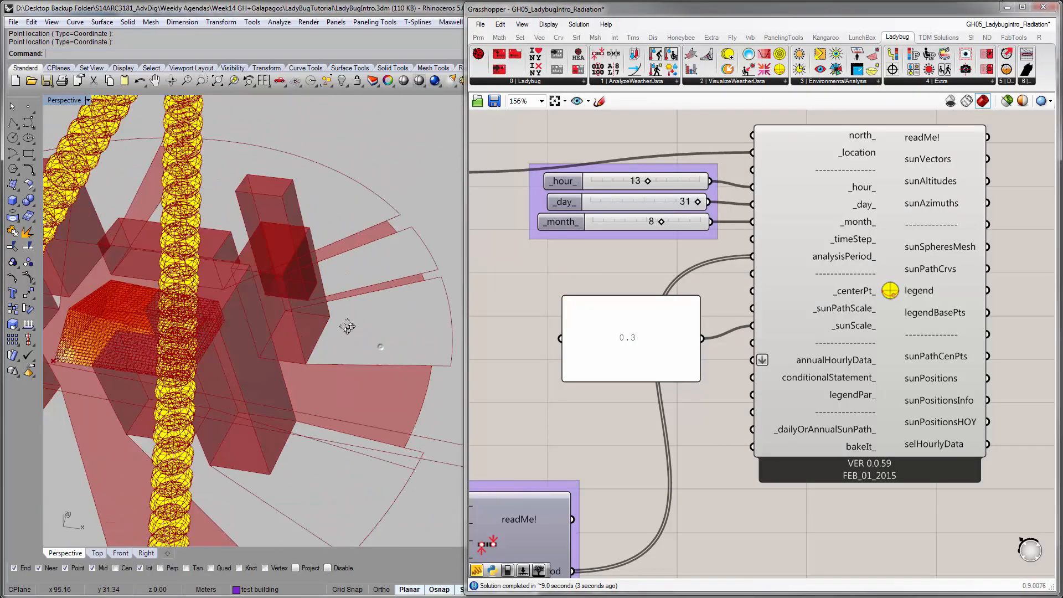
{"action": "left_click", "coordinate": [666, 360]}
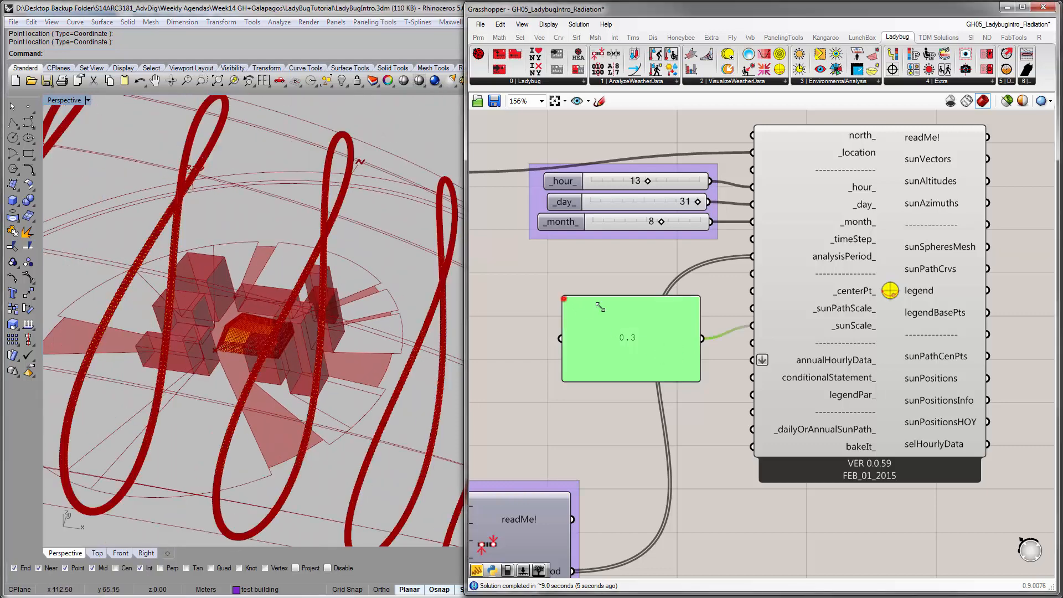
{"action": "left_click_drag", "start_coordinate": [563, 296], "coordinate": [689, 336]}
{"action": "scroll", "coordinate": [322, 364], "scroll_direction": "down", "scroll_amount": 5}
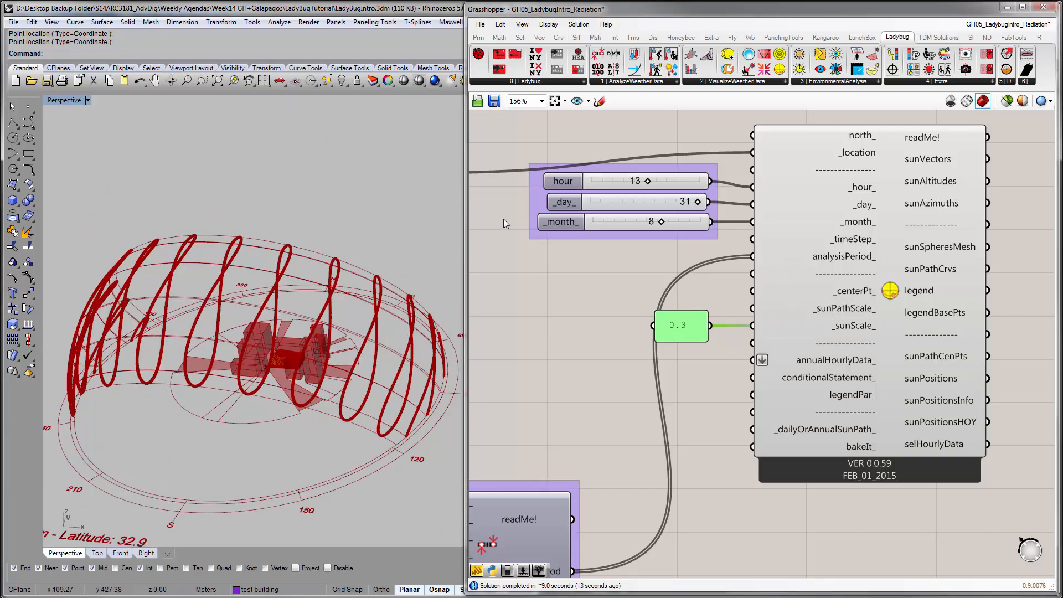
{"action": "right_click_drag", "start_coordinate": [295, 303], "coordinate": [327, 292]}
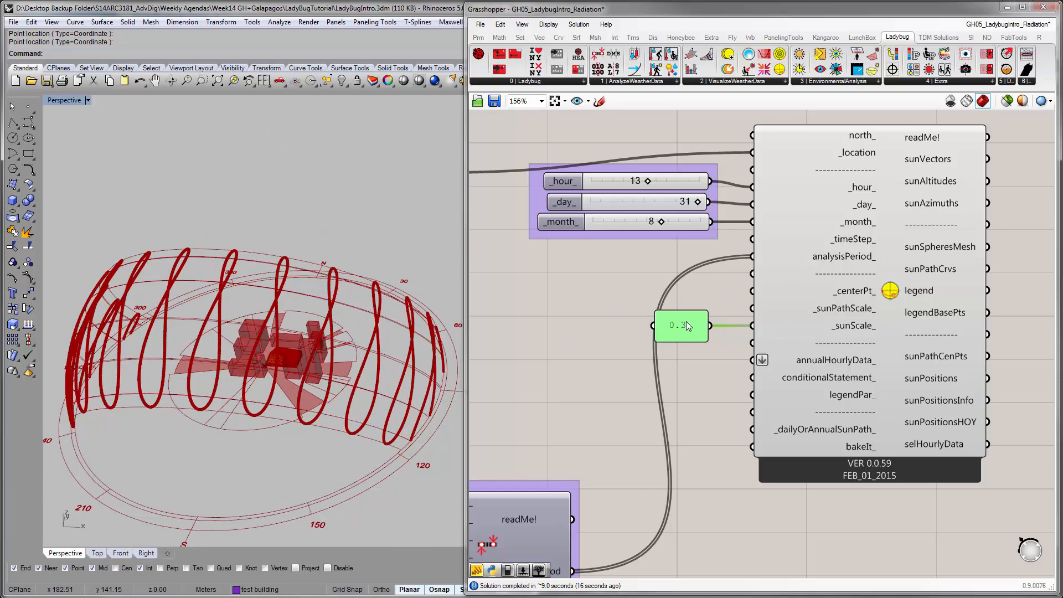
{"action": "left_click_drag", "start_coordinate": [686, 326], "coordinate": [700, 328]}
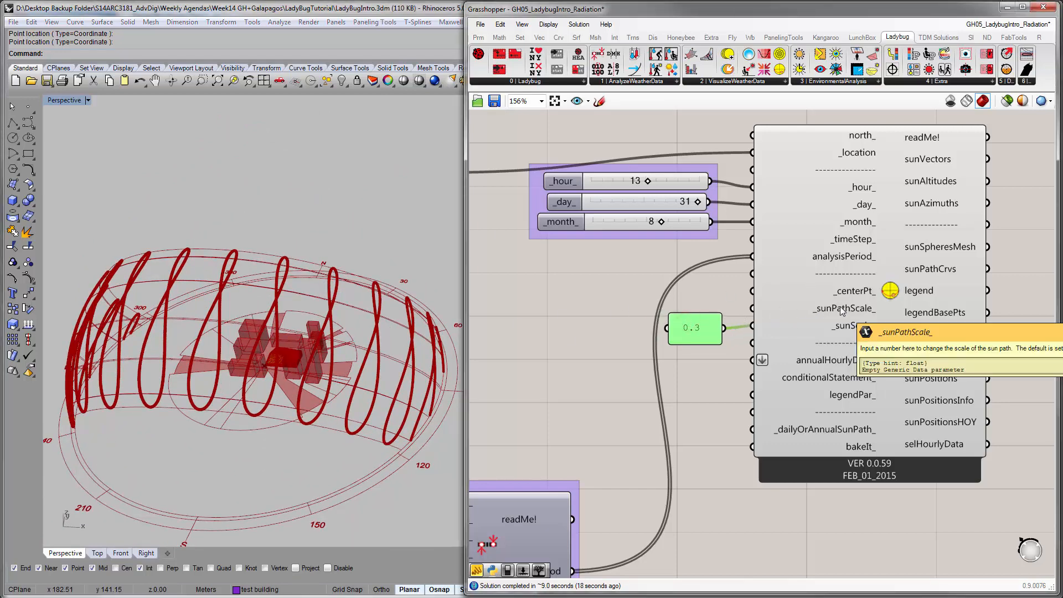
Create a small panel containing 1 and connect it to the SunPath component's _sunPathScale_ input
{"action": "double_click", "coordinate": [687, 297]}
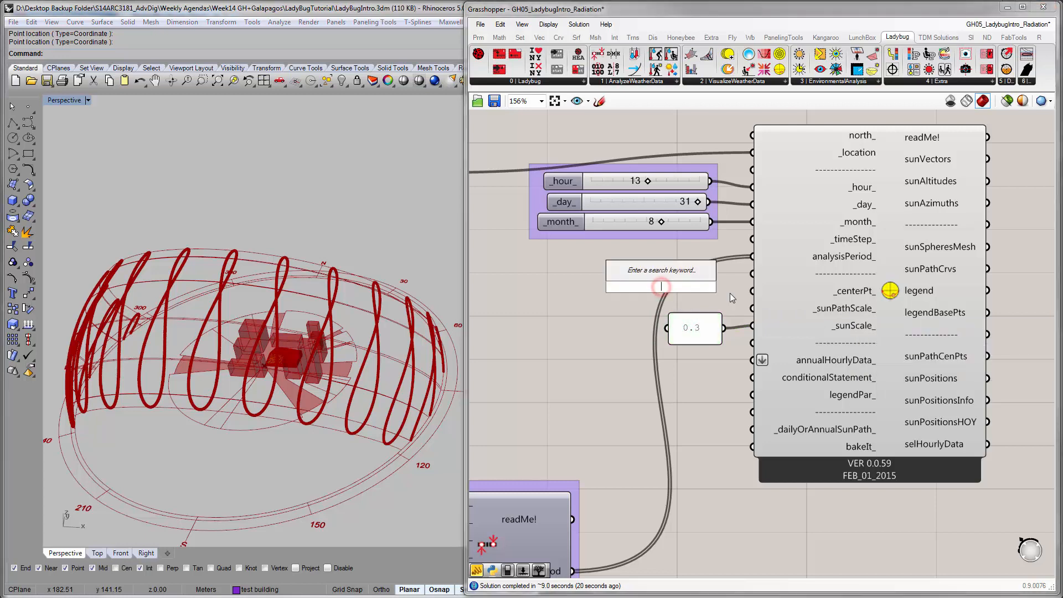
{"action": "type", "text": "//1"}
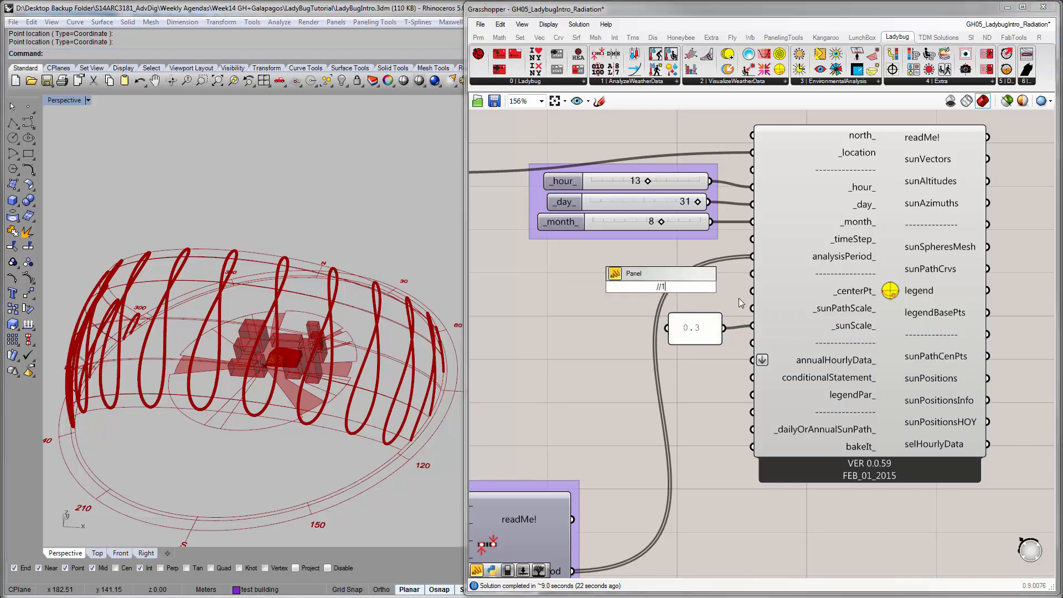
{"action": "double_click", "coordinate": [617, 284]}
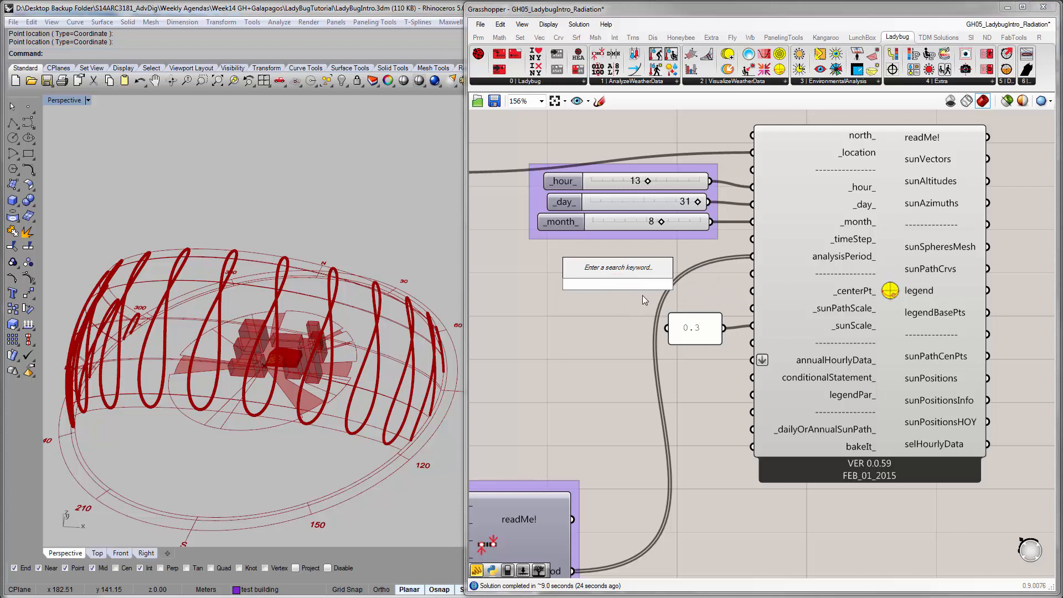
{"action": "type", "text": "//1"}
{"action": "key", "text": "Return"}
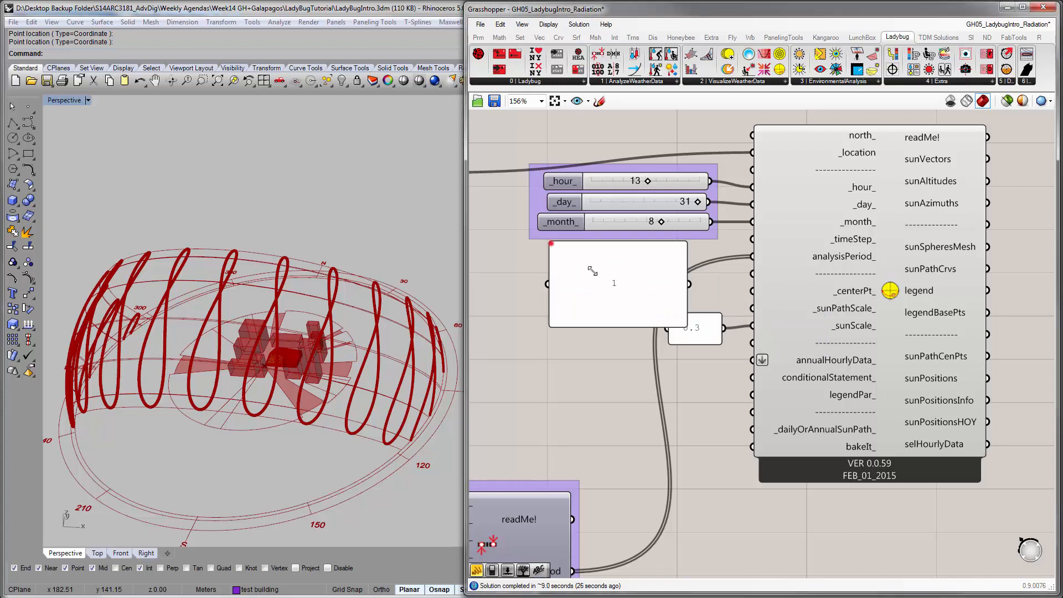
{"action": "left_click_drag", "start_coordinate": [552, 243], "coordinate": [752, 308]}
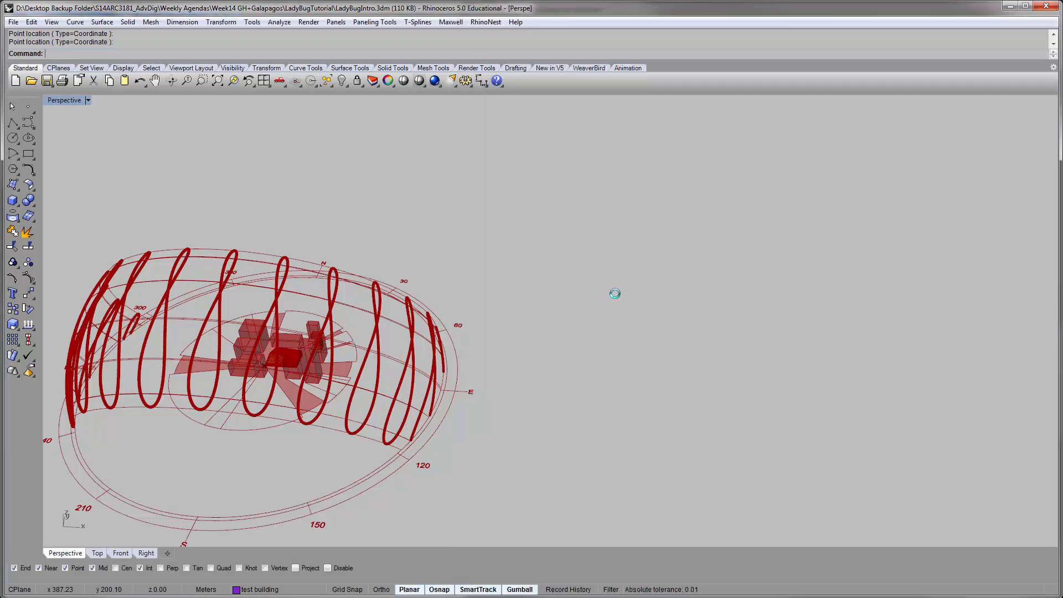
{"action": "left_click", "coordinate": [615, 293]}
{"action": "left_click", "coordinate": [623, 265]}
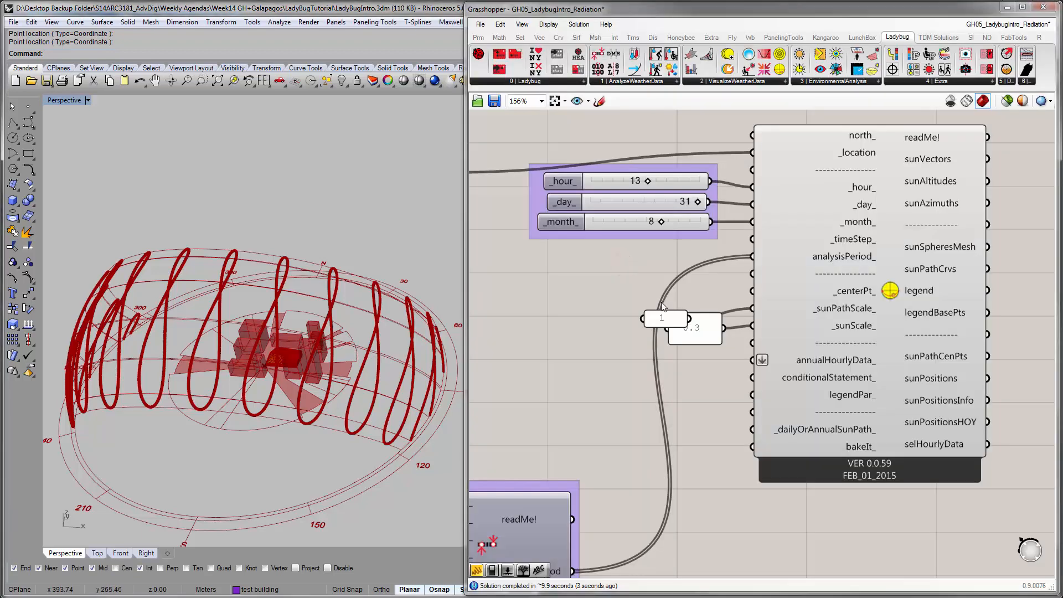
Stack the 1 panel above the 0.3 panel beside their SunPath inputs and resize both to matching sizes
{"action": "left_click_drag", "start_coordinate": [669, 320], "coordinate": [702, 304]}
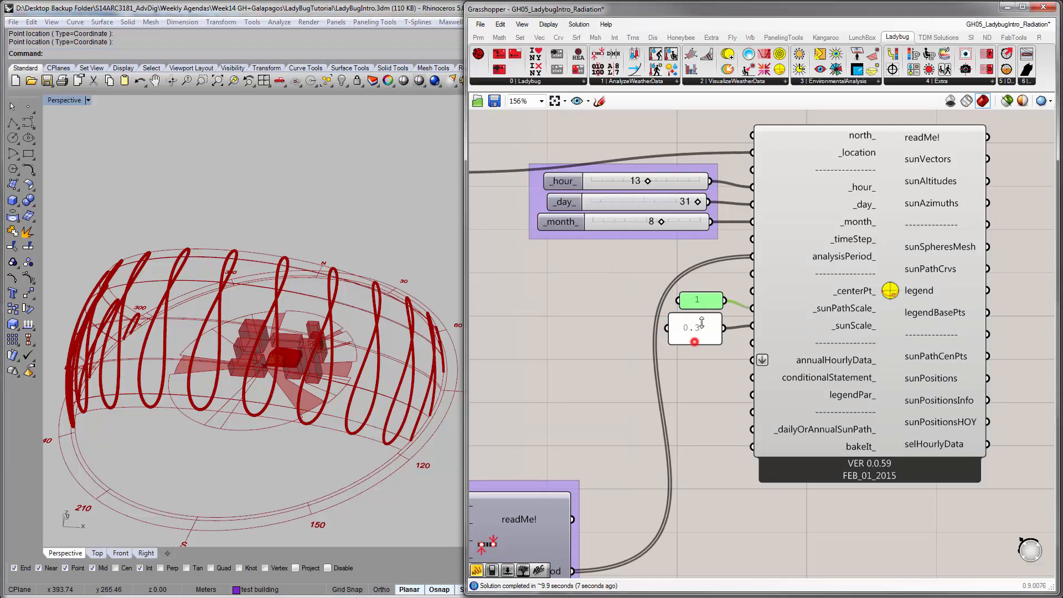
{"action": "left_click", "coordinate": [698, 323]}
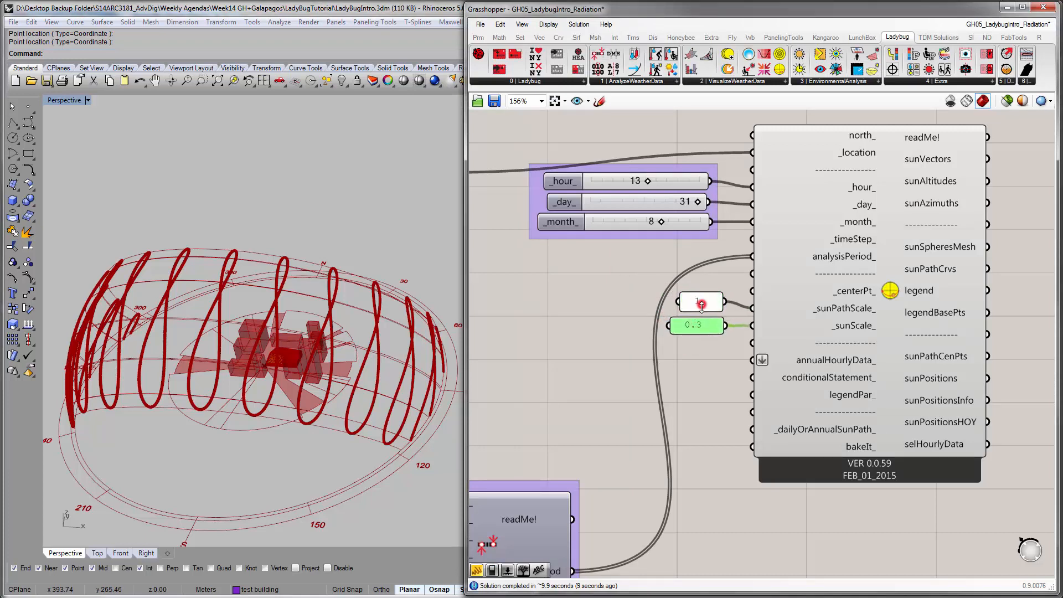
{"action": "left_click_drag", "start_coordinate": [703, 295], "coordinate": [669, 305]}
{"action": "left_click", "coordinate": [735, 375]}
{"action": "right_click_drag", "start_coordinate": [728, 363], "coordinate": [741, 318]}
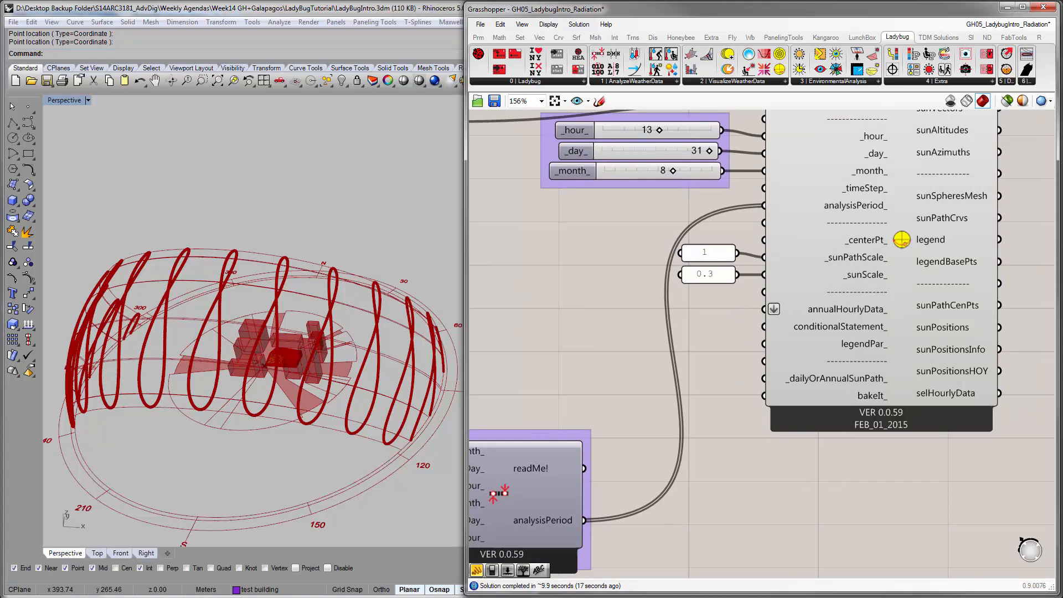
{"action": "right_click_drag", "start_coordinate": [585, 396], "coordinate": [764, 329]}
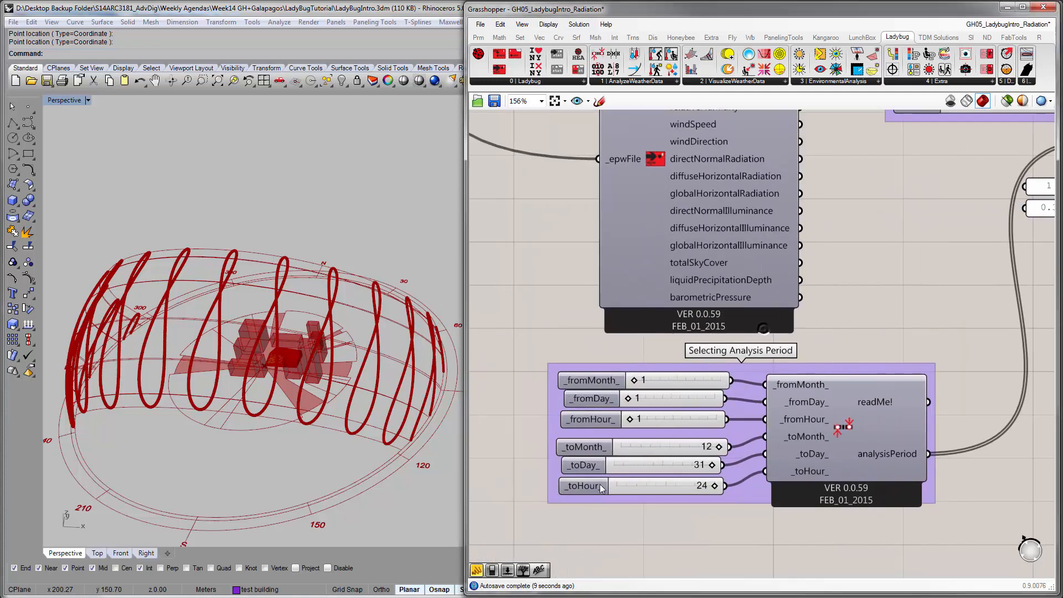
Set the analysis period's _toMonth_ slider to 6 and inspect the updated sun path around the buildings in Rhino
{"action": "left_click", "coordinate": [692, 417]}
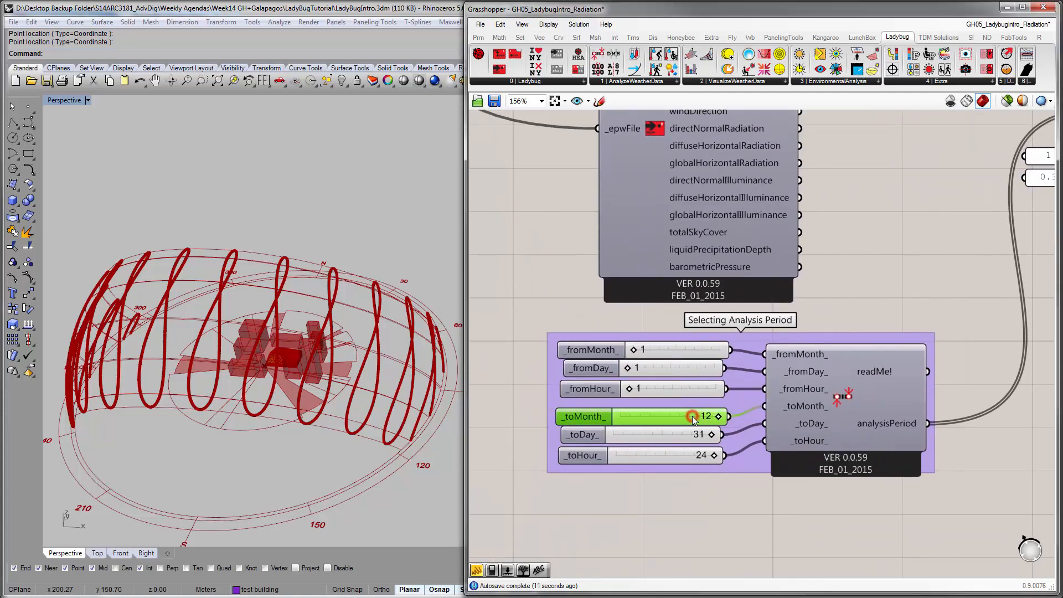
{"action": "double_click", "coordinate": [693, 417]}
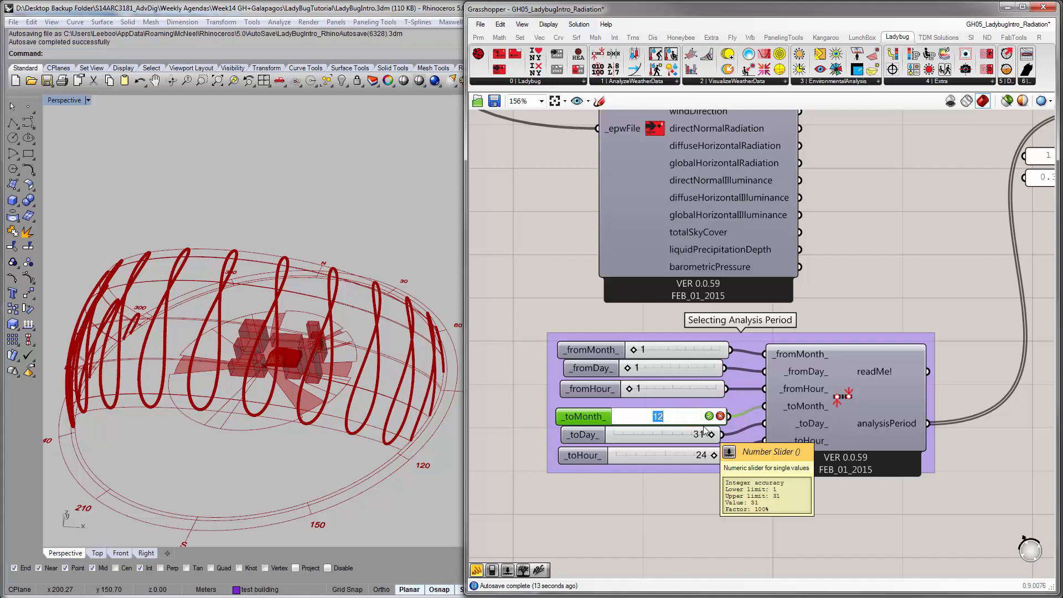
{"action": "type", "text": "6"}
{"action": "key", "text": "Return"}
{"action": "scroll", "coordinate": [450, 416], "scroll_direction": "up", "scroll_amount": 5}
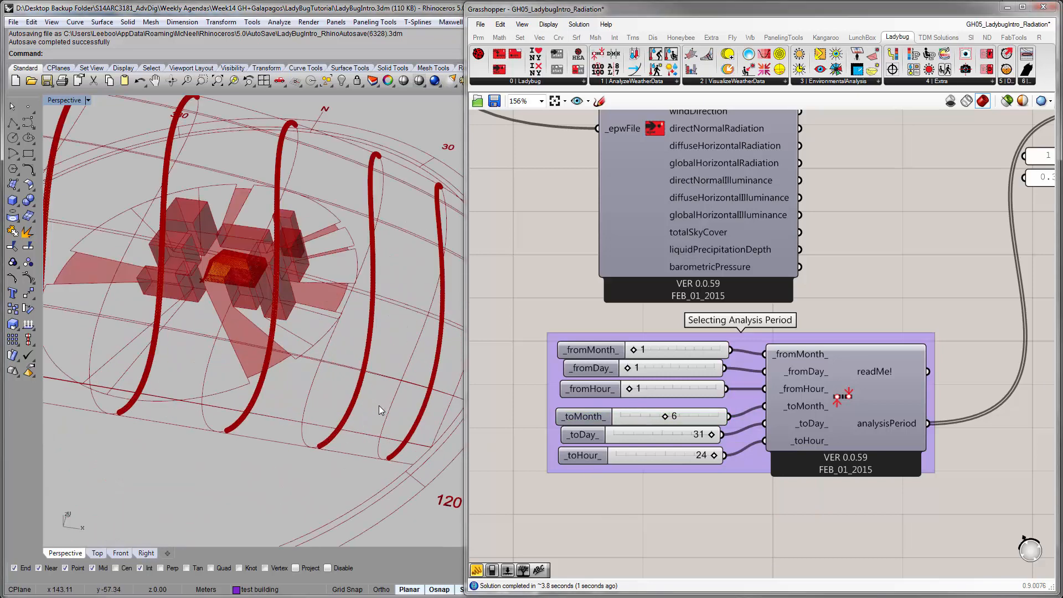
{"action": "right_click_drag", "start_coordinate": [378, 409], "coordinate": [397, 373]}
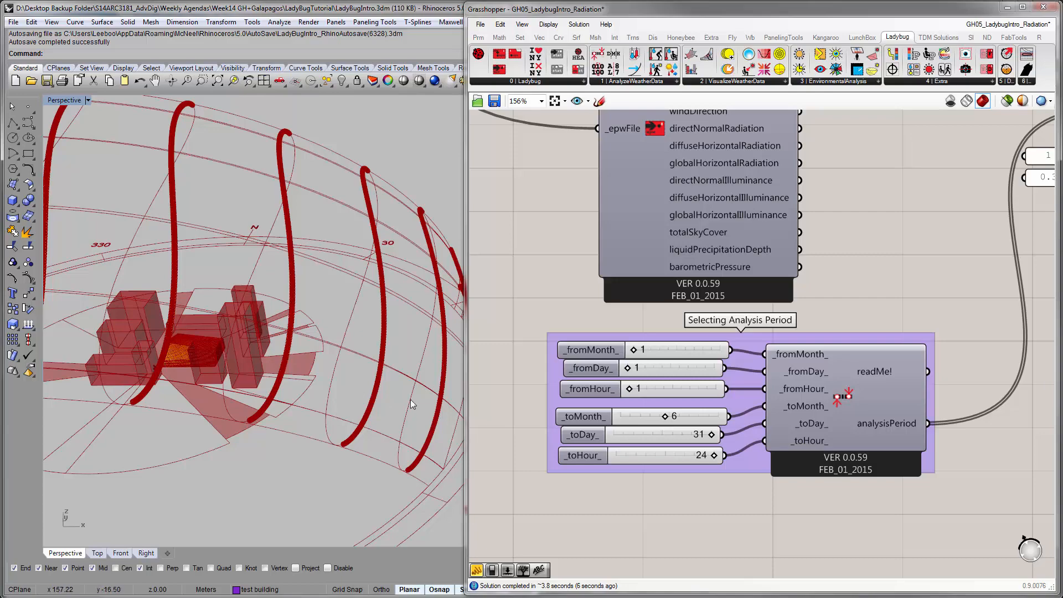
{"action": "scroll", "coordinate": [412, 405], "scroll_direction": "down", "scroll_amount": 8}
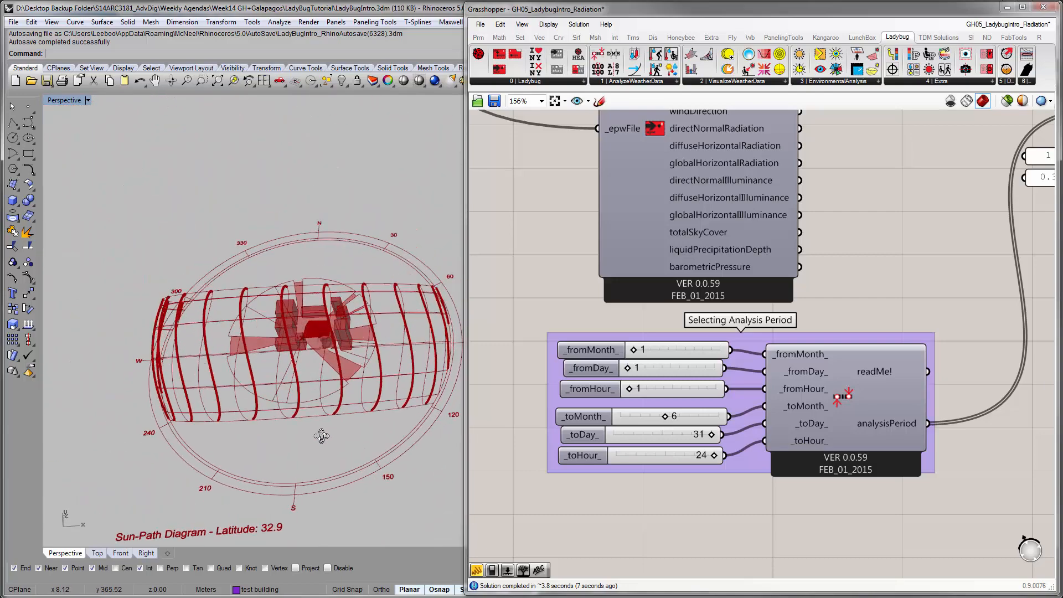
{"action": "right_click_drag", "start_coordinate": [321, 437], "coordinate": [326, 458]}
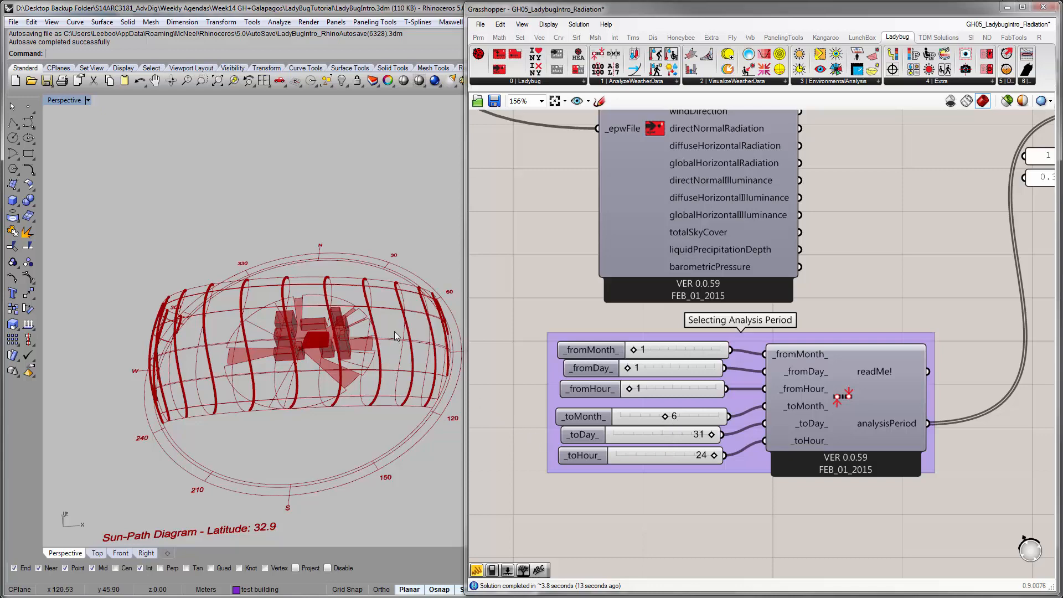
{"action": "right_click_drag", "start_coordinate": [394, 331], "coordinate": [318, 414]}
Connect the Vec parameter that feeds the radiation analysis's north_ input to the SunPath component's north_ input as well
{"action": "right_click_drag", "start_coordinate": [840, 243], "coordinate": [689, 340]}
{"action": "scroll", "coordinate": [689, 340], "scroll_direction": "down", "scroll_amount": 1}
{"action": "right_click_drag", "start_coordinate": [867, 287], "coordinate": [736, 343]}
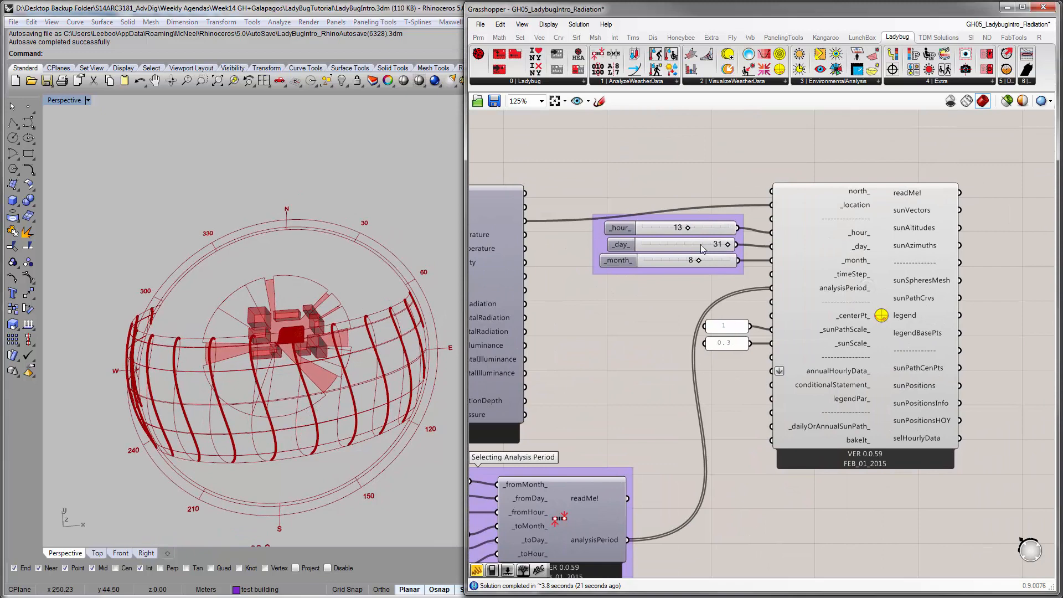
{"action": "right_click_drag", "start_coordinate": [730, 207], "coordinate": [776, 327]}
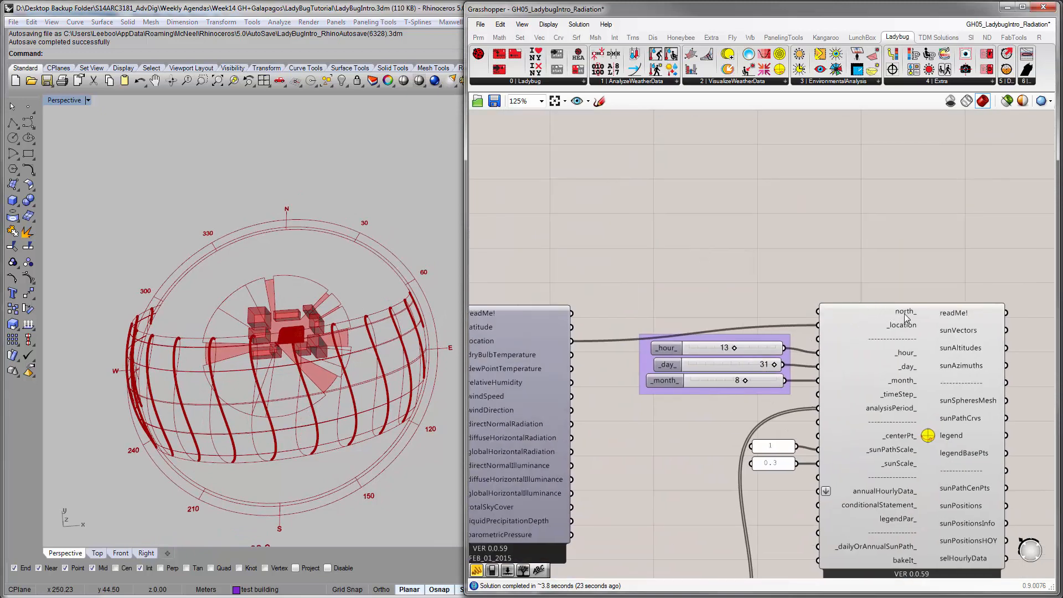
{"action": "mouse_move", "coordinate": [905, 313]}
{"action": "right_click_drag", "start_coordinate": [611, 267], "coordinate": [689, 235]}
{"action": "right_click_drag", "start_coordinate": [708, 199], "coordinate": [623, 468]}
{"action": "scroll", "coordinate": [624, 467], "scroll_direction": "down", "scroll_amount": 3}
{"action": "scroll", "coordinate": [979, 250], "scroll_direction": "up", "scroll_amount": 4}
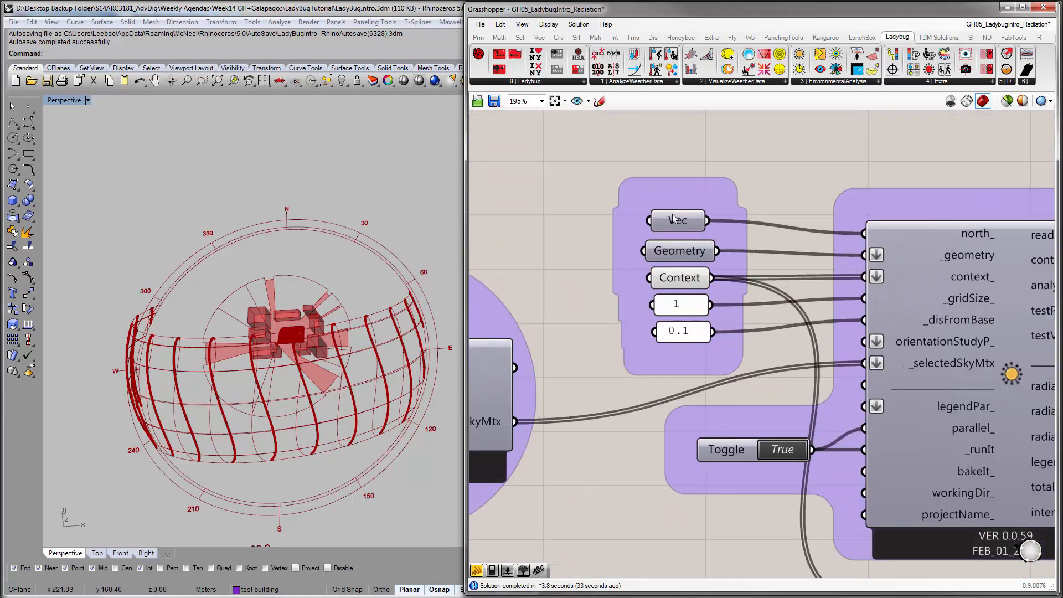
{"action": "left_click", "coordinate": [676, 219]}
{"action": "scroll", "coordinate": [676, 220], "scroll_direction": "down", "scroll_amount": 4}
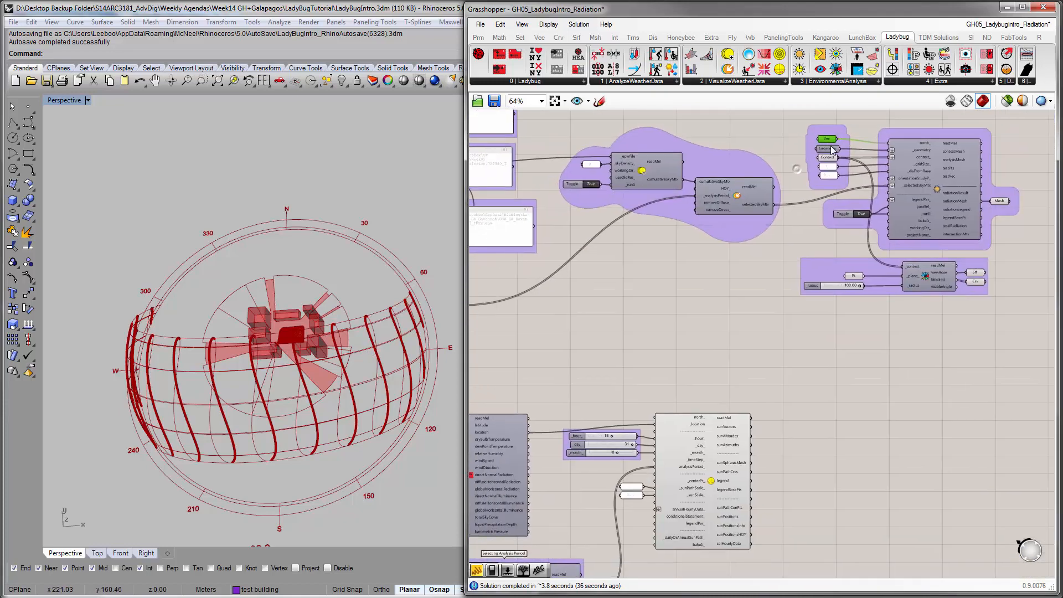
{"action": "left_click_drag", "start_coordinate": [841, 142], "coordinate": [655, 422]}
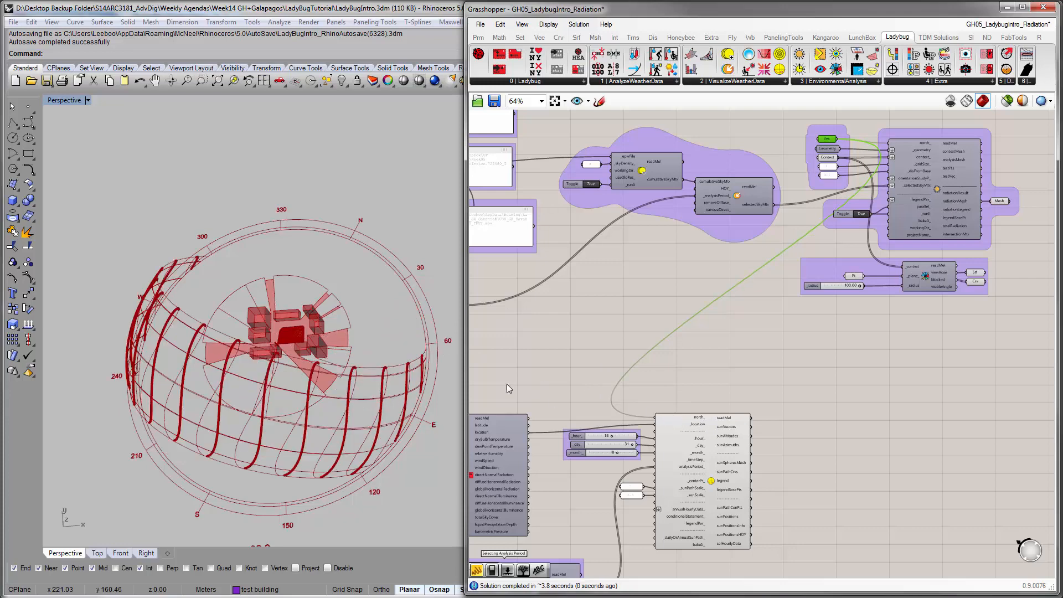
{"action": "mouse_move", "coordinate": [298, 391]}
{"action": "right_mouse_down"}
{"action": "mouse_move", "coordinate": [277, 383]}
{"action": "mouse_move", "coordinate": [301, 392]}
{"action": "right_mouse_up"}
{"action": "right_click_drag", "start_coordinate": [321, 349], "coordinate": [477, 362]}
Add a Curve parameter beside the SunPath component and connect it to the sunPathCrvs output
{"action": "scroll", "coordinate": [732, 283], "scroll_direction": "up", "scroll_amount": 5}
{"action": "left_click", "coordinate": [839, 250]}
{"action": "right_click_drag", "start_coordinate": [734, 331], "coordinate": [707, 272]}
{"action": "scroll", "coordinate": [745, 287], "scroll_direction": "down", "scroll_amount": 2}
{"action": "scroll", "coordinate": [731, 273], "scroll_direction": "up", "scroll_amount": 2}
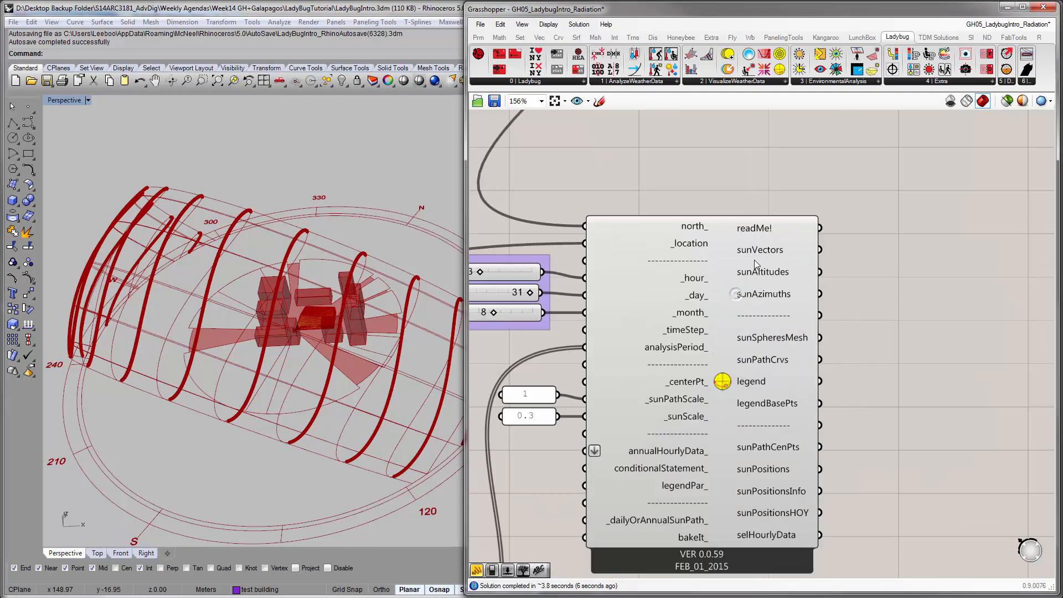
{"action": "mouse_move", "coordinate": [762, 252]}
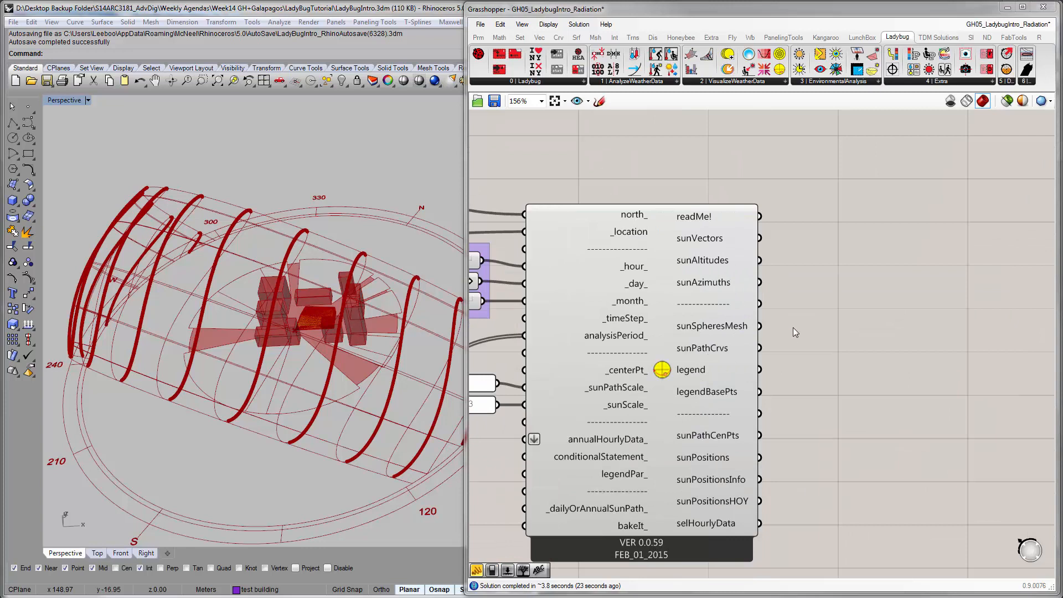
{"action": "right_click_drag", "start_coordinate": [806, 331], "coordinate": [793, 322]}
{"action": "left_click", "coordinate": [483, 38]}
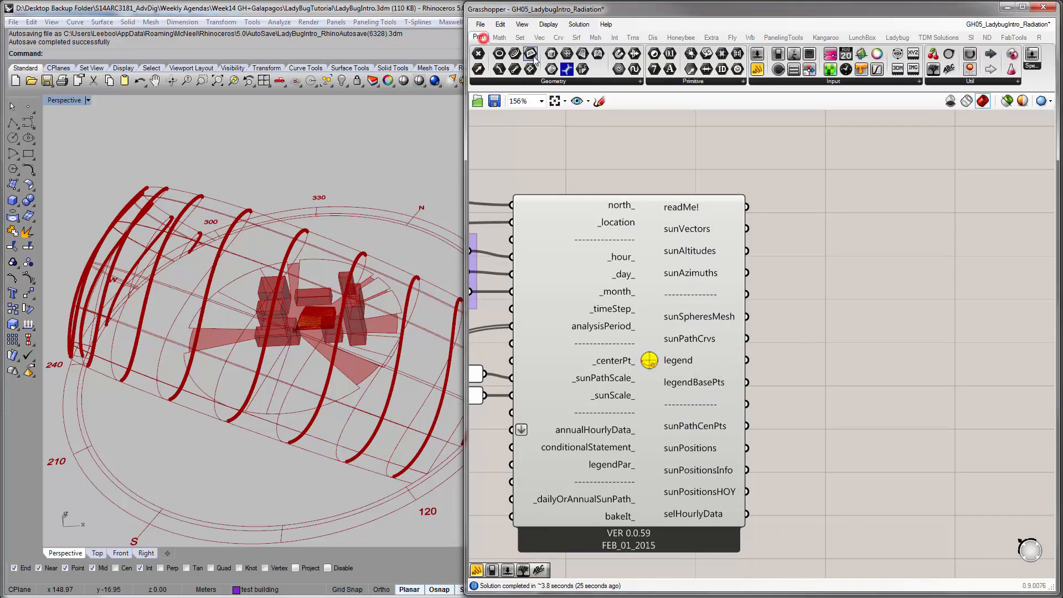
{"action": "left_click", "coordinate": [553, 81]}
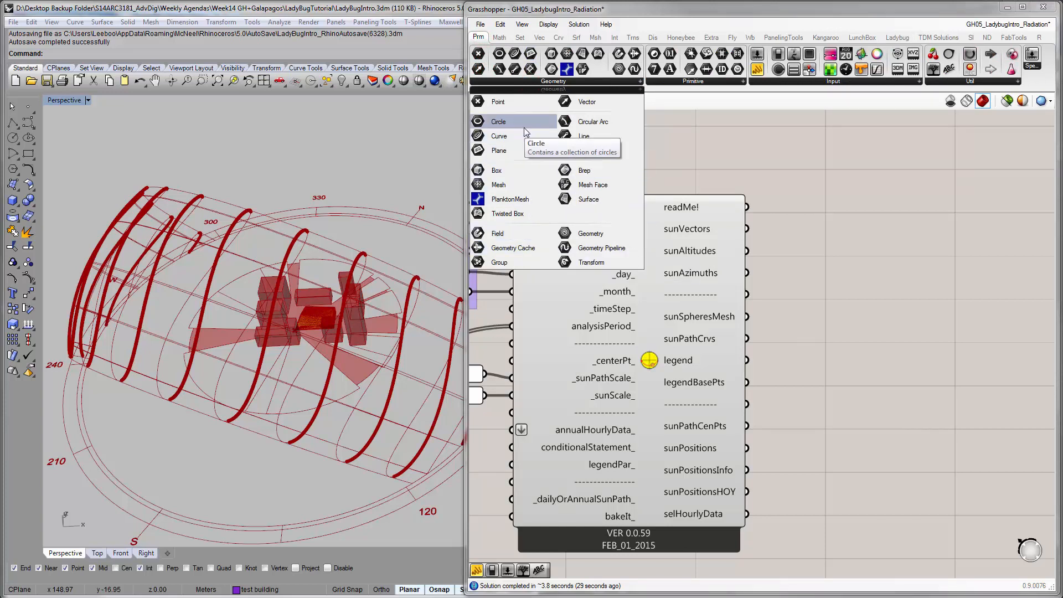
{"action": "left_click_drag", "start_coordinate": [520, 131], "coordinate": [808, 341]}
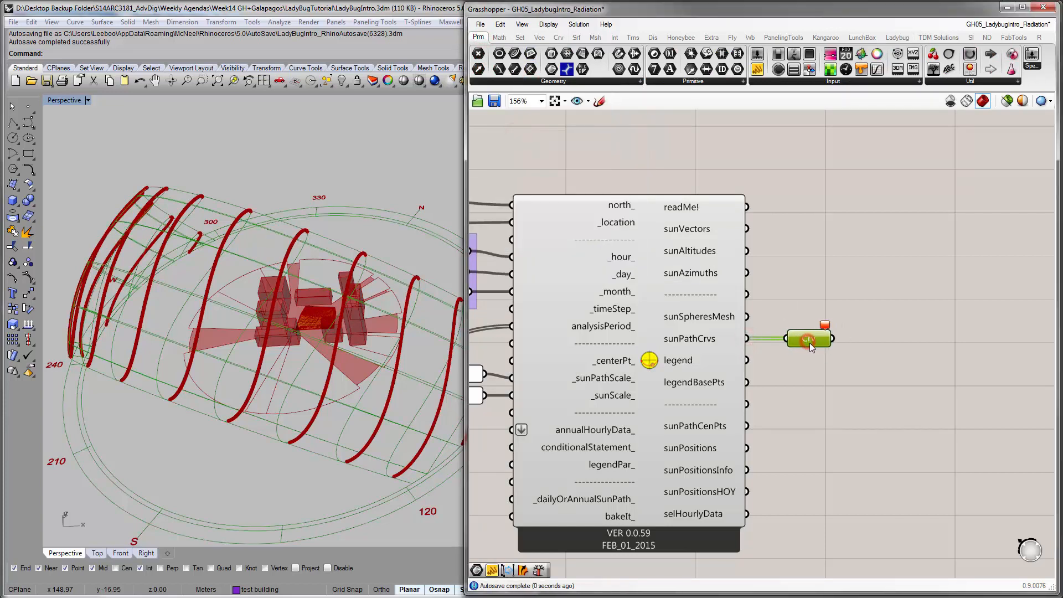
Hide the SunPath component's preview and select the Curve parameter to isolate the sun path curves in Rhino
{"action": "left_click", "coordinate": [624, 333]}
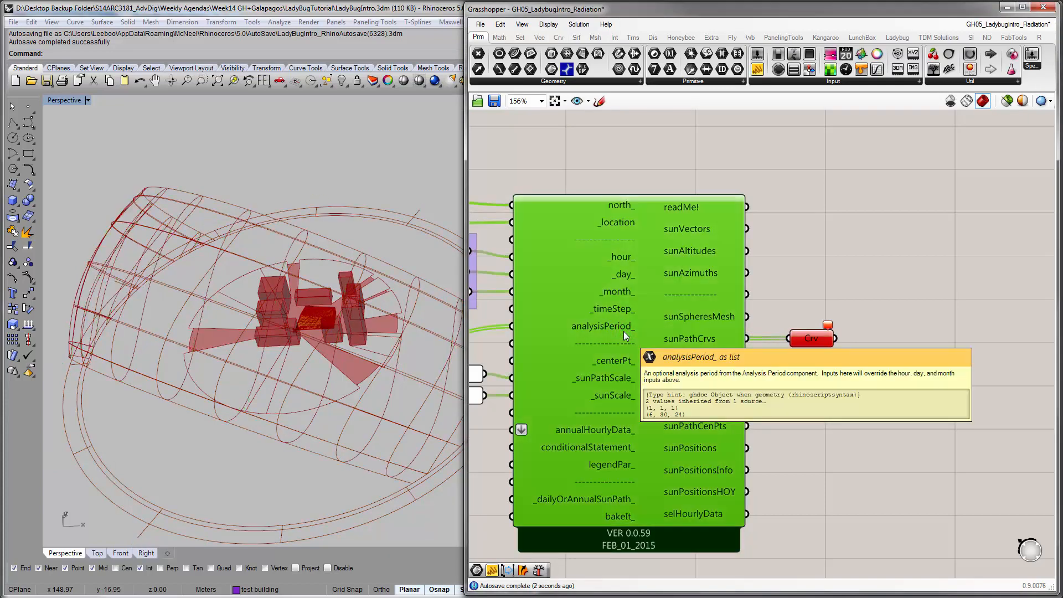
{"action": "left_click", "coordinate": [635, 186]}
{"action": "left_click", "coordinate": [819, 335]}
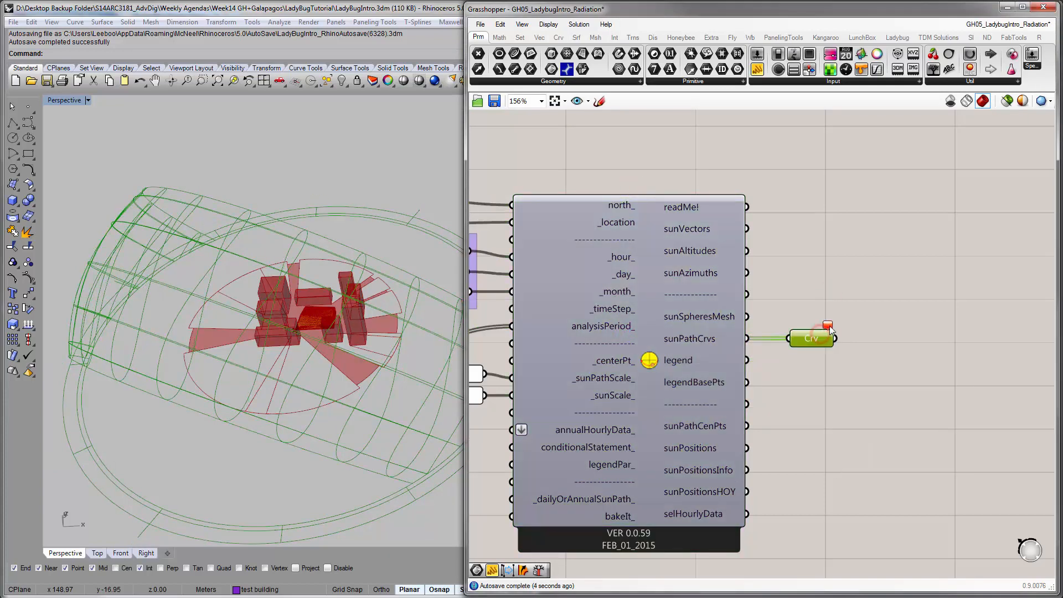
{"action": "left_click", "coordinate": [809, 302]}
{"action": "left_click", "coordinate": [810, 337]}
{"action": "mouse_move", "coordinate": [828, 323]}
Add a Mesh parameter above the Curve parameter, connect it to sunSpheresMesh, and inspect the sun spheres in Rhino
{"action": "left_click", "coordinate": [553, 82]}
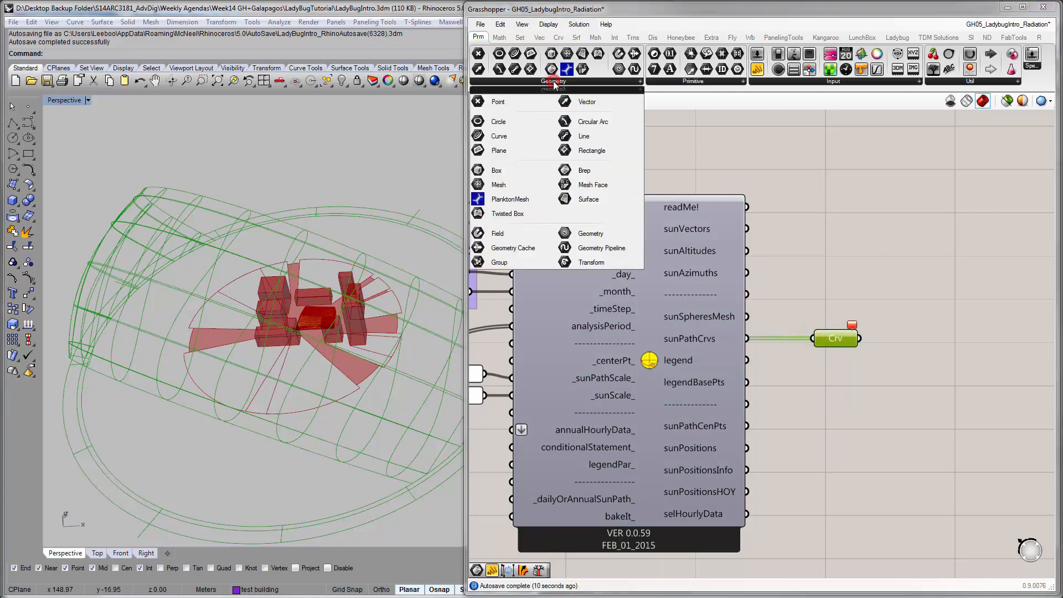
{"action": "left_click_drag", "start_coordinate": [499, 185], "coordinate": [851, 314]}
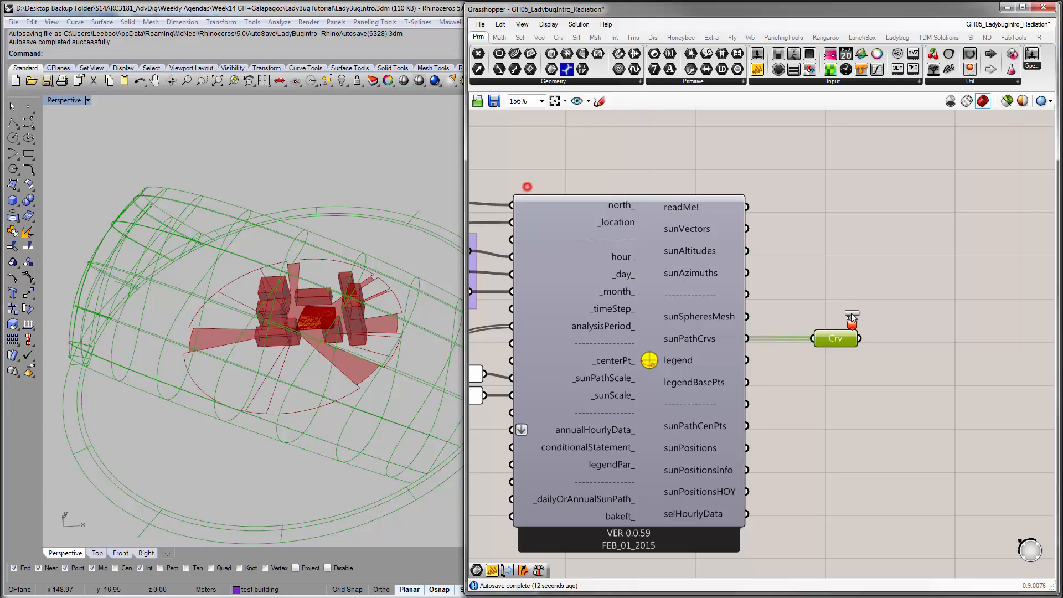
{"action": "left_click_drag", "start_coordinate": [746, 316], "coordinate": [828, 309]}
{"action": "right_click_drag", "start_coordinate": [409, 339], "coordinate": [390, 326]}
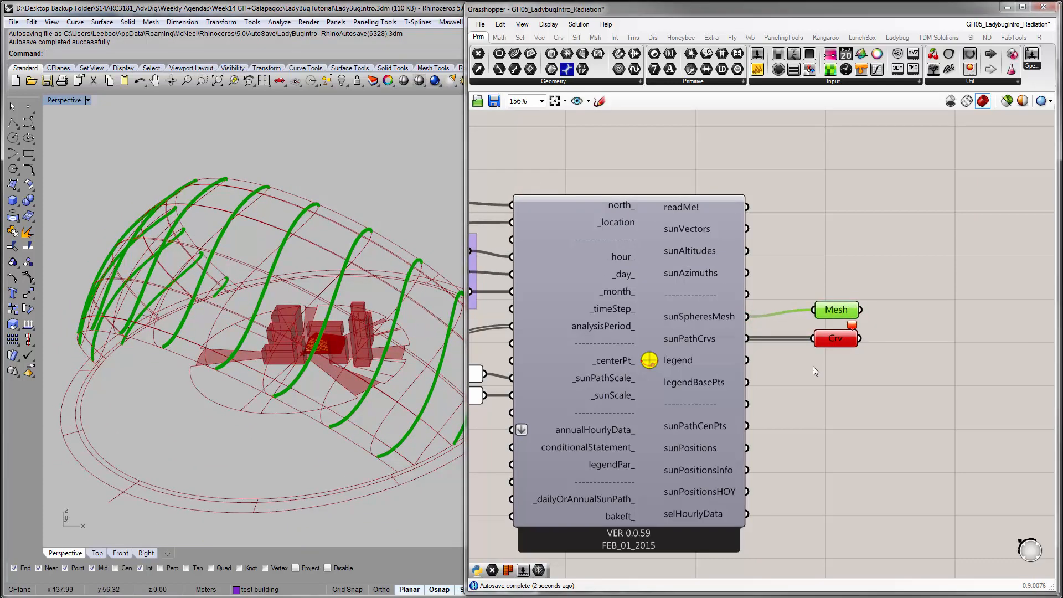
{"action": "left_click_drag", "start_coordinate": [843, 315], "coordinate": [834, 307]}
{"action": "left_click", "coordinate": [805, 247]}
Check the sunVectors and sunAltitudes outputs, delete the Curve and Mesh parameters, and turn the SunPath preview back on
{"action": "right_click_drag", "start_coordinate": [797, 222], "coordinate": [760, 239]}
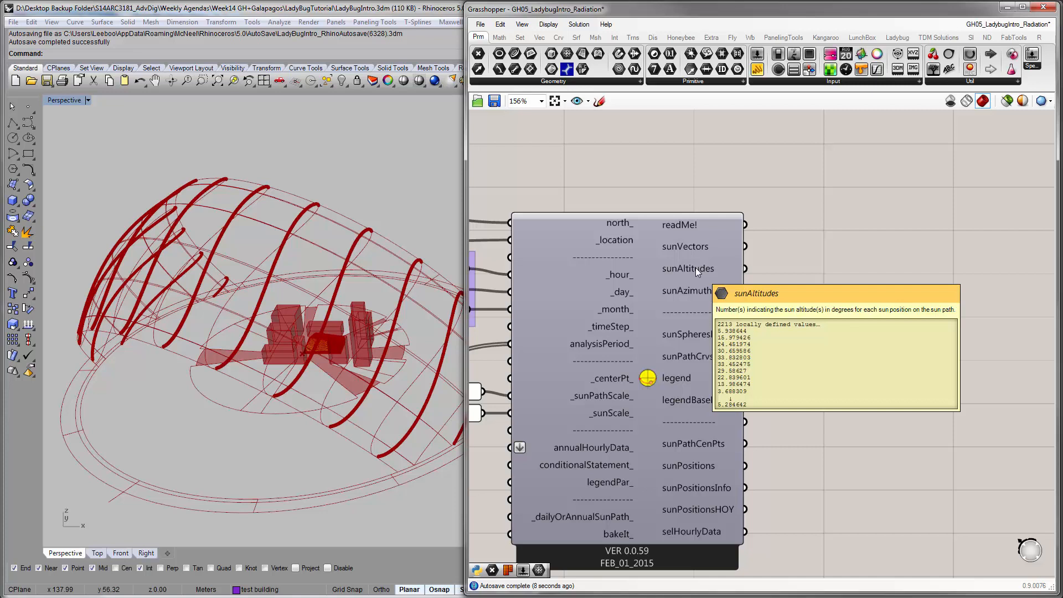
{"action": "mouse_move", "coordinate": [699, 248]}
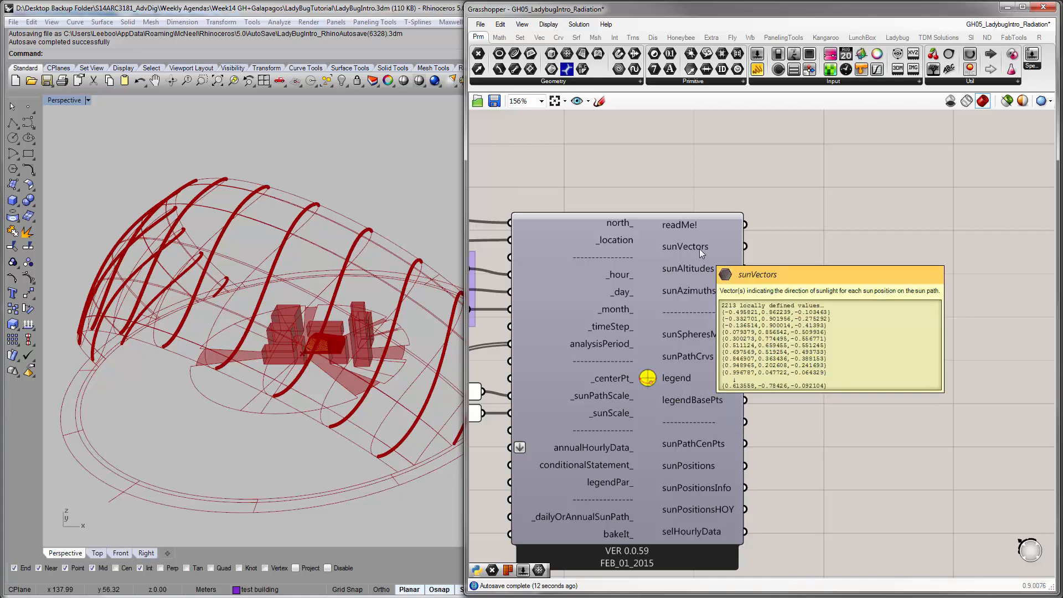
{"action": "left_click_drag", "start_coordinate": [934, 369], "coordinate": [809, 304]}
{"action": "key", "text": "Delete"}
{"action": "left_click", "coordinate": [671, 327]}
{"action": "mouse_move", "coordinate": [671, 328]}
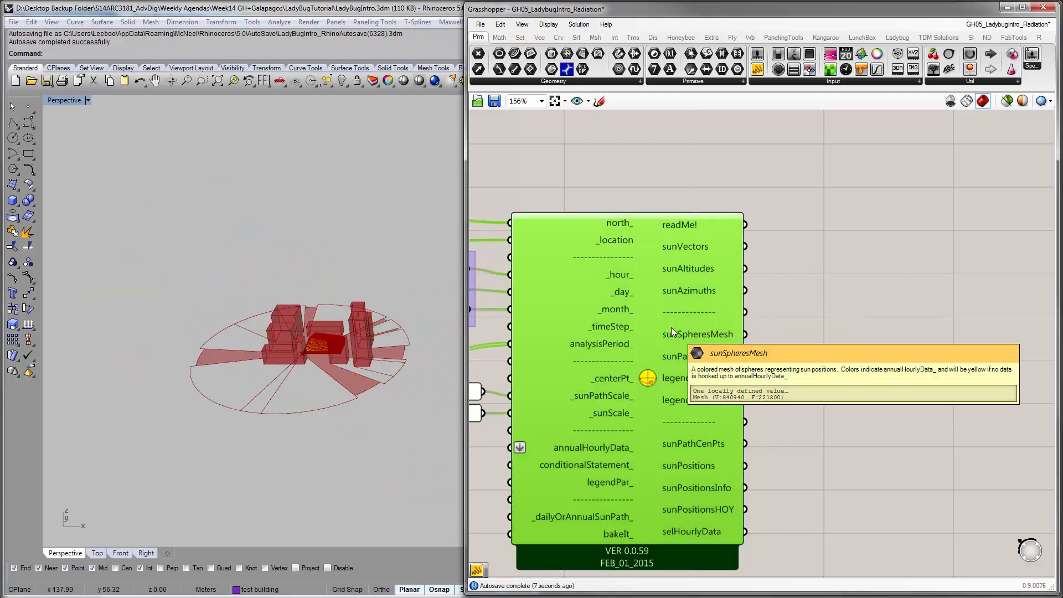
{"action": "left_click", "coordinate": [818, 209]}
{"action": "scroll", "coordinate": [818, 233], "scroll_direction": "down", "scroll_amount": 3}
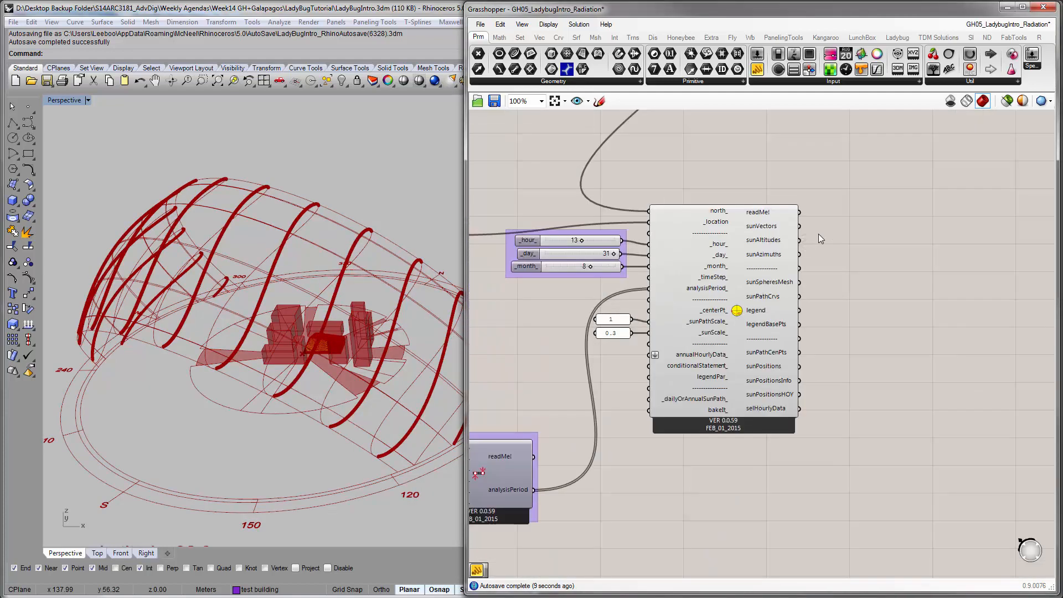
{"action": "scroll", "coordinate": [818, 233], "scroll_direction": "down", "scroll_amount": 3}
{"action": "scroll", "coordinate": [749, 287], "scroll_direction": "up", "scroll_amount": 3}
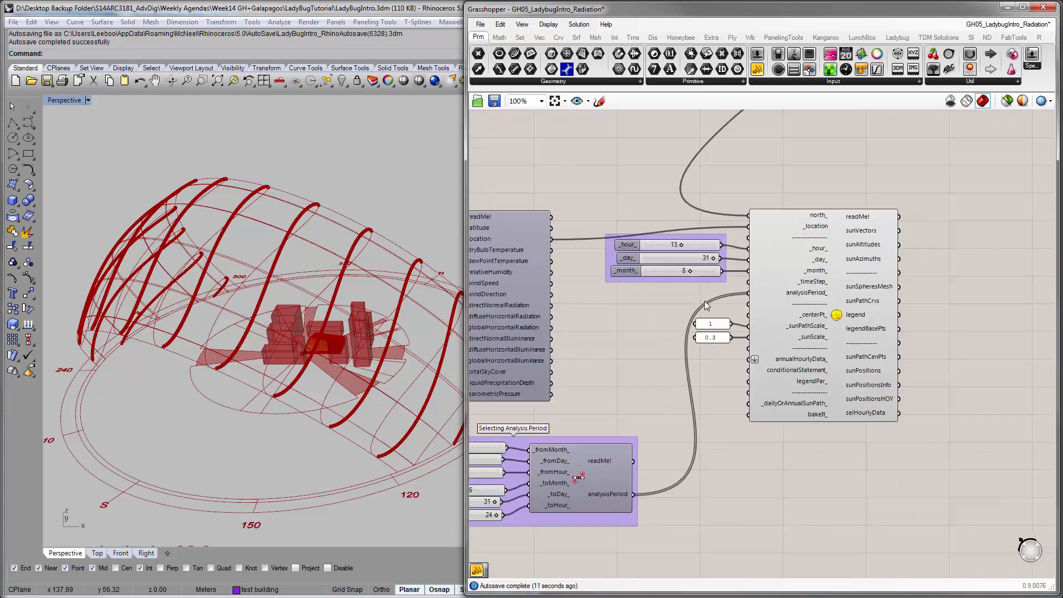
{"action": "scroll", "coordinate": [703, 298], "scroll_direction": "up", "scroll_amount": 1}
{"action": "right_click_drag", "start_coordinate": [670, 284], "coordinate": [678, 309]}
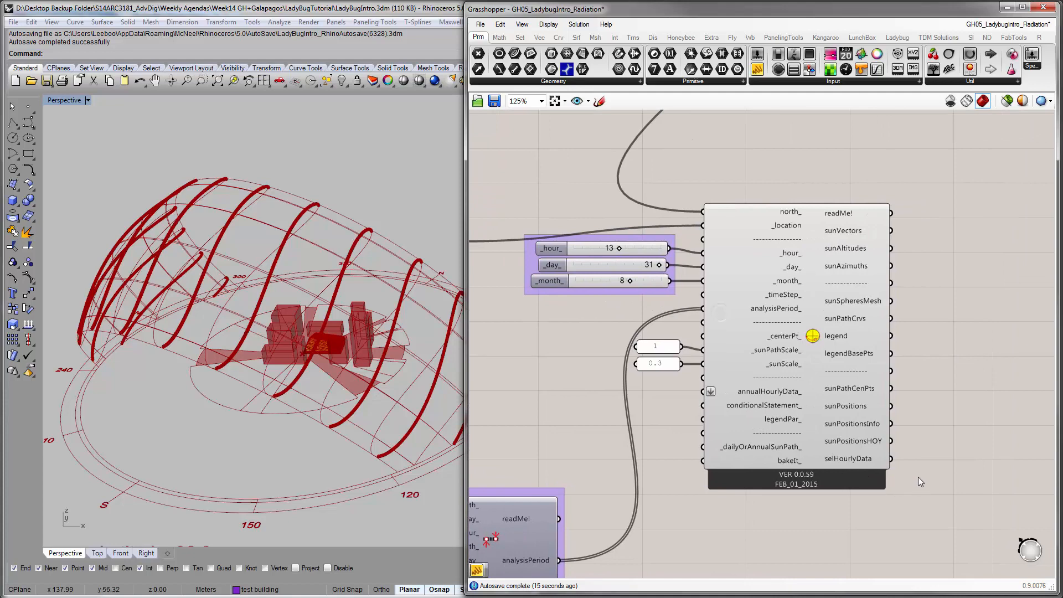
{"action": "right_click_drag", "start_coordinate": [917, 350], "coordinate": [882, 336]}
{"action": "left_click", "coordinate": [919, 460]}
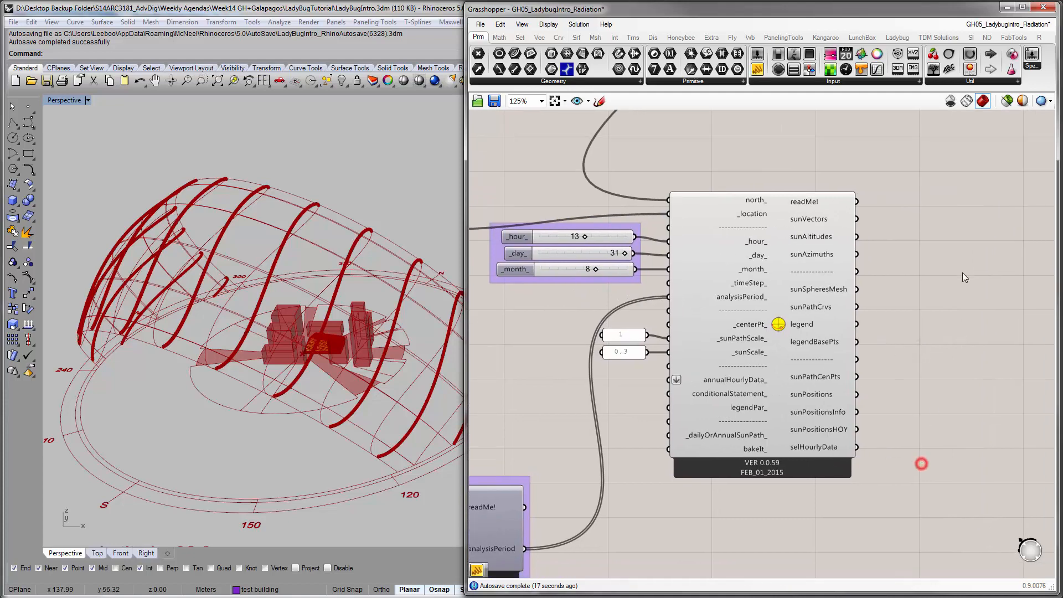
{"action": "right_click_drag", "start_coordinate": [940, 271], "coordinate": [859, 302]}
{"action": "left_click", "coordinate": [661, 409]}
{"action": "left_click", "coordinate": [852, 257]}
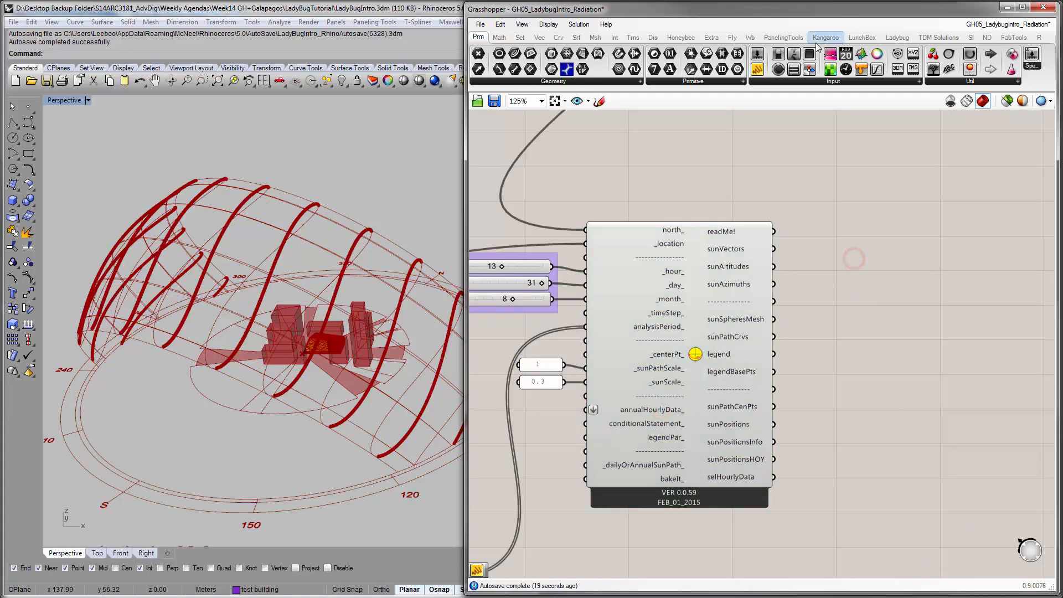
{"action": "left_click", "coordinate": [893, 38]}
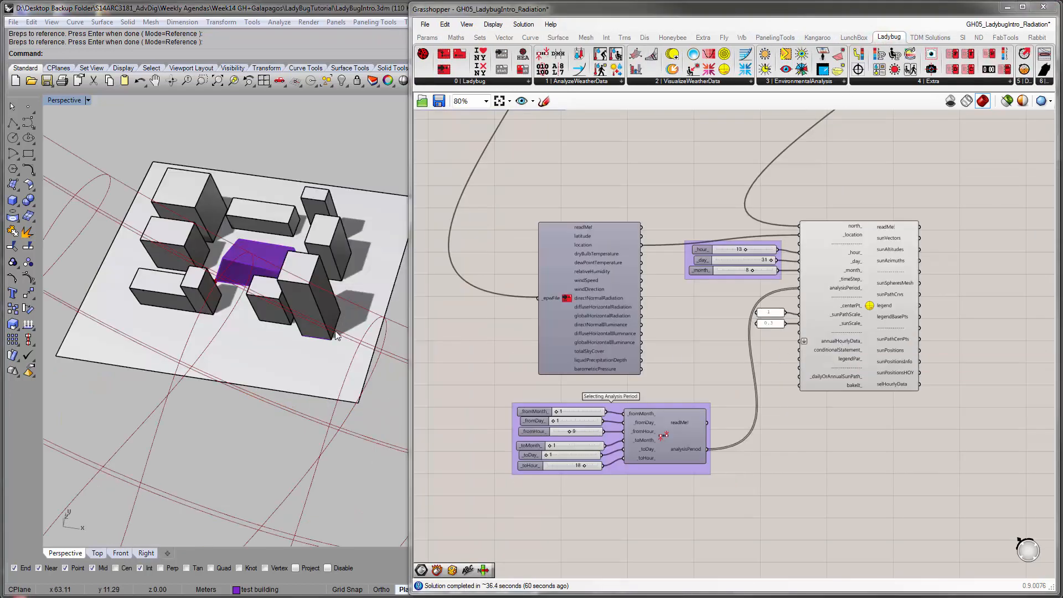
Highlight the ground surface and surrounding buildings in Rhino, clear the selection, and widen the Rhino viewport to examine the whole site
{"action": "left_click_drag", "start_coordinate": [334, 330], "coordinate": [99, 182]}
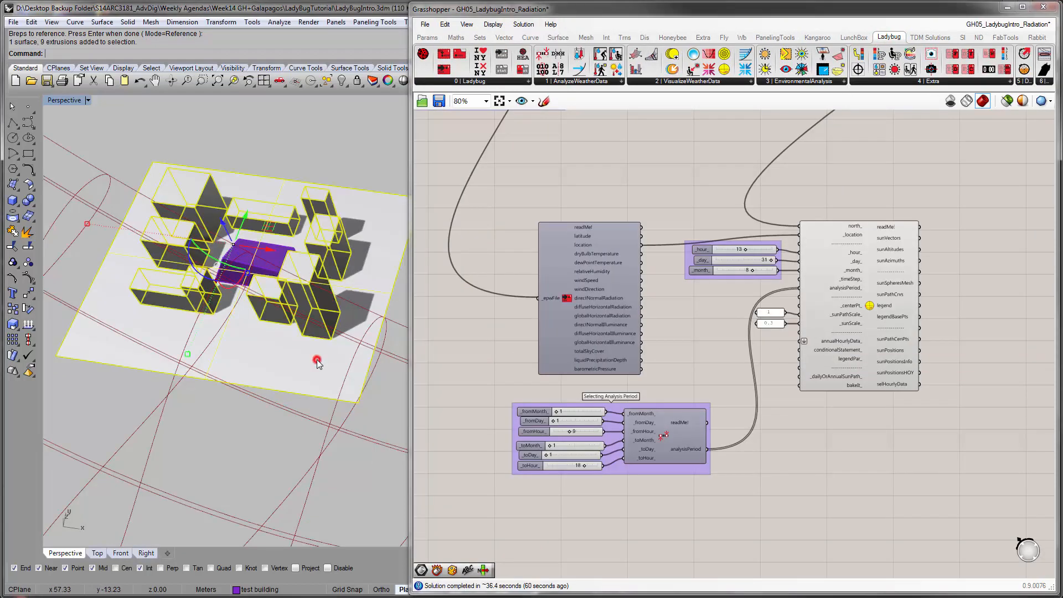
{"action": "right_click", "coordinate": [317, 359]}
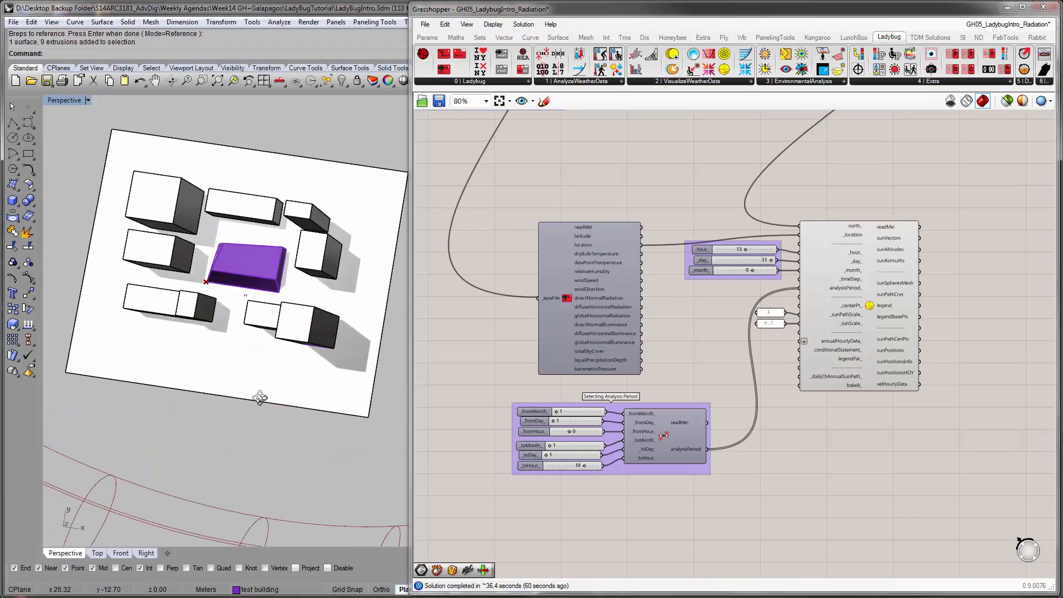
{"action": "right_click_drag", "start_coordinate": [256, 397], "coordinate": [400, 318]}
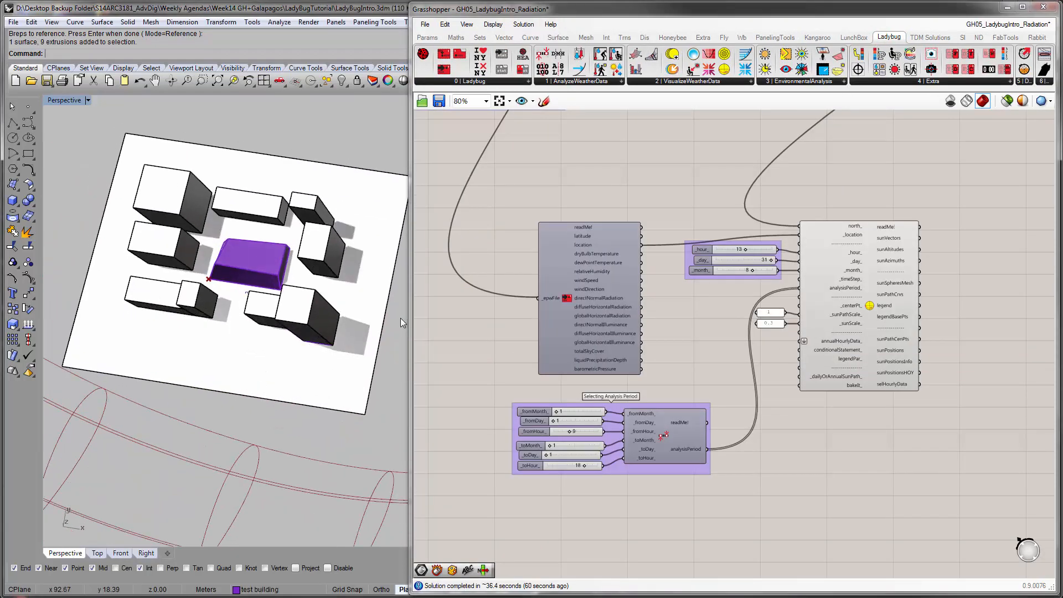
{"action": "left_click_drag", "start_coordinate": [412, 321], "coordinate": [466, 320]}
{"action": "right_click_drag", "start_coordinate": [408, 318], "coordinate": [331, 406]}
{"action": "right_click_drag", "start_coordinate": [380, 322], "coordinate": [344, 414]}
{"action": "mouse_move", "coordinate": [288, 316]}
{"action": "right_mouse_down"}
{"action": "mouse_move", "coordinate": [297, 306]}
{"action": "mouse_move", "coordinate": [299, 315]}
{"action": "right_mouse_up"}
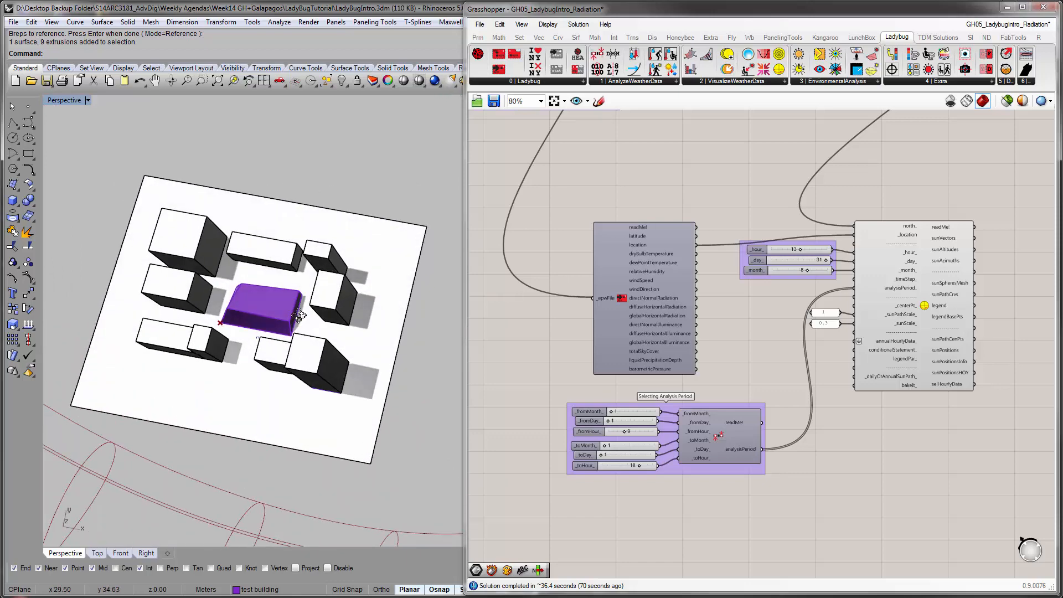
{"action": "right_click_drag", "start_coordinate": [691, 273], "coordinate": [499, 287]}
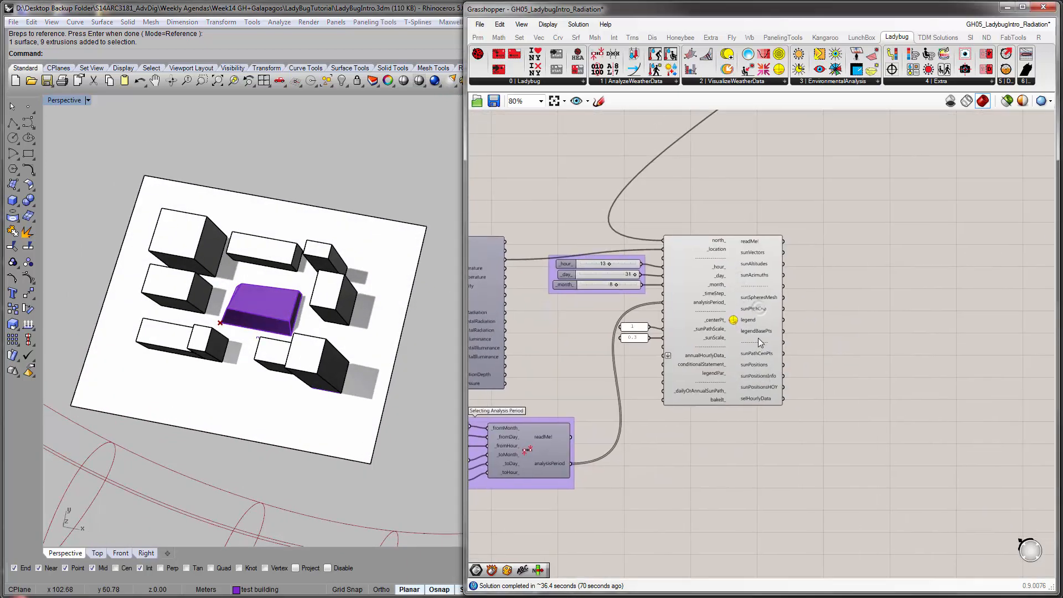
Enlarge the Grasshopper window and place a Ladybug Shadow Study component on the canvas beside the SunPath component
{"action": "scroll", "coordinate": [735, 328], "scroll_direction": "up", "scroll_amount": 2}
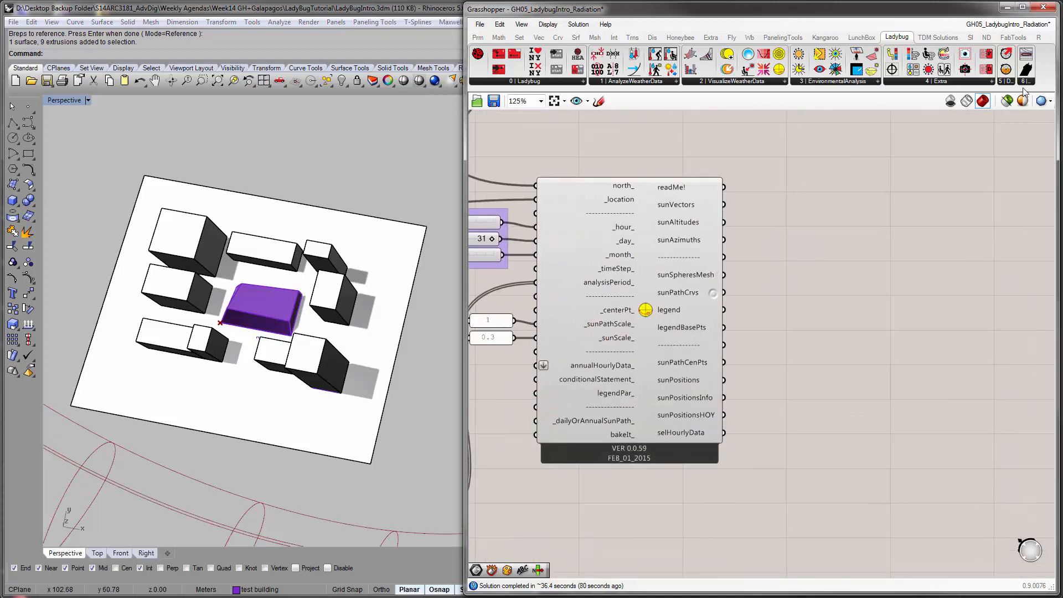
{"action": "left_click_drag", "start_coordinate": [465, 168], "coordinate": [159, 194]}
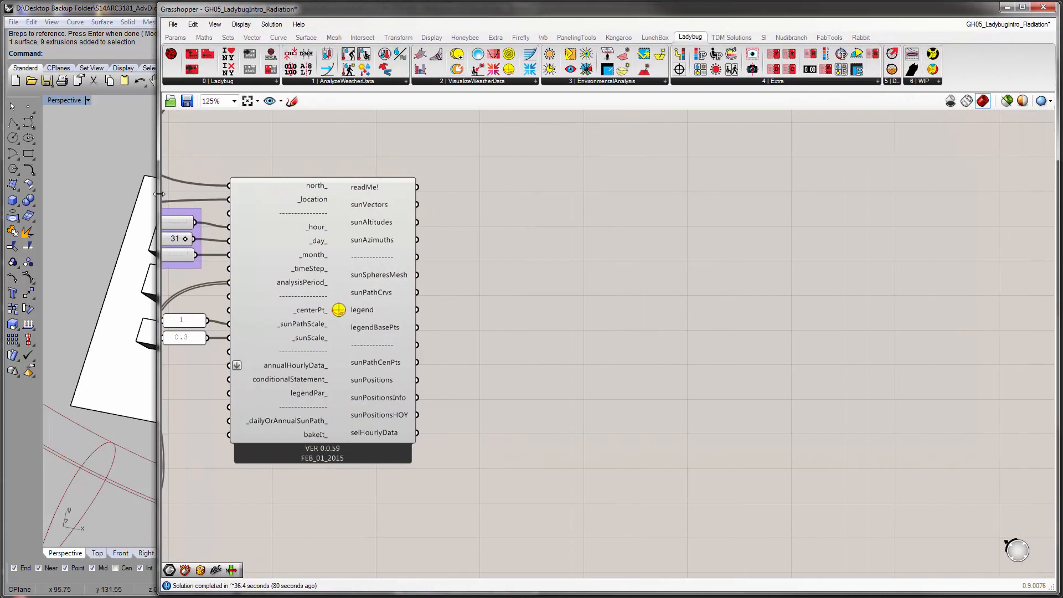
{"action": "left_click", "coordinate": [926, 82]}
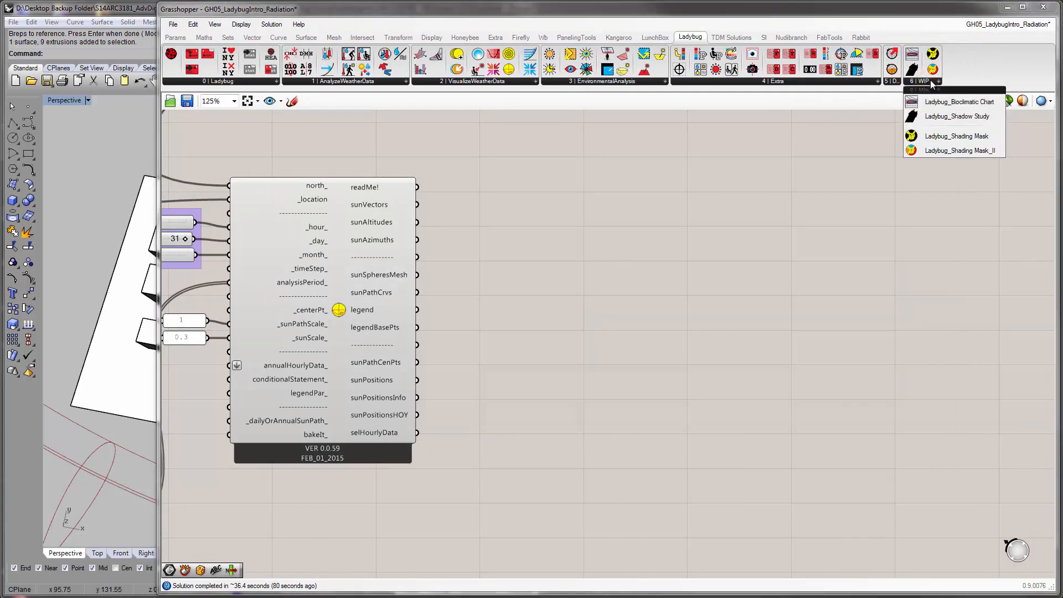
{"action": "left_click", "coordinate": [964, 116]}
{"action": "left_click", "coordinate": [610, 275]}
{"action": "right_click_drag", "start_coordinate": [686, 282], "coordinate": [944, 274]}
{"action": "mouse_move", "coordinate": [853, 256]}
{"action": "left_mouse_down"}
{"action": "mouse_move", "coordinate": [815, 263]}
{"action": "mouse_move", "coordinate": [838, 245]}
{"action": "left_mouse_up"}
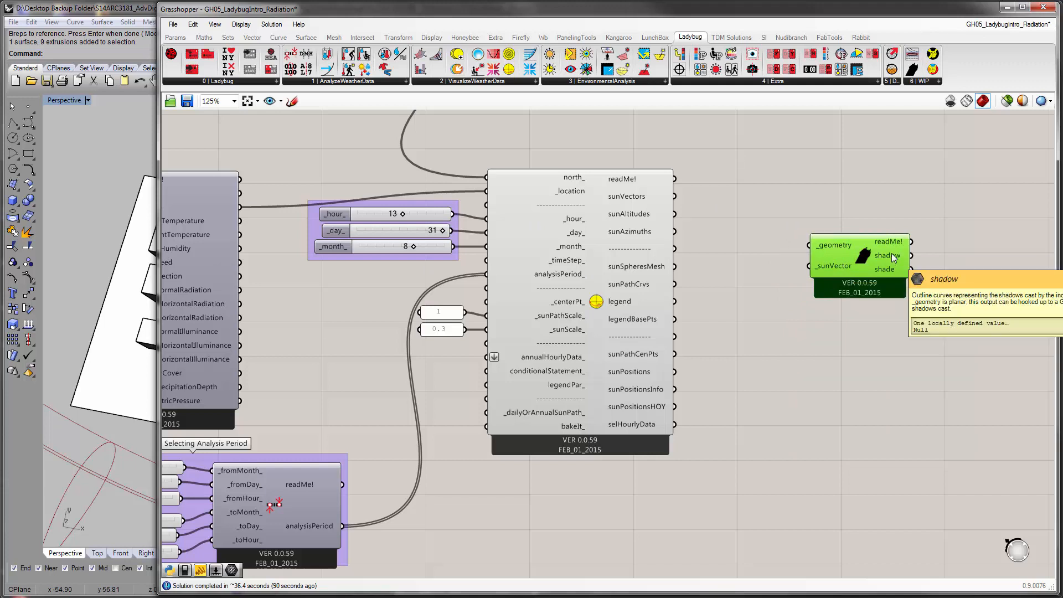
Reposition the Shadow Study component close to the SunPath component, level with its sunVectors output
{"action": "left_click_drag", "start_coordinate": [826, 258], "coordinate": [454, 407]}
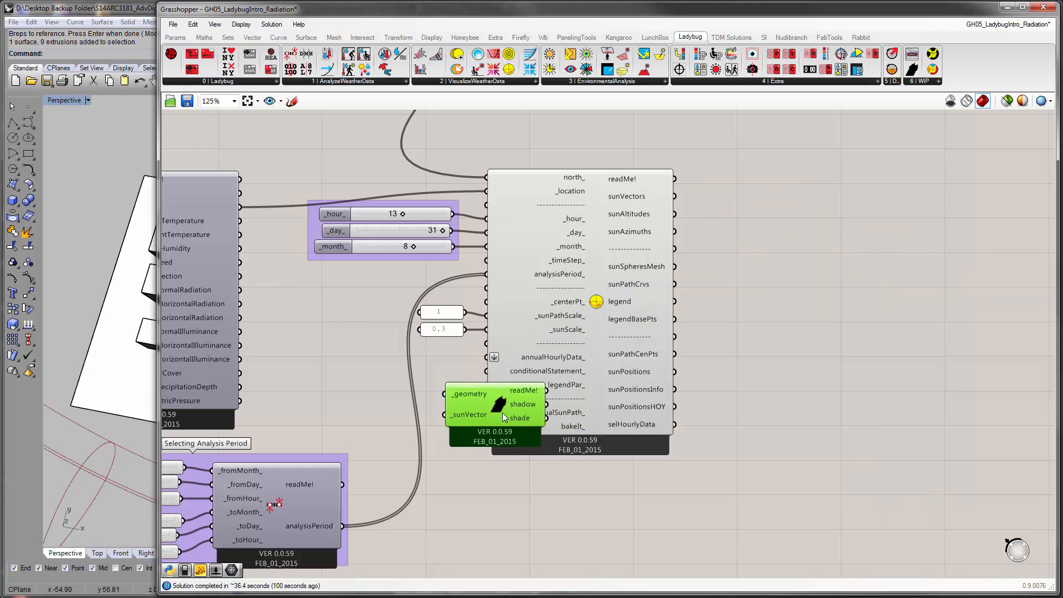
{"action": "left_click_drag", "start_coordinate": [503, 414], "coordinate": [838, 227]}
{"action": "right_click_drag", "start_coordinate": [767, 272], "coordinate": [766, 289]}
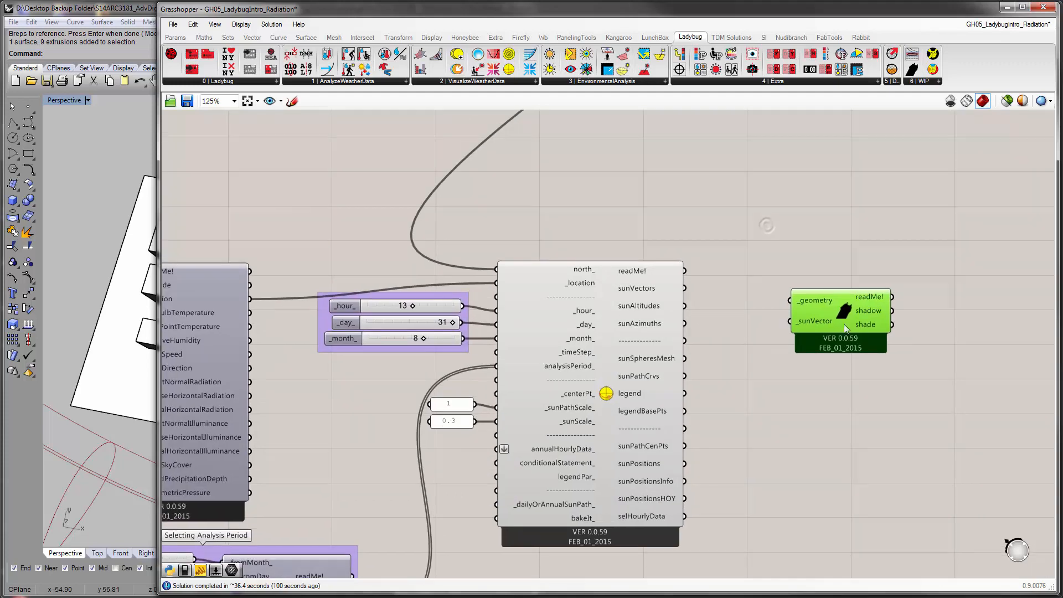
{"action": "right_click_drag", "start_coordinate": [585, 240], "coordinate": [744, 219]}
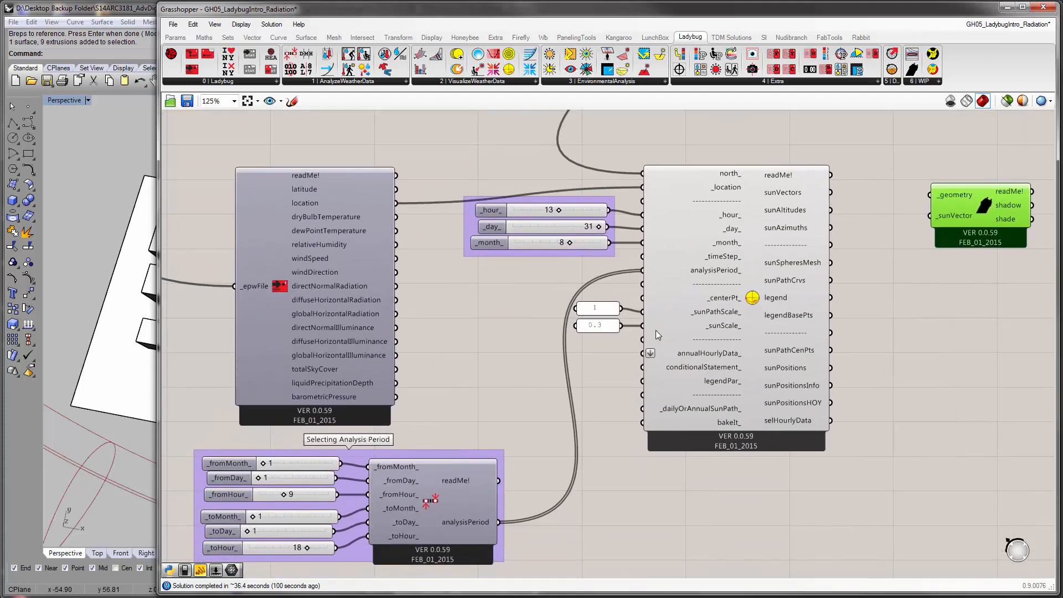
{"action": "left_click_drag", "start_coordinate": [963, 206], "coordinate": [915, 198]}
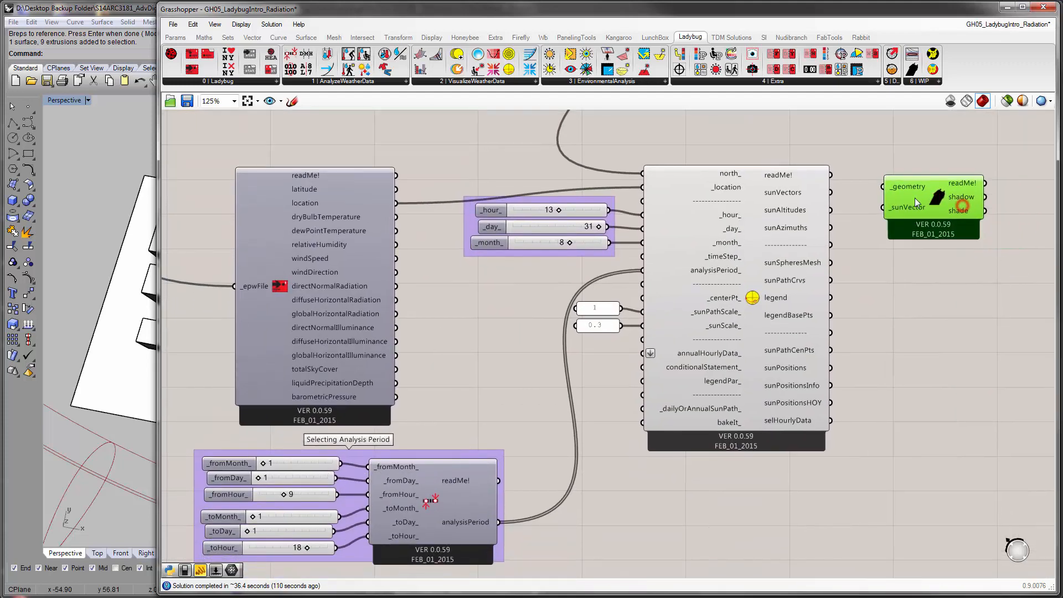
{"action": "right_click_drag", "start_coordinate": [905, 271], "coordinate": [780, 273]}
{"action": "left_click_drag", "start_coordinate": [854, 201], "coordinate": [846, 208]}
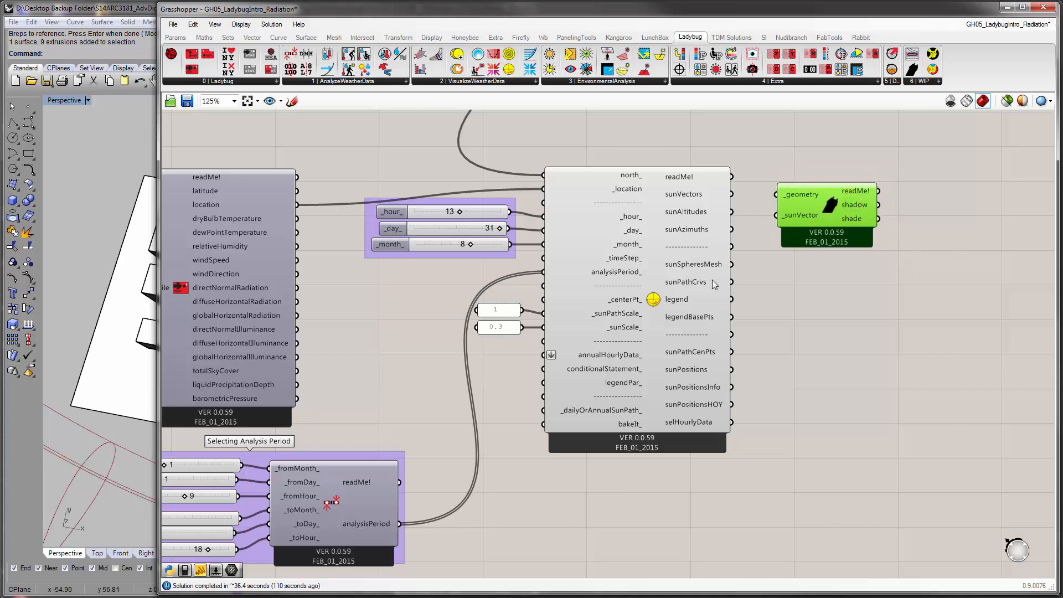
Disconnect the Analysis Period component from the SunPath component's analysisPeriod_ input
{"action": "right_click_drag", "start_coordinate": [597, 275], "coordinate": [723, 235]}
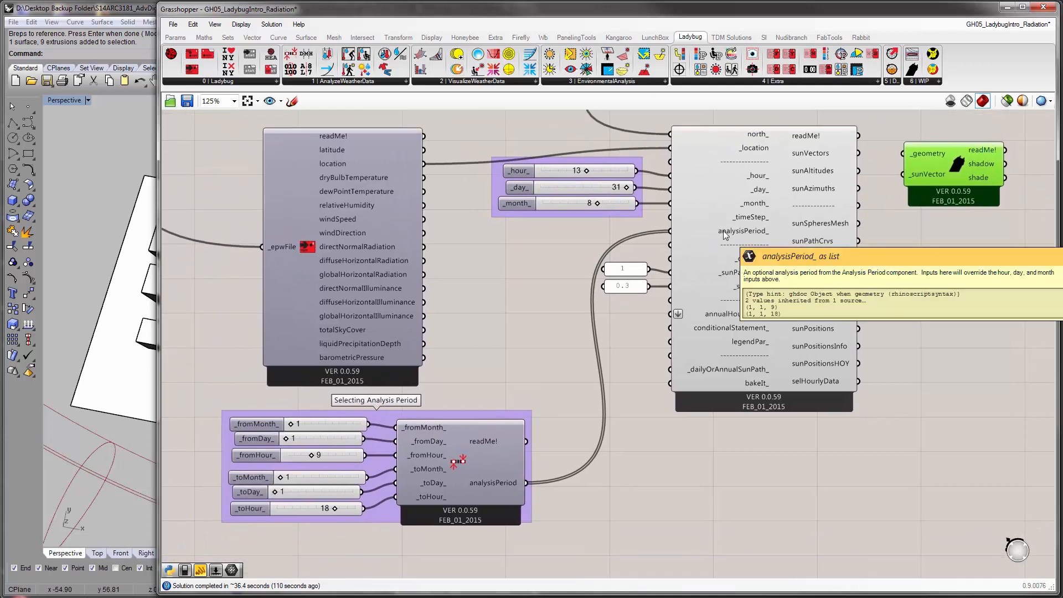
{"action": "right_click", "coordinate": [724, 233]}
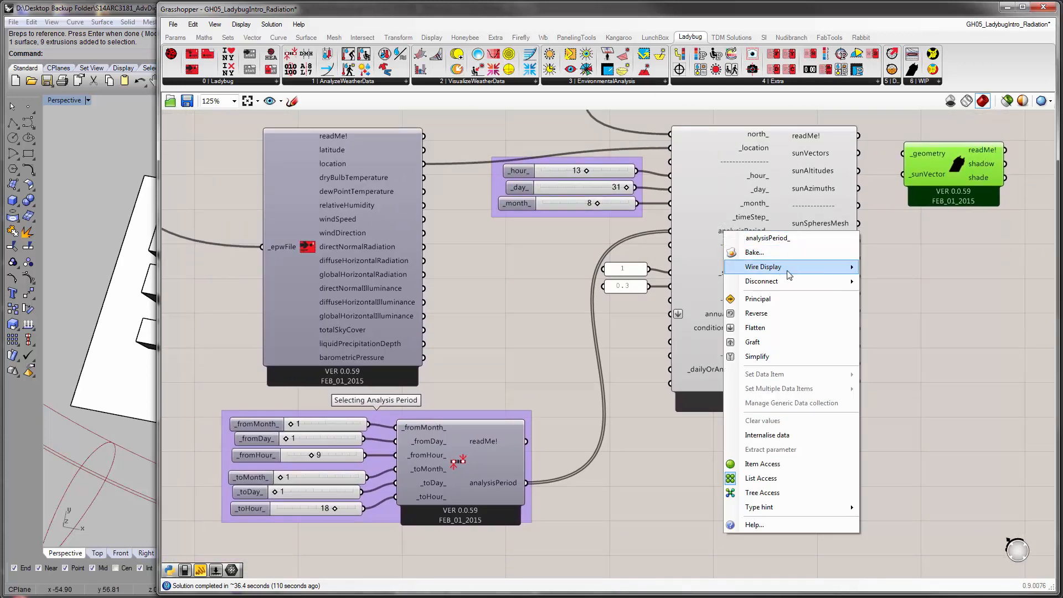
{"action": "mouse_move", "coordinate": [790, 283]}
{"action": "left_click", "coordinate": [889, 286]}
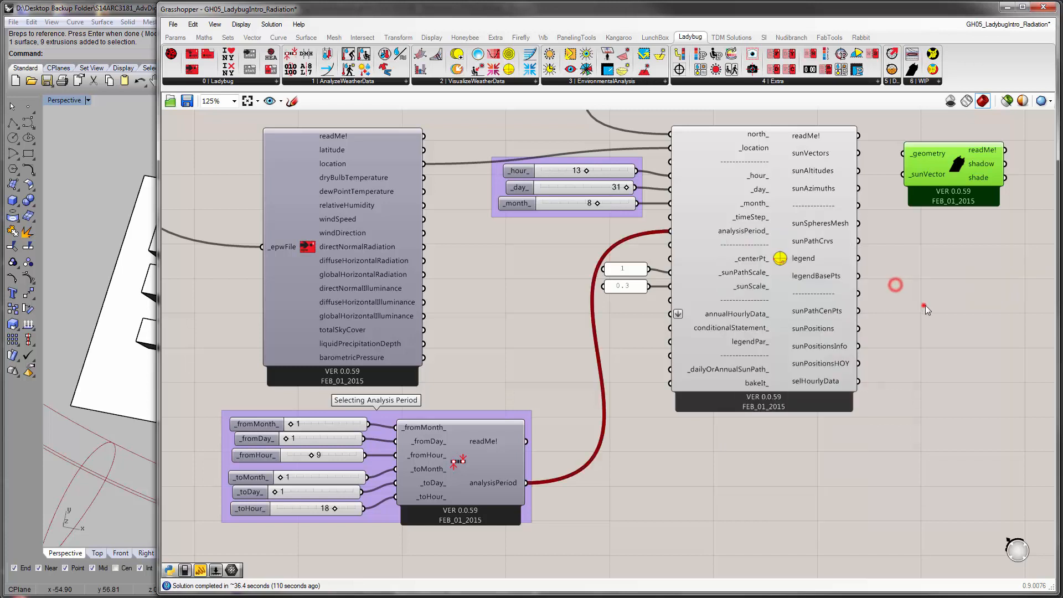
{"action": "right_click_drag", "start_coordinate": [932, 311], "coordinate": [896, 341]}
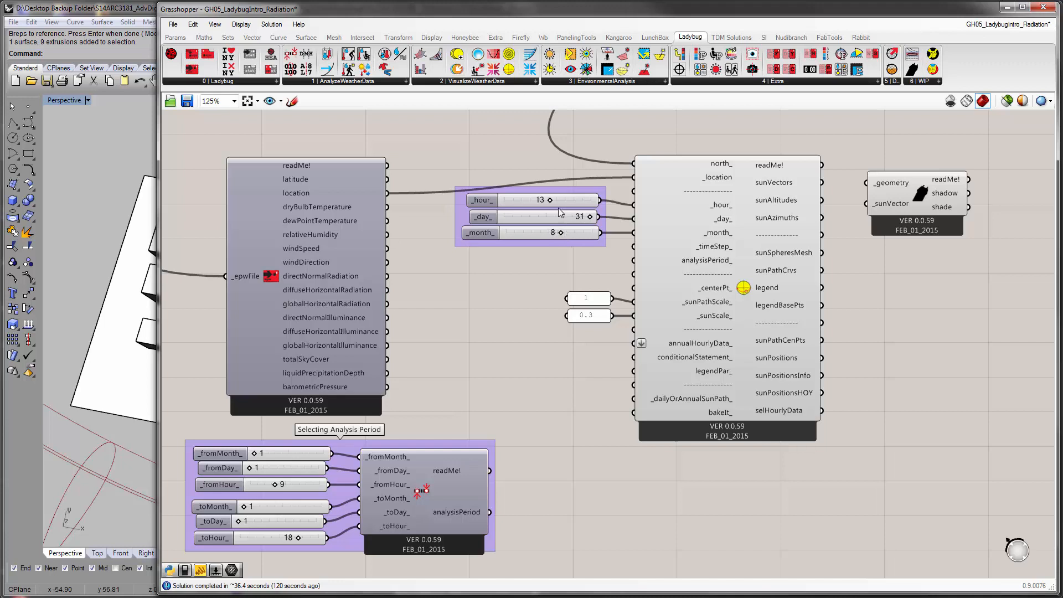
{"action": "right_click_drag", "start_coordinate": [931, 258], "coordinate": [730, 350]}
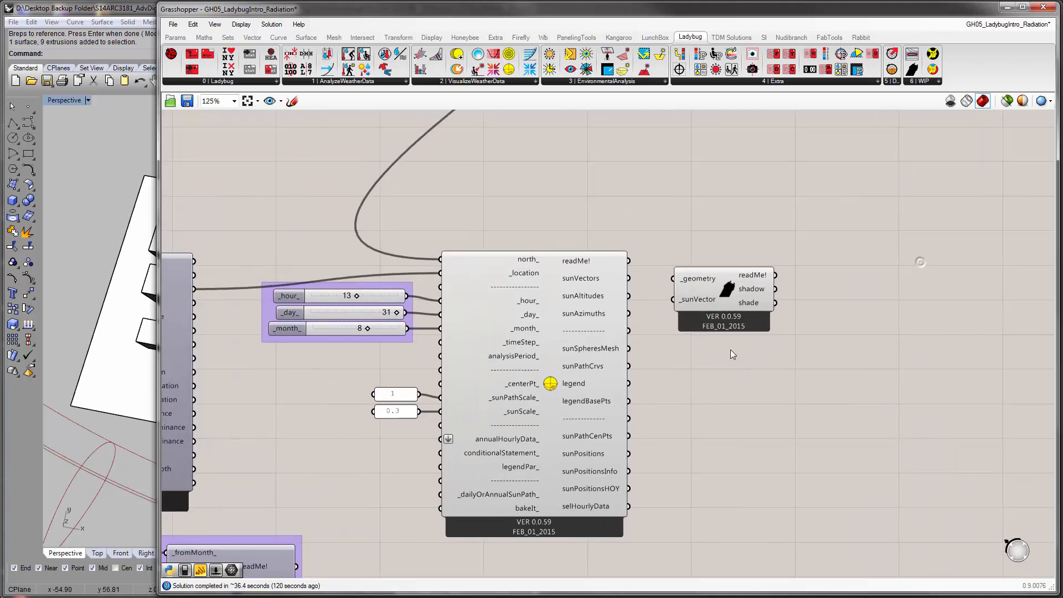
Shift the Shadow Study component slightly away from SunPath and add a Brep parameter above its inputs
{"action": "left_click_drag", "start_coordinate": [706, 300], "coordinate": [732, 294]}
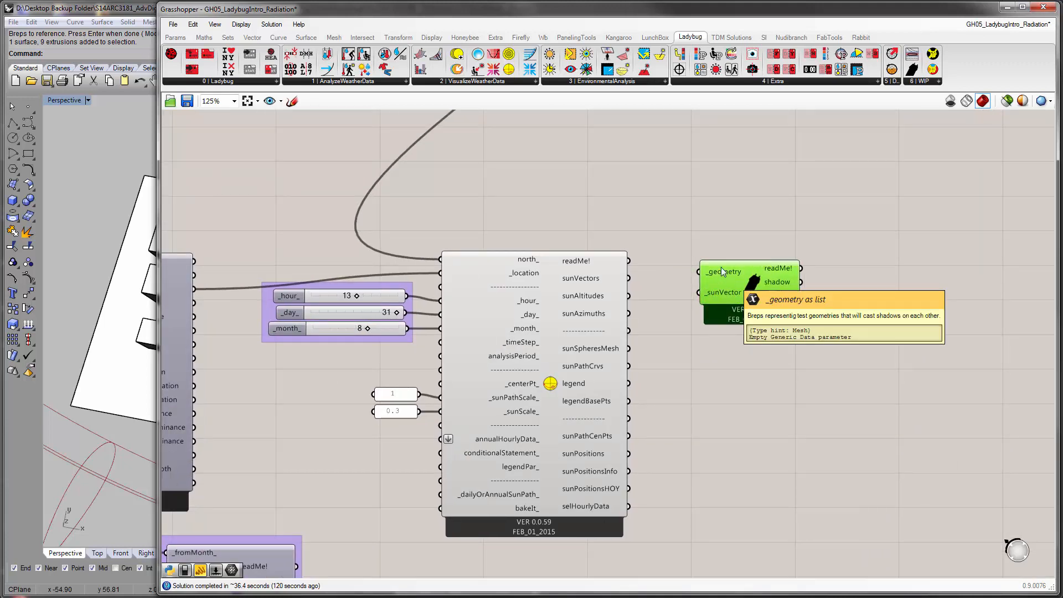
{"action": "left_click", "coordinate": [175, 36]}
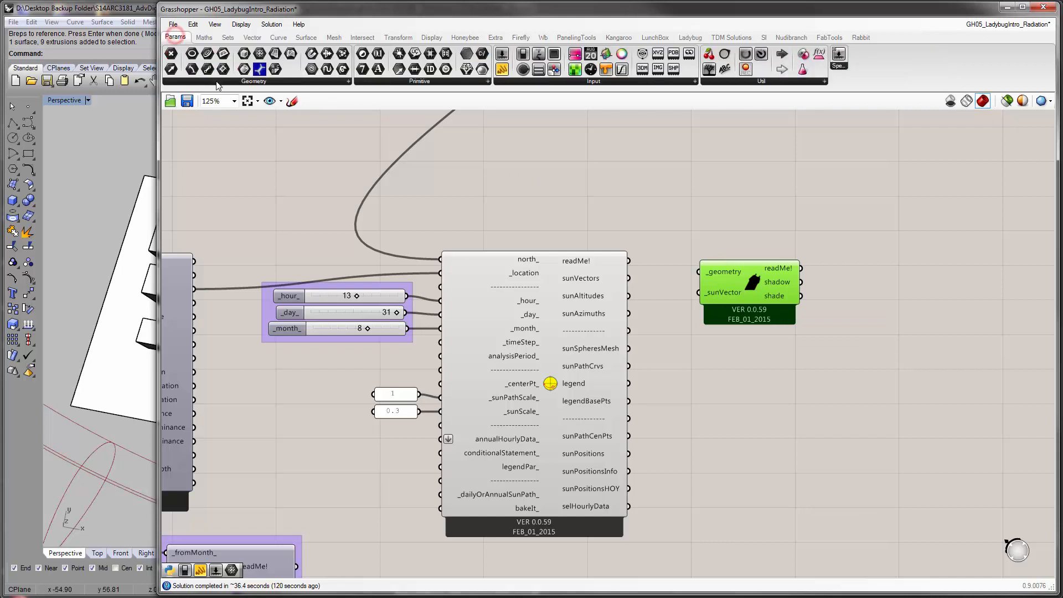
{"action": "left_click", "coordinate": [237, 82]}
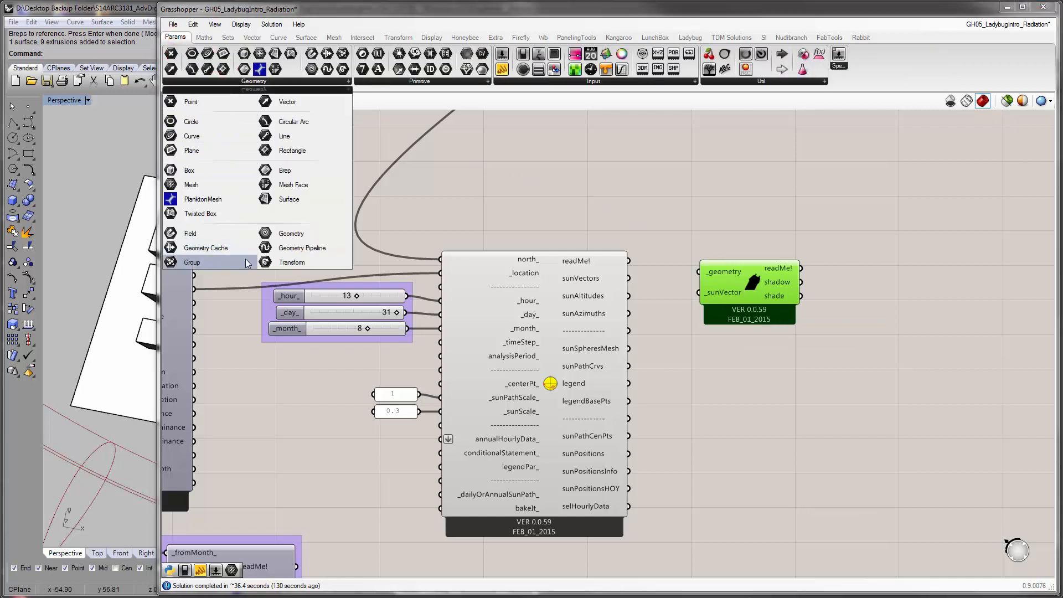
{"action": "left_click_drag", "start_coordinate": [300, 173], "coordinate": [667, 211]}
Reference the ground surface, the test building and all surrounding buildings in Rhino as multiple Breps in the Brep parameter
{"action": "right_click", "coordinate": [667, 211]}
{"action": "left_click", "coordinate": [744, 386]}
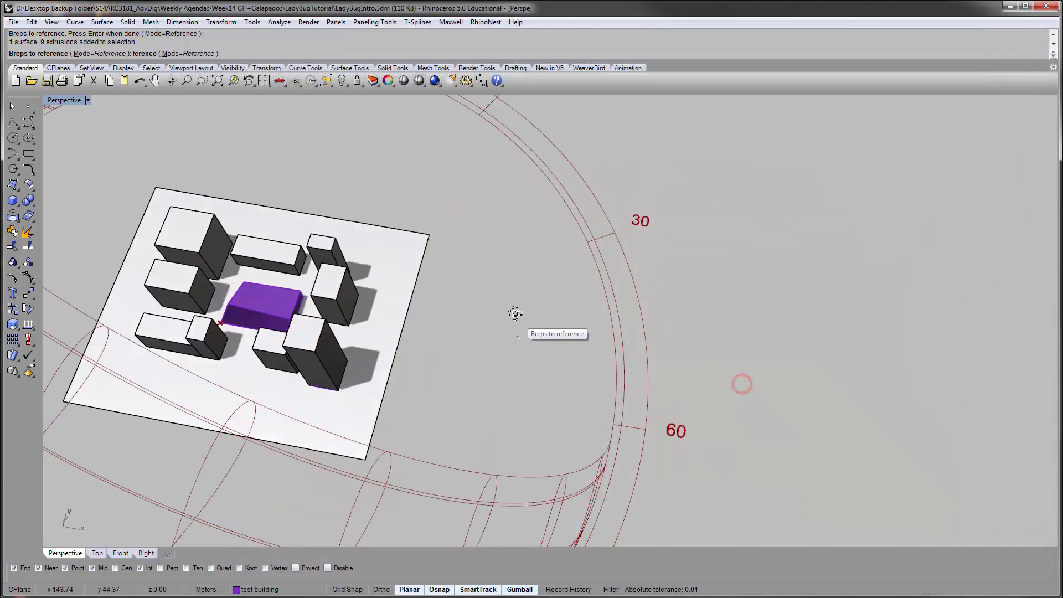
{"action": "left_click_drag", "start_coordinate": [554, 431], "coordinate": [382, 276]}
{"action": "left_click", "coordinate": [278, 367]}
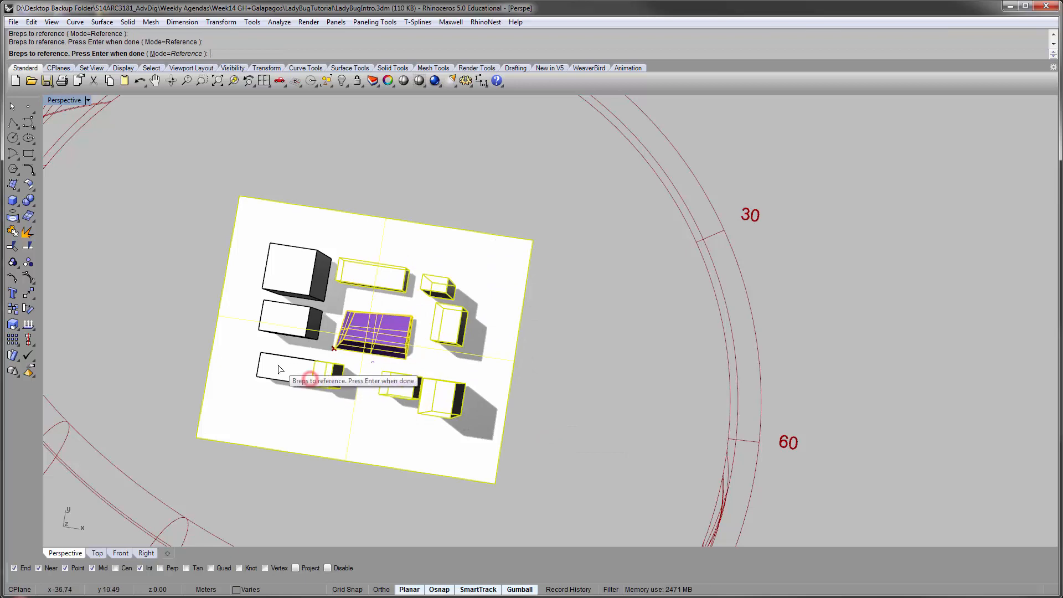
{"action": "left_click", "coordinate": [274, 321]}
{"action": "left_click", "coordinate": [286, 277]}
{"action": "right_click_drag", "start_coordinate": [585, 370], "coordinate": [569, 317]}
{"action": "right_click", "coordinate": [569, 318]}
Connect the Brep parameter to the Shadow Study's _geometry input and line the two components up
{"action": "left_click", "coordinate": [676, 359]}
{"action": "left_click_drag", "start_coordinate": [741, 263], "coordinate": [795, 243]}
{"action": "left_click", "coordinate": [676, 211]}
{"action": "left_click_drag", "start_coordinate": [683, 221], "coordinate": [754, 251]}
{"action": "left_click_drag", "start_coordinate": [688, 239], "coordinate": [719, 250]}
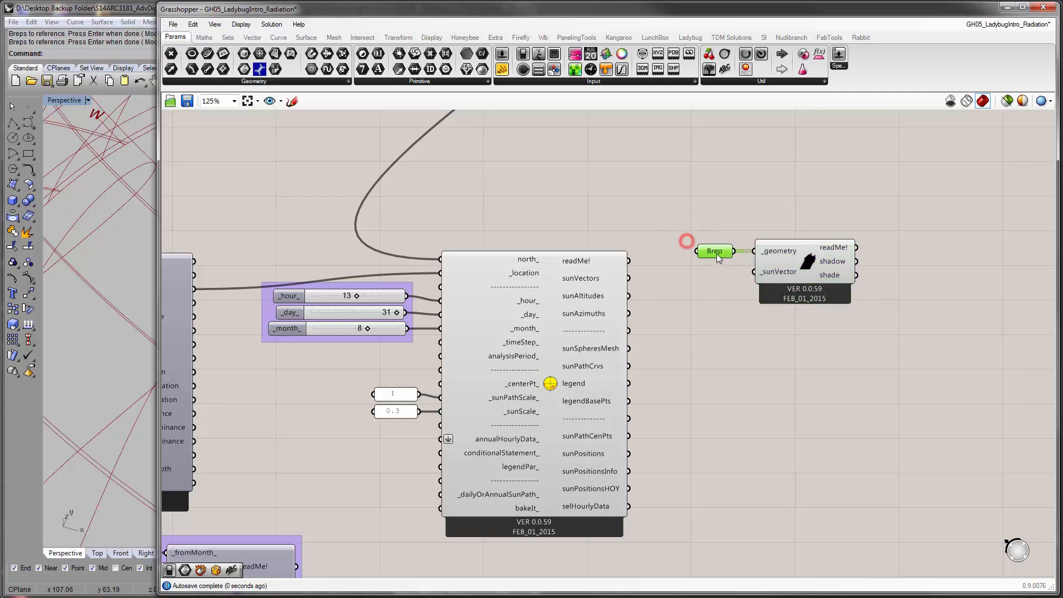
Connect SunPath's sunVectors output to the Shadow Study's _sunVector input
{"action": "left_click", "coordinate": [775, 274]}
{"action": "mouse_move", "coordinate": [596, 278]}
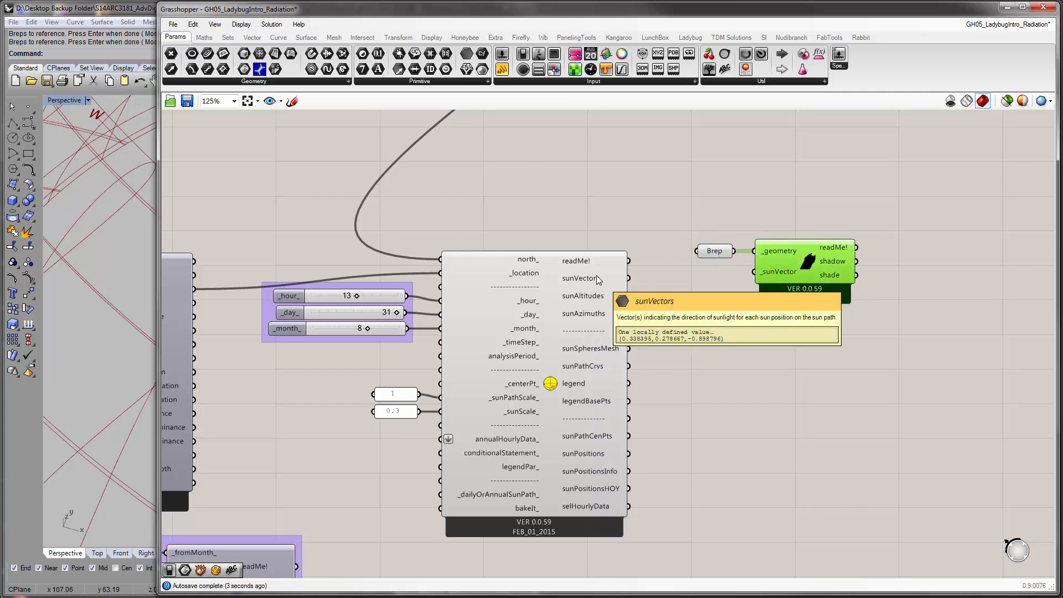
{"action": "left_click_drag", "start_coordinate": [628, 278], "coordinate": [752, 277]}
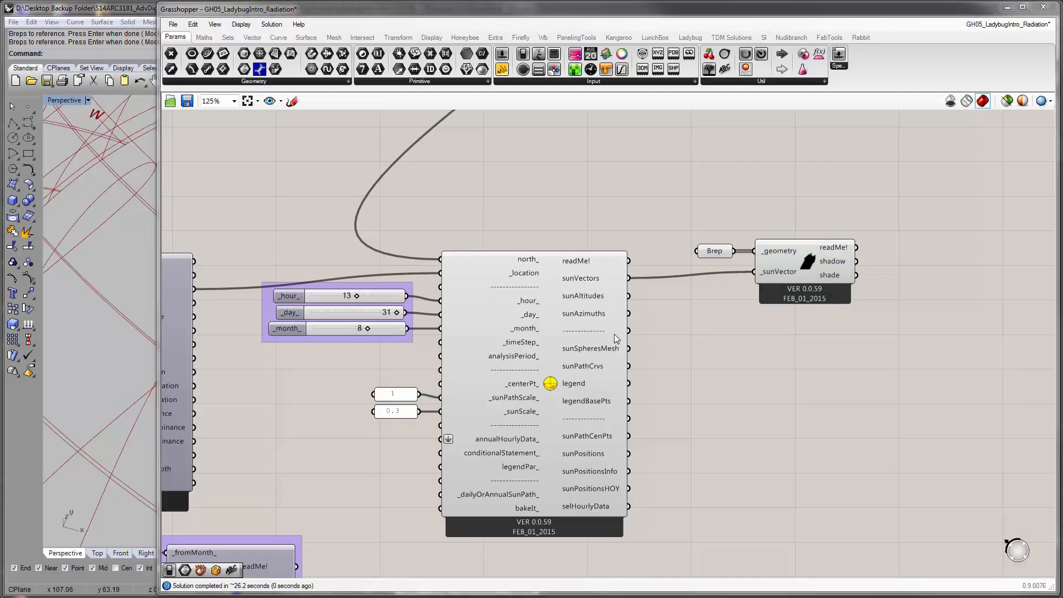
Widen the Rhino viewport to show the site and turn off the Brep parameter's preview
{"action": "left_click_drag", "start_coordinate": [157, 228], "coordinate": [531, 232]}
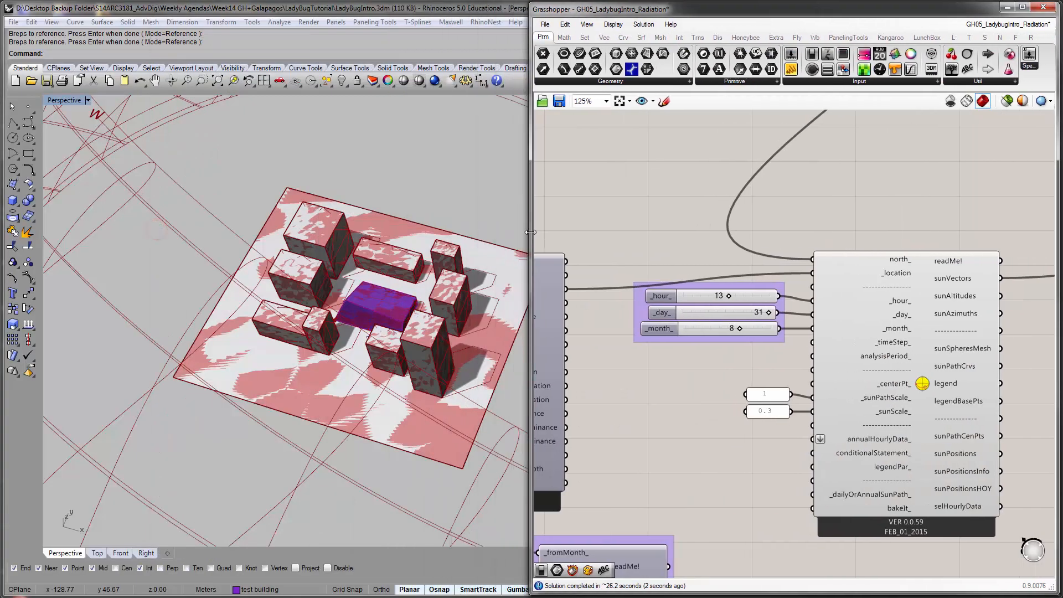
{"action": "right_click_drag", "start_coordinate": [400, 233], "coordinate": [406, 305]}
{"action": "right_click_drag", "start_coordinate": [406, 306], "coordinate": [348, 287], "text": "shift"}
{"action": "right_click_drag", "start_coordinate": [679, 288], "coordinate": [696, 280]}
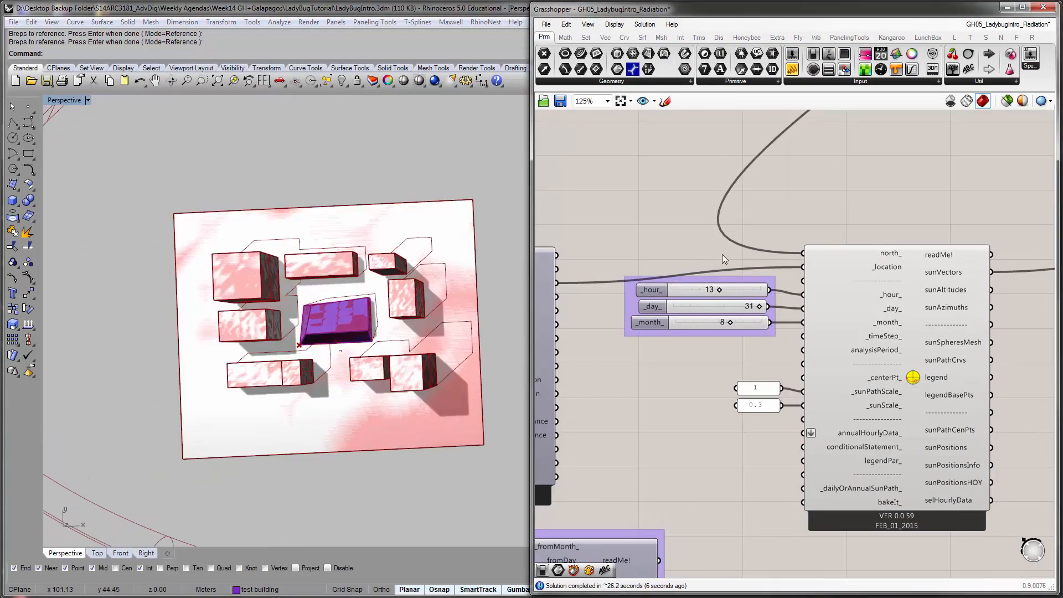
{"action": "scroll", "coordinate": [722, 254], "scroll_direction": "down", "scroll_amount": 3}
{"action": "right_click_drag", "start_coordinate": [767, 149], "coordinate": [702, 426]}
{"action": "right_click_drag", "start_coordinate": [773, 271], "coordinate": [772, 163]}
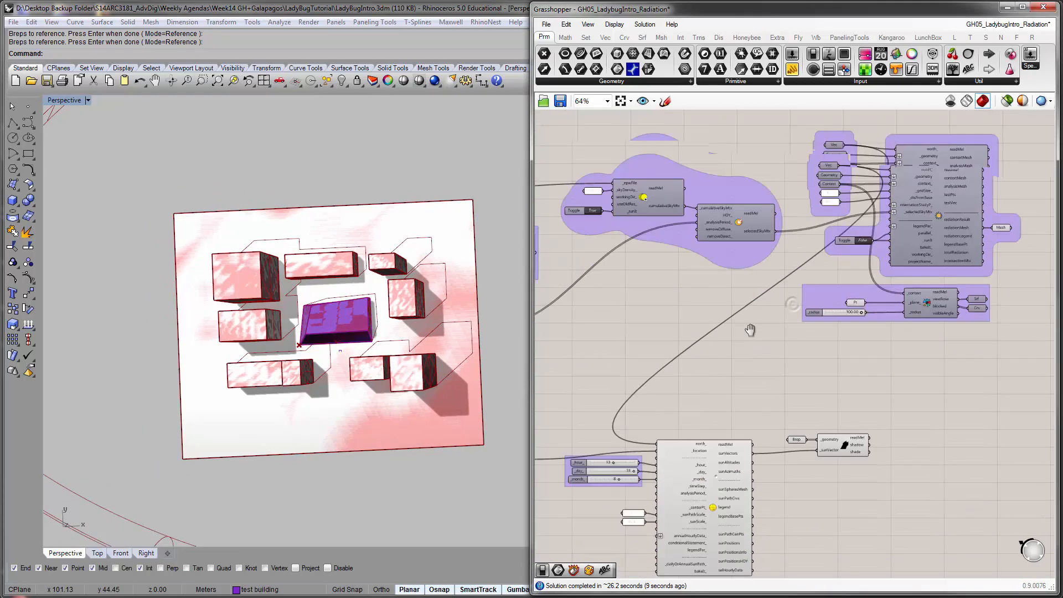
{"action": "scroll", "coordinate": [816, 335], "scroll_direction": "up", "scroll_amount": 5}
{"action": "left_click", "coordinate": [840, 309]}
{"action": "left_click", "coordinate": [808, 245]}
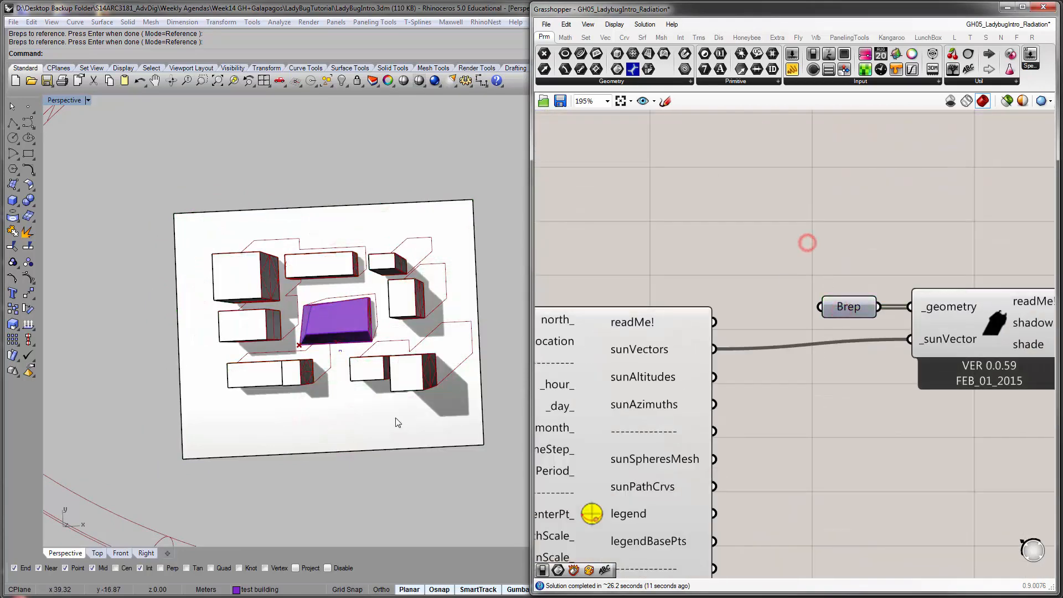
Compare the shadow outlines with the rendered building shadows and the sun's position on the sun path
{"action": "mouse_move", "coordinate": [396, 423]}
{"action": "right_mouse_down"}
{"action": "mouse_move", "coordinate": [387, 408]}
{"action": "mouse_move", "coordinate": [388, 421]}
{"action": "right_mouse_up"}
{"action": "right_click_drag", "start_coordinate": [728, 377], "coordinate": [686, 338]}
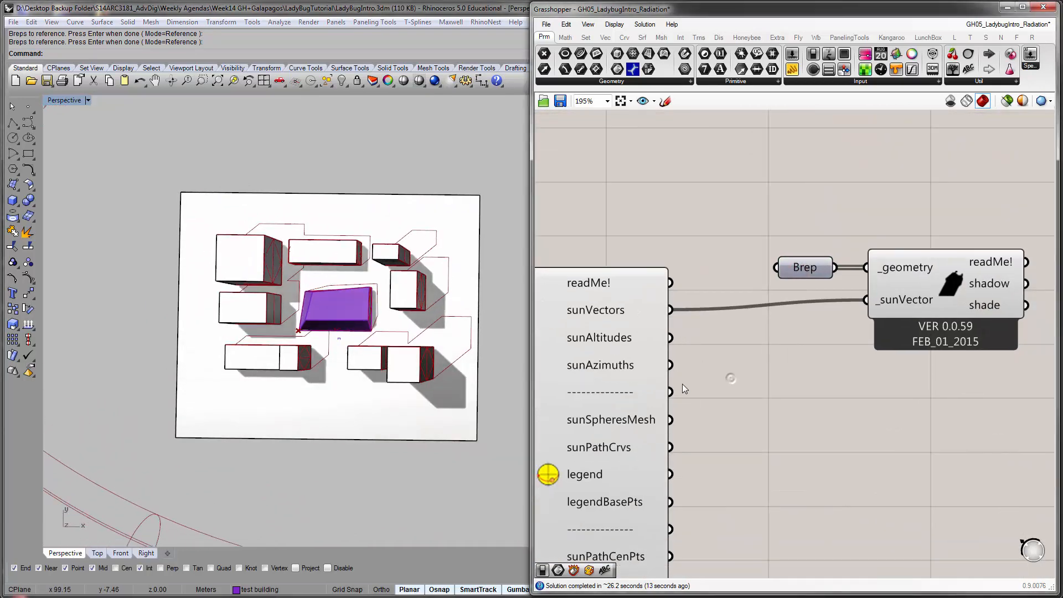
{"action": "mouse_move", "coordinate": [910, 376]}
{"action": "right_mouse_down"}
{"action": "mouse_move", "coordinate": [812, 383]}
{"action": "mouse_move", "coordinate": [917, 362]}
{"action": "right_mouse_up"}
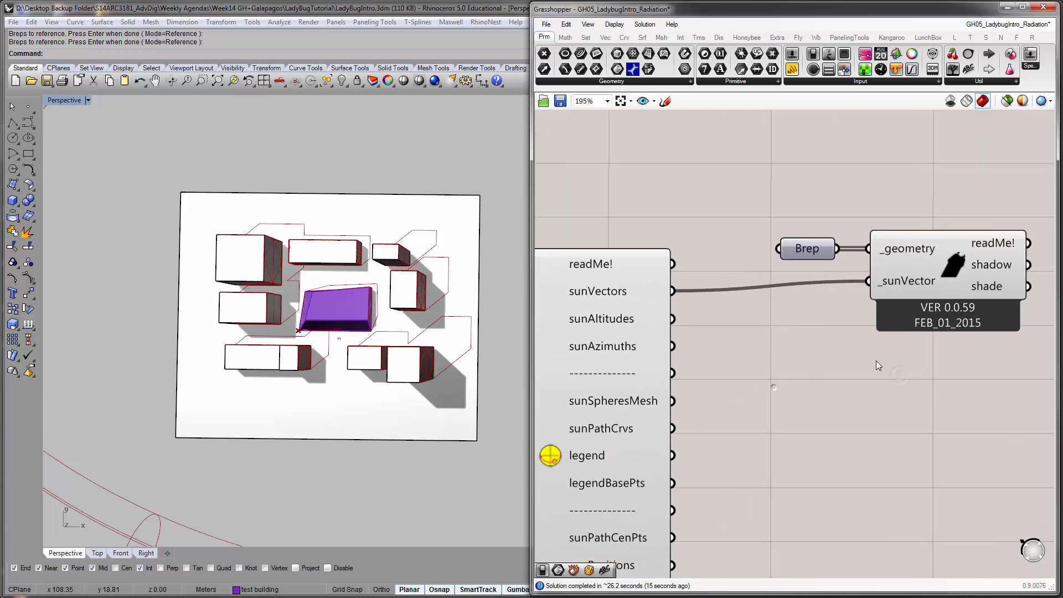
{"action": "right_click_drag", "start_coordinate": [379, 436], "coordinate": [391, 356]}
{"action": "scroll", "coordinate": [327, 355], "scroll_direction": "up", "scroll_amount": 5}
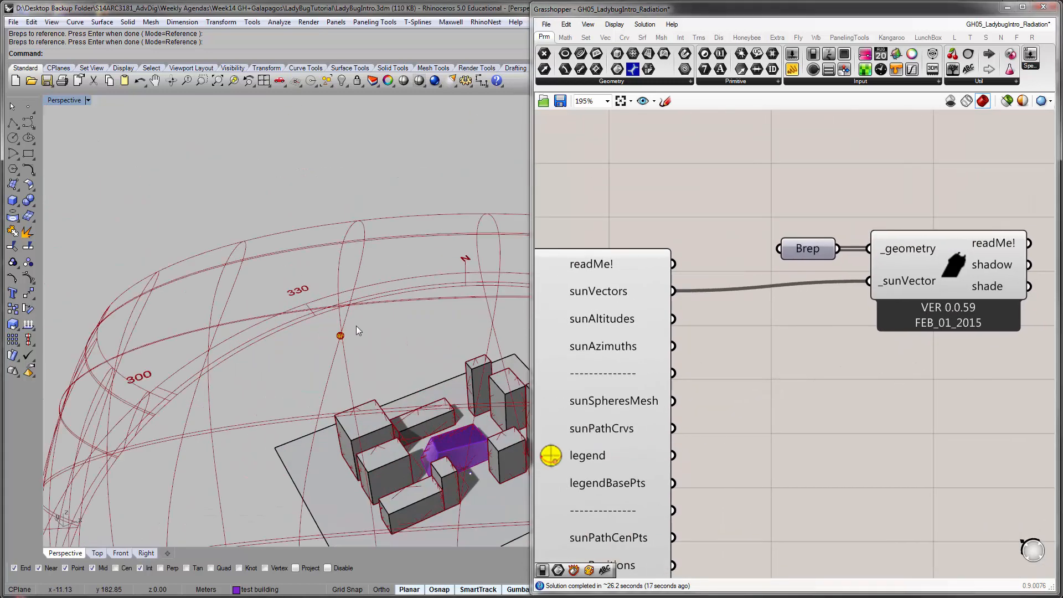
Set the panel feeding SunPath's _sunScale_ input to 1
{"action": "right_click_drag", "start_coordinate": [570, 384], "coordinate": [689, 357]}
{"action": "scroll", "coordinate": [689, 357], "scroll_direction": "down", "scroll_amount": 1}
{"action": "scroll", "coordinate": [647, 354], "scroll_direction": "up", "scroll_amount": 2}
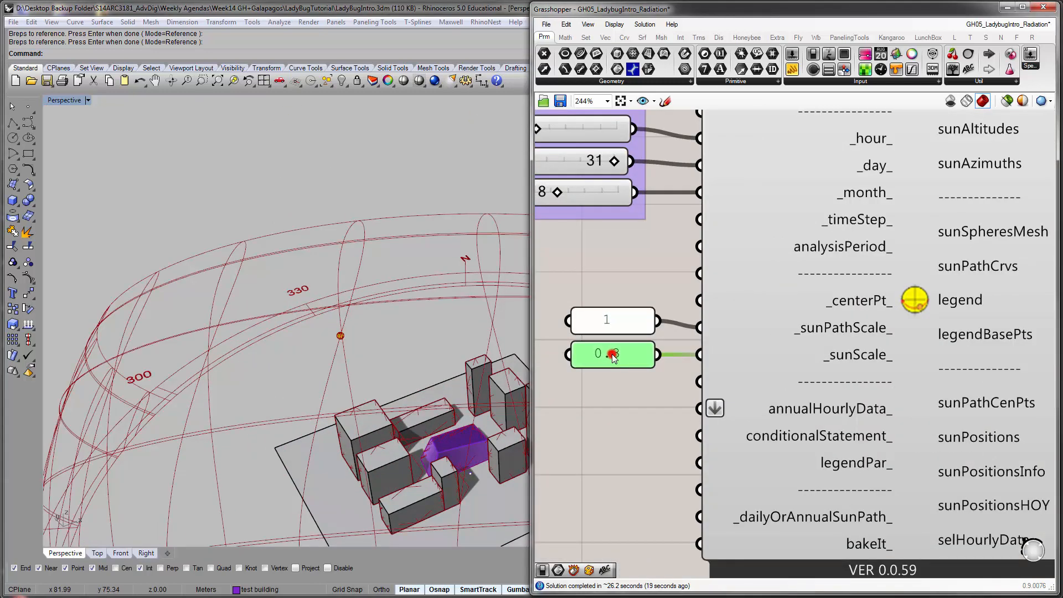
{"action": "double_click", "coordinate": [612, 354]}
{"action": "type", "text": "1"}
{"action": "left_click", "coordinate": [629, 443]}
{"action": "left_click", "coordinate": [620, 263]}
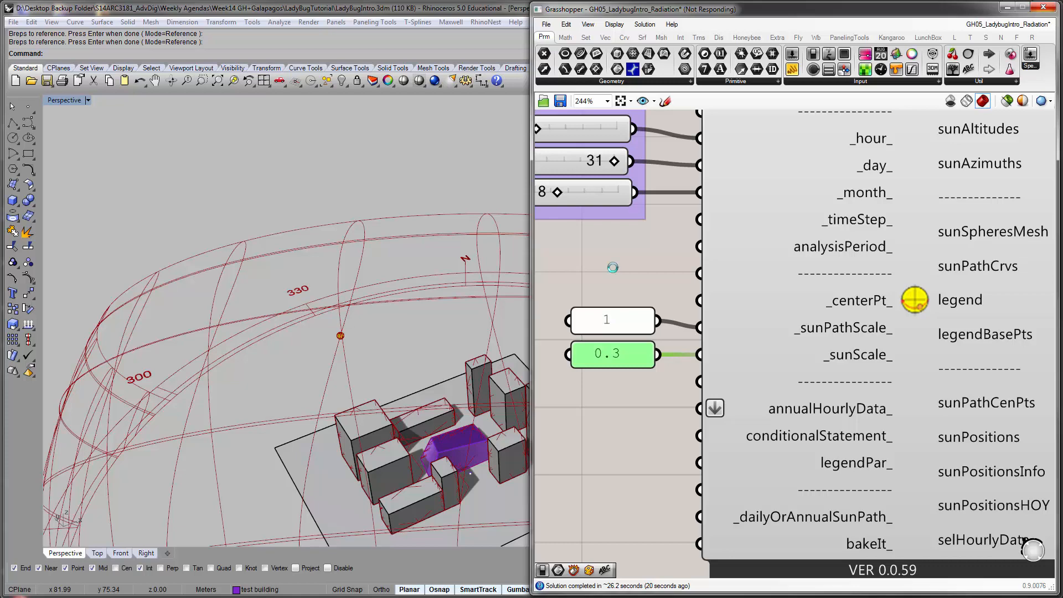
{"action": "left_click", "coordinate": [624, 271]}
Inspect the rescaled sun sphere on the sun path from several angles in Rhino
{"action": "left_click", "coordinate": [315, 212]}
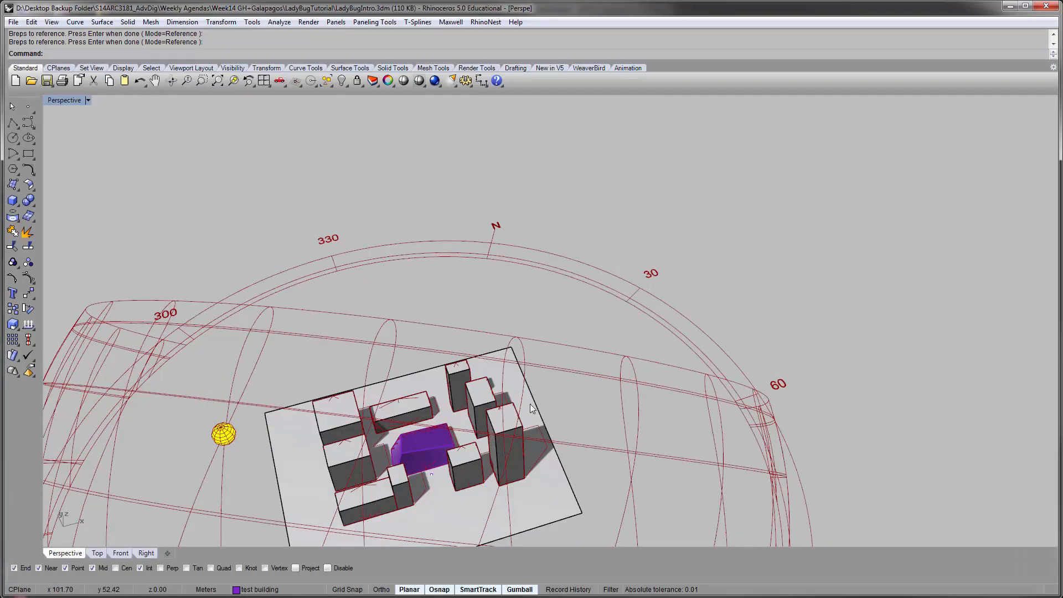
{"action": "right_click_drag", "start_coordinate": [530, 404], "coordinate": [529, 374]}
{"action": "scroll", "coordinate": [528, 370], "scroll_direction": "down", "scroll_amount": 2}
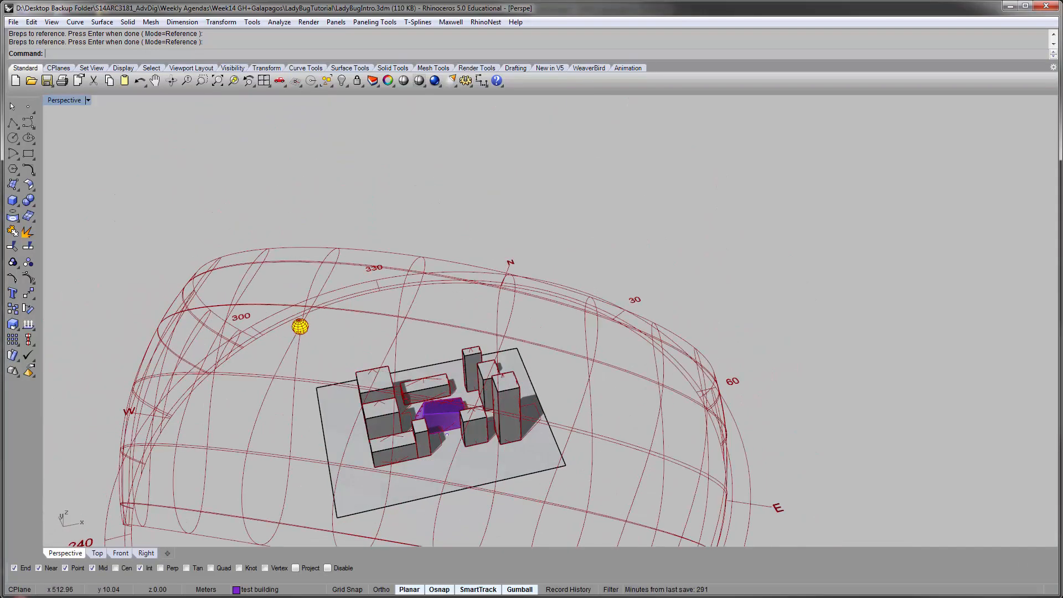
{"action": "key", "text": "alt+Tab"}
{"action": "right_click_drag", "start_coordinate": [355, 302], "coordinate": [337, 336]}
{"action": "scroll", "coordinate": [267, 412], "scroll_direction": "up", "scroll_amount": 5}
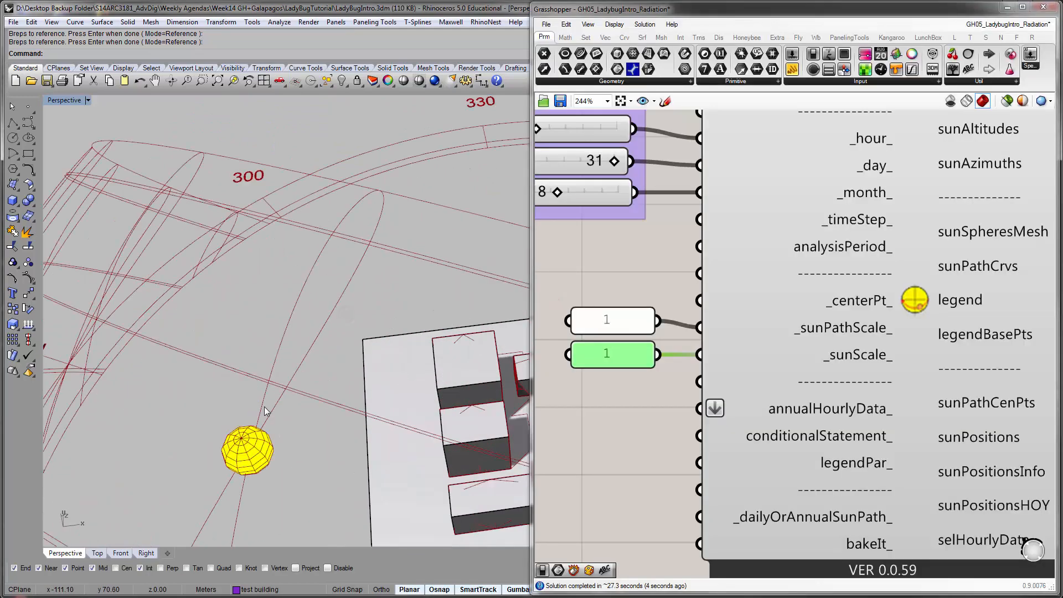
Add a Brep parameter beside the outputs of the shadow component
{"action": "scroll", "coordinate": [264, 411], "scroll_direction": "down", "scroll_amount": 5}
{"action": "right_click_drag", "start_coordinate": [266, 401], "coordinate": [331, 381]}
{"action": "scroll", "coordinate": [823, 326], "scroll_direction": "down", "scroll_amount": 4}
{"action": "right_click_drag", "start_coordinate": [872, 324], "coordinate": [697, 401]}
{"action": "scroll", "coordinate": [869, 313], "scroll_direction": "up", "scroll_amount": 2}
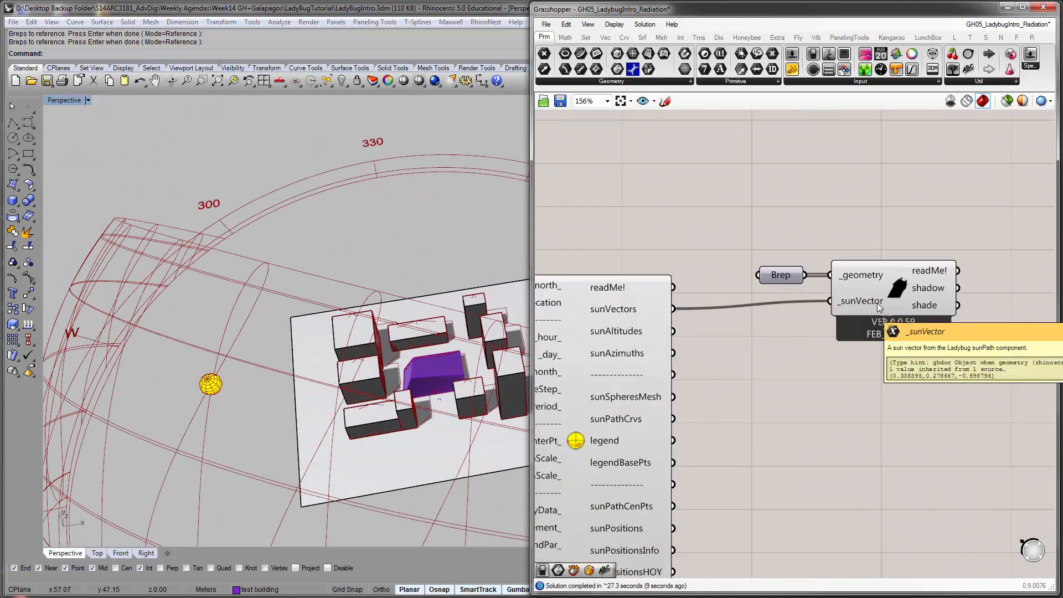
{"action": "right_click_drag", "start_coordinate": [877, 303], "coordinate": [743, 320]}
{"action": "scroll", "coordinate": [798, 306], "scroll_direction": "up", "scroll_amount": 3}
{"action": "right_click_drag", "start_coordinate": [689, 349], "coordinate": [749, 360]}
{"action": "scroll", "coordinate": [756, 352], "scroll_direction": "down", "scroll_amount": 2}
{"action": "right_click_drag", "start_coordinate": [883, 330], "coordinate": [778, 325]}
{"action": "double_click", "coordinate": [778, 265]}
{"action": "type", "text": "bre"}
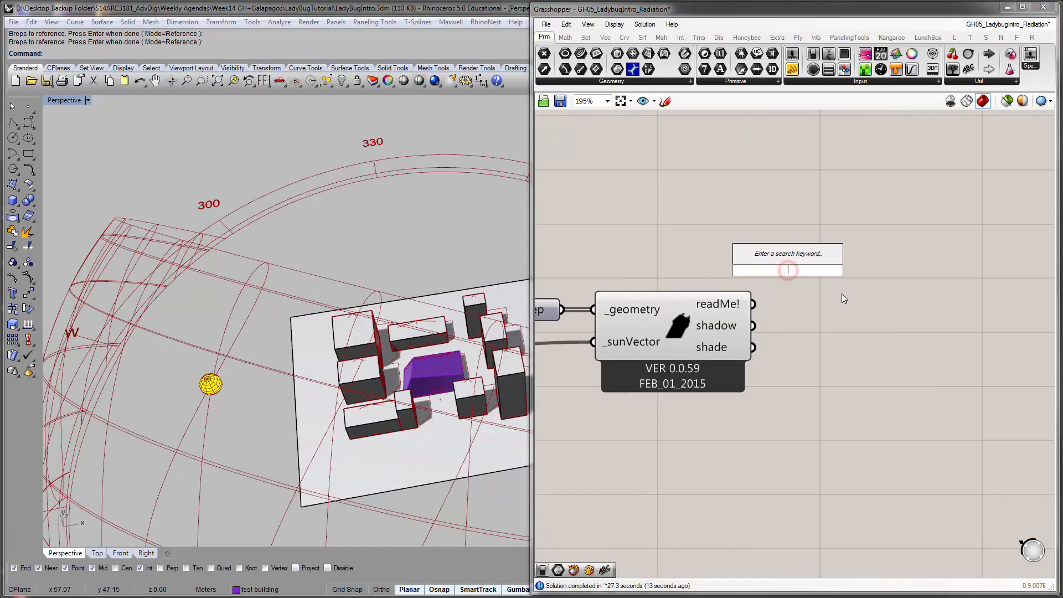
{"action": "left_click", "coordinate": [785, 242]}
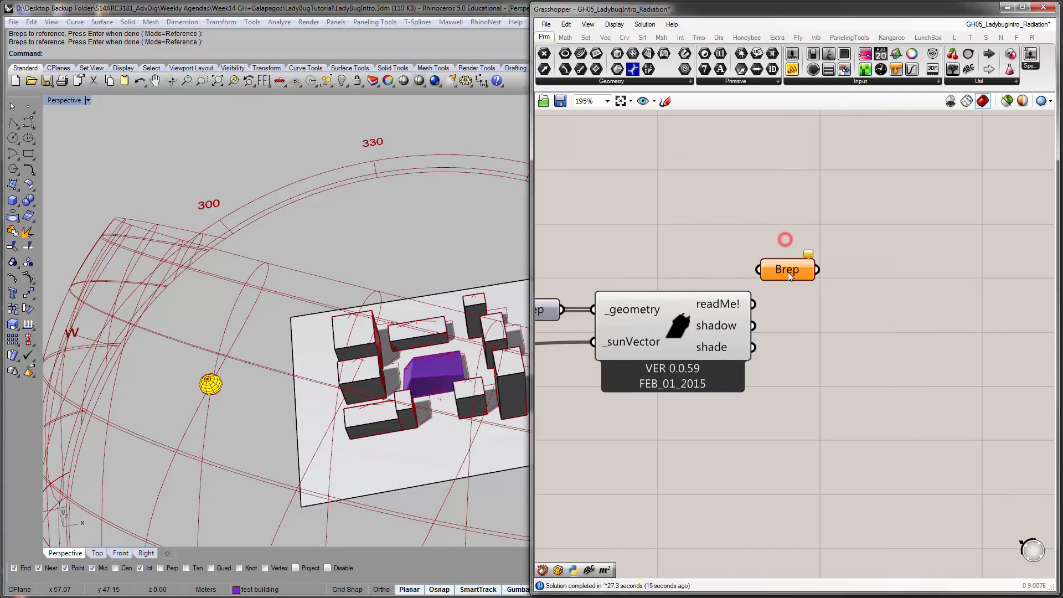
{"action": "left_click_drag", "start_coordinate": [789, 271], "coordinate": [828, 331]}
Connect the shadow output to one Brep parameter and the shade output to a second Brep parameter
{"action": "scroll", "coordinate": [820, 324], "scroll_direction": "up", "scroll_amount": 3}
{"action": "left_click_drag", "start_coordinate": [725, 321], "coordinate": [838, 368]}
{"action": "left_click_drag", "start_coordinate": [725, 356], "coordinate": [788, 363]}
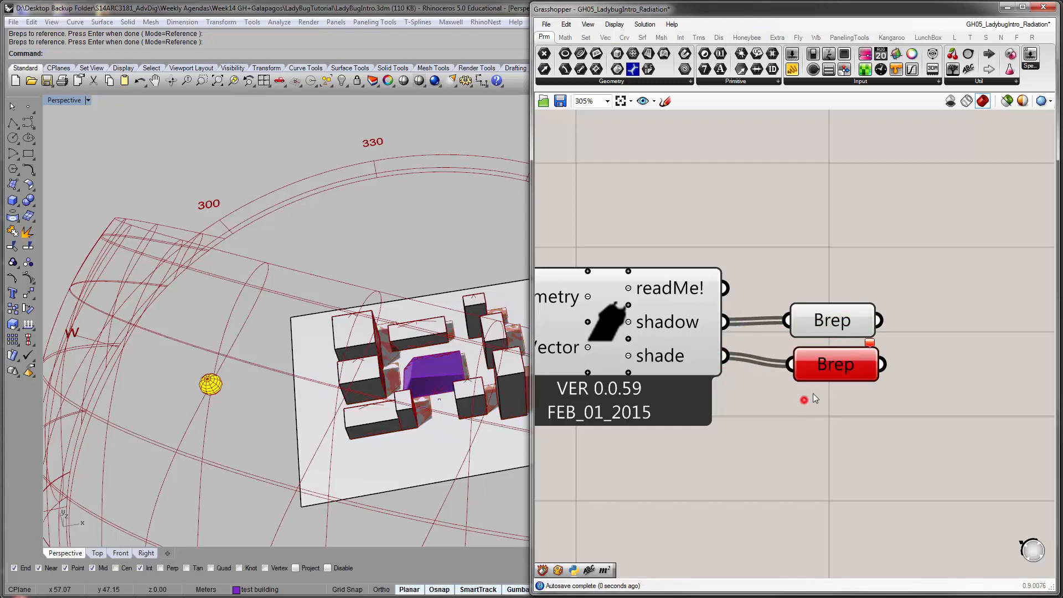
Read the error on the Brep parameter fed by shade and inspect the shadows around the site model
{"action": "right_click_drag", "start_coordinate": [454, 310], "coordinate": [420, 361]}
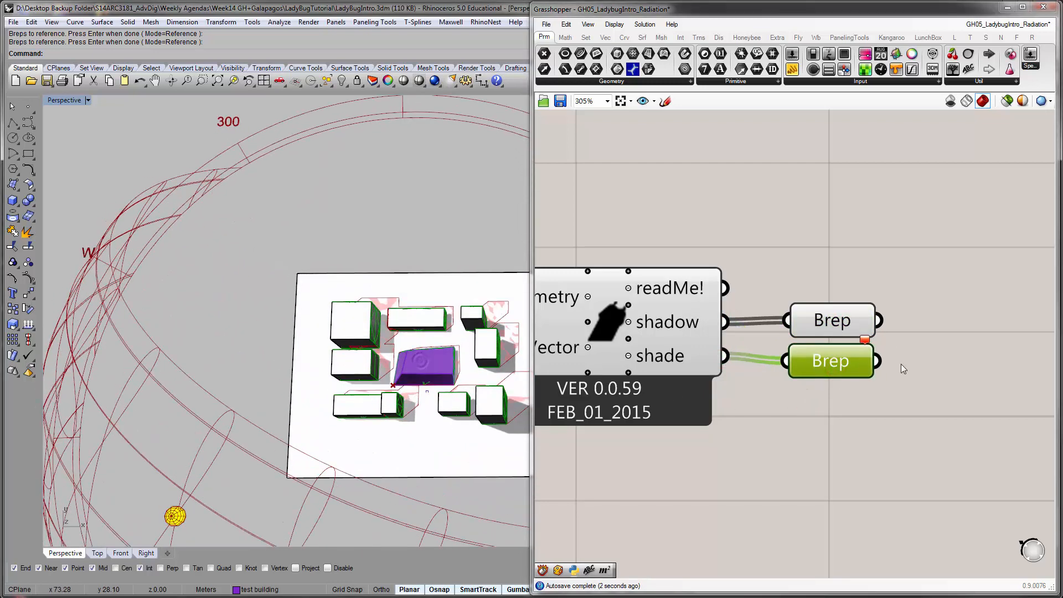
{"action": "mouse_move", "coordinate": [867, 344]}
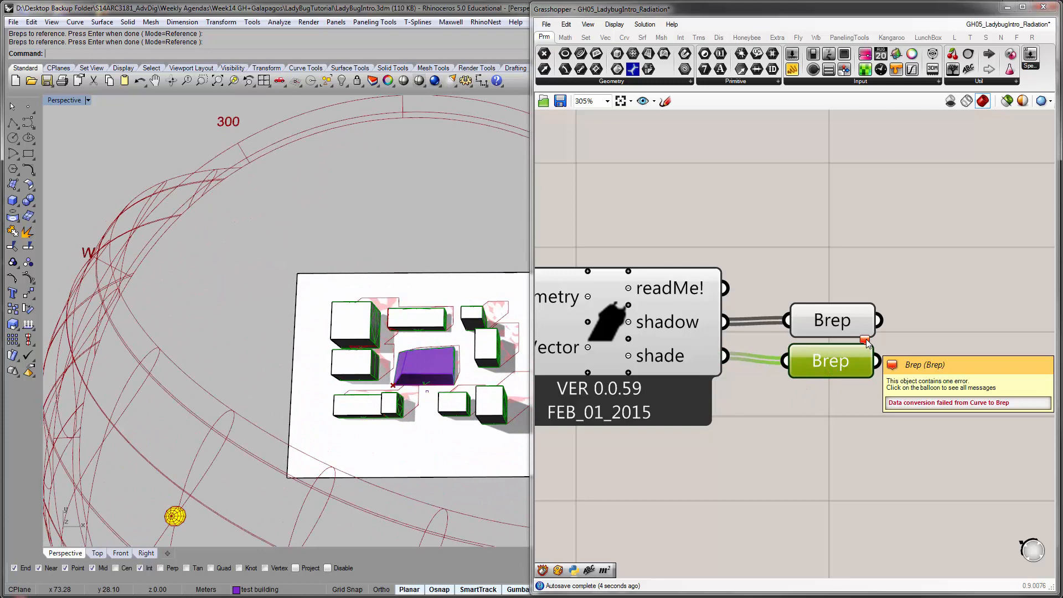
{"action": "right_click_drag", "start_coordinate": [757, 370], "coordinate": [799, 397]}
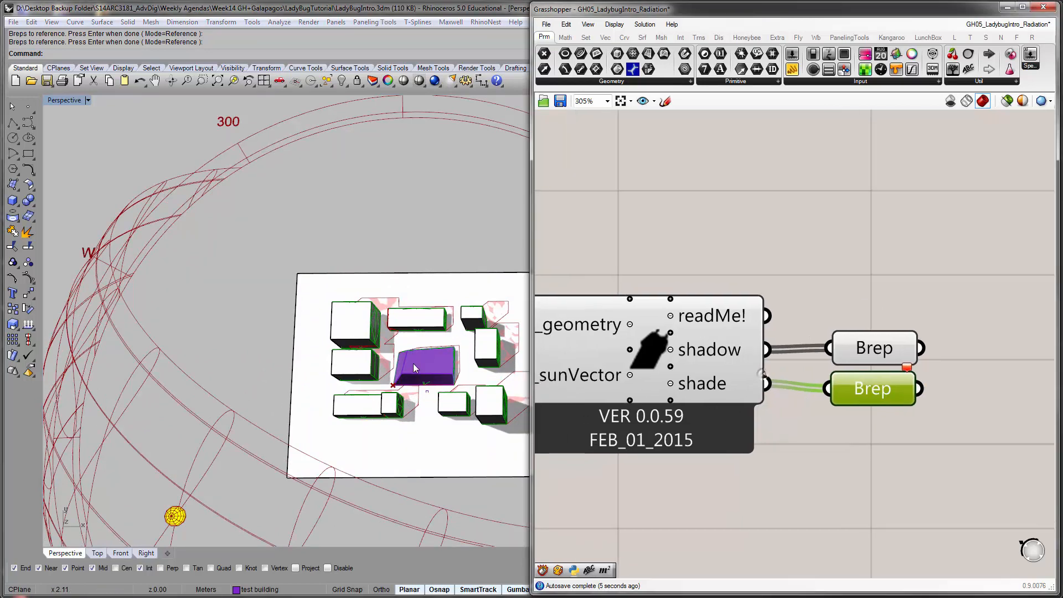
{"action": "mouse_move", "coordinate": [431, 351]}
{"action": "right_mouse_down"}
{"action": "mouse_move", "coordinate": [422, 345]}
{"action": "mouse_move", "coordinate": [425, 359]}
{"action": "right_mouse_up"}
{"action": "left_click", "coordinate": [811, 486]}
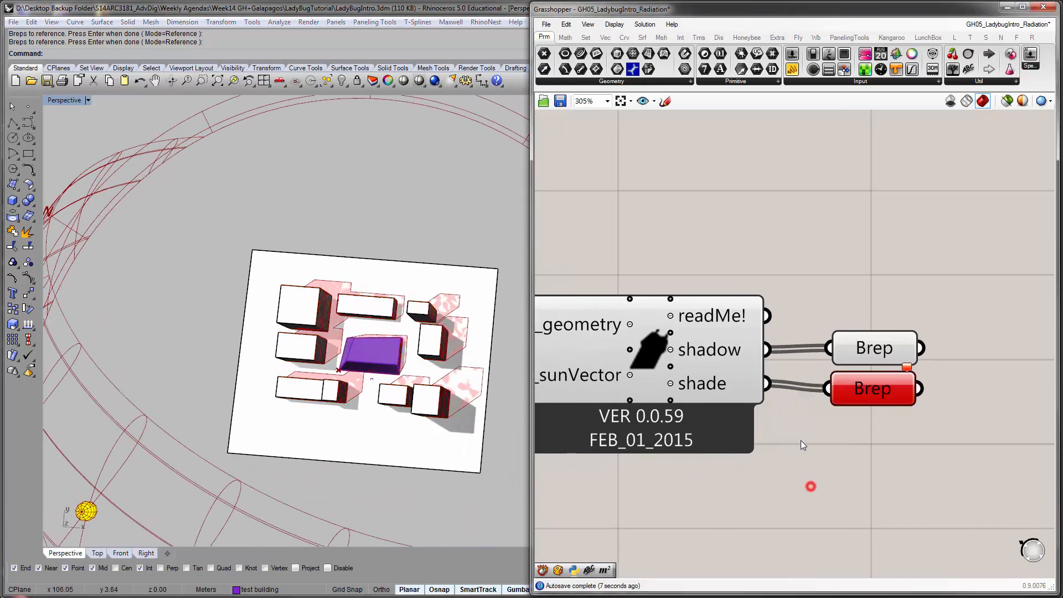
{"action": "right_click_drag", "start_coordinate": [802, 443], "coordinate": [813, 452]}
{"action": "scroll", "coordinate": [415, 386], "scroll_direction": "up", "scroll_amount": 4}
{"action": "right_click_drag", "start_coordinate": [425, 392], "coordinate": [413, 375]}
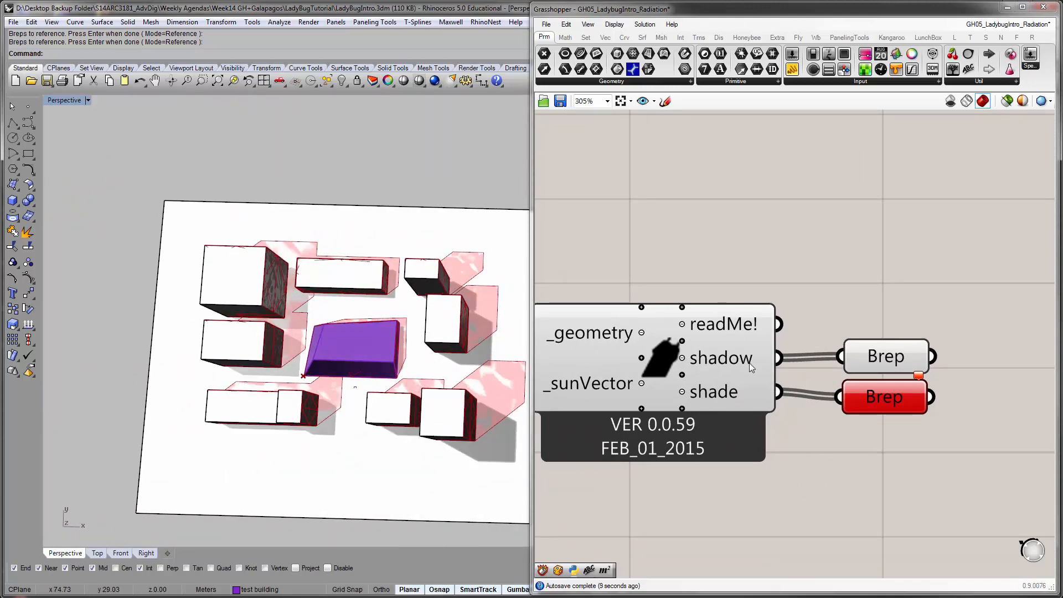
Select the Brep parameter fed by shadow and examine its highlighted ground shadows between the buildings
{"action": "left_click", "coordinate": [869, 361]}
{"action": "right_click_drag", "start_coordinate": [439, 309], "coordinate": [343, 344]}
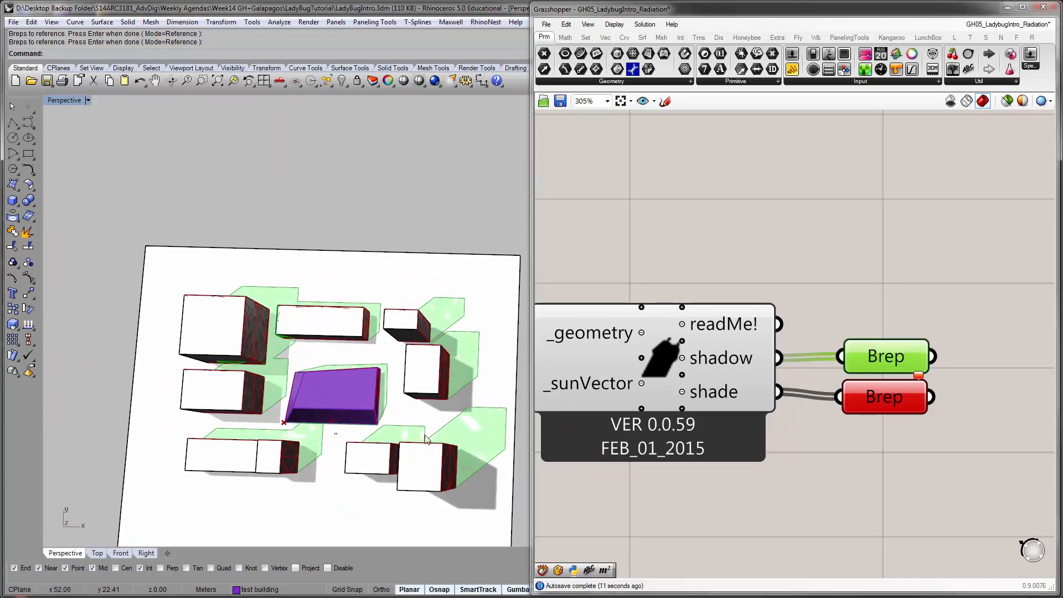
{"action": "right_click_drag", "start_coordinate": [426, 439], "coordinate": [427, 382]}
{"action": "scroll", "coordinate": [337, 380], "scroll_direction": "up", "scroll_amount": 12}
{"action": "right_click_drag", "start_coordinate": [339, 375], "coordinate": [365, 317]}
{"action": "scroll", "coordinate": [370, 298], "scroll_direction": "down", "scroll_amount": 9}
Select the Brep parameter fed by shade and examine which building faces it highlights from several angles
{"action": "left_click", "coordinate": [868, 392]}
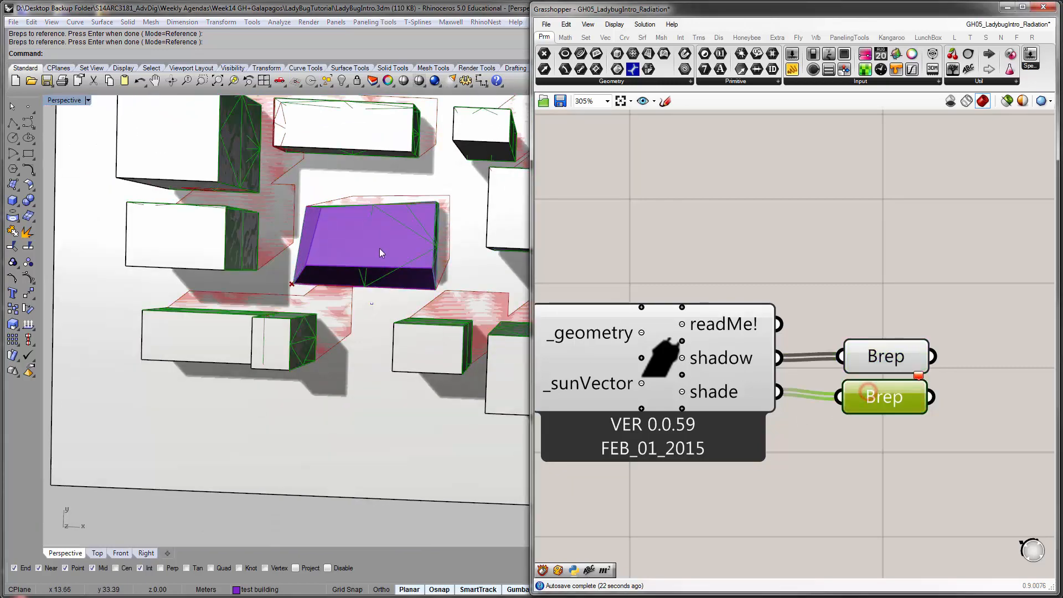
{"action": "right_click_drag", "start_coordinate": [381, 253], "coordinate": [327, 408]}
{"action": "scroll", "coordinate": [330, 351], "scroll_direction": "up", "scroll_amount": 4}
{"action": "scroll", "coordinate": [434, 254], "scroll_direction": "down", "scroll_amount": 5}
{"action": "right_click_drag", "start_coordinate": [434, 254], "coordinate": [445, 362]}
{"action": "scroll", "coordinate": [482, 337], "scroll_direction": "down", "scroll_amount": 2}
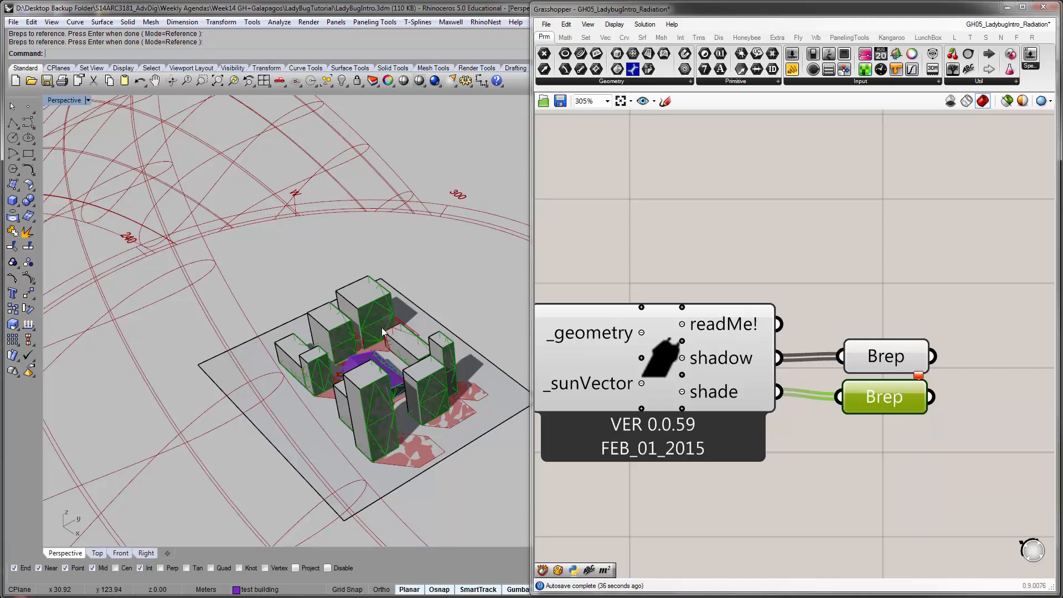
{"action": "right_click_drag", "start_coordinate": [345, 304], "coordinate": [292, 315]}
{"action": "scroll", "coordinate": [319, 249], "scroll_direction": "up", "scroll_amount": 5}
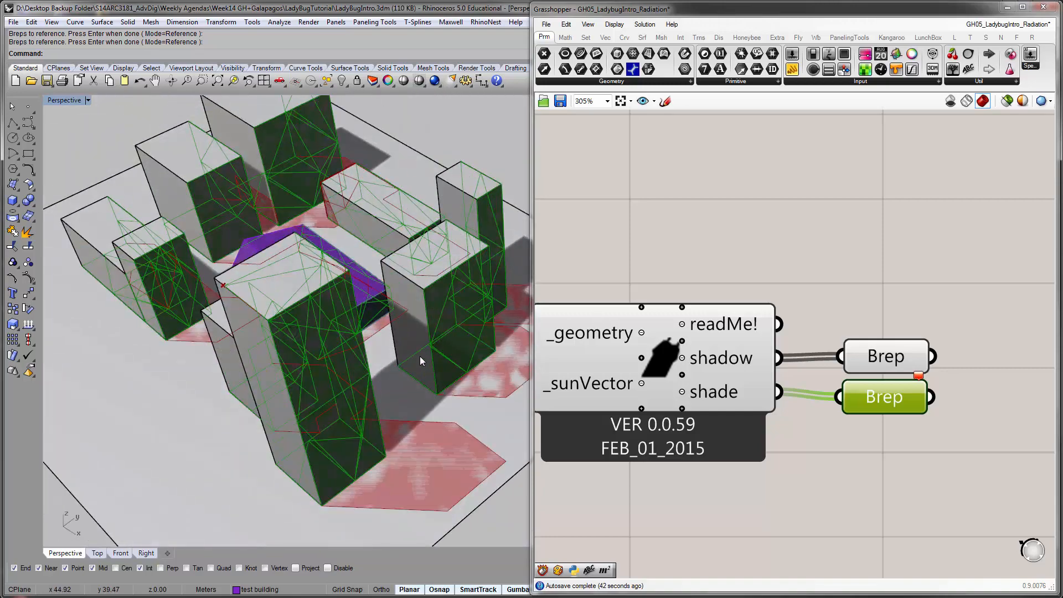
{"action": "right_click_drag", "start_coordinate": [420, 361], "coordinate": [454, 301]}
{"action": "scroll", "coordinate": [454, 388], "scroll_direction": "down", "scroll_amount": 6}
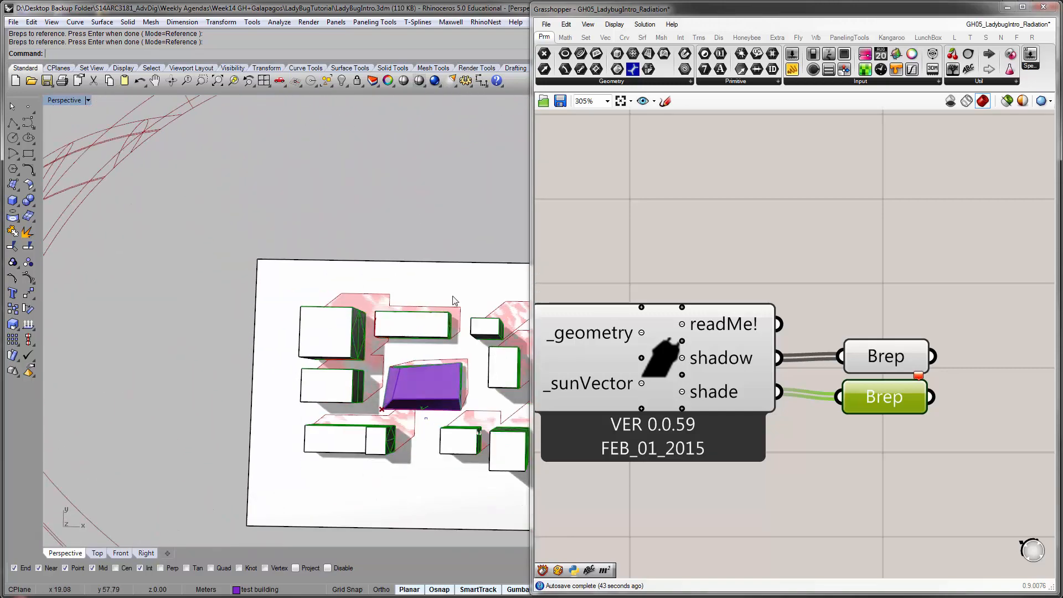
Clear the selection and set the sun path's hour slider to 5
{"action": "scroll", "coordinate": [449, 266], "scroll_direction": "down", "scroll_amount": 6}
{"action": "right_click_drag", "start_coordinate": [321, 402], "coordinate": [423, 310]}
{"action": "scroll", "coordinate": [314, 386], "scroll_direction": "up", "scroll_amount": 2}
{"action": "left_click", "coordinate": [670, 237]}
{"action": "right_click_drag", "start_coordinate": [689, 276], "coordinate": [685, 252]}
{"action": "scroll", "coordinate": [675, 253], "scroll_direction": "down", "scroll_amount": 4}
{"action": "right_click_drag", "start_coordinate": [639, 261], "coordinate": [845, 271]}
{"action": "right_click_drag", "start_coordinate": [377, 310], "coordinate": [407, 319]}
{"action": "scroll", "coordinate": [391, 321], "scroll_direction": "up", "scroll_amount": 4}
{"action": "right_click_drag", "start_coordinate": [407, 319], "coordinate": [343, 325], "text": "shift"}
{"action": "right_click_drag", "start_coordinate": [543, 420], "coordinate": [740, 381]}
{"action": "scroll", "coordinate": [668, 299], "scroll_direction": "up", "scroll_amount": 4}
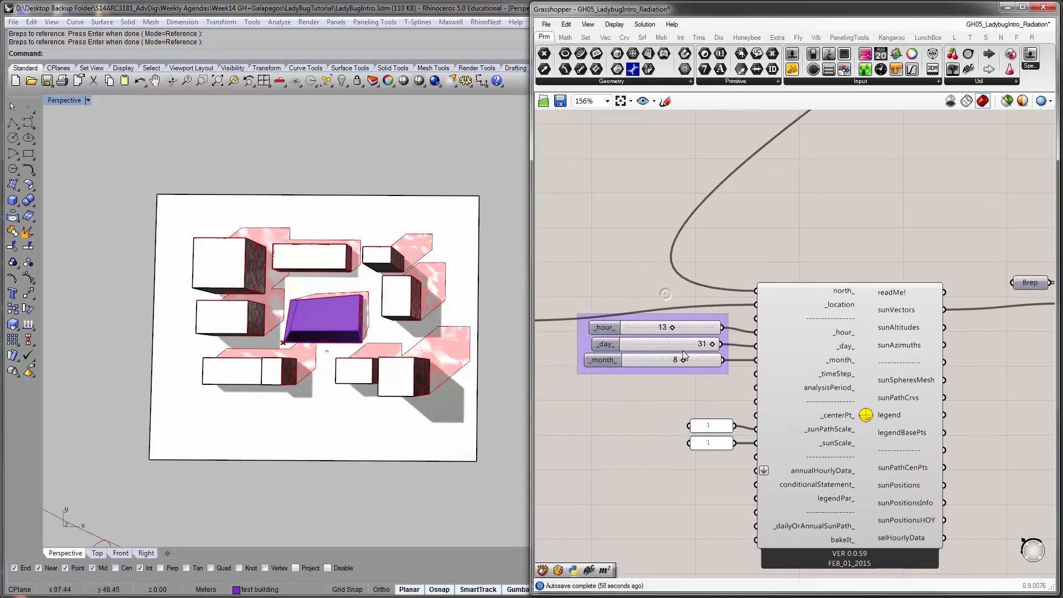
{"action": "double_click", "coordinate": [698, 323]}
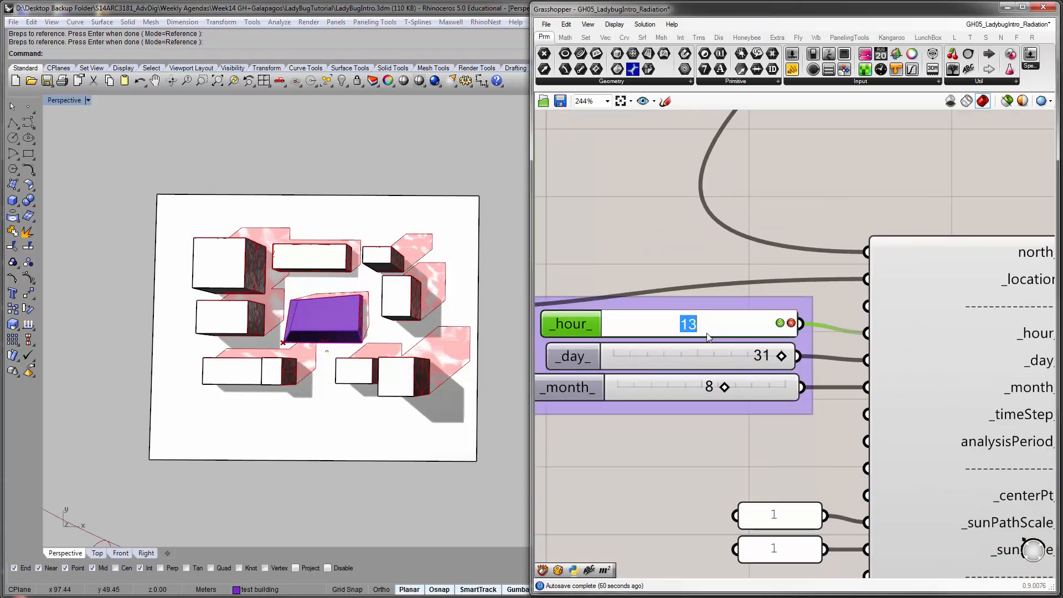
{"action": "type", "text": "5"}
{"action": "key", "text": "Return"}
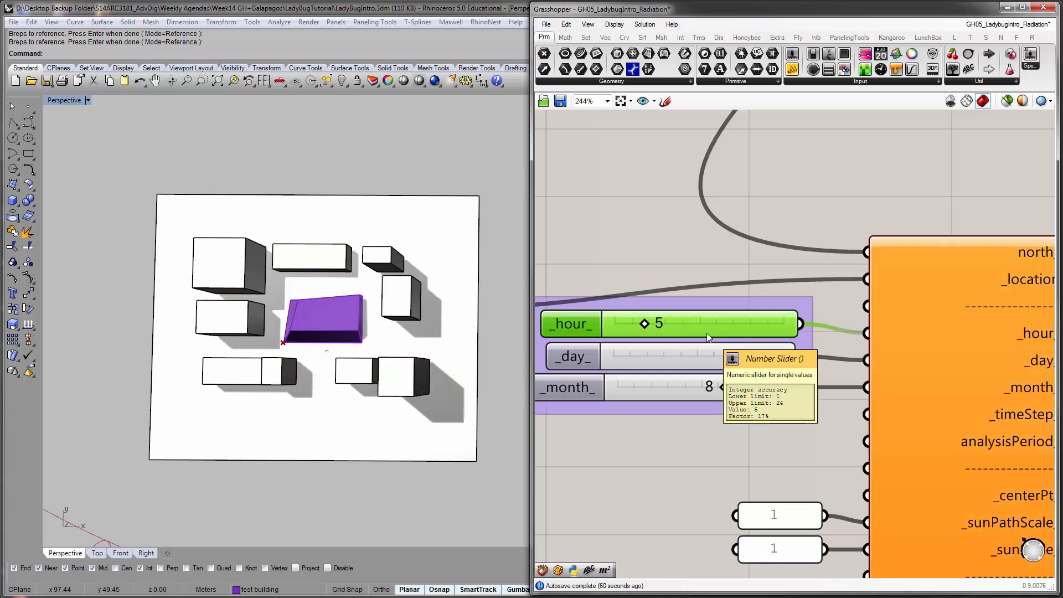
Set the sun path's hour slider to 17
{"action": "double_click", "coordinate": [696, 318]}
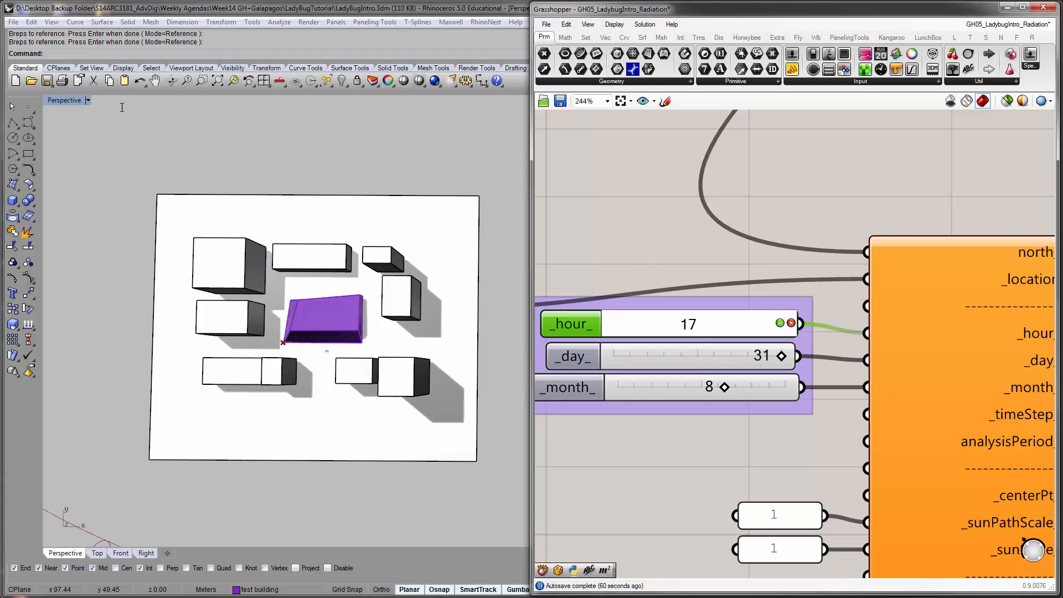
{"action": "left_click", "coordinate": [818, 88]}
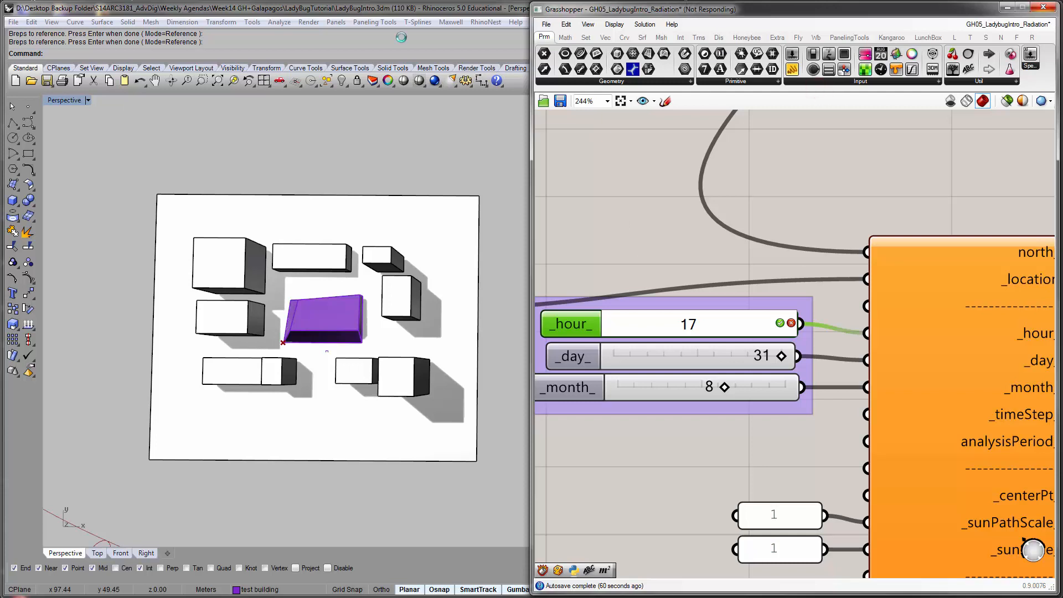
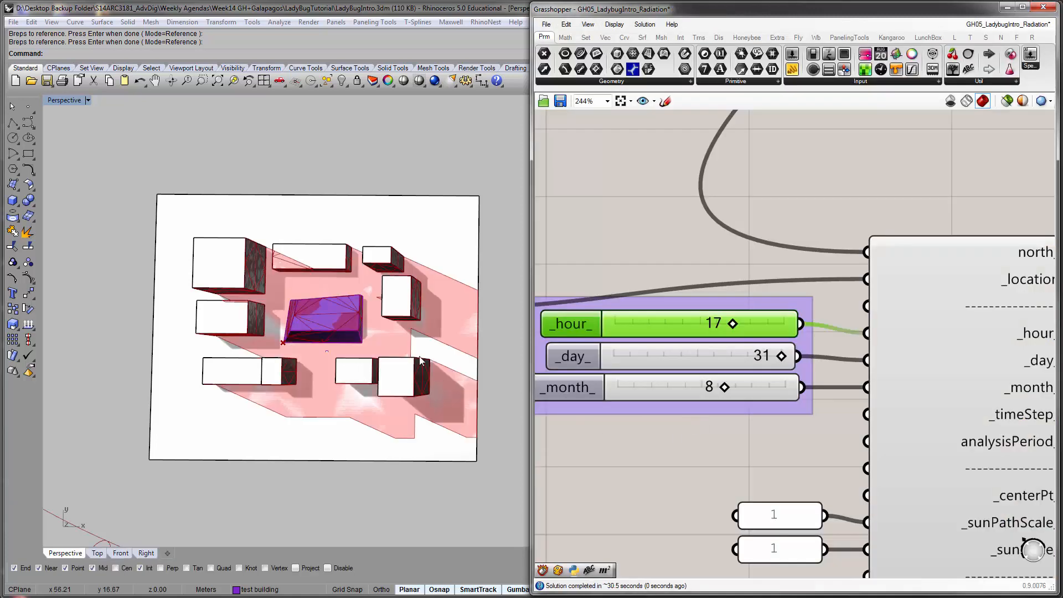
Examine the sun's position on the sun path and the shadows it casts across the site at hour 17
{"action": "right_click_drag", "start_coordinate": [420, 361], "coordinate": [354, 310]}
{"action": "scroll", "coordinate": [409, 343], "scroll_direction": "down", "scroll_amount": 7}
{"action": "scroll", "coordinate": [160, 309], "scroll_direction": "up", "scroll_amount": 5}
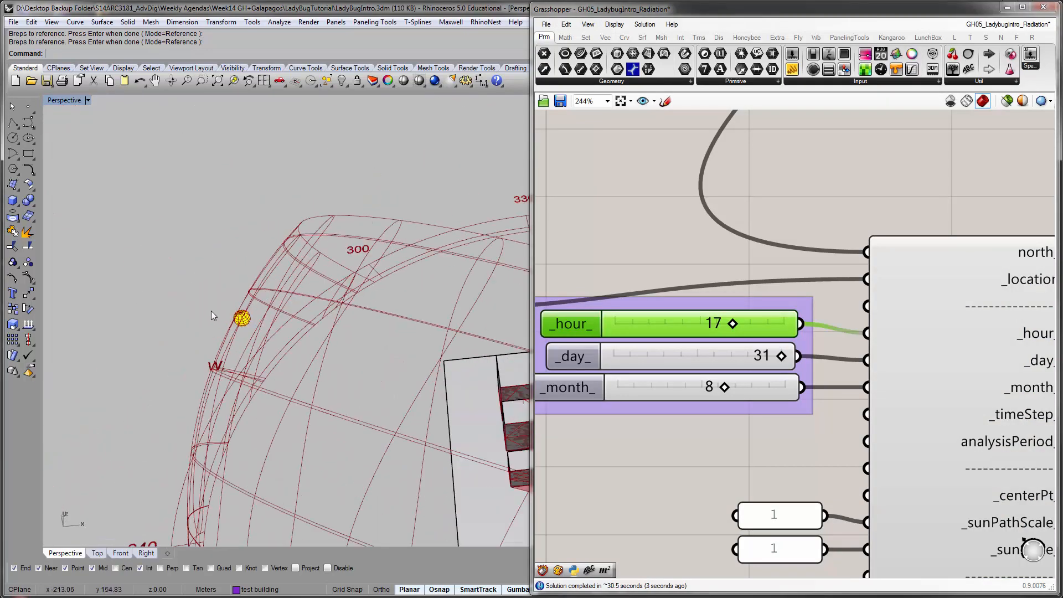
{"action": "scroll", "coordinate": [213, 315], "scroll_direction": "down", "scroll_amount": 5}
{"action": "right_click_drag", "start_coordinate": [214, 316], "coordinate": [463, 405]}
{"action": "scroll", "coordinate": [429, 390], "scroll_direction": "up", "scroll_amount": 6}
{"action": "scroll", "coordinate": [919, 334], "scroll_direction": "down", "scroll_amount": 3}
Select the Brep parameter fed by shadow and inspect the highlighted late-day shadows on the ground and buildings
{"action": "right_click_drag", "start_coordinate": [991, 332], "coordinate": [775, 331]}
{"action": "right_click_drag", "start_coordinate": [927, 324], "coordinate": [791, 326]}
{"action": "scroll", "coordinate": [949, 344], "scroll_direction": "up", "scroll_amount": 2}
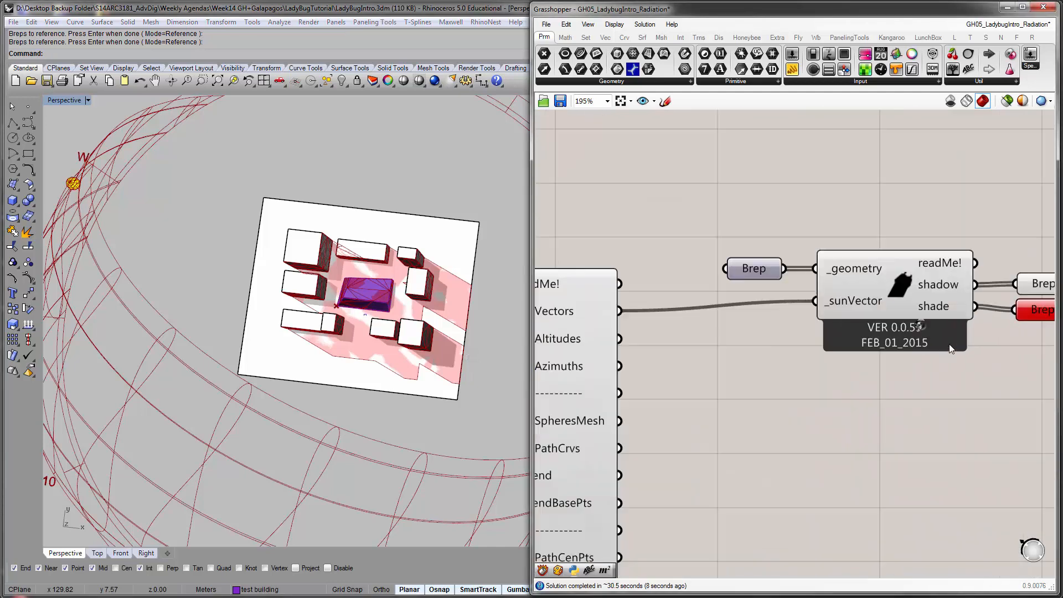
{"action": "scroll", "coordinate": [949, 343], "scroll_direction": "up", "scroll_amount": 1}
{"action": "right_click_drag", "start_coordinate": [1047, 320], "coordinate": [893, 342]}
{"action": "left_click", "coordinate": [924, 297]}
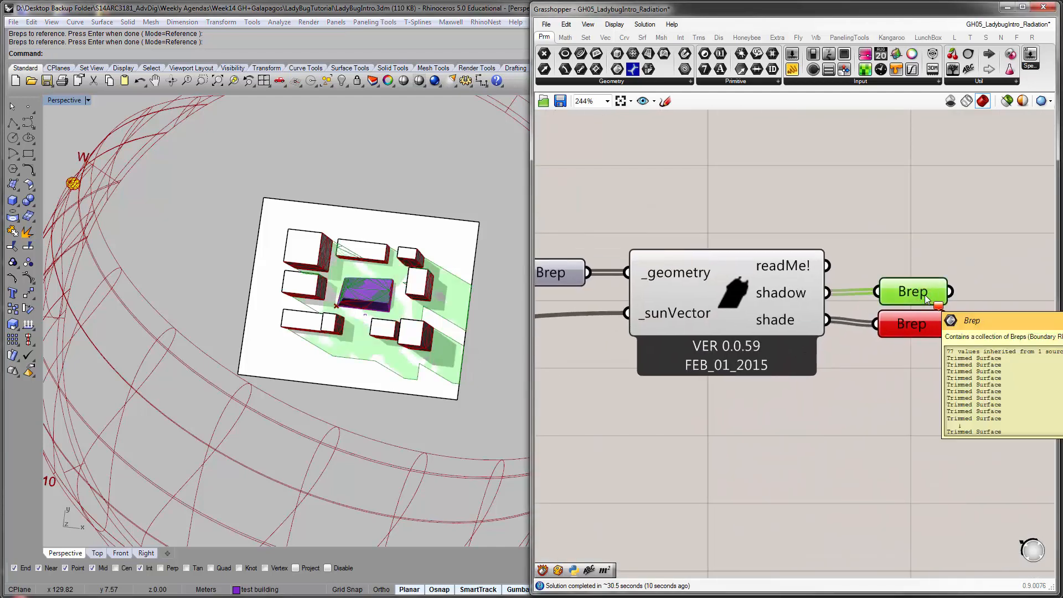
{"action": "scroll", "coordinate": [321, 304], "scroll_direction": "up", "scroll_amount": 6}
{"action": "right_click_drag", "start_coordinate": [321, 304], "coordinate": [343, 230]}
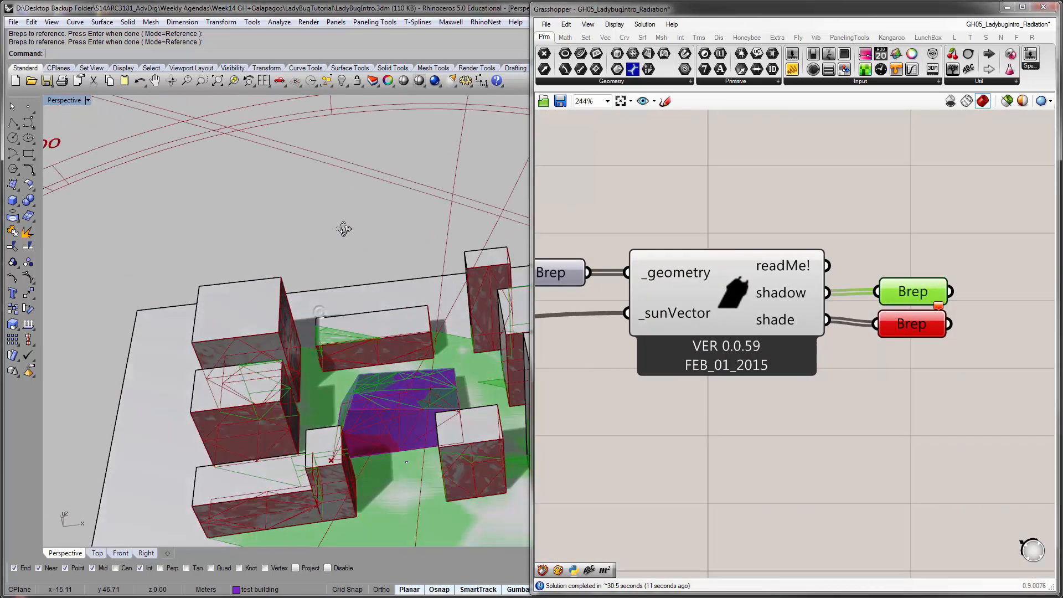
{"action": "scroll", "coordinate": [283, 341], "scroll_direction": "up", "scroll_amount": 6}
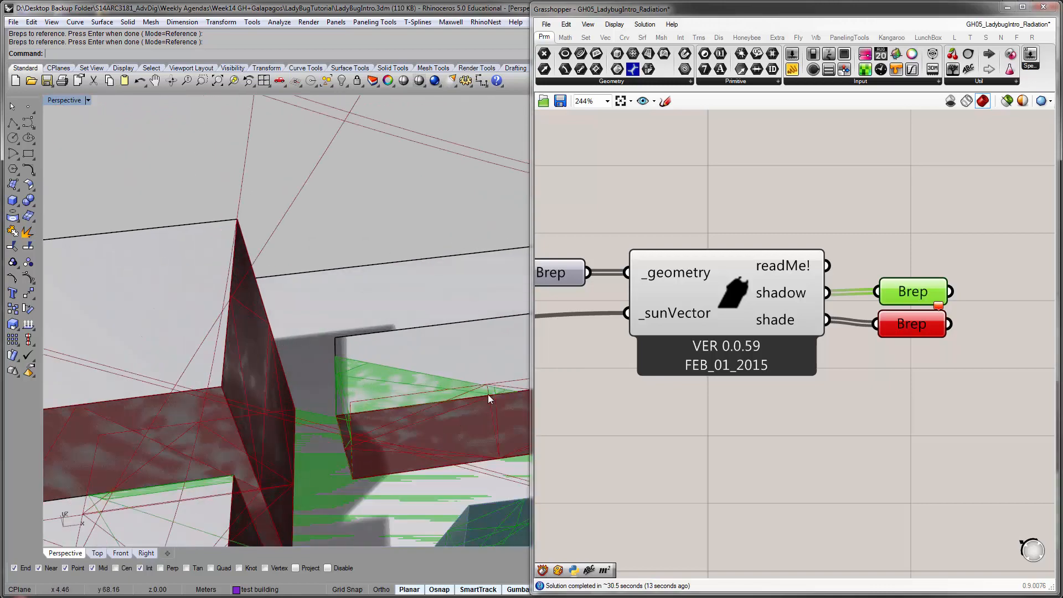
{"action": "scroll", "coordinate": [488, 394], "scroll_direction": "down", "scroll_amount": 8}
{"action": "right_click_drag", "start_coordinate": [403, 374], "coordinate": [343, 360]}
{"action": "scroll", "coordinate": [399, 399], "scroll_direction": "up", "scroll_amount": 3}
{"action": "scroll", "coordinate": [482, 345], "scroll_direction": "up", "scroll_amount": 3}
{"action": "scroll", "coordinate": [371, 262], "scroll_direction": "down", "scroll_amount": 6}
Turn off the preview of the shadow component and check the remaining shadows against the whole sun path
{"action": "left_click", "coordinate": [752, 288]}
{"action": "left_click", "coordinate": [716, 215]}
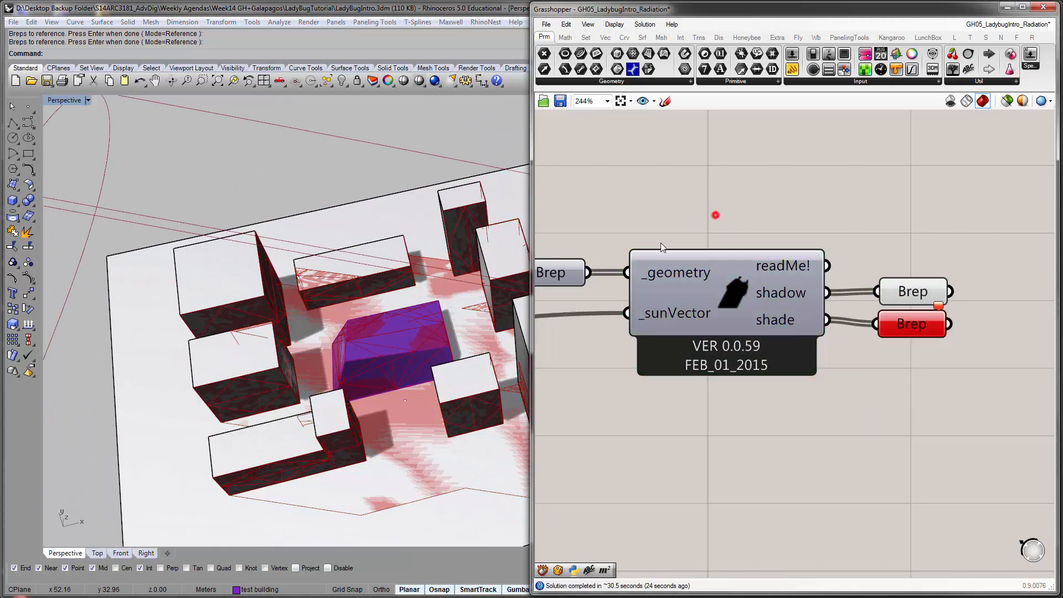
{"action": "right_click_drag", "start_coordinate": [512, 305], "coordinate": [414, 300]}
{"action": "right_click_drag", "start_coordinate": [415, 300], "coordinate": [365, 294], "text": "shift"}
{"action": "scroll", "coordinate": [364, 298], "scroll_direction": "down", "scroll_amount": 7}
{"action": "scroll", "coordinate": [363, 293], "scroll_direction": "down", "scroll_amount": 2}
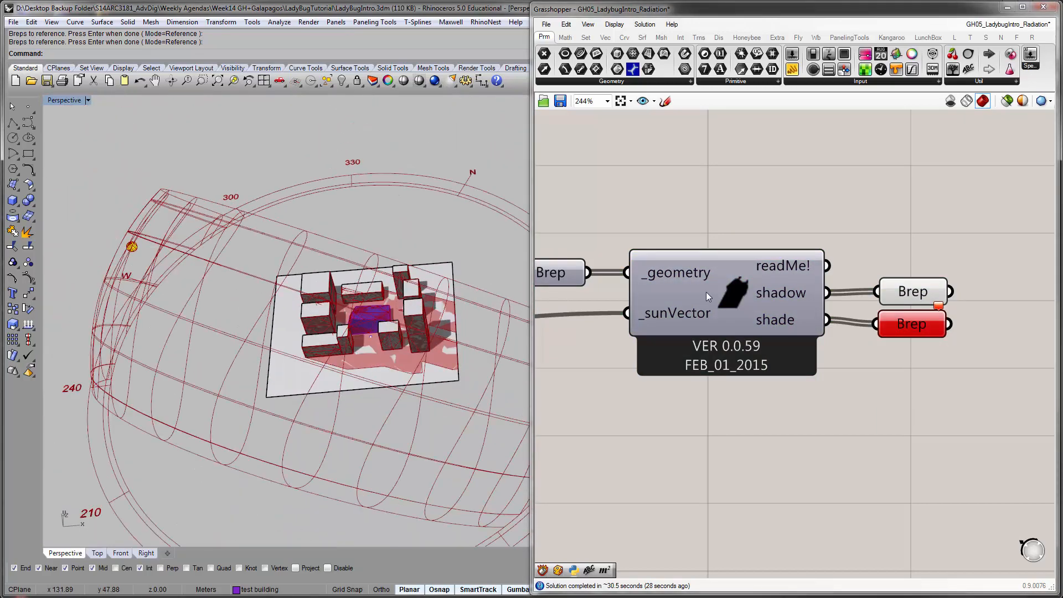
Turn off the preview of the sun path component
{"action": "right_click_drag", "start_coordinate": [654, 243], "coordinate": [952, 241]}
{"action": "scroll", "coordinate": [953, 241], "scroll_direction": "down", "scroll_amount": 3}
{"action": "left_click", "coordinate": [720, 307]}
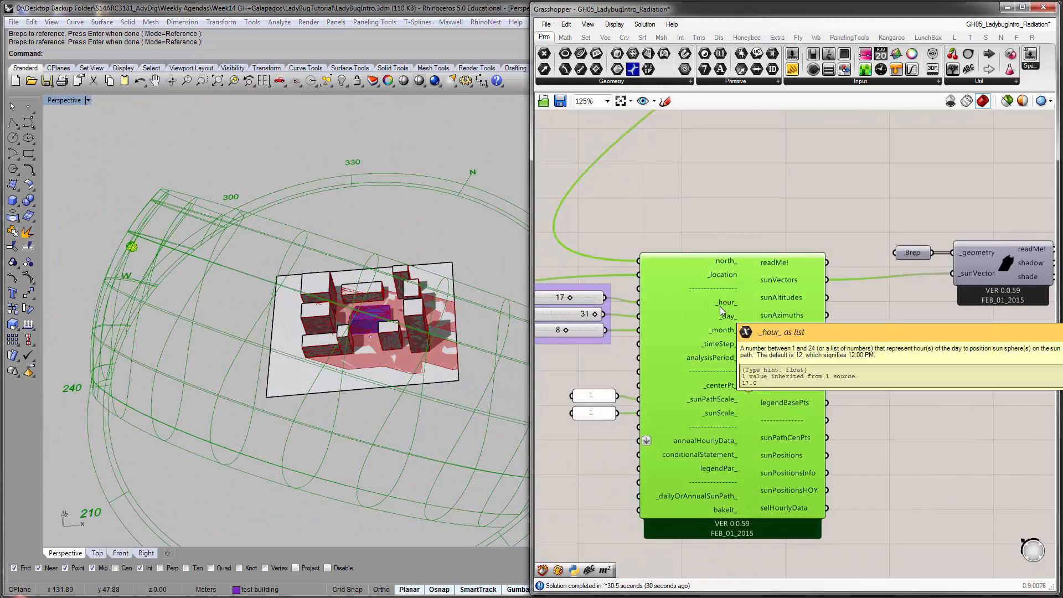
Review the radiation, view analysis, sky matrix and weather file groups of the definition
{"action": "right_click_drag", "start_coordinate": [861, 225], "coordinate": [726, 364]}
{"action": "scroll", "coordinate": [726, 364], "scroll_direction": "down", "scroll_amount": 4}
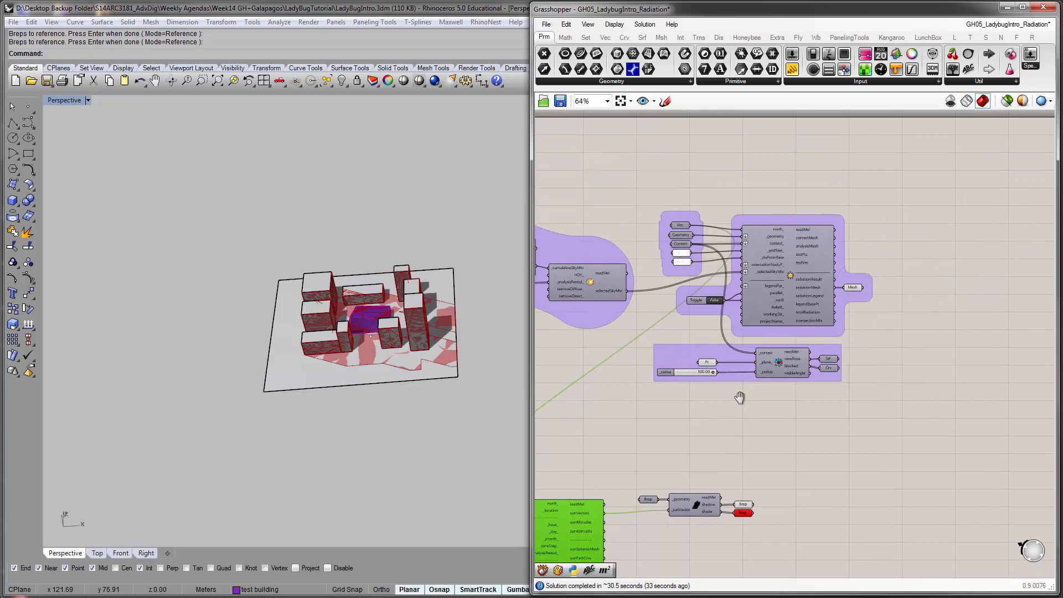
{"action": "scroll", "coordinate": [857, 287], "scroll_direction": "up", "scroll_amount": 4}
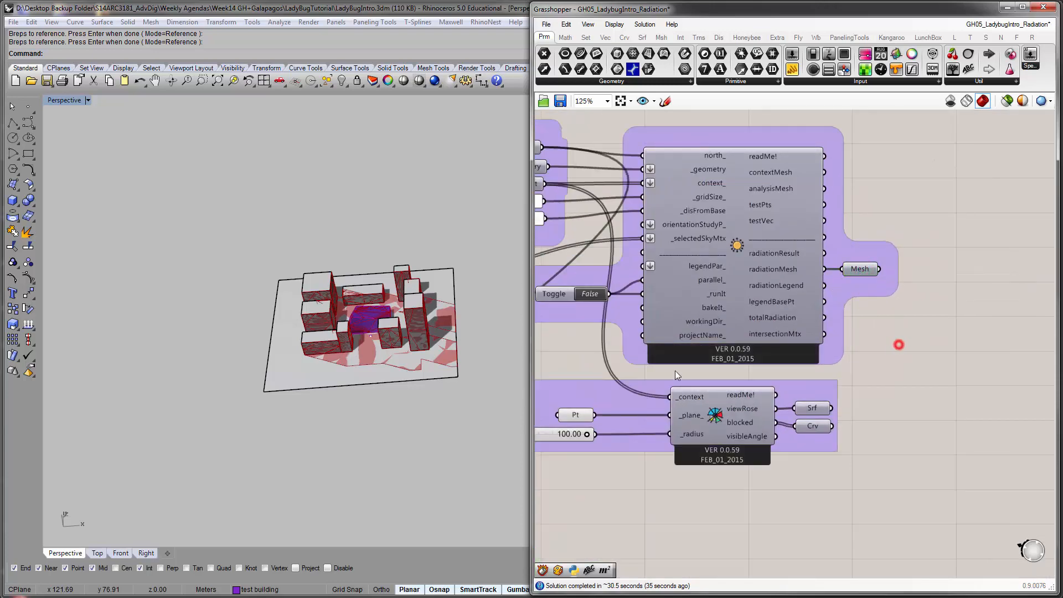
{"action": "right_click_drag", "start_coordinate": [675, 371], "coordinate": [948, 311]}
{"action": "right_click_drag", "start_coordinate": [763, 288], "coordinate": [956, 333]}
{"action": "scroll", "coordinate": [955, 333], "scroll_direction": "down", "scroll_amount": 3}
{"action": "right_click_drag", "start_coordinate": [819, 334], "coordinate": [855, 214]}
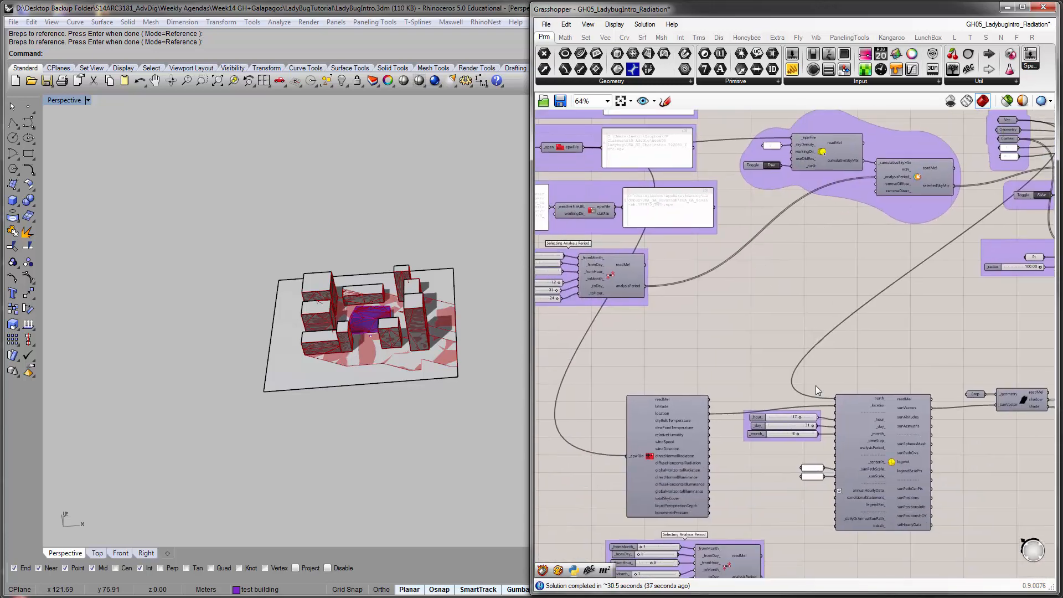
{"action": "right_click_drag", "start_coordinate": [818, 426], "coordinate": [849, 459]}
Inspect the shadows on the site model up close and survey the definition's component groups once more
{"action": "right_click_drag", "start_coordinate": [308, 284], "coordinate": [317, 302]}
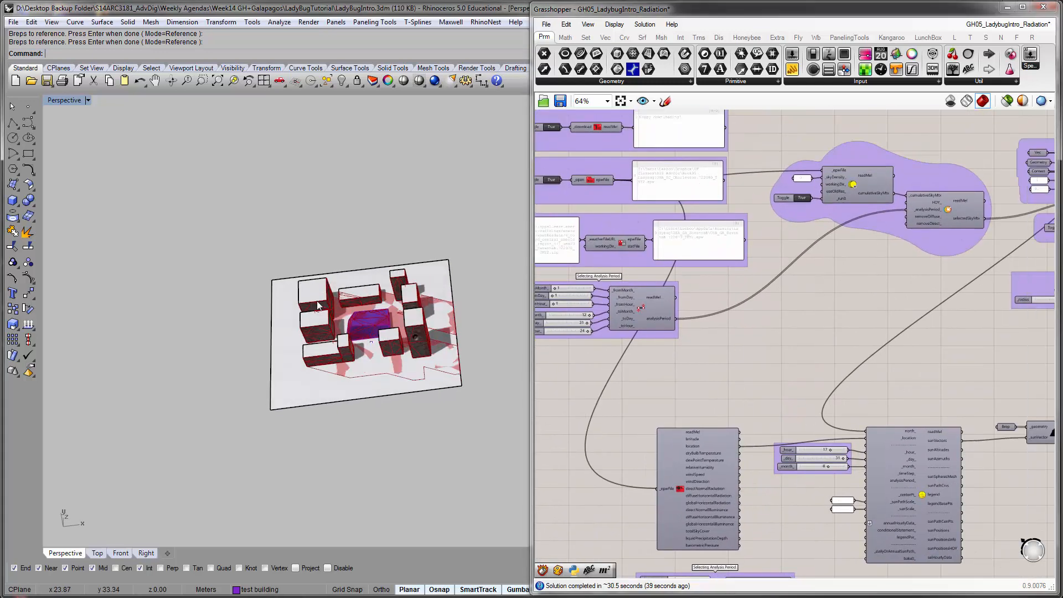
{"action": "scroll", "coordinate": [318, 302], "scroll_direction": "up", "scroll_amount": 7}
{"action": "right_click_drag", "start_coordinate": [424, 341], "coordinate": [318, 313]}
{"action": "right_click_drag", "start_coordinate": [894, 387], "coordinate": [587, 356]}
{"action": "right_click_drag", "start_coordinate": [885, 341], "coordinate": [716, 433]}
{"action": "scroll", "coordinate": [797, 273], "scroll_direction": "up", "scroll_amount": 4}
{"action": "scroll", "coordinate": [798, 275], "scroll_direction": "down", "scroll_amount": 4}
{"action": "right_click_drag", "start_coordinate": [664, 289], "coordinate": [936, 265]}
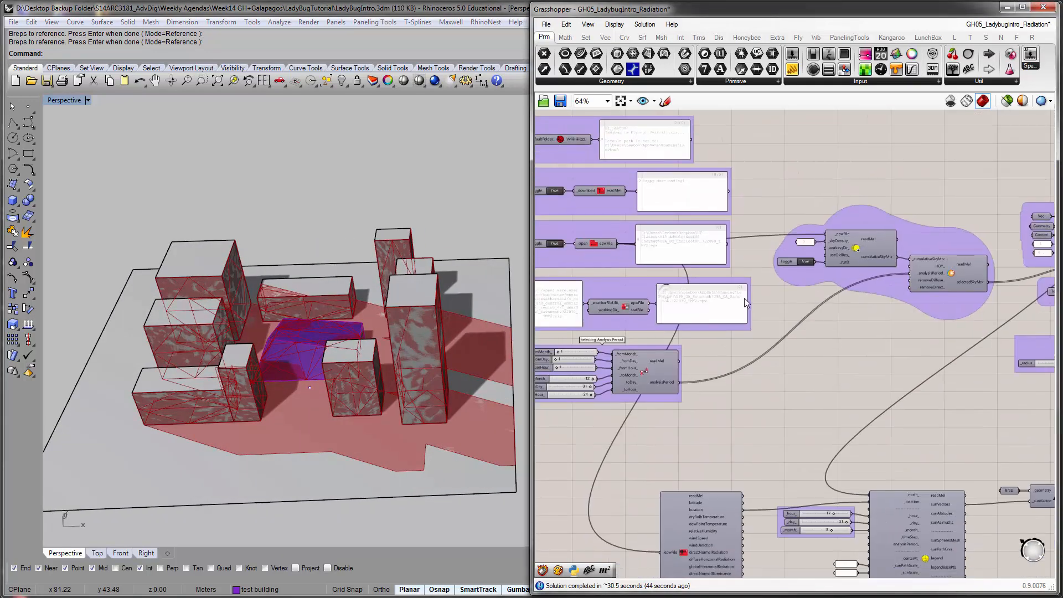
{"action": "right_click_drag", "start_coordinate": [284, 365], "coordinate": [279, 355]}
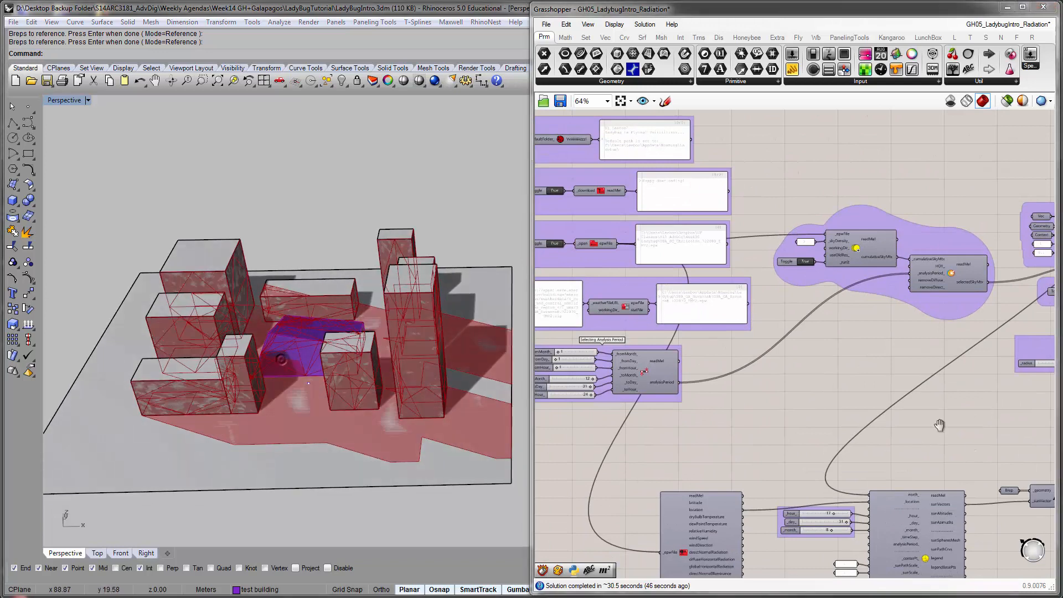
Select the Brep parameter fed by shadow to highlight its geometry on the site model
{"action": "right_click_drag", "start_coordinate": [940, 427], "coordinate": [737, 323]}
{"action": "right_click_drag", "start_coordinate": [923, 396], "coordinate": [880, 394]}
{"action": "scroll", "coordinate": [861, 391], "scroll_direction": "up", "scroll_amount": 6}
{"action": "left_click", "coordinate": [865, 390]}
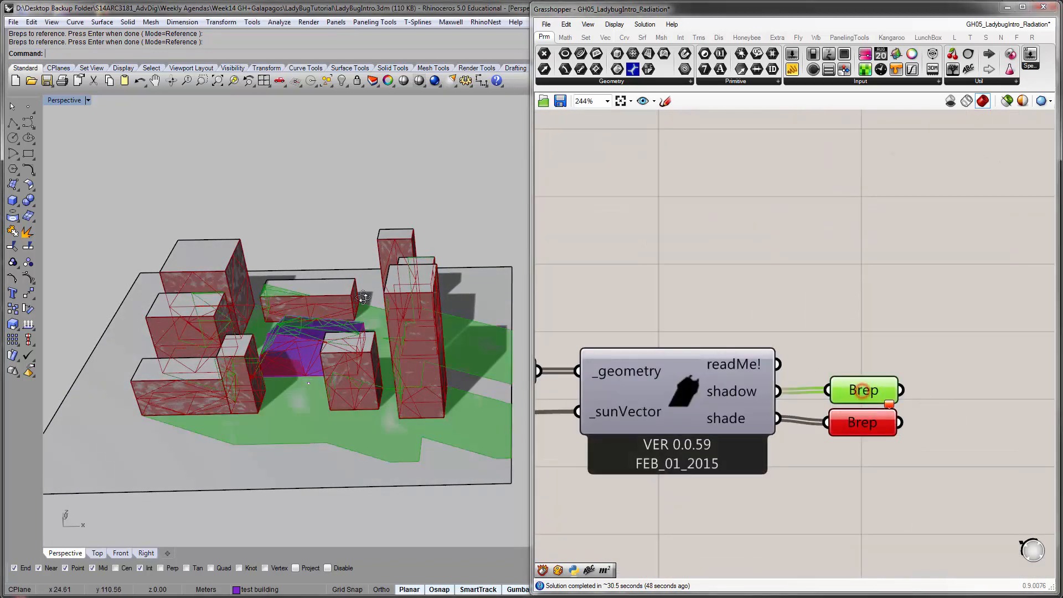
Select the shade and shadow Brep parameters in turn and compare their highlighted geometry on the site model up close
{"action": "right_click_drag", "start_coordinate": [381, 272], "coordinate": [369, 322]}
{"action": "scroll", "coordinate": [304, 324], "scroll_direction": "up", "scroll_amount": 6}
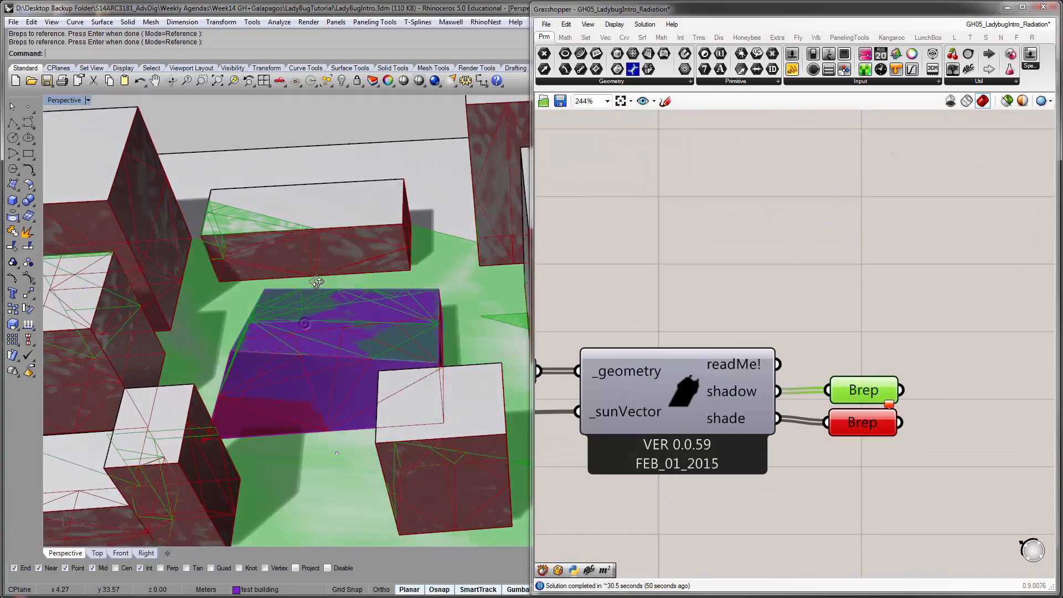
{"action": "left_click", "coordinate": [862, 422]}
{"action": "right_click_drag", "start_coordinate": [417, 313], "coordinate": [444, 312]}
{"action": "right_click_drag", "start_coordinate": [432, 282], "coordinate": [399, 285]}
{"action": "left_click", "coordinate": [846, 327]}
{"action": "scroll", "coordinate": [853, 330], "scroll_direction": "down", "scroll_amount": 2}
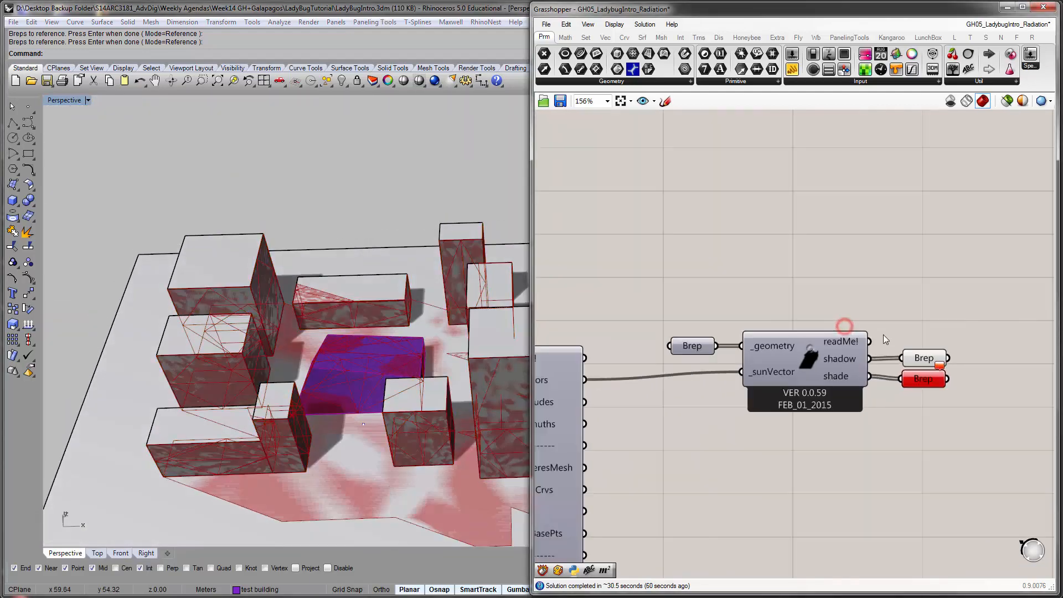
{"action": "right_click_drag", "start_coordinate": [885, 337], "coordinate": [792, 328]}
{"action": "scroll", "coordinate": [830, 357], "scroll_direction": "up", "scroll_amount": 2}
{"action": "left_click_drag", "start_coordinate": [842, 353], "coordinate": [833, 355]}
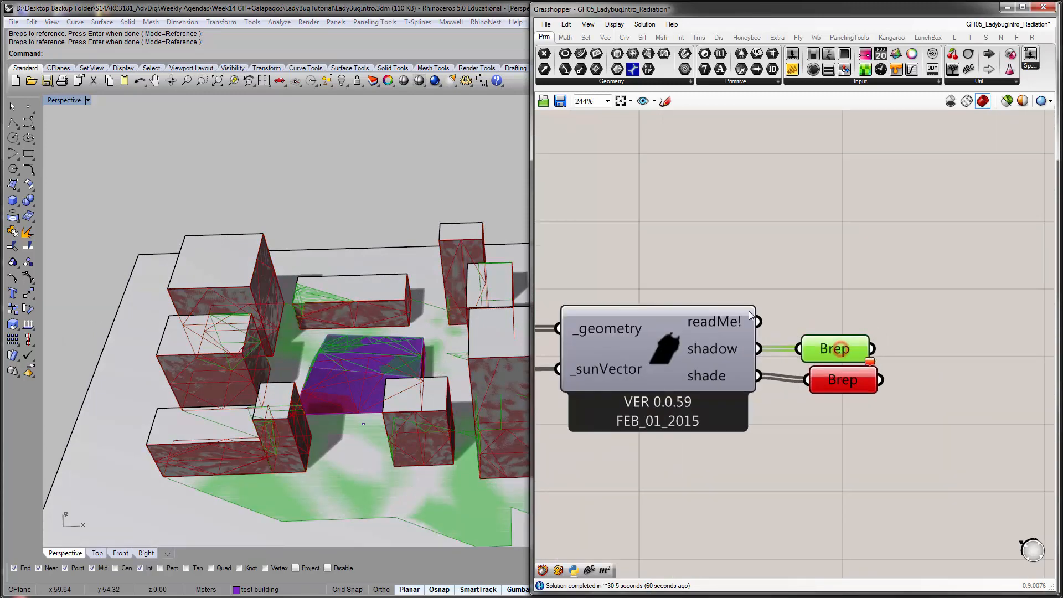
{"action": "left_click", "coordinate": [719, 287]}
Group the shadow component with its input Brep and two output Breps, and shift the group slightly toward the sun path component
{"action": "scroll", "coordinate": [688, 324], "scroll_direction": "down", "scroll_amount": 3}
{"action": "right_click_drag", "start_coordinate": [688, 325], "coordinate": [904, 292]}
{"action": "right_click_drag", "start_coordinate": [741, 329], "coordinate": [813, 330]}
{"action": "left_click_drag", "start_coordinate": [1002, 360], "coordinate": [689, 239]}
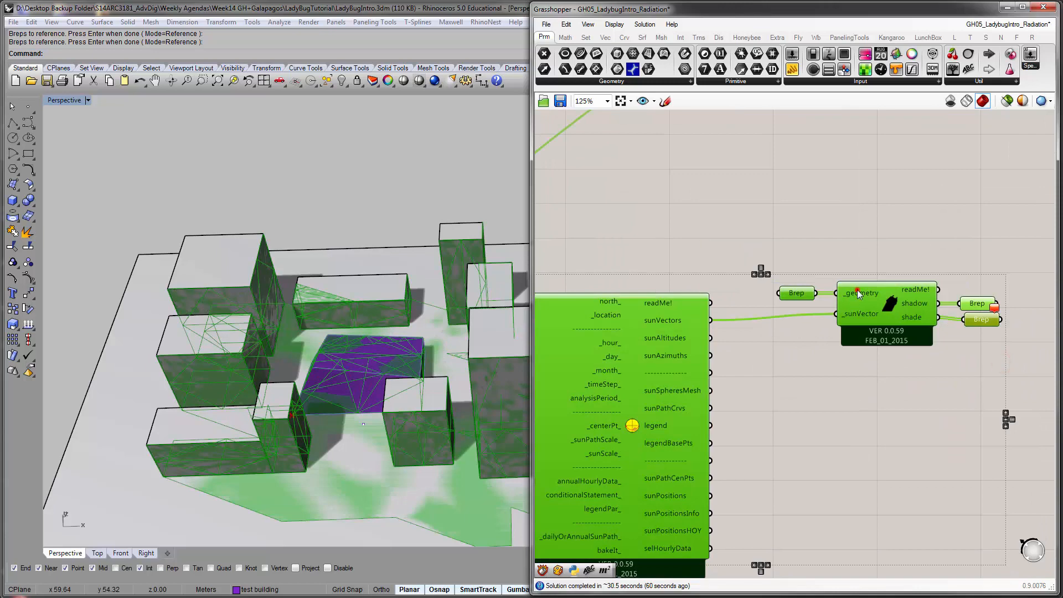
{"action": "left_click", "coordinate": [847, 225]}
{"action": "right_click_drag", "start_coordinate": [855, 233], "coordinate": [776, 228]}
{"action": "left_click_drag", "start_coordinate": [679, 207], "coordinate": [1011, 394]}
{"action": "key", "text": "ctrl+g"}
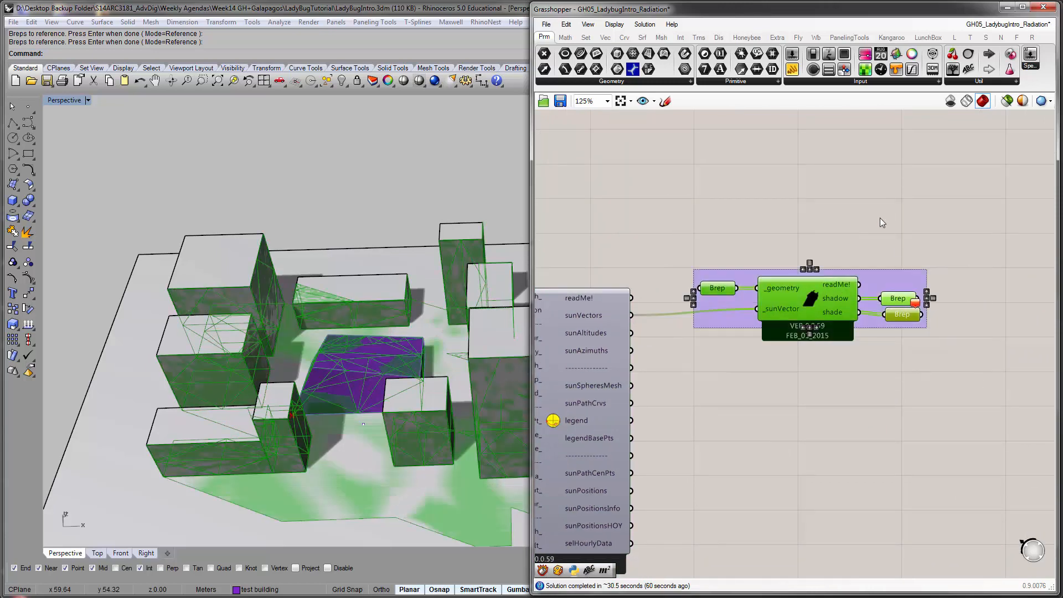
{"action": "left_click", "coordinate": [878, 211]}
{"action": "left_click_drag", "start_coordinate": [873, 276], "coordinate": [849, 280]}
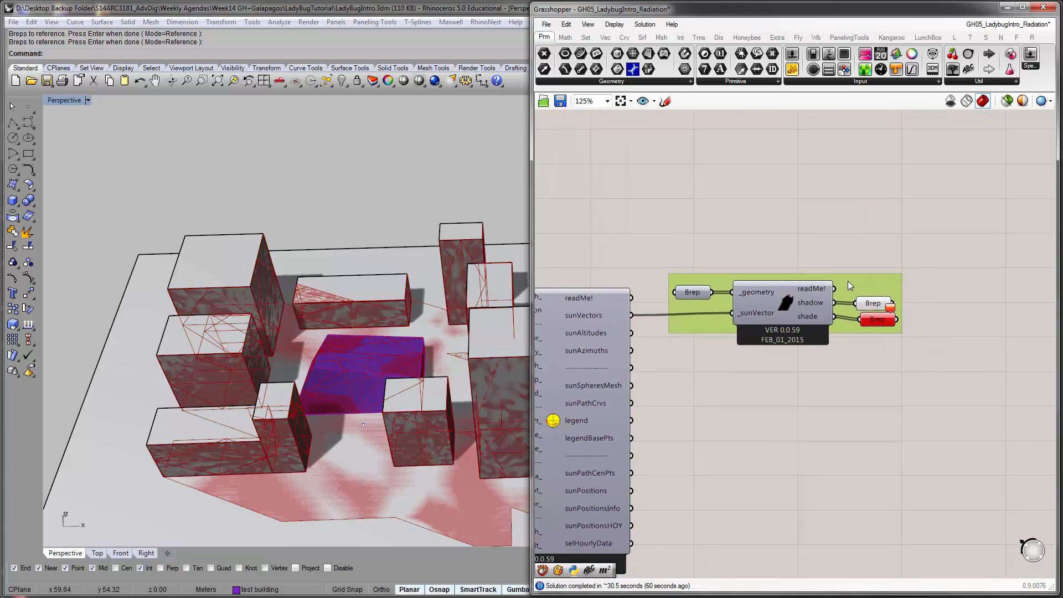
{"action": "left_click", "coordinate": [756, 218]}
Widen the Grasshopper window over the Rhino viewport and bring the whole definition into view
{"action": "right_click_drag", "start_coordinate": [689, 239], "coordinate": [756, 207]}
{"action": "scroll", "coordinate": [843, 305], "scroll_direction": "down", "scroll_amount": 2}
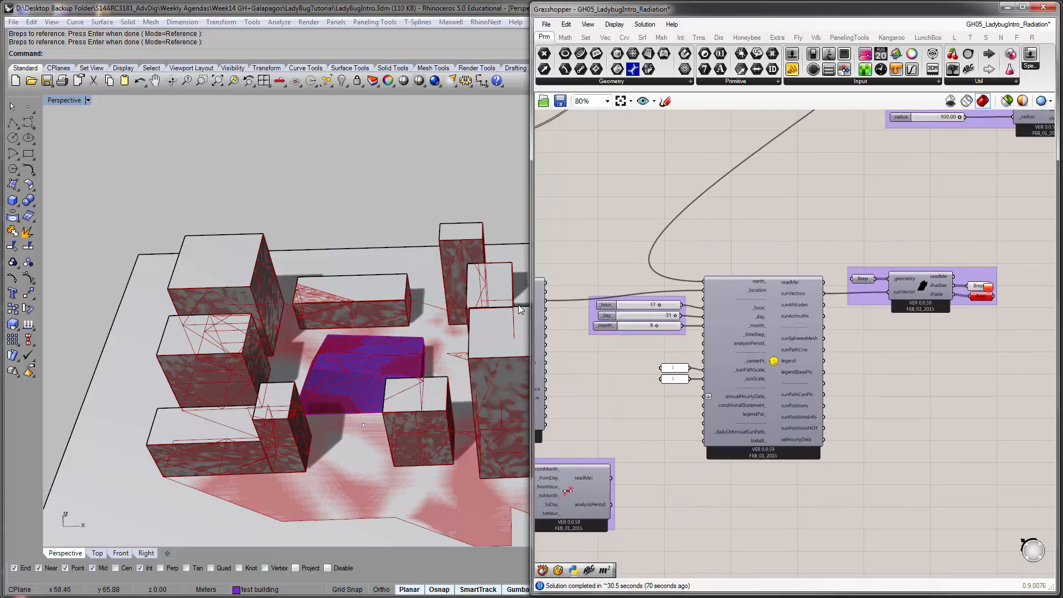
{"action": "left_click_drag", "start_coordinate": [478, 316], "coordinate": [314, 316]}
{"action": "scroll", "coordinate": [719, 277], "scroll_direction": "down", "scroll_amount": 5}
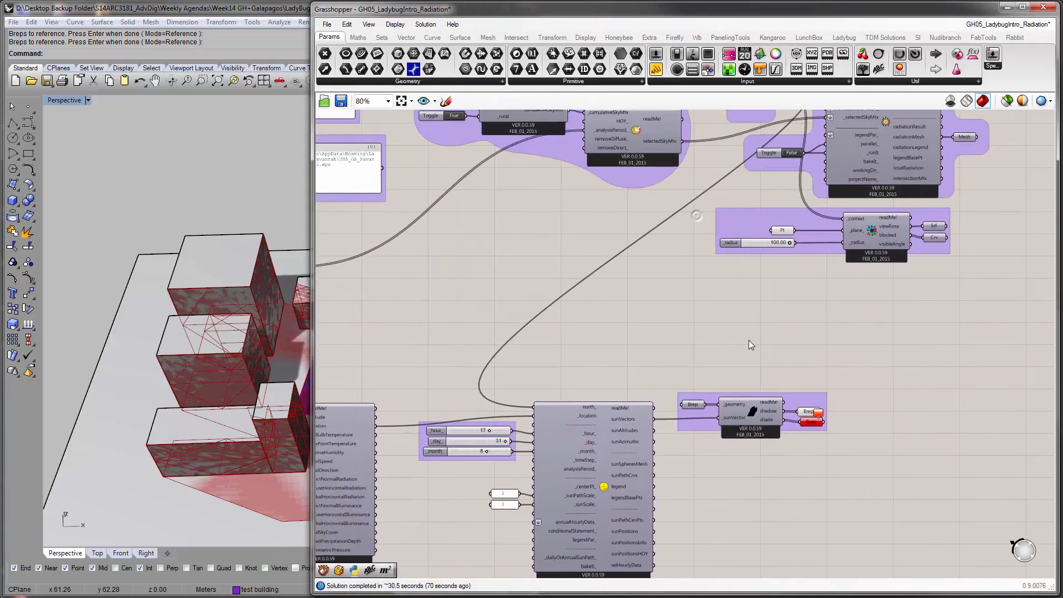
{"action": "right_click_drag", "start_coordinate": [783, 164], "coordinate": [756, 192]}
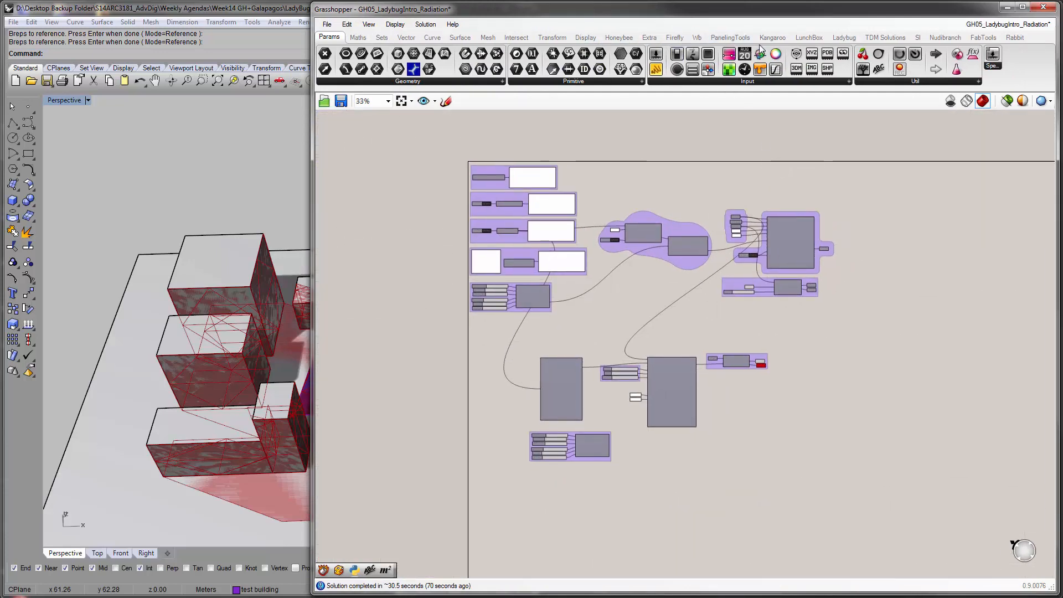
Add a Ladybug Sunlight Hours Analysis component to the canvas and place it below the shadow group, clear of the sun path component
{"action": "left_click", "coordinate": [844, 37]}
{"action": "left_click", "coordinate": [663, 81]}
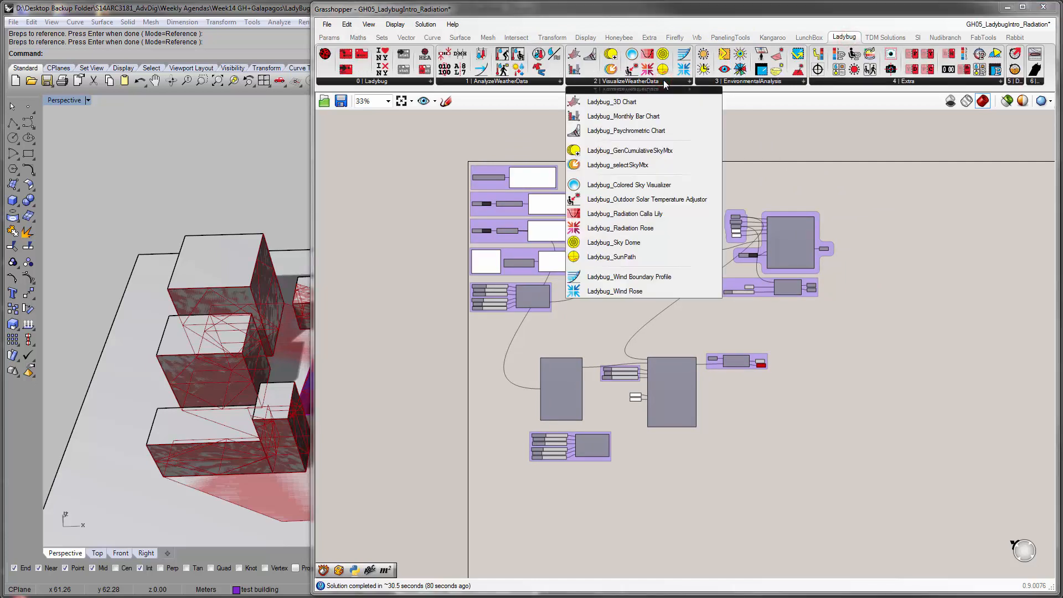
{"action": "left_click", "coordinate": [736, 81]}
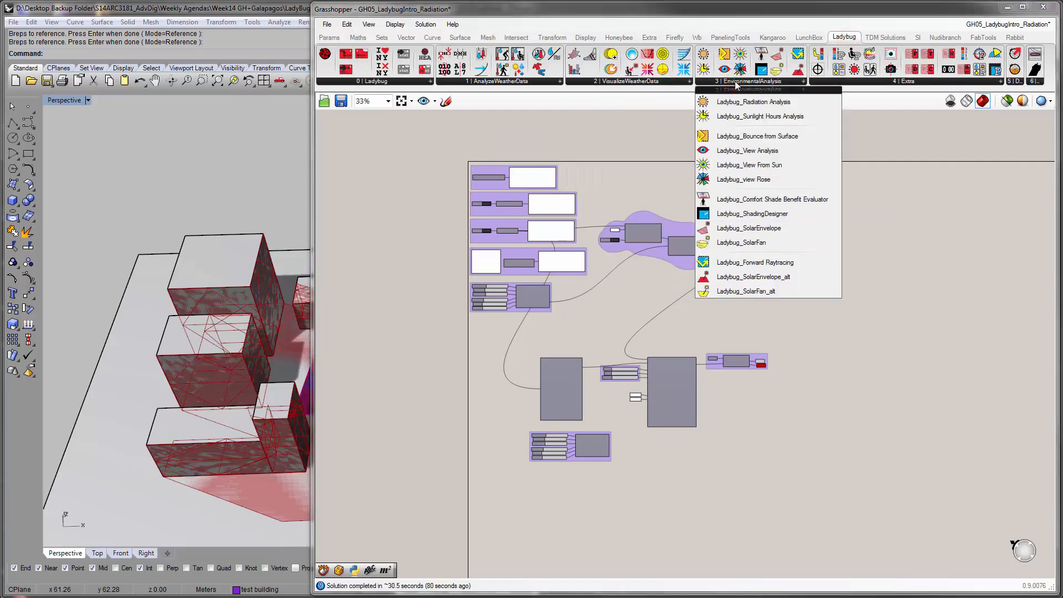
{"action": "left_click", "coordinate": [745, 117]}
{"action": "left_click", "coordinate": [817, 421]}
{"action": "scroll", "coordinate": [863, 350], "scroll_direction": "up", "scroll_amount": 5}
{"action": "left_click_drag", "start_coordinate": [763, 329], "coordinate": [698, 333]}
{"action": "right_click_drag", "start_coordinate": [698, 334], "coordinate": [862, 390]}
{"action": "left_click_drag", "start_coordinate": [831, 383], "coordinate": [786, 370]}
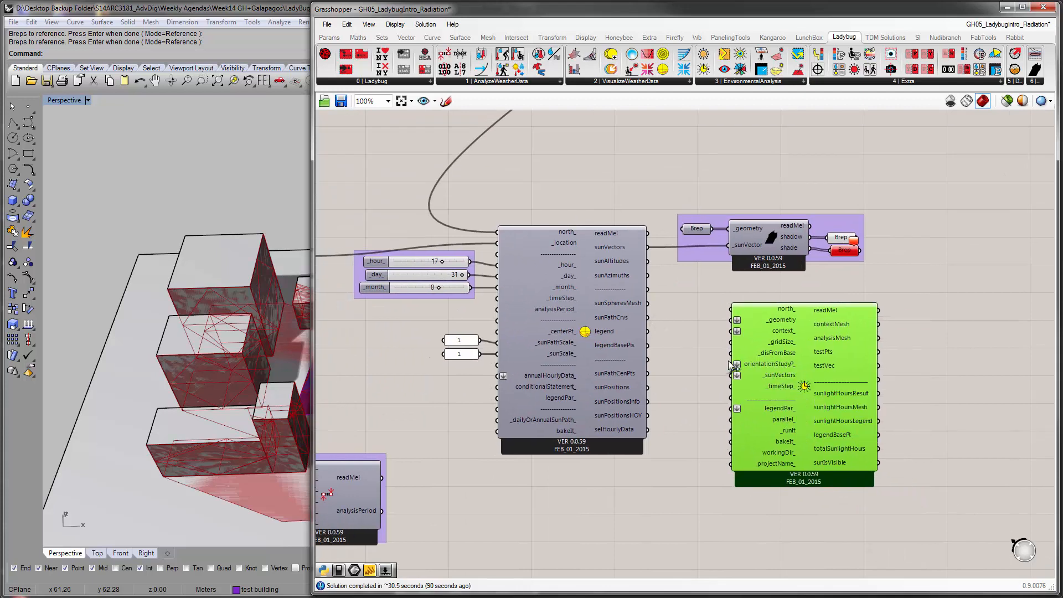
{"action": "right_click_drag", "start_coordinate": [731, 366], "coordinate": [773, 391]}
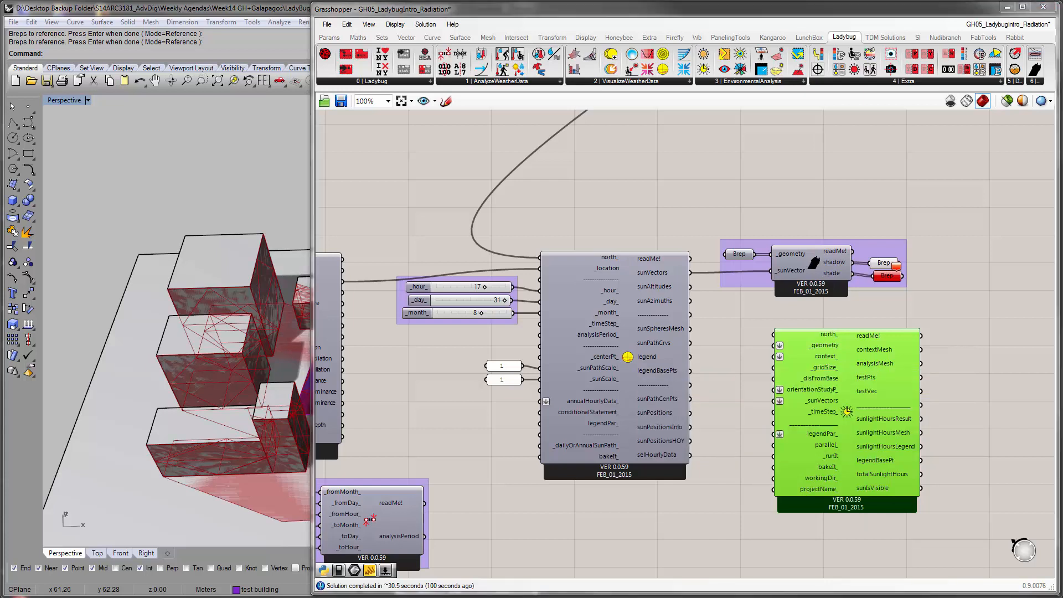
{"action": "right_click_drag", "start_coordinate": [919, 318], "coordinate": [905, 316]}
{"action": "left_click", "coordinate": [905, 316]}
{"action": "left_click_drag", "start_coordinate": [831, 381], "coordinate": [900, 384]}
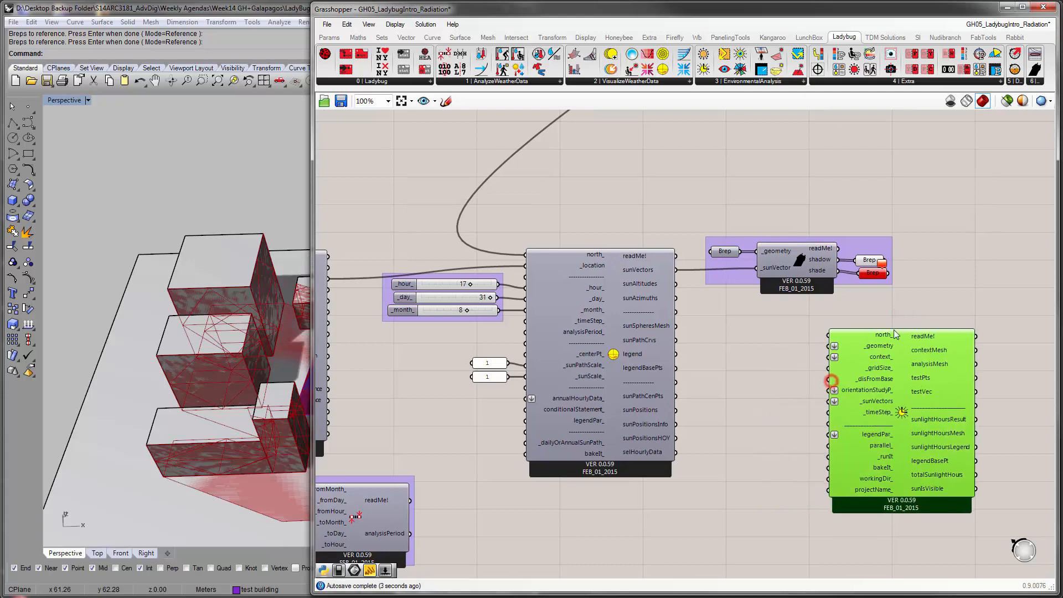
Compare the inputs of the radiation analysis component with those of the Sunlight Hours Analysis component
{"action": "right_click_drag", "start_coordinate": [887, 327], "coordinate": [739, 455]}
{"action": "scroll", "coordinate": [741, 451], "scroll_direction": "down", "scroll_amount": 4}
{"action": "scroll", "coordinate": [744, 310], "scroll_direction": "up", "scroll_amount": 5}
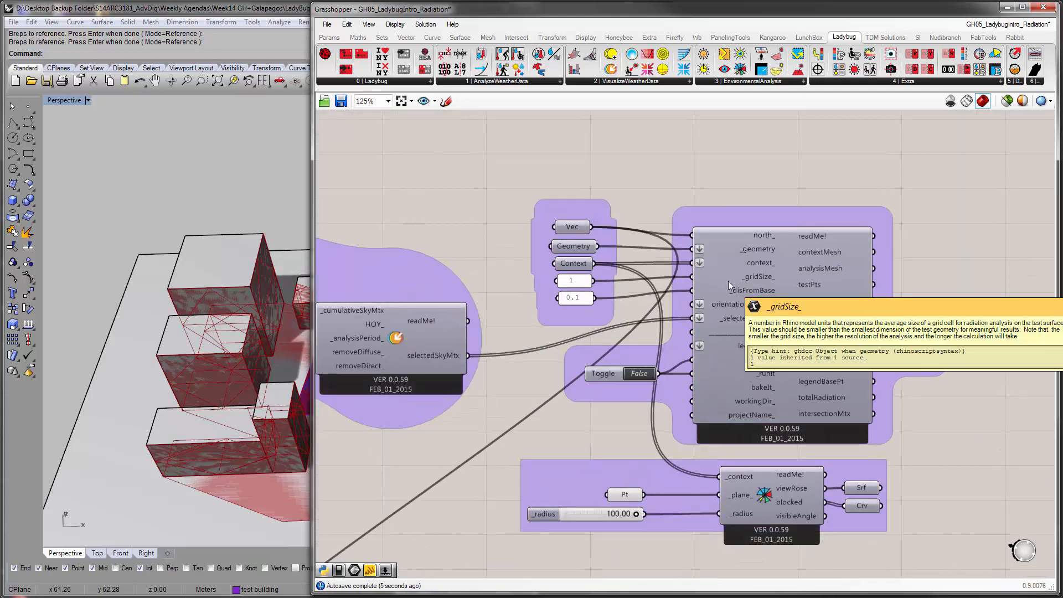
{"action": "right_click_drag", "start_coordinate": [716, 348], "coordinate": [720, 277]}
{"action": "scroll", "coordinate": [719, 310], "scroll_direction": "down", "scroll_amount": 2}
{"action": "right_click_drag", "start_coordinate": [715, 454], "coordinate": [747, 221]}
{"action": "scroll", "coordinate": [725, 382], "scroll_direction": "up", "scroll_amount": 2}
{"action": "scroll", "coordinate": [727, 387], "scroll_direction": "up", "scroll_amount": 1}
{"action": "right_click_drag", "start_coordinate": [727, 387], "coordinate": [781, 354]}
{"action": "left_click_drag", "start_coordinate": [781, 354], "coordinate": [797, 360]}
{"action": "right_click_drag", "start_coordinate": [593, 344], "coordinate": [633, 335]}
{"action": "left_click", "coordinate": [456, 299]}
{"action": "left_click", "coordinate": [864, 382]}
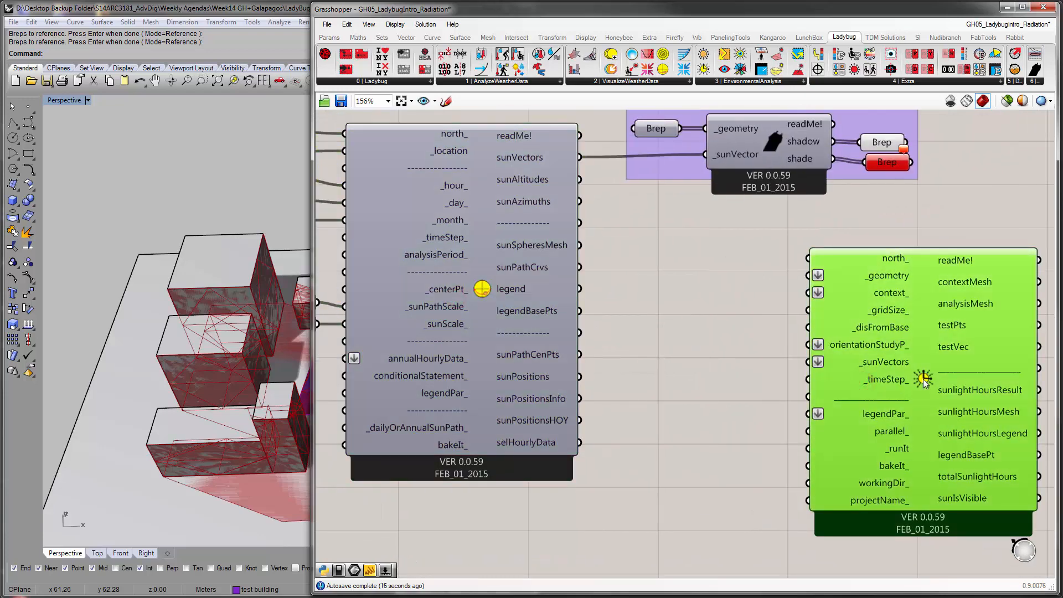
{"action": "mouse_move", "coordinate": [925, 383]}
{"action": "right_click_drag", "start_coordinate": [924, 382], "coordinate": [781, 384]}
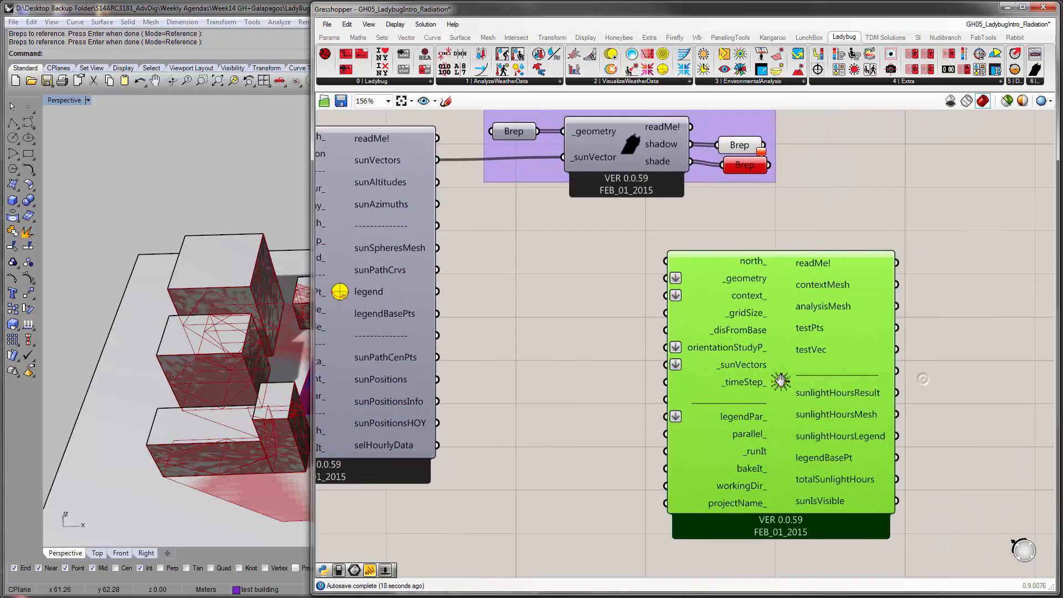
{"action": "left_click", "coordinate": [572, 372]}
{"action": "right_click_drag", "start_coordinate": [668, 260], "coordinate": [739, 399]}
{"action": "scroll", "coordinate": [739, 399], "scroll_direction": "down", "scroll_amount": 3}
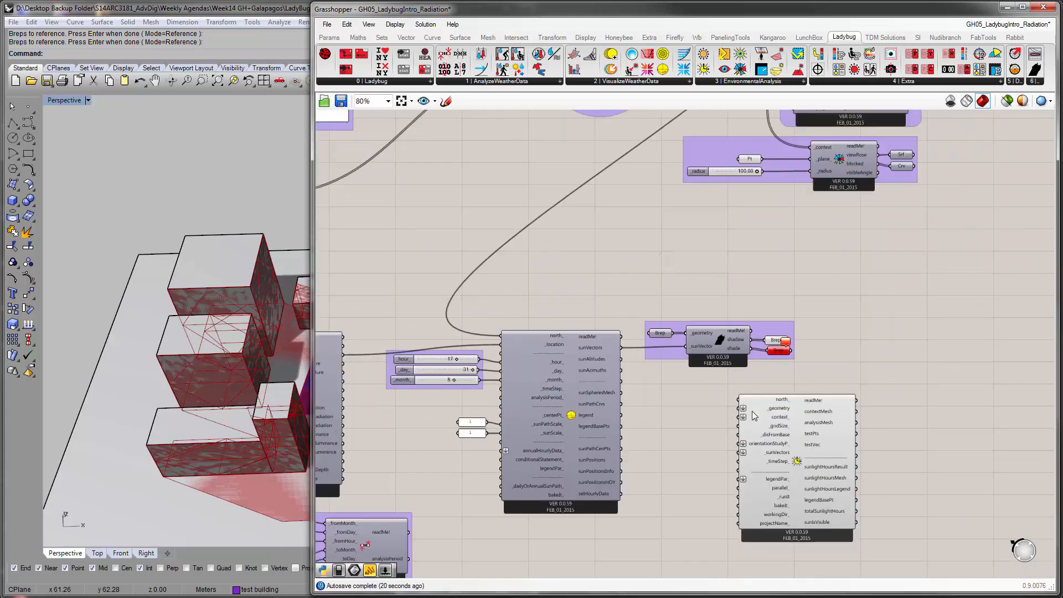
Connect the Vec parameter to the north_ input of the Sunlight Hours Analysis component and check that input's description
{"action": "left_click_drag", "start_coordinate": [752, 413], "coordinate": [873, 269]}
{"action": "right_click_drag", "start_coordinate": [863, 262], "coordinate": [777, 447]}
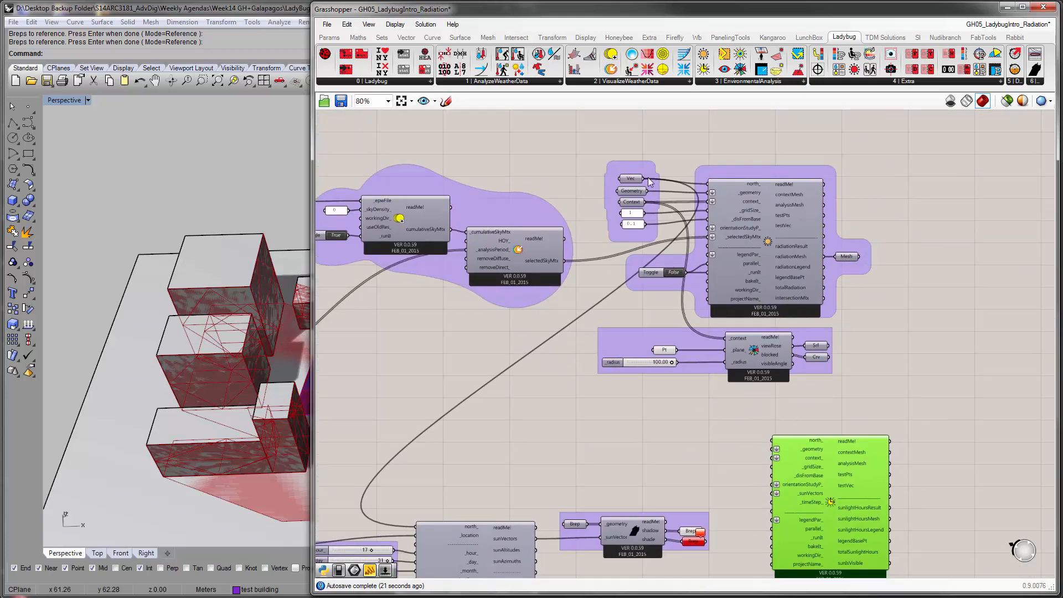
{"action": "left_click_drag", "start_coordinate": [644, 179], "coordinate": [773, 440]}
{"action": "right_click_drag", "start_coordinate": [727, 453], "coordinate": [806, 265]}
{"action": "left_click_drag", "start_coordinate": [869, 284], "coordinate": [738, 399]}
{"action": "scroll", "coordinate": [698, 364], "scroll_direction": "up", "scroll_amount": 3}
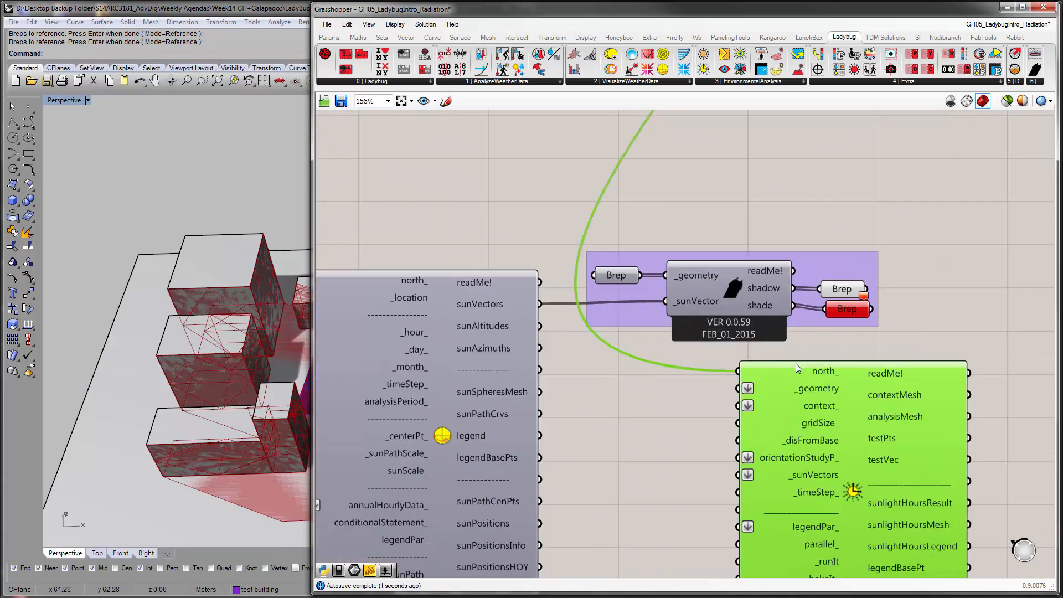
{"action": "mouse_move", "coordinate": [797, 371]}
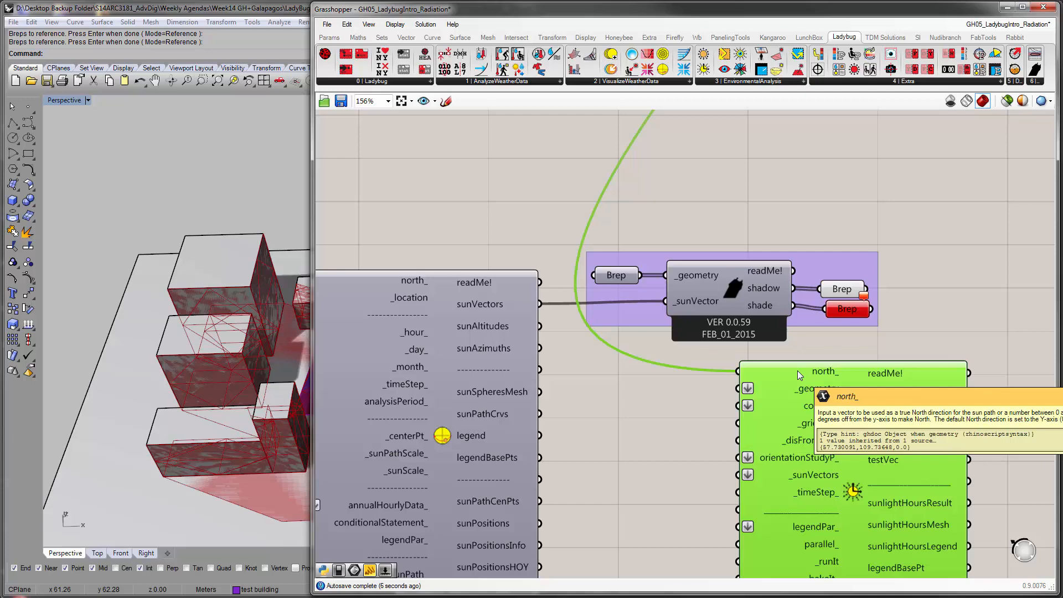
{"action": "right_click_drag", "start_coordinate": [797, 370], "coordinate": [716, 418]}
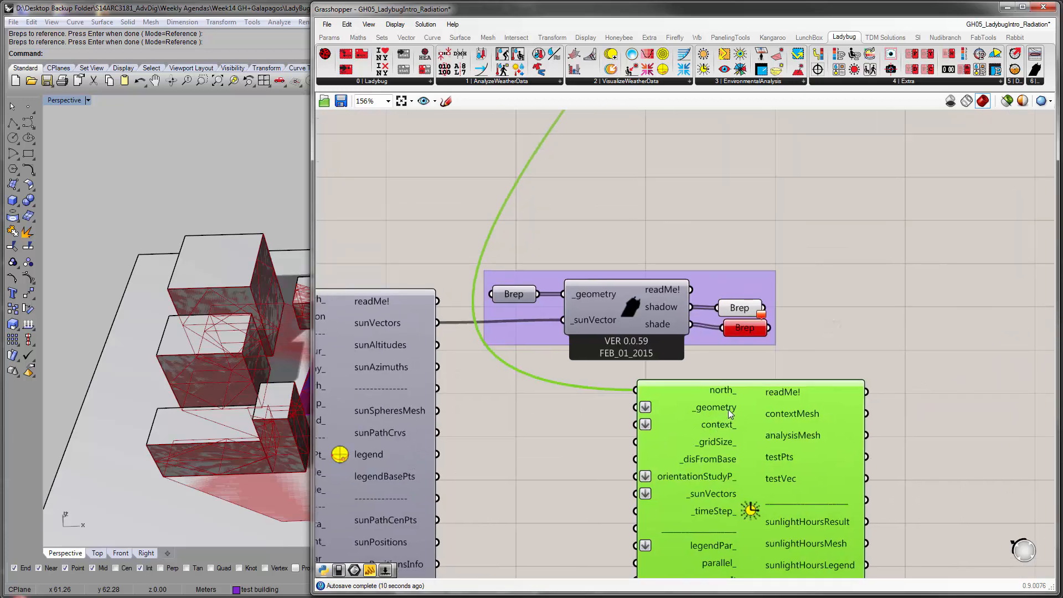
{"action": "scroll", "coordinate": [717, 430], "scroll_direction": "down", "scroll_amount": 2}
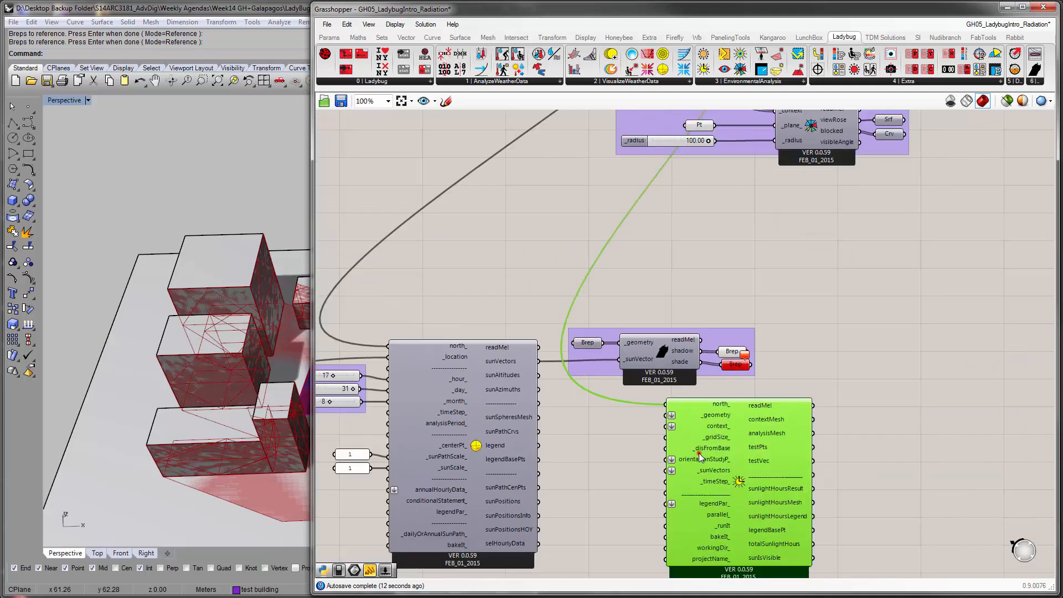
Move the Sunlight Hours Analysis component up beside the radiation inputs and connect Geometry to _geometry and Context to context_
{"action": "left_click_drag", "start_coordinate": [698, 453], "coordinate": [829, 247]}
{"action": "right_click_drag", "start_coordinate": [829, 247], "coordinate": [806, 486]}
{"action": "left_click_drag", "start_coordinate": [812, 451], "coordinate": [773, 194]}
{"action": "right_click_drag", "start_coordinate": [772, 195], "coordinate": [831, 355]}
{"action": "scroll", "coordinate": [834, 327], "scroll_direction": "up", "scroll_amount": 3}
{"action": "left_click_drag", "start_coordinate": [836, 327], "coordinate": [860, 226]}
{"action": "right_click_drag", "start_coordinate": [860, 226], "coordinate": [738, 305]}
{"action": "left_click_drag", "start_coordinate": [486, 414], "coordinate": [666, 258]}
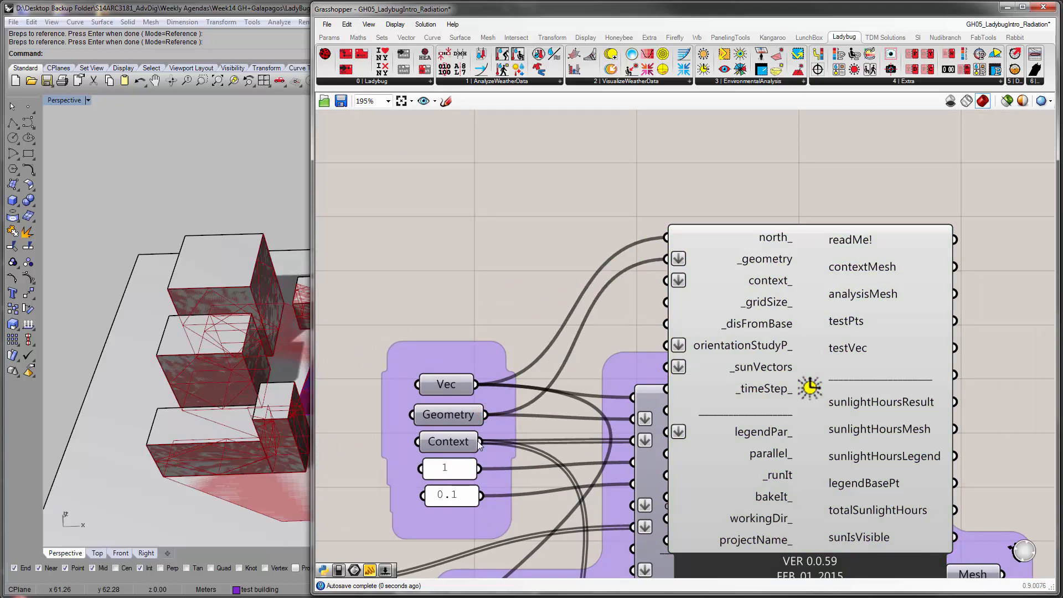
{"action": "left_click_drag", "start_coordinate": [479, 442], "coordinate": [666, 280]}
Place the Sunlight Hours Analysis component in the empty space to the right of the radiation analysis group
{"action": "scroll", "coordinate": [714, 277], "scroll_direction": "down", "scroll_amount": 2}
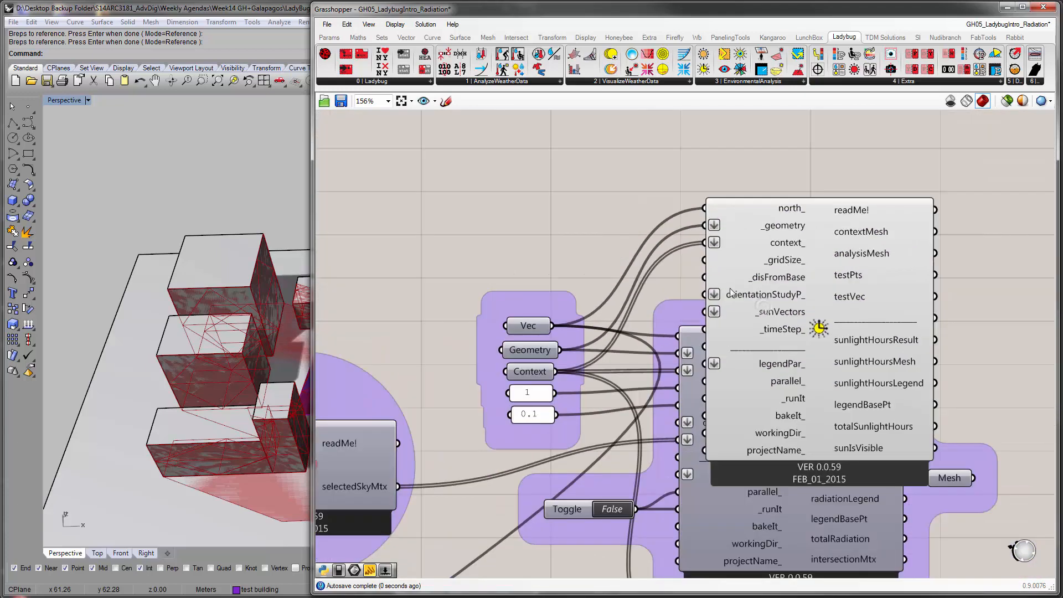
{"action": "right_click_drag", "start_coordinate": [808, 291], "coordinate": [745, 188]}
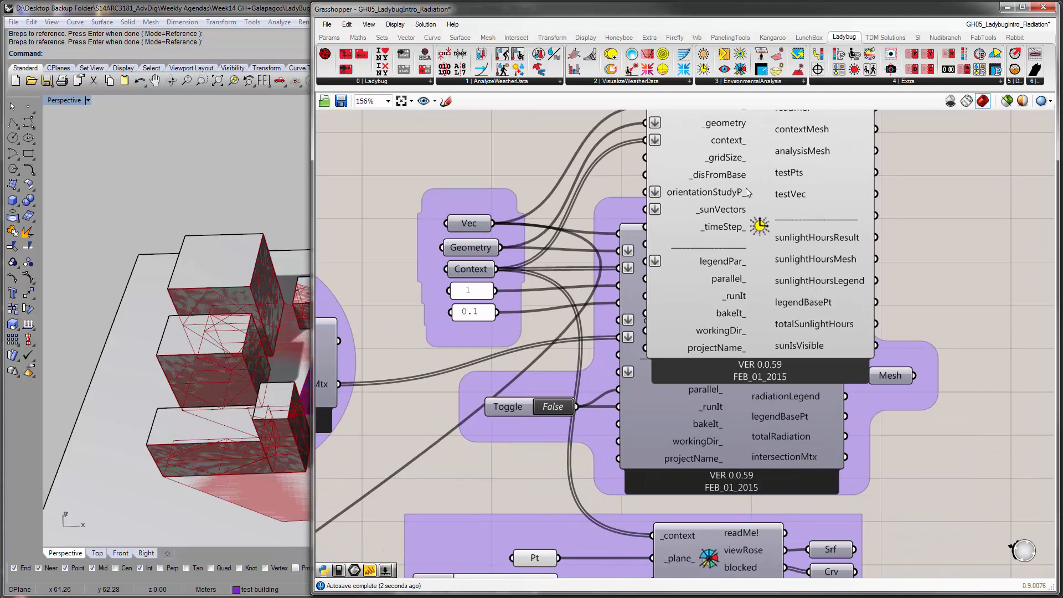
{"action": "scroll", "coordinate": [746, 188], "scroll_direction": "down", "scroll_amount": 5}
{"action": "left_click_drag", "start_coordinate": [746, 188], "coordinate": [864, 199]}
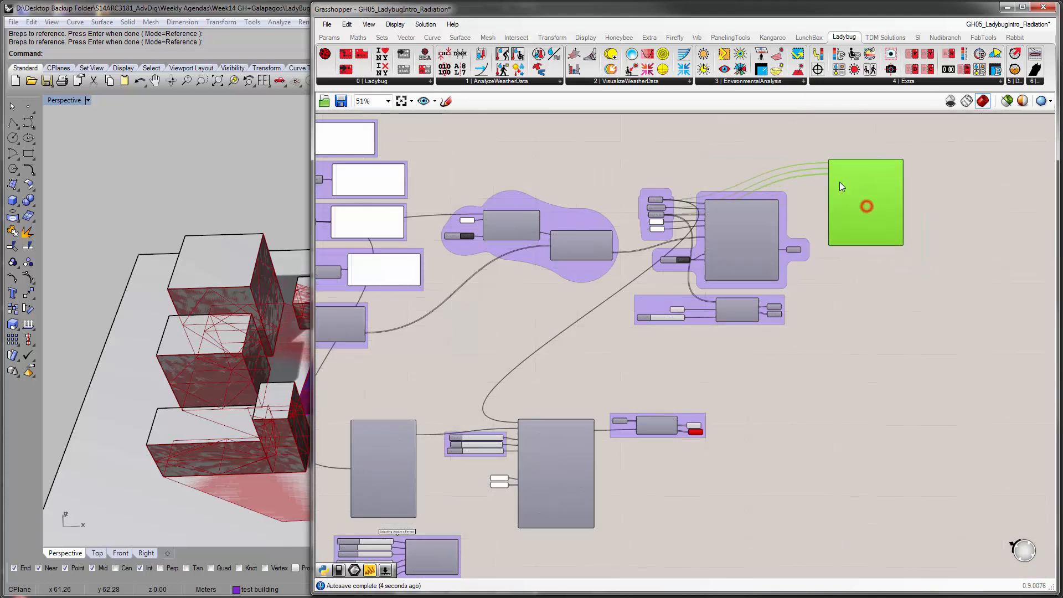
{"action": "scroll", "coordinate": [814, 186], "scroll_direction": "up", "scroll_amount": 5}
{"action": "left_click", "coordinate": [815, 186]}
{"action": "right_click_drag", "start_coordinate": [787, 206], "coordinate": [845, 251]}
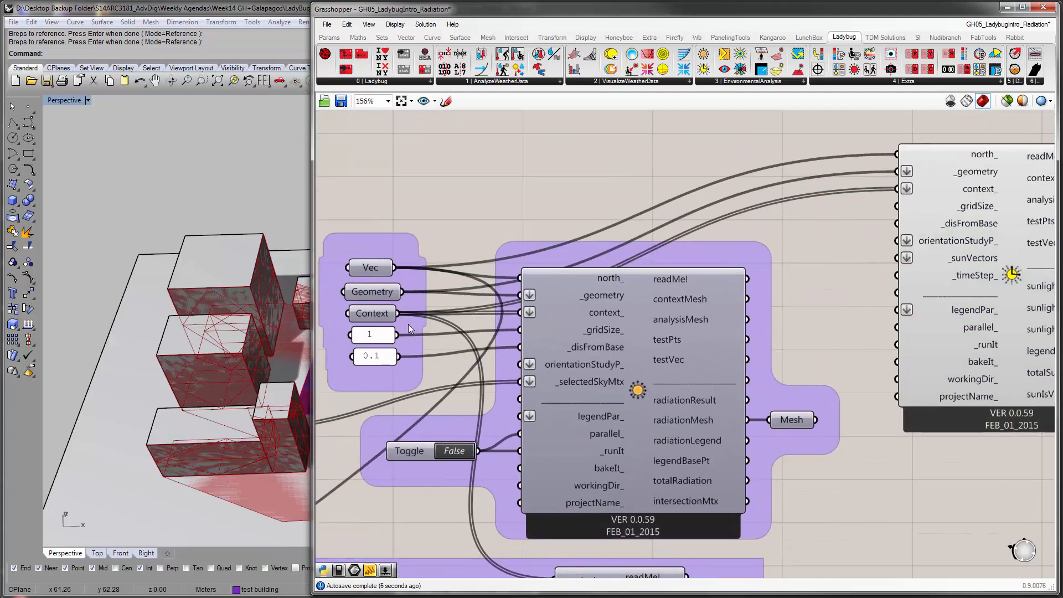
Duplicate the 1 and 0.1 panels next to the Sunlight Hours Analysis component and connect them to _gridSize and _disFromBase
{"action": "left_click", "coordinate": [375, 337]}
{"action": "left_click", "coordinate": [371, 354], "text": "shift"}
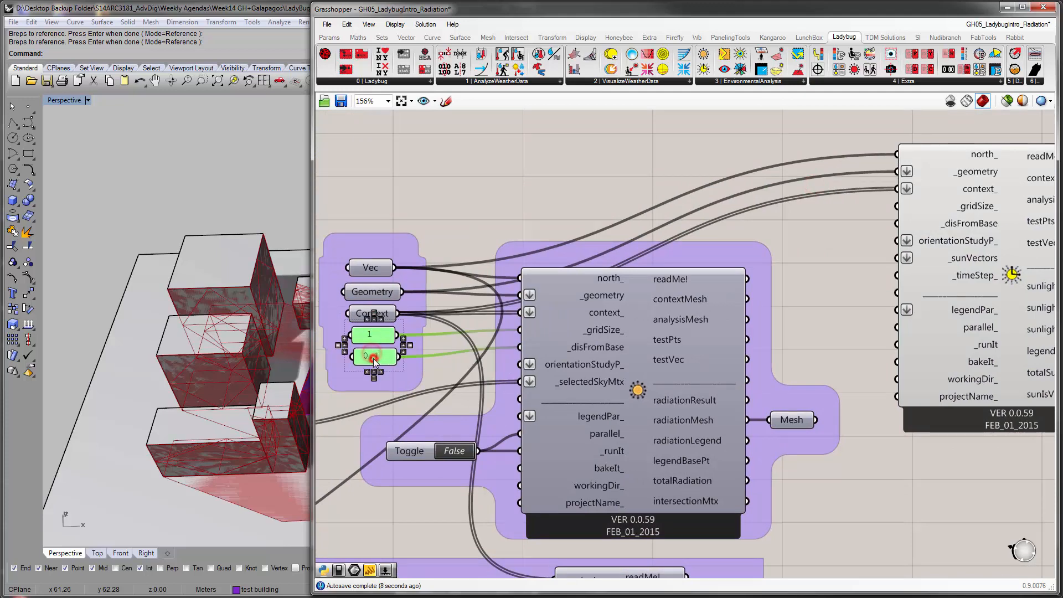
{"action": "left_click_drag", "start_coordinate": [371, 354], "coordinate": [849, 245], "text": "alt"}
{"action": "right_click_drag", "start_coordinate": [771, 275], "coordinate": [682, 328]}
{"action": "scroll", "coordinate": [804, 266], "scroll_direction": "up", "scroll_amount": 2}
{"action": "left_click", "coordinate": [801, 261]}
{"action": "left_click_drag", "start_coordinate": [769, 279], "coordinate": [812, 253]}
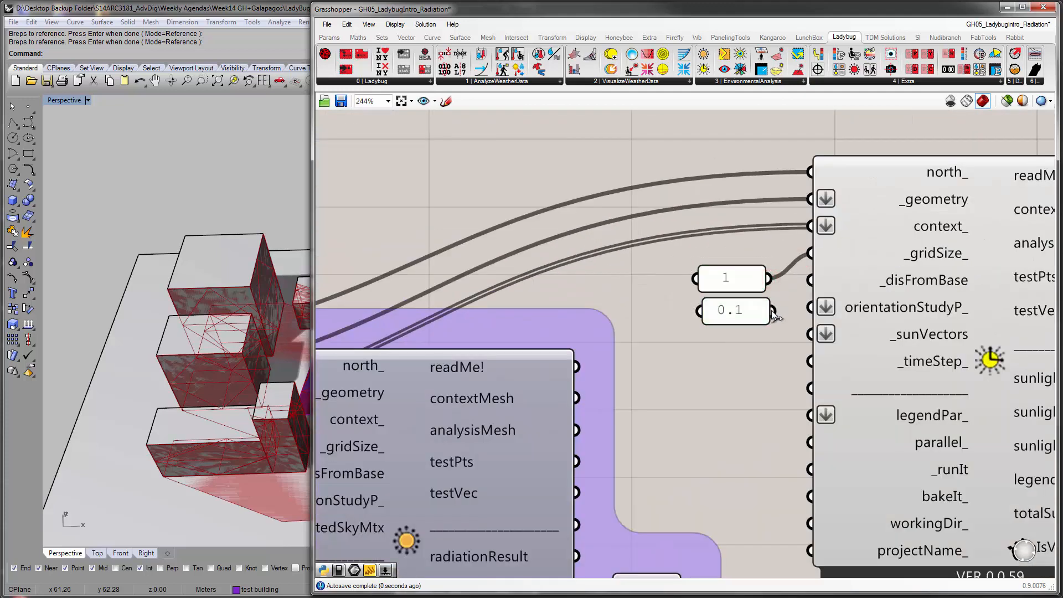
{"action": "left_click_drag", "start_coordinate": [773, 310], "coordinate": [810, 280]}
Align the copied panels with their inputs and set the _gridSize panel to 5
{"action": "left_click_drag", "start_coordinate": [747, 345], "coordinate": [753, 253]}
{"action": "double_click", "coordinate": [753, 253]}
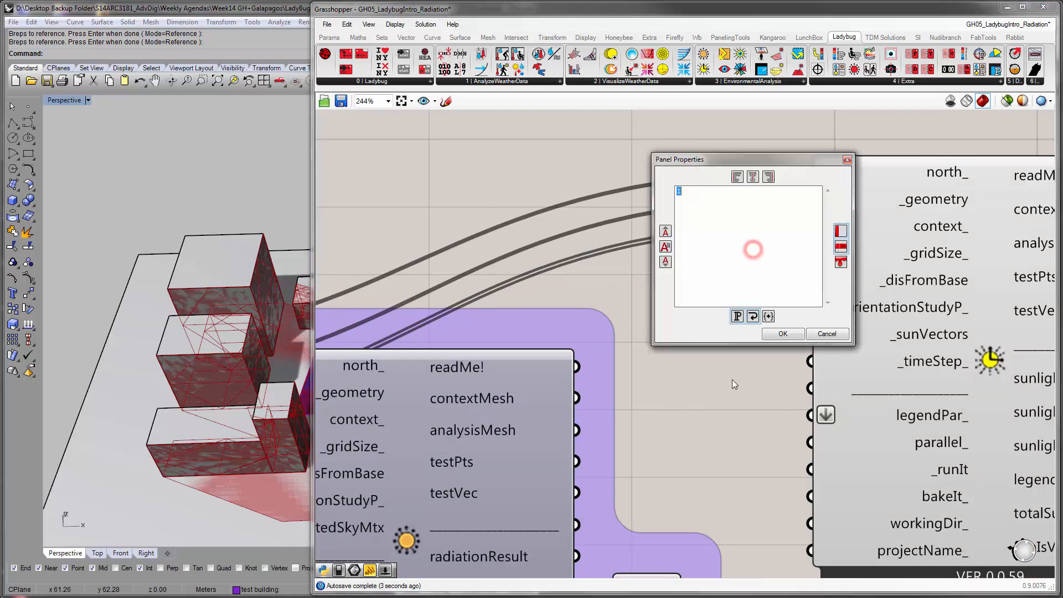
{"action": "type", "text": "56"}
{"action": "left_click", "coordinate": [783, 333]}
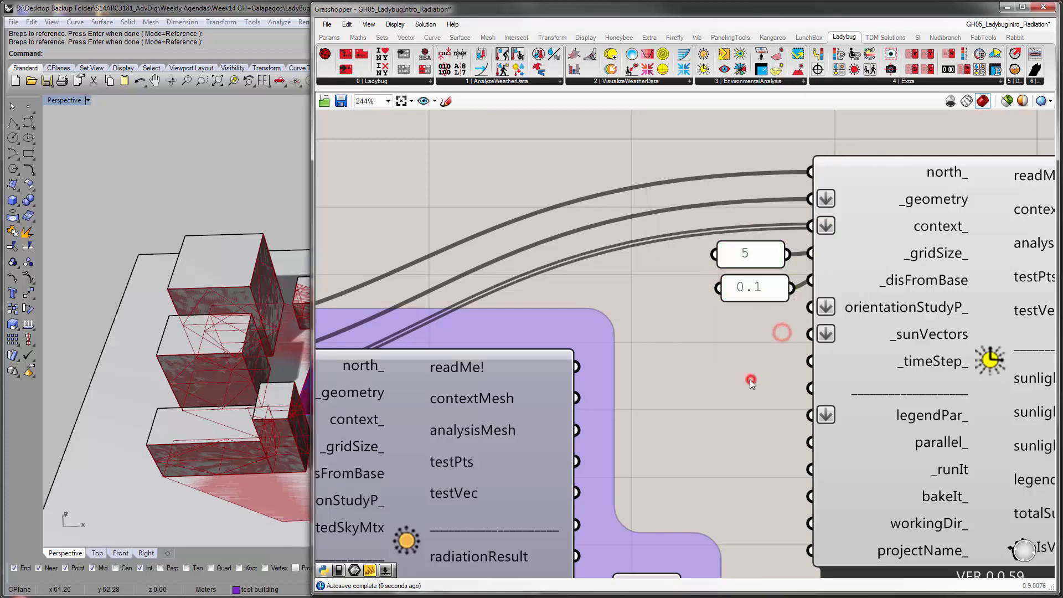
Duplicate the radiation analysis's False toggle and place the copy next to the Sunlight Hours Analysis component
{"action": "right_click_drag", "start_coordinate": [772, 334], "coordinate": [722, 306]}
{"action": "scroll", "coordinate": [719, 308], "scroll_direction": "down", "scroll_amount": 2}
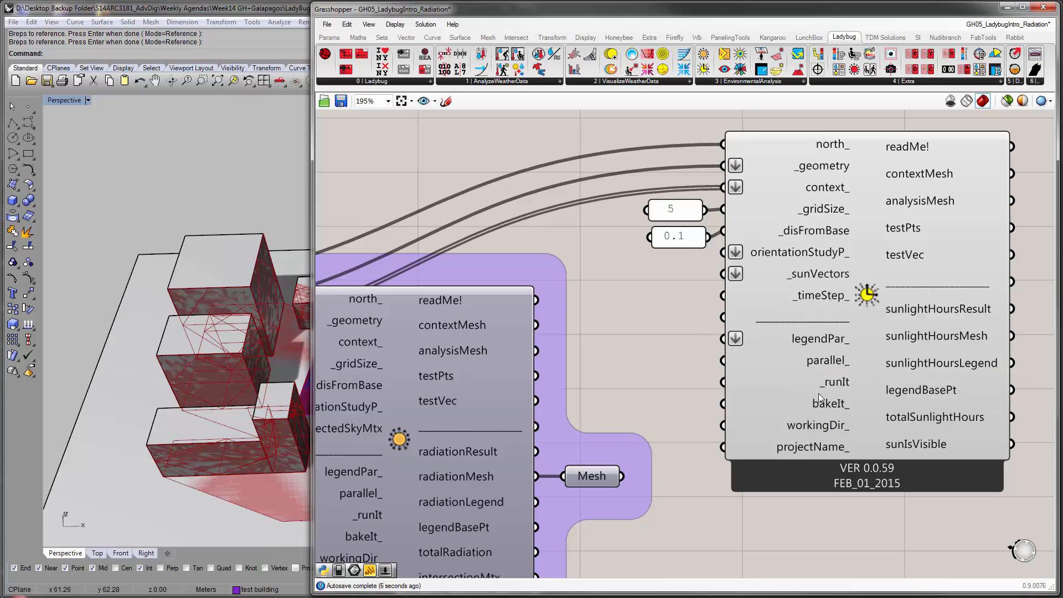
{"action": "scroll", "coordinate": [795, 366], "scroll_direction": "down", "scroll_amount": 3}
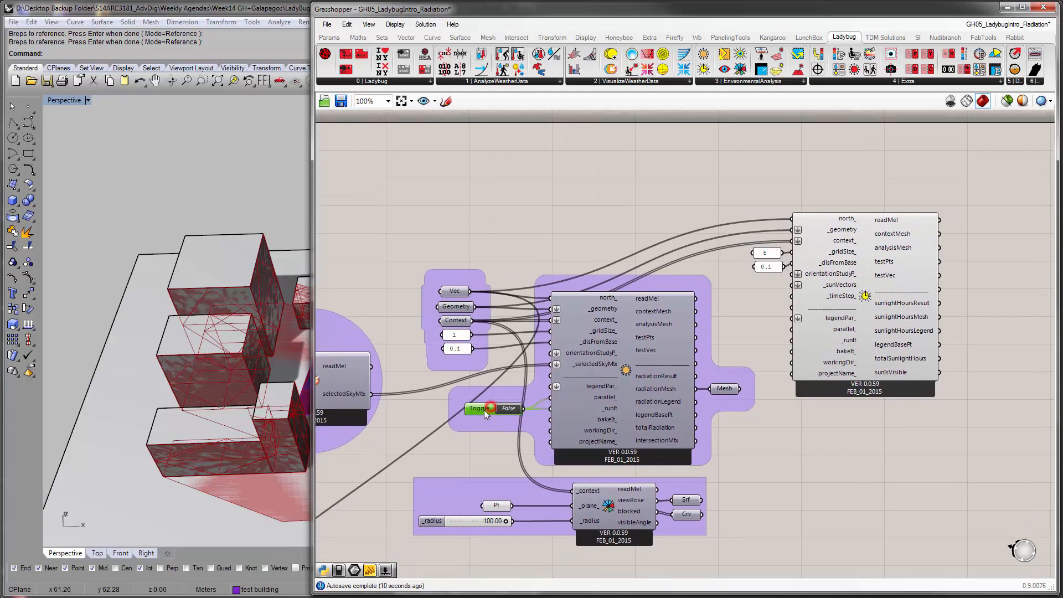
{"action": "left_click_drag", "start_coordinate": [485, 413], "coordinate": [725, 325]}
{"action": "scroll", "coordinate": [753, 327], "scroll_direction": "up", "scroll_amount": 3}
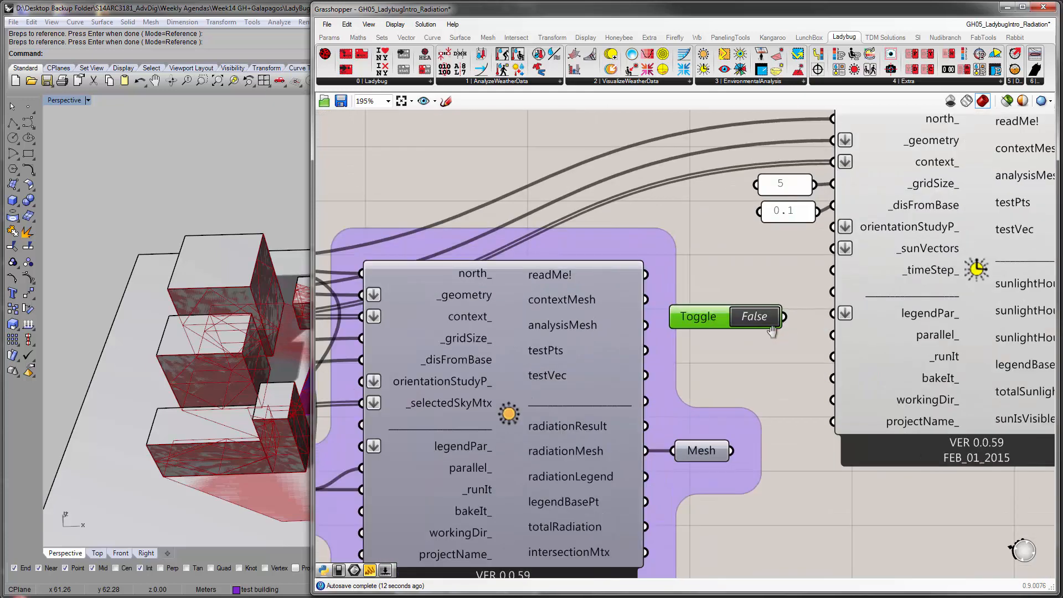
Connect the copied False toggle to both parallel_ and _runIt of the Sunlight Hours Analysis component and nudge it into place
{"action": "right_click_drag", "start_coordinate": [772, 331], "coordinate": [746, 331]}
{"action": "left_click_drag", "start_coordinate": [691, 332], "coordinate": [692, 348]}
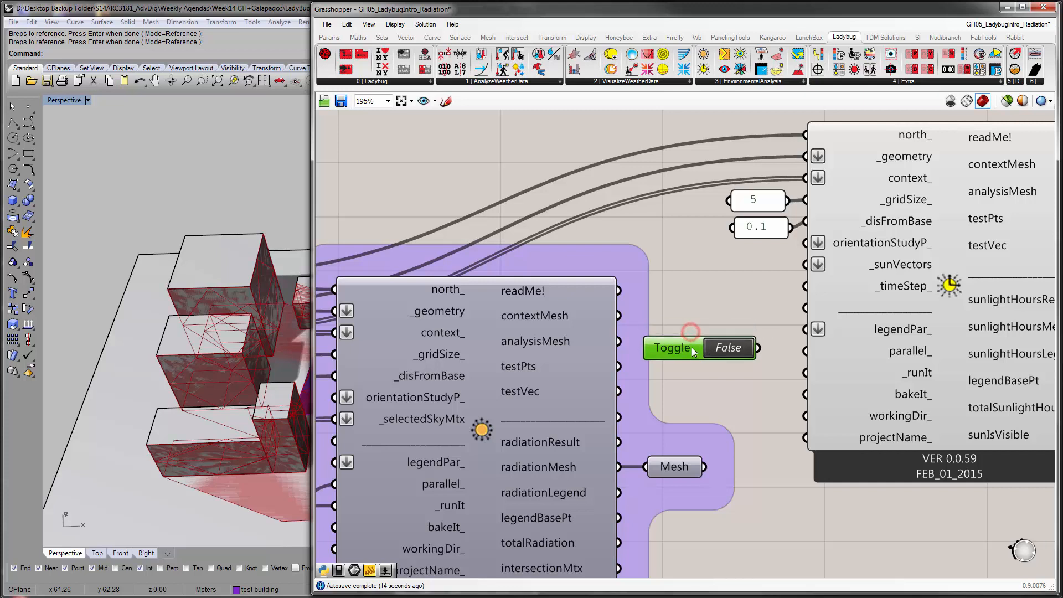
{"action": "left_click_drag", "start_coordinate": [758, 349], "coordinate": [806, 372]}
{"action": "left_click_drag", "start_coordinate": [758, 347], "coordinate": [807, 351]}
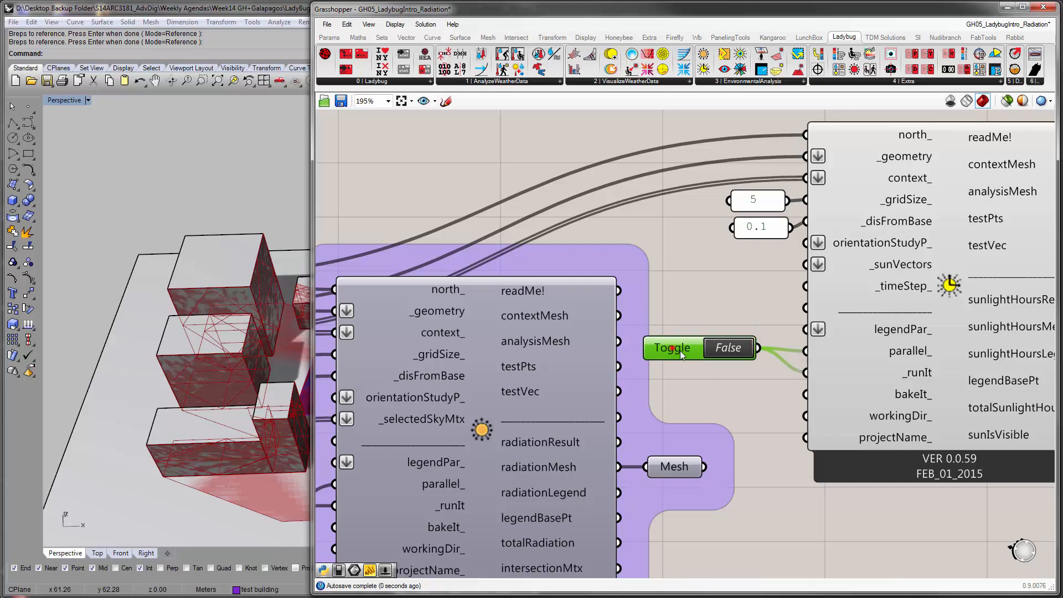
{"action": "left_click_drag", "start_coordinate": [680, 350], "coordinate": [690, 360]}
{"action": "left_click", "coordinate": [742, 310]}
{"action": "right_click_drag", "start_coordinate": [733, 322], "coordinate": [668, 358]}
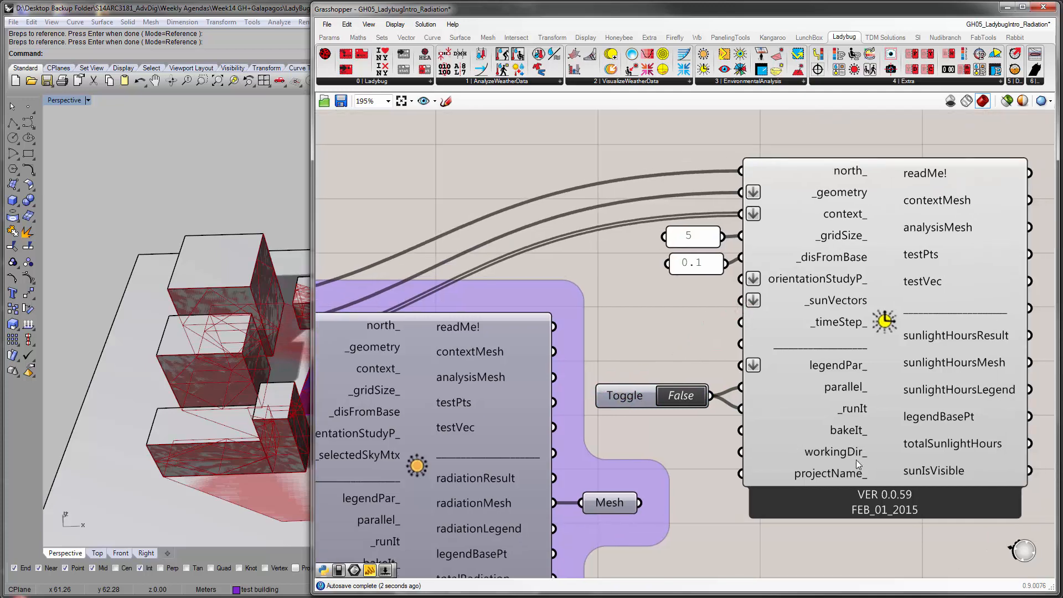
Move the Sunlight Hours Analysis component with its panels and toggle beside the sun path component, below the shadow study group
{"action": "scroll", "coordinate": [800, 380], "scroll_direction": "down", "scroll_amount": 3}
{"action": "left_click_drag", "start_coordinate": [1011, 480], "coordinate": [591, 499]}
{"action": "scroll", "coordinate": [700, 210], "scroll_direction": "down", "scroll_amount": 7}
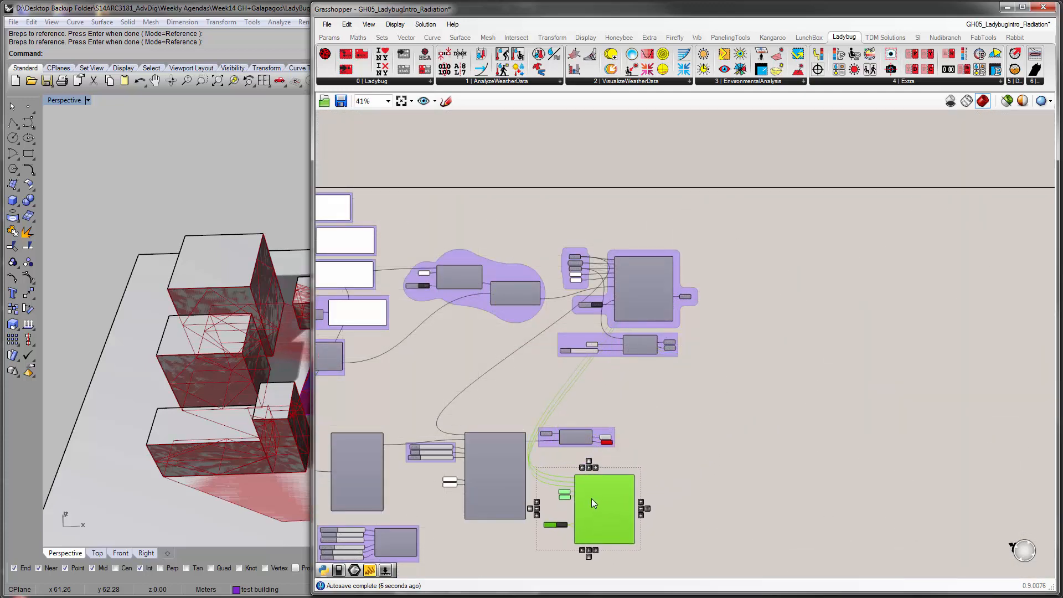
{"action": "right_click_drag", "start_coordinate": [592, 498], "coordinate": [767, 396]}
{"action": "scroll", "coordinate": [759, 399], "scroll_direction": "up", "scroll_amount": 7}
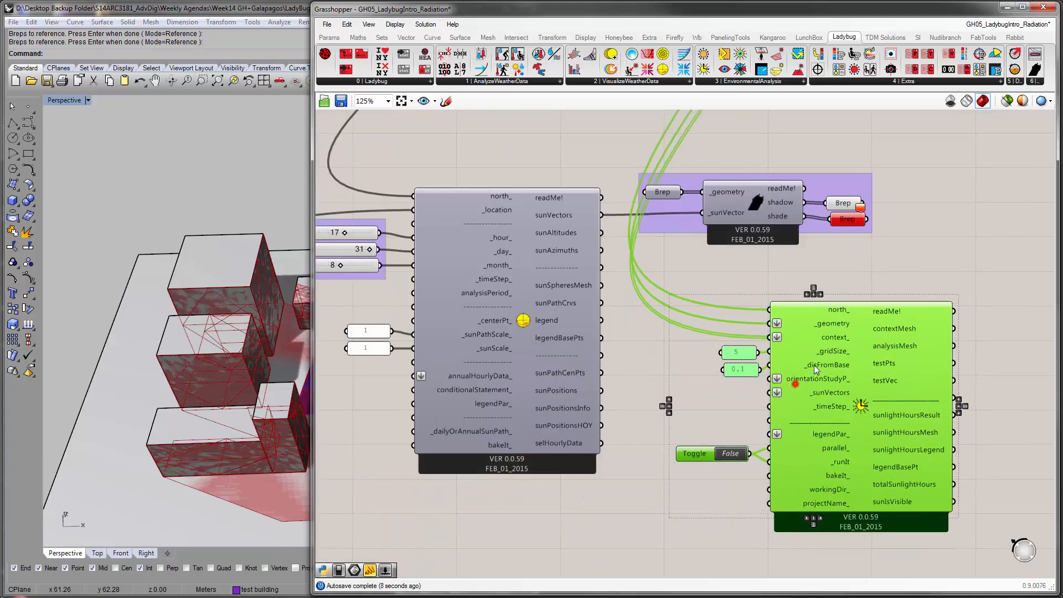
{"action": "left_click_drag", "start_coordinate": [816, 370], "coordinate": [839, 356]}
{"action": "left_click", "coordinate": [672, 505]}
Connect the sun path's sunVectors output to the _sunVectors input of Sunlight Hours Analysis and shift the toggle slightly away from it
{"action": "right_click_drag", "start_coordinate": [636, 357], "coordinate": [594, 344]}
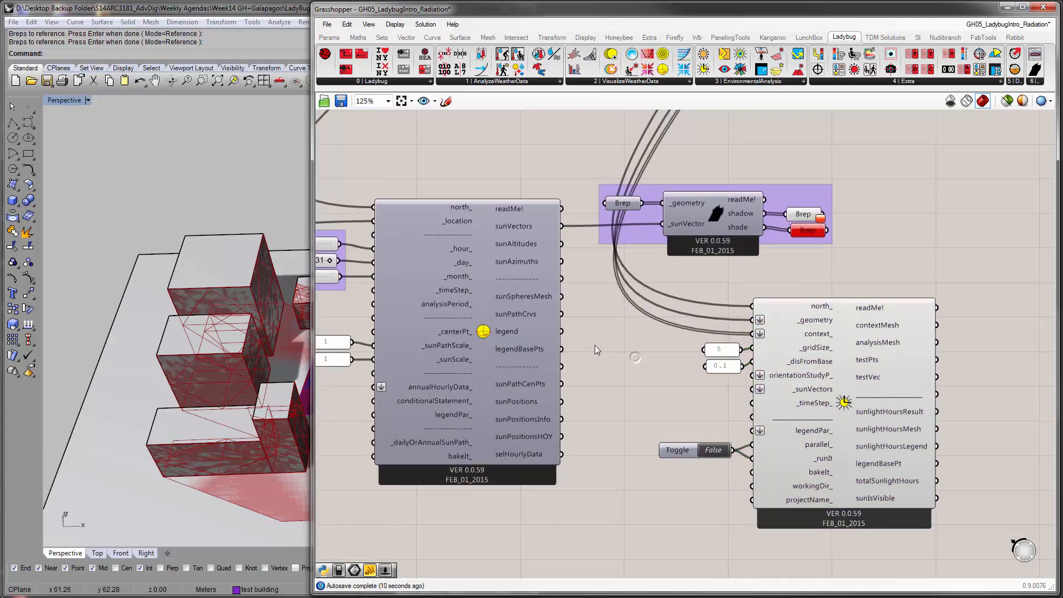
{"action": "left_click_drag", "start_coordinate": [562, 226], "coordinate": [755, 391]}
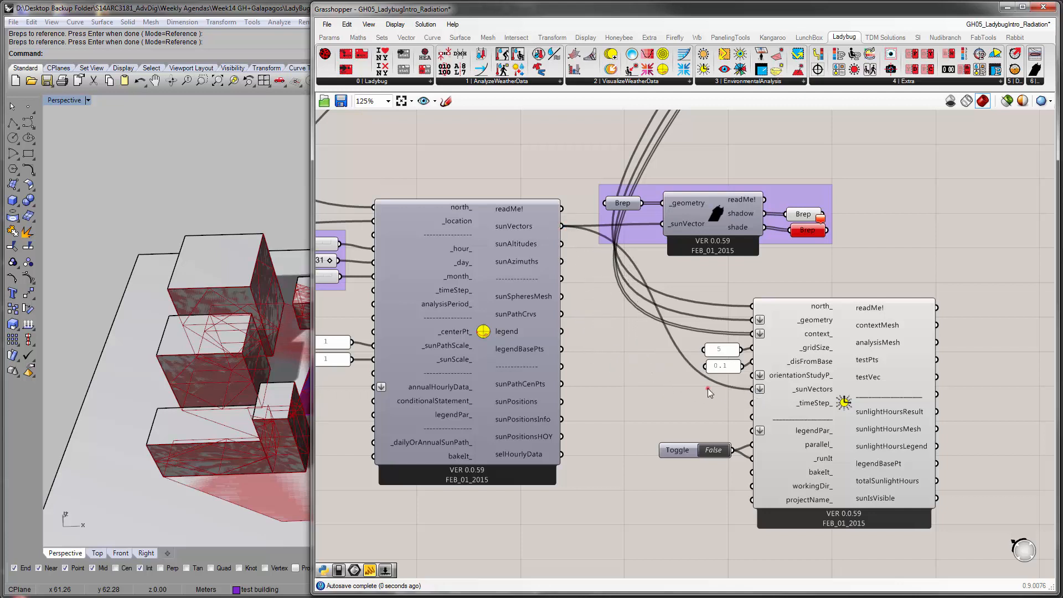
{"action": "right_click_drag", "start_coordinate": [710, 392], "coordinate": [721, 359]}
{"action": "left_click_drag", "start_coordinate": [646, 375], "coordinate": [629, 373]}
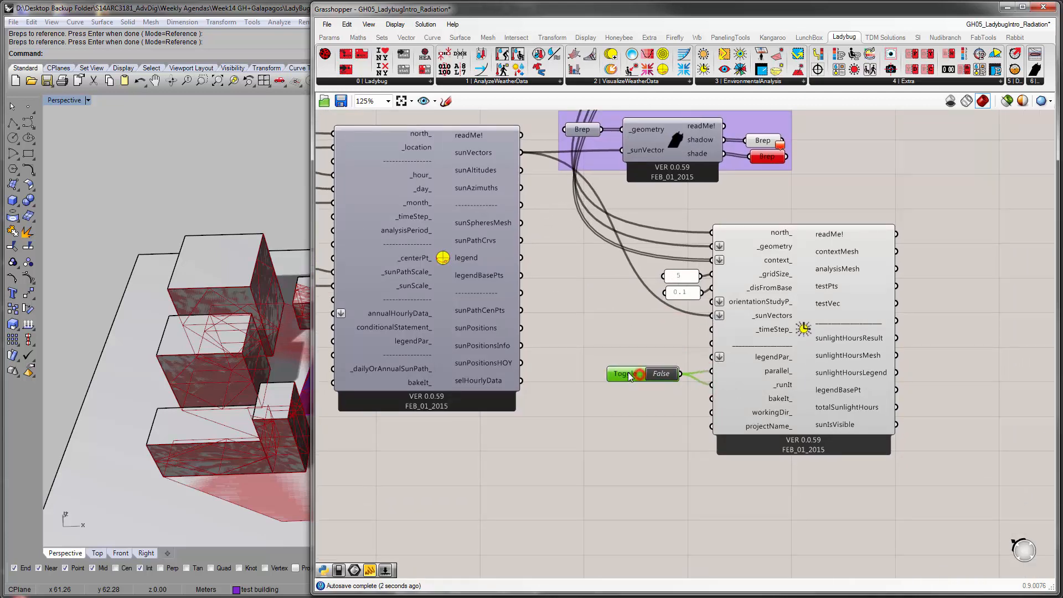
{"action": "right_click_drag", "start_coordinate": [631, 351], "coordinate": [626, 426]}
Move the shadow study group away from the wires feeding the Sunlight Hours Analysis component
{"action": "left_click", "coordinate": [760, 216]}
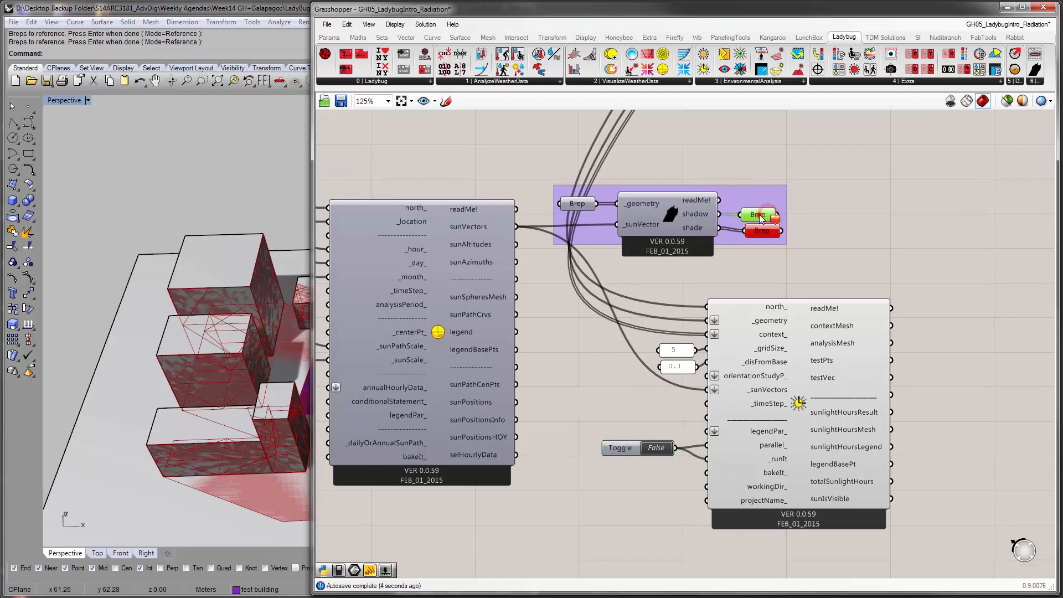
{"action": "left_click", "coordinate": [771, 194]}
{"action": "left_click_drag", "start_coordinate": [770, 193], "coordinate": [834, 179]}
{"action": "left_click", "coordinate": [822, 202]}
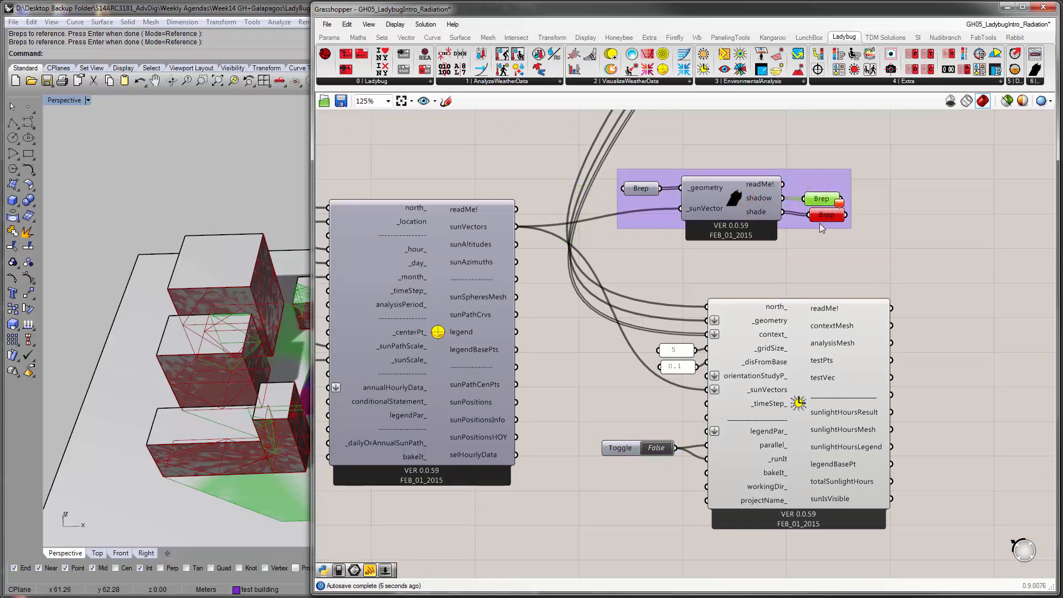
{"action": "left_click", "coordinate": [820, 224]}
{"action": "left_click", "coordinate": [822, 195]}
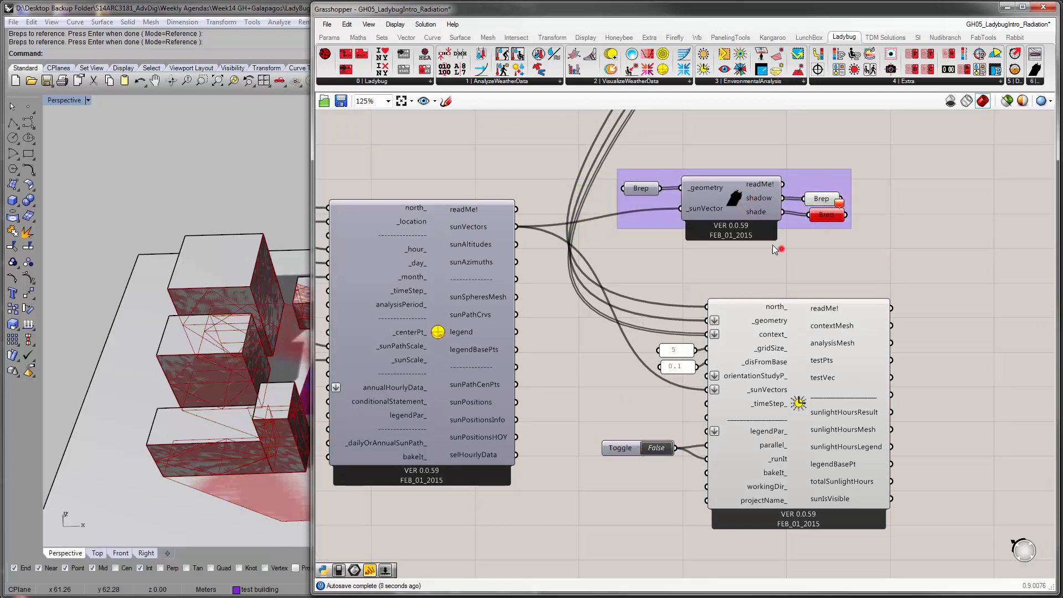
Disable the shadowStudy component so its shadow and shade Breps stop computing
{"action": "left_click", "coordinate": [720, 193]}
{"action": "right_click", "coordinate": [719, 193]}
{"action": "left_click", "coordinate": [898, 213]}
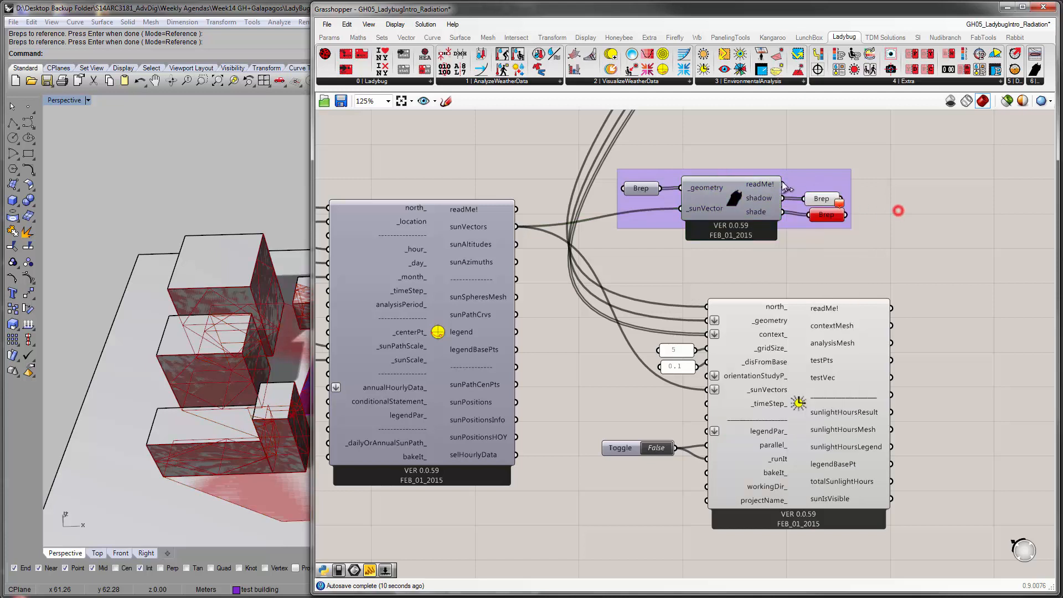
{"action": "left_click", "coordinate": [831, 215]}
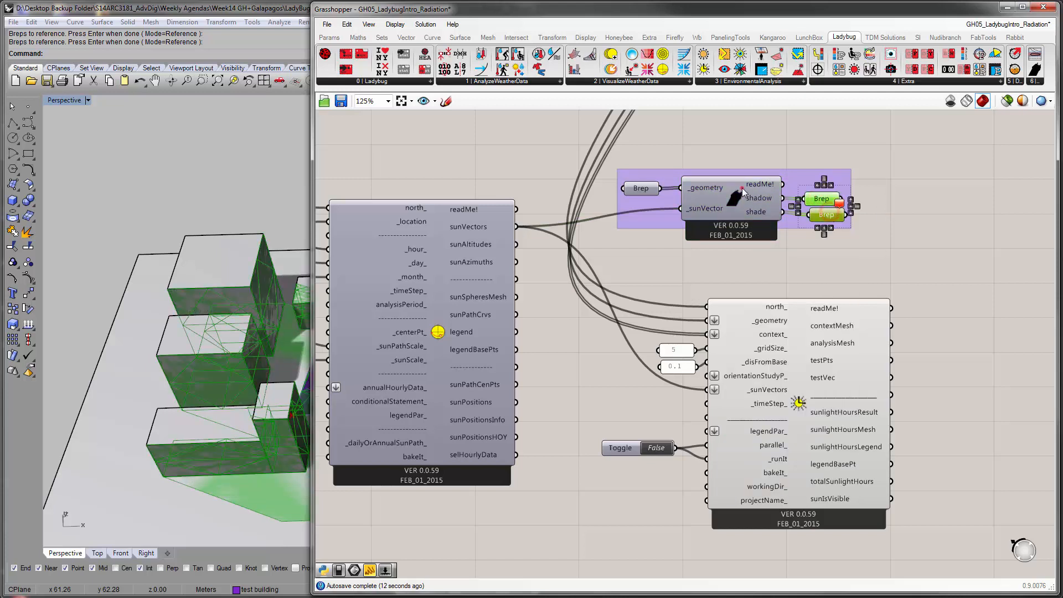
{"action": "left_click", "coordinate": [717, 190]}
{"action": "right_click", "coordinate": [716, 190]}
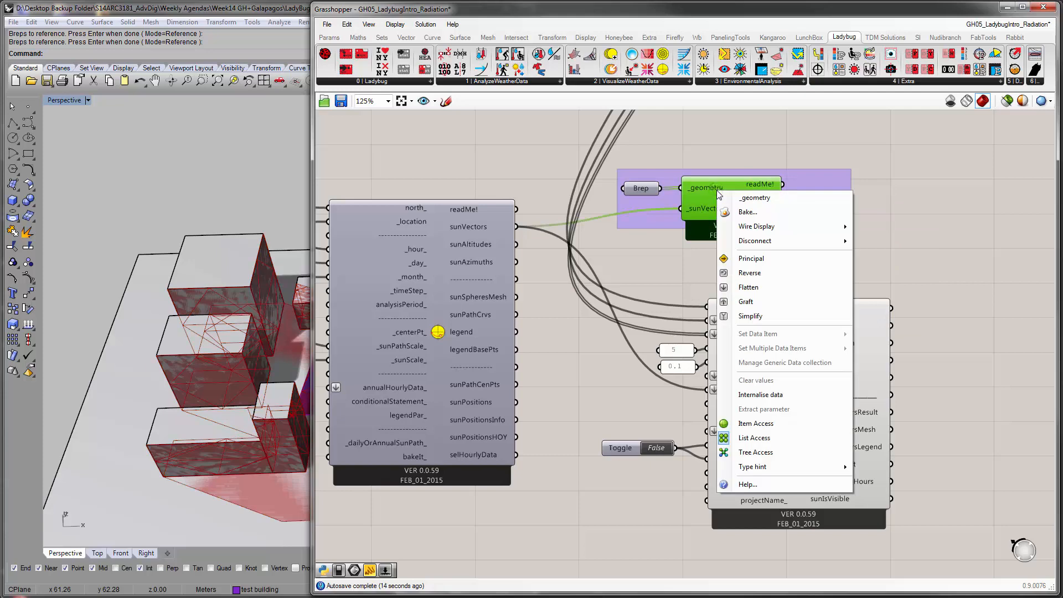
{"action": "left_click", "coordinate": [735, 173]}
{"action": "right_click", "coordinate": [736, 193]}
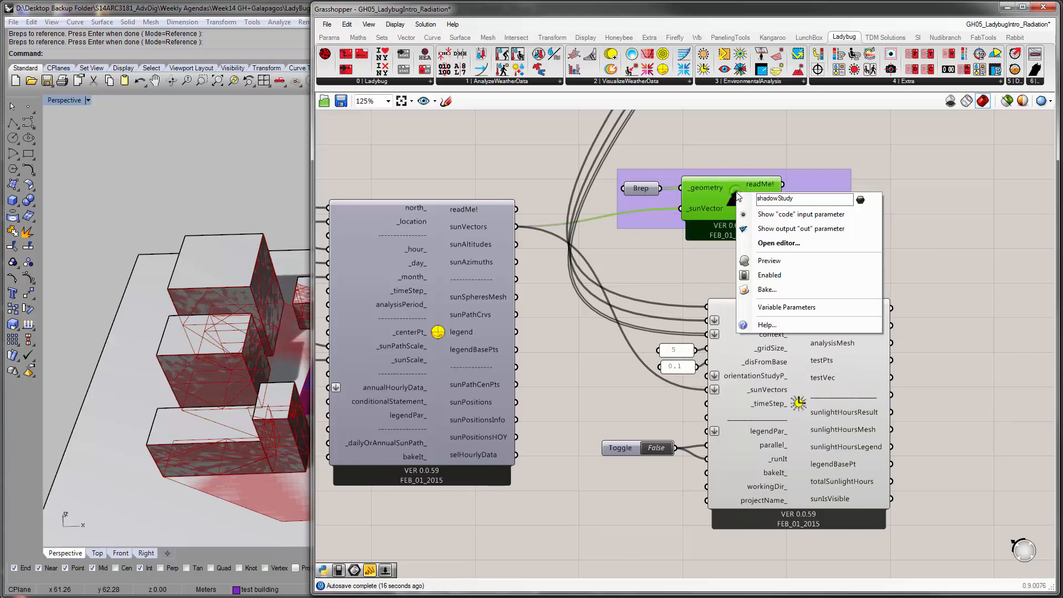
{"action": "left_click", "coordinate": [770, 275]}
Disable the Radiation Analysis component and the viewRose component
{"action": "scroll", "coordinate": [718, 278], "scroll_direction": "down", "scroll_amount": 2}
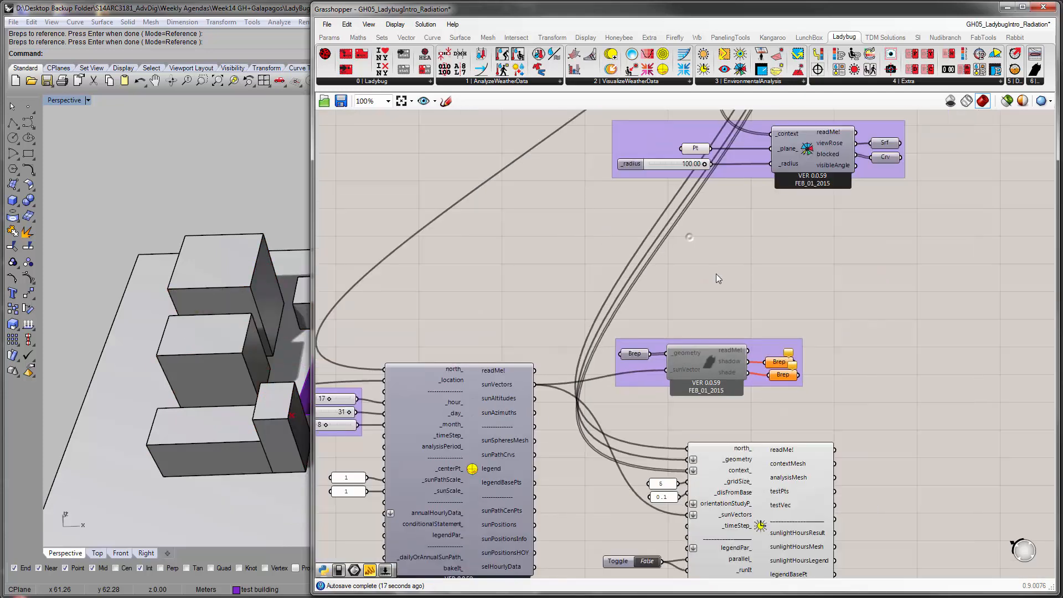
{"action": "right_click_drag", "start_coordinate": [718, 279], "coordinate": [635, 557]}
{"action": "left_click", "coordinate": [744, 298]}
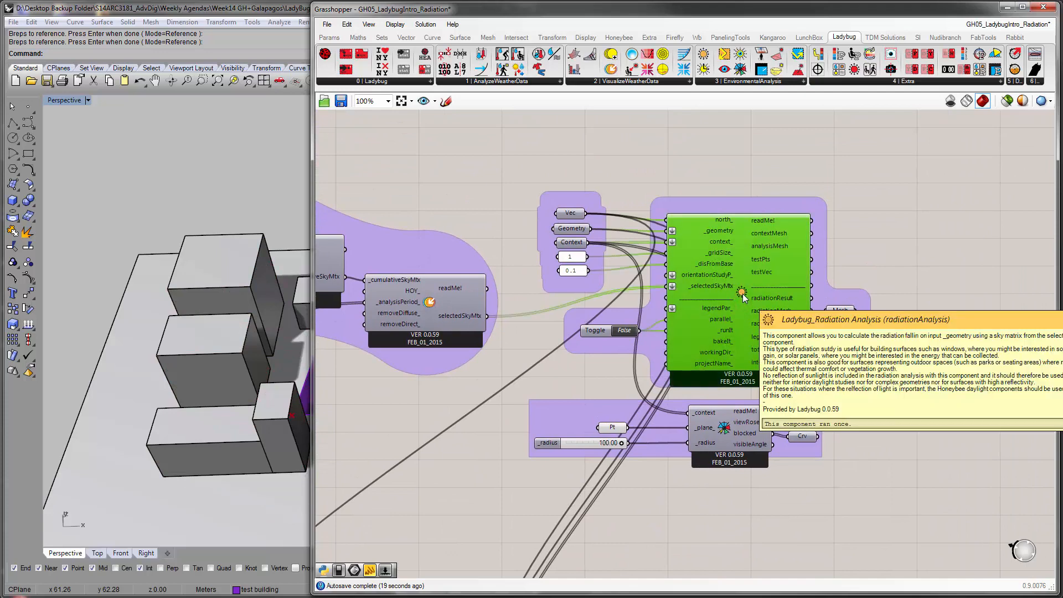
{"action": "right_click", "coordinate": [745, 297]}
{"action": "left_click", "coordinate": [780, 375]}
{"action": "right_click_drag", "start_coordinate": [700, 494], "coordinate": [755, 456]}
{"action": "left_click", "coordinate": [778, 398]}
{"action": "right_click", "coordinate": [778, 399]}
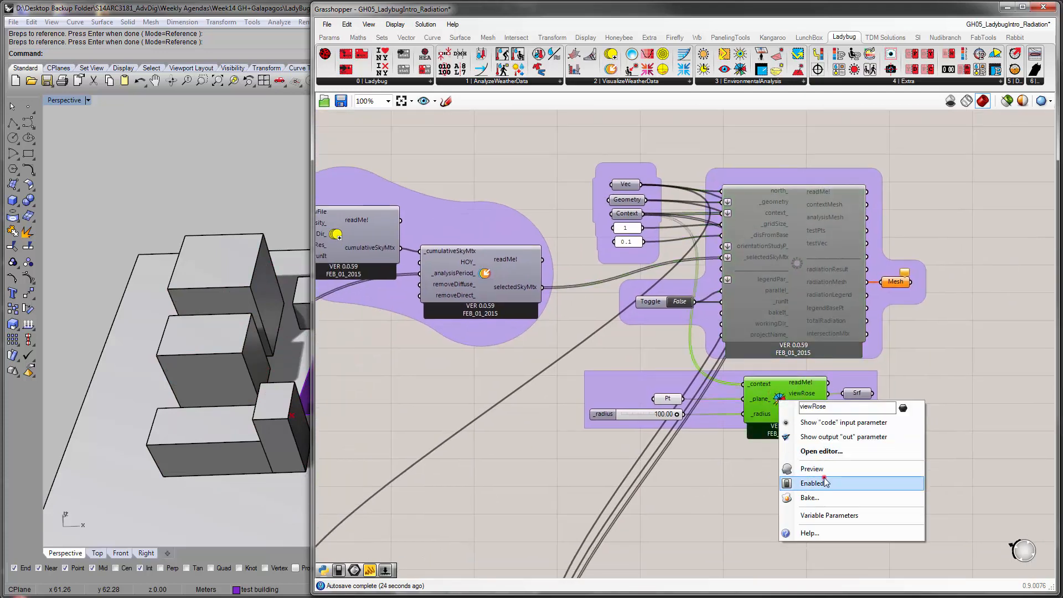
{"action": "left_click", "coordinate": [812, 483]}
Shift the Selecting Analysis Period group slightly to the left below the weather data component
{"action": "scroll", "coordinate": [756, 475], "scroll_direction": "down", "scroll_amount": 3}
{"action": "right_click_drag", "start_coordinate": [687, 313], "coordinate": [726, 165]}
{"action": "scroll", "coordinate": [686, 288], "scroll_direction": "up", "scroll_amount": 1}
{"action": "right_click_drag", "start_coordinate": [506, 317], "coordinate": [644, 323]}
{"action": "left_click", "coordinate": [593, 303]}
{"action": "left_click", "coordinate": [648, 342]}
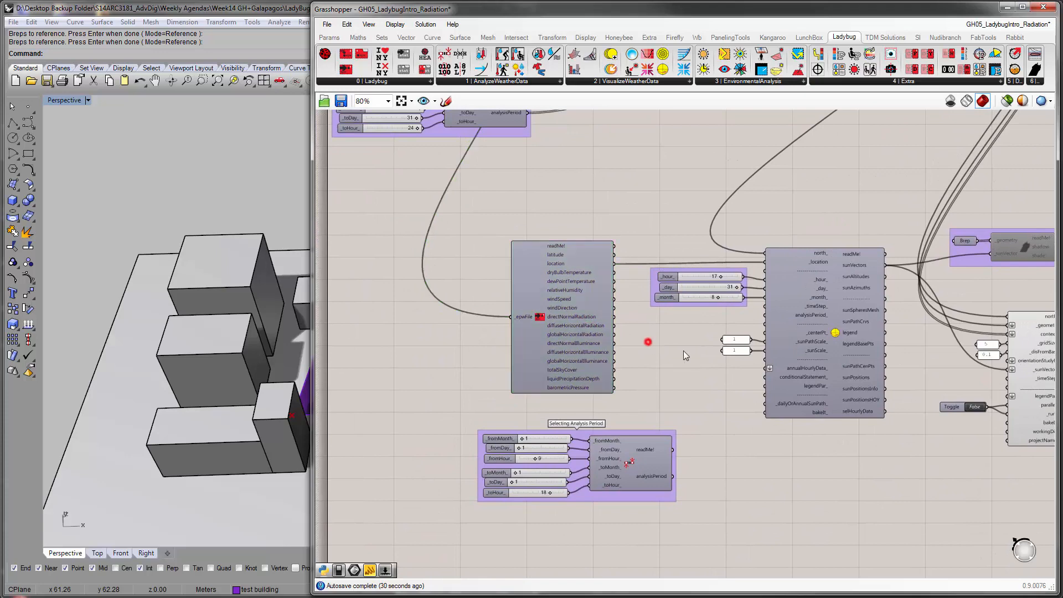
{"action": "left_click", "coordinate": [631, 498]}
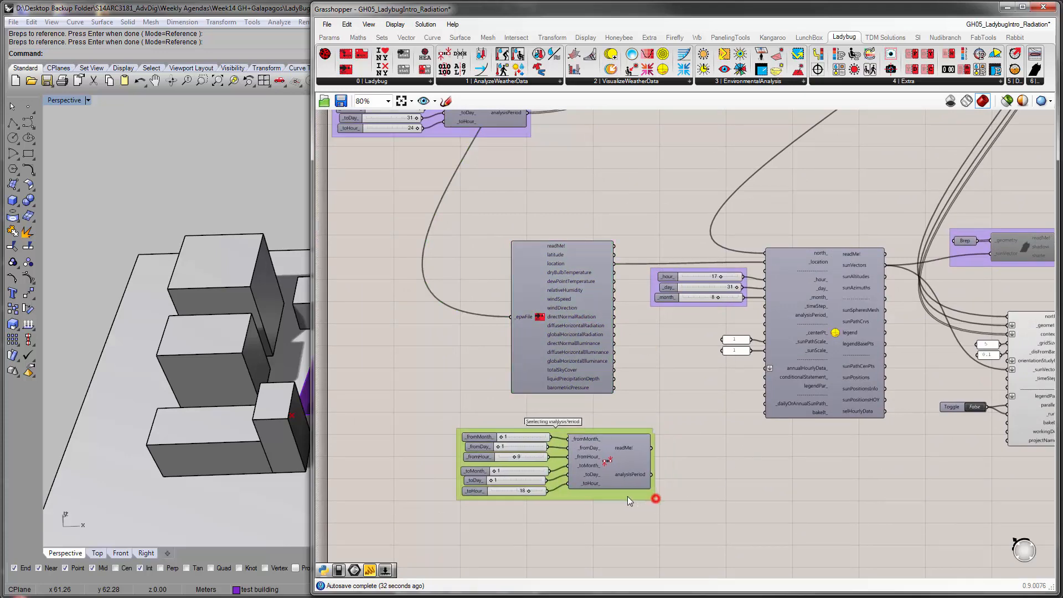
{"action": "right_click_drag", "start_coordinate": [626, 497], "coordinate": [322, 536]}
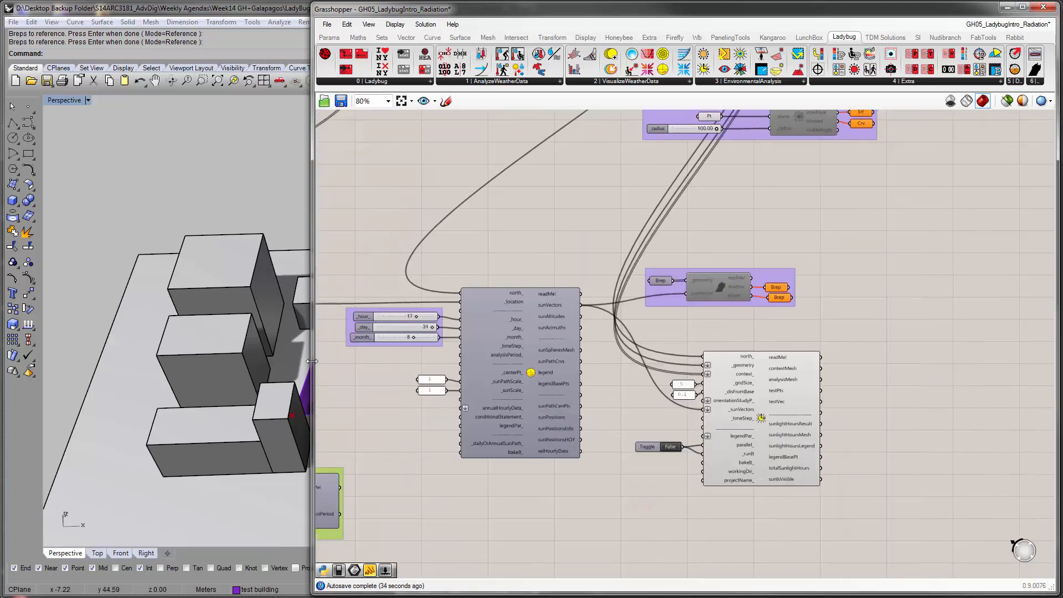
Widen the Rhino viewport beside the canvas and run the sunlight hours analysis by setting its toggle to True
{"action": "left_click_drag", "start_coordinate": [312, 361], "coordinate": [573, 361]}
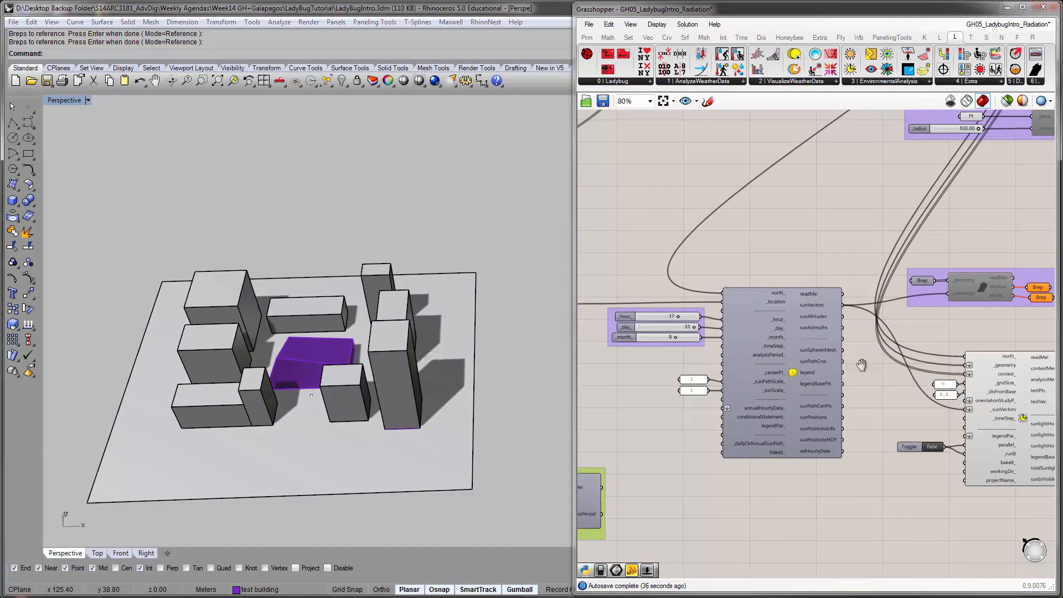
{"action": "scroll", "coordinate": [862, 364], "scroll_direction": "up", "scroll_amount": 5}
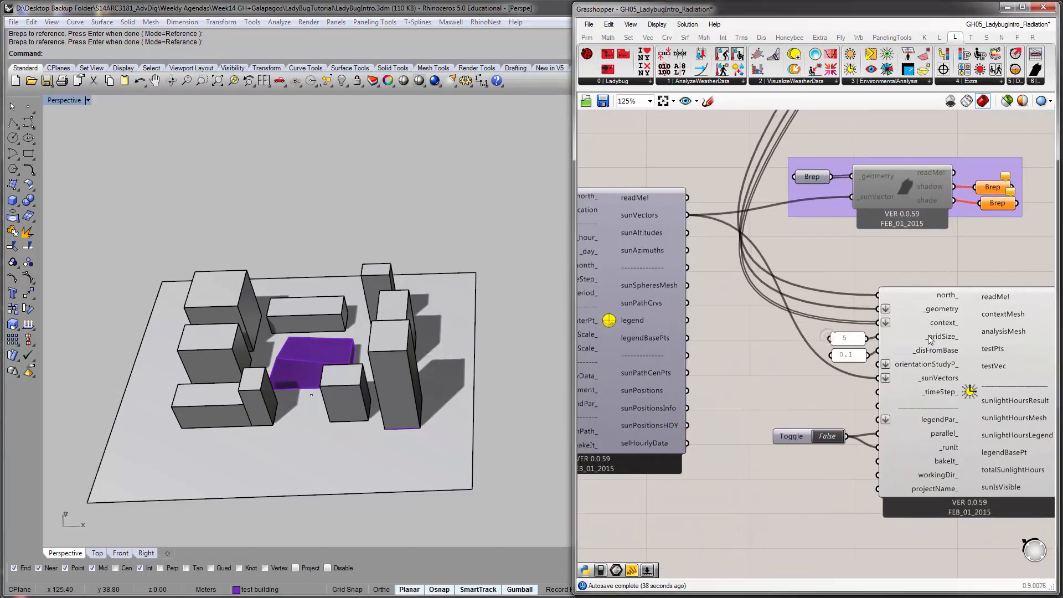
{"action": "right_click_drag", "start_coordinate": [848, 423], "coordinate": [783, 388]}
{"action": "left_click", "coordinate": [769, 404]}
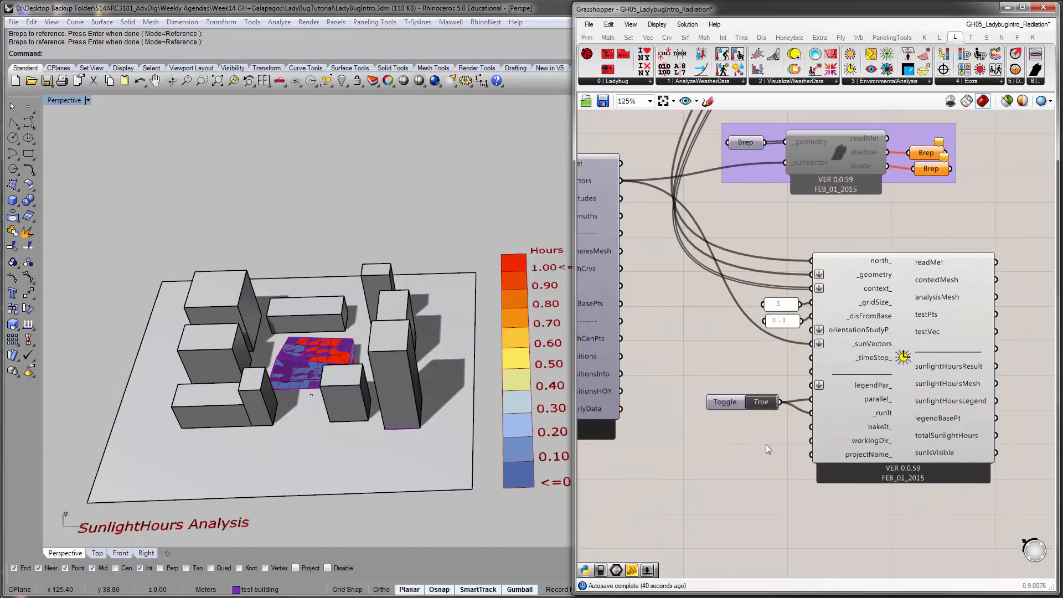
Examine the sunlight hours mesh and its legend against the sun path's hour, day and month sliders
{"action": "right_click_drag", "start_coordinate": [446, 297], "coordinate": [403, 325]}
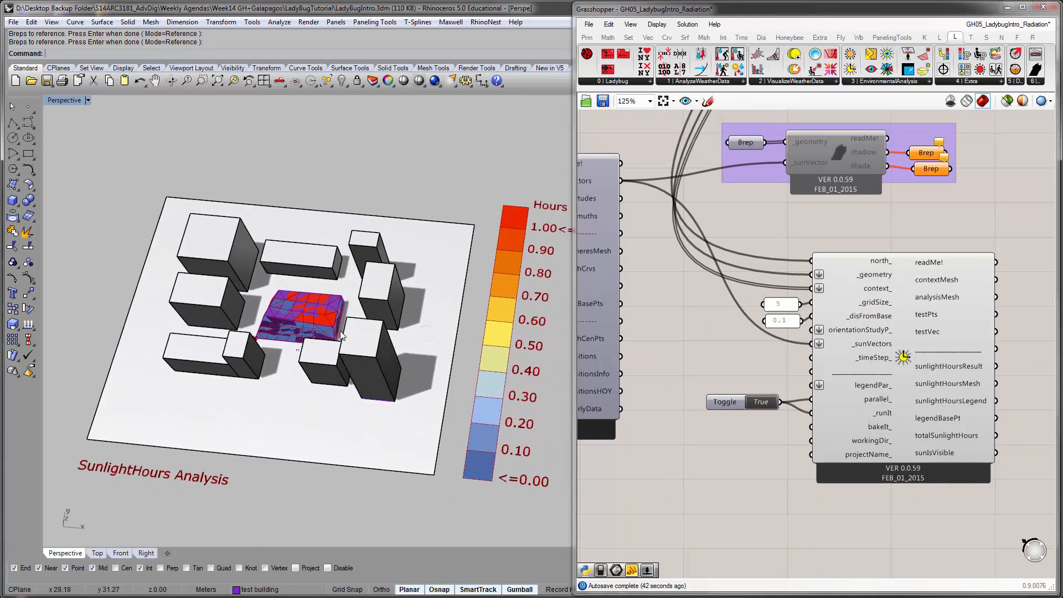
{"action": "right_click_drag", "start_coordinate": [342, 335], "coordinate": [480, 375]}
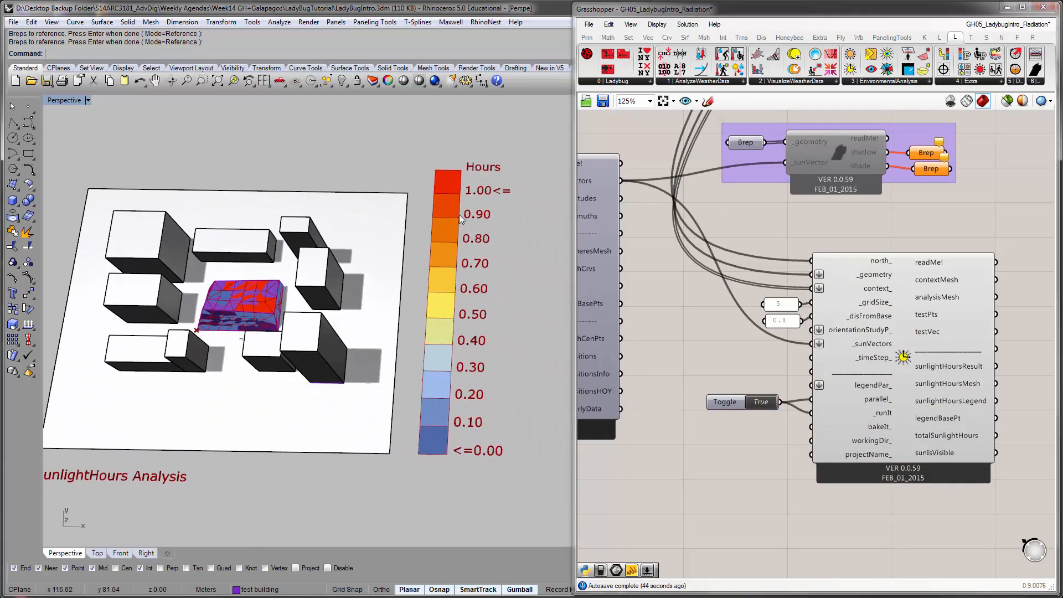
{"action": "right_click_drag", "start_coordinate": [393, 248], "coordinate": [415, 266], "text": "shift"}
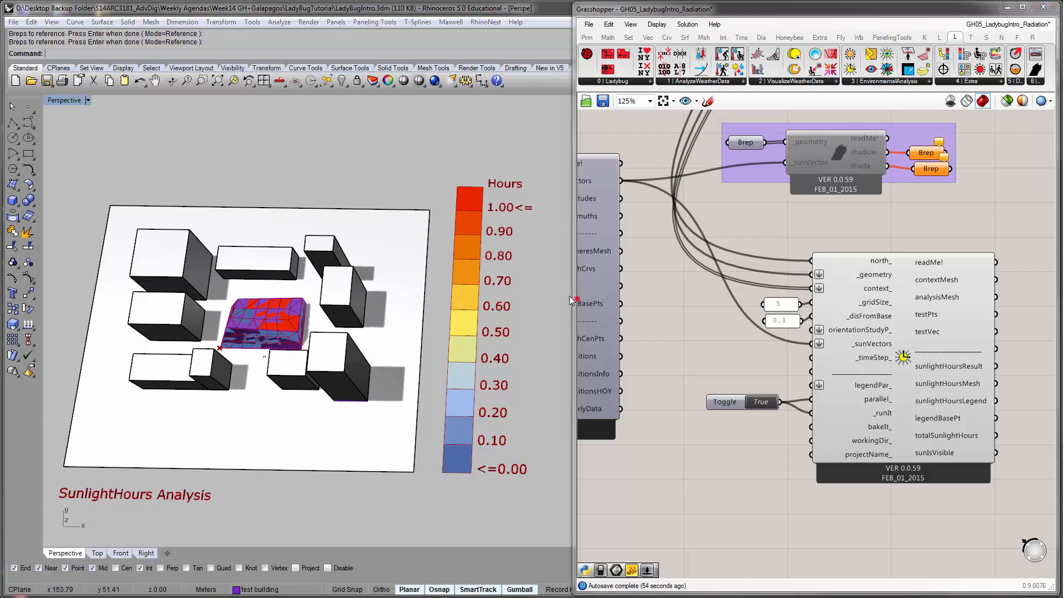
{"action": "left_click_drag", "start_coordinate": [570, 297], "coordinate": [509, 297]}
{"action": "right_click_drag", "start_coordinate": [406, 297], "coordinate": [382, 299], "text": "shift"}
{"action": "scroll", "coordinate": [662, 318], "scroll_direction": "down", "scroll_amount": 1}
{"action": "right_click_drag", "start_coordinate": [667, 319], "coordinate": [926, 338]}
{"action": "scroll", "coordinate": [605, 272], "scroll_direction": "up", "scroll_amount": 3}
{"action": "right_click_drag", "start_coordinate": [606, 272], "coordinate": [669, 320]}
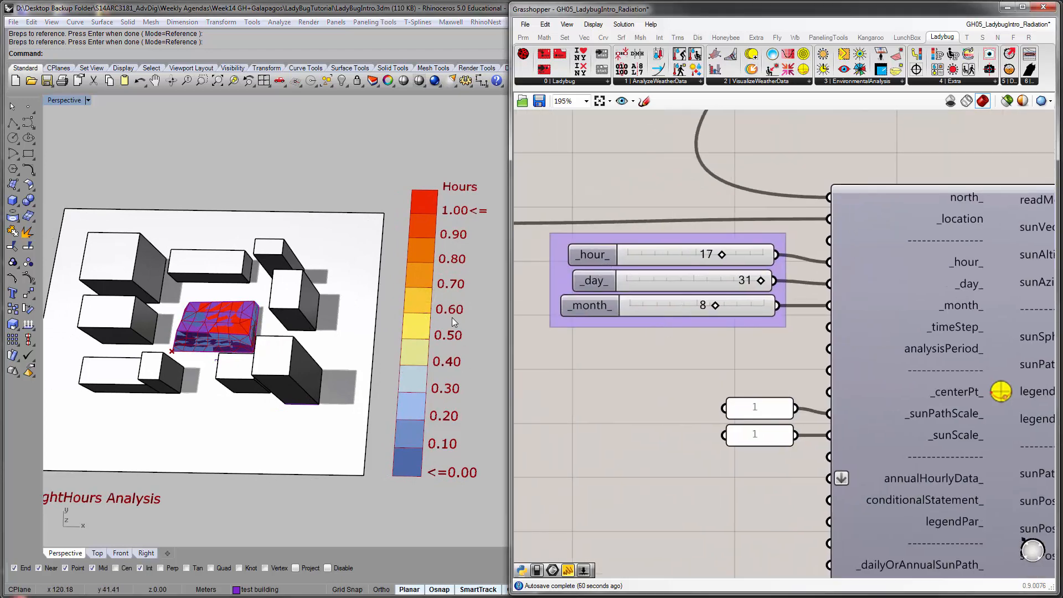
{"action": "right_click_drag", "start_coordinate": [255, 342], "coordinate": [268, 413]}
{"action": "right_click_drag", "start_coordinate": [871, 287], "coordinate": [771, 239]}
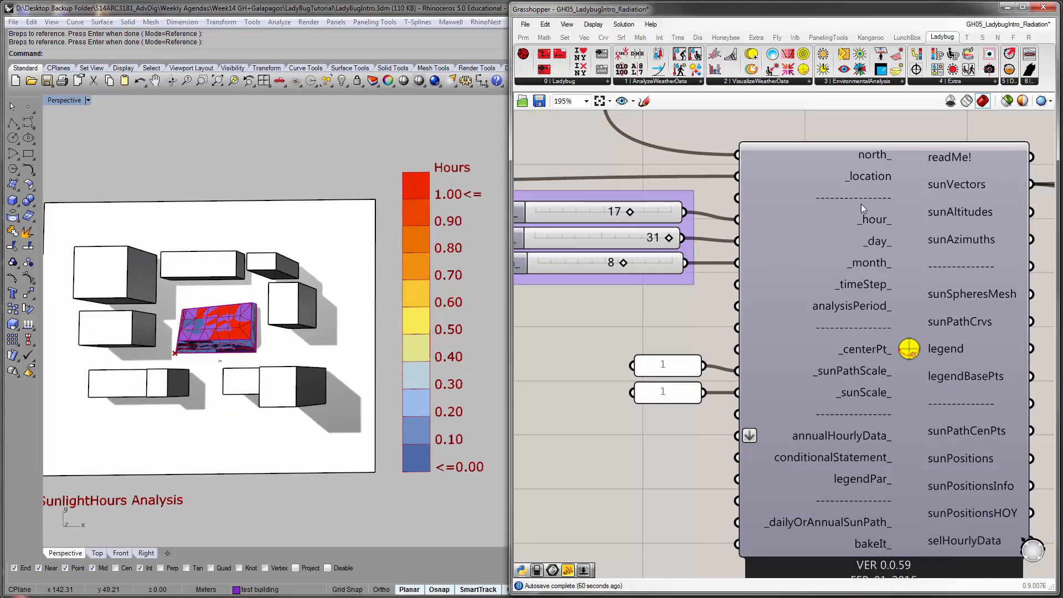
{"action": "right_click_drag", "start_coordinate": [541, 313], "coordinate": [617, 337]}
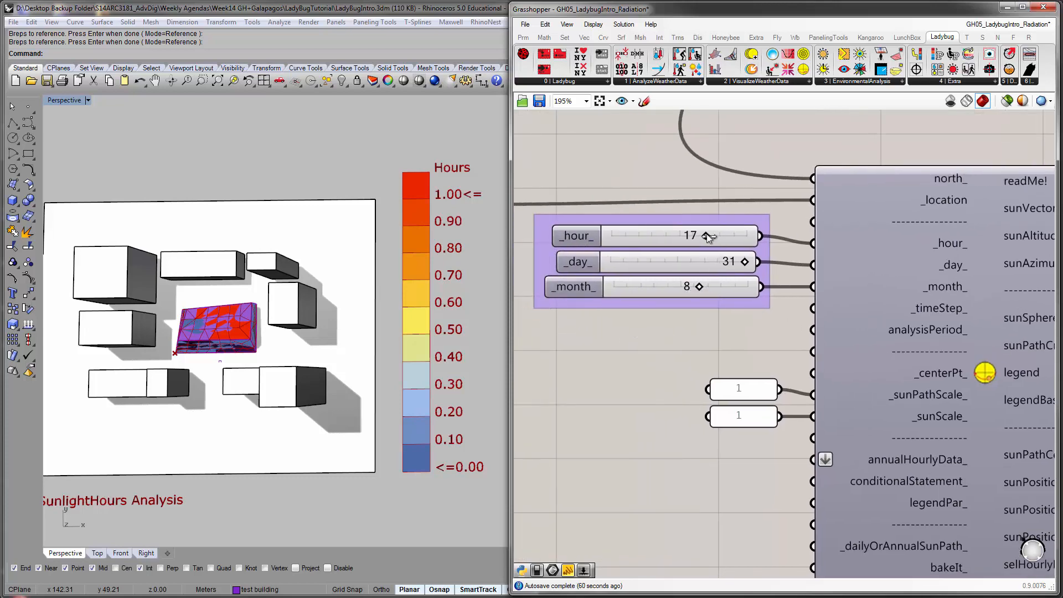
Inspect the analysis colours on the test building up close and review the sun vectors feeding the Sunlight Hours Analysis component
{"action": "scroll", "coordinate": [183, 331], "scroll_direction": "up", "scroll_amount": 3}
{"action": "scroll", "coordinate": [183, 331], "scroll_direction": "up", "scroll_amount": 5}
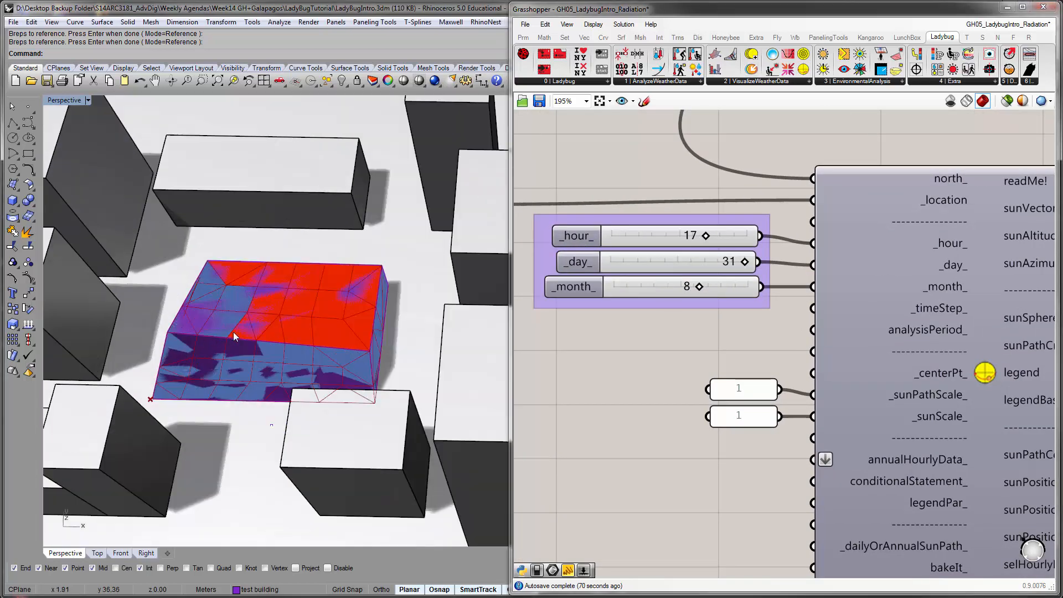
{"action": "scroll", "coordinate": [267, 345], "scroll_direction": "down", "scroll_amount": 5}
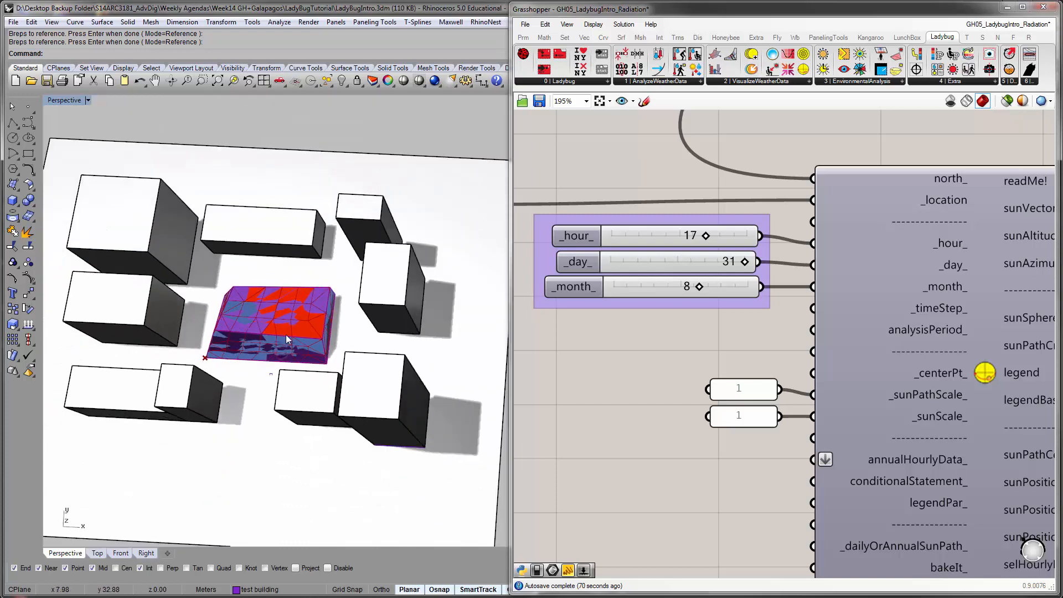
{"action": "right_click_drag", "start_coordinate": [267, 345], "coordinate": [194, 299]}
{"action": "scroll", "coordinate": [194, 299], "scroll_direction": "up", "scroll_amount": 4}
{"action": "scroll", "coordinate": [194, 299], "scroll_direction": "down", "scroll_amount": 5}
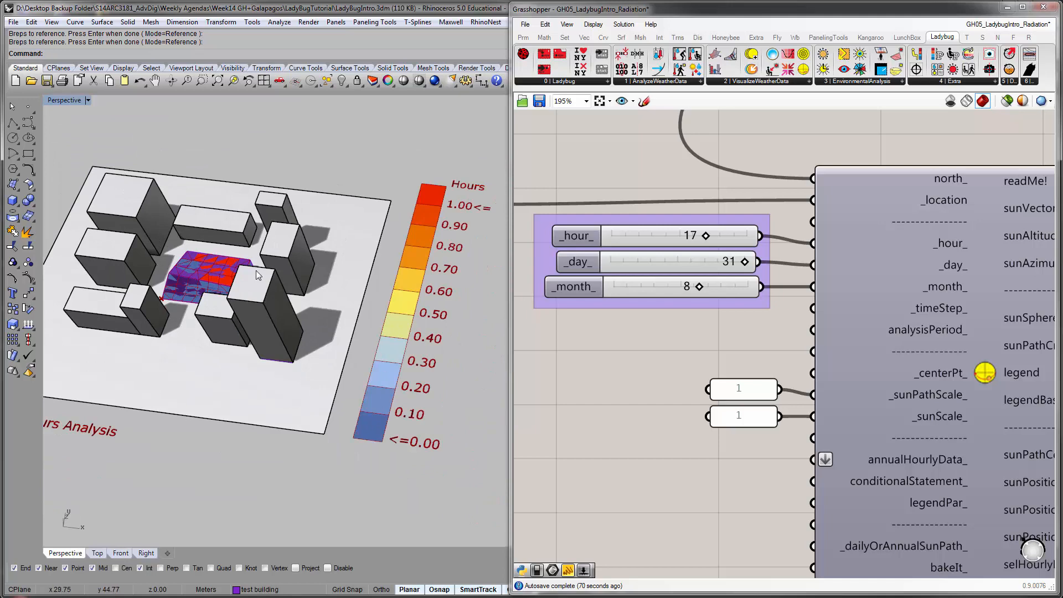
{"action": "right_click_drag", "start_coordinate": [256, 273], "coordinate": [312, 338]}
{"action": "right_click_drag", "start_coordinate": [859, 329], "coordinate": [714, 300]}
{"action": "scroll", "coordinate": [736, 291], "scroll_direction": "down", "scroll_amount": 2}
{"action": "scroll", "coordinate": [736, 290], "scroll_direction": "down", "scroll_amount": 2}
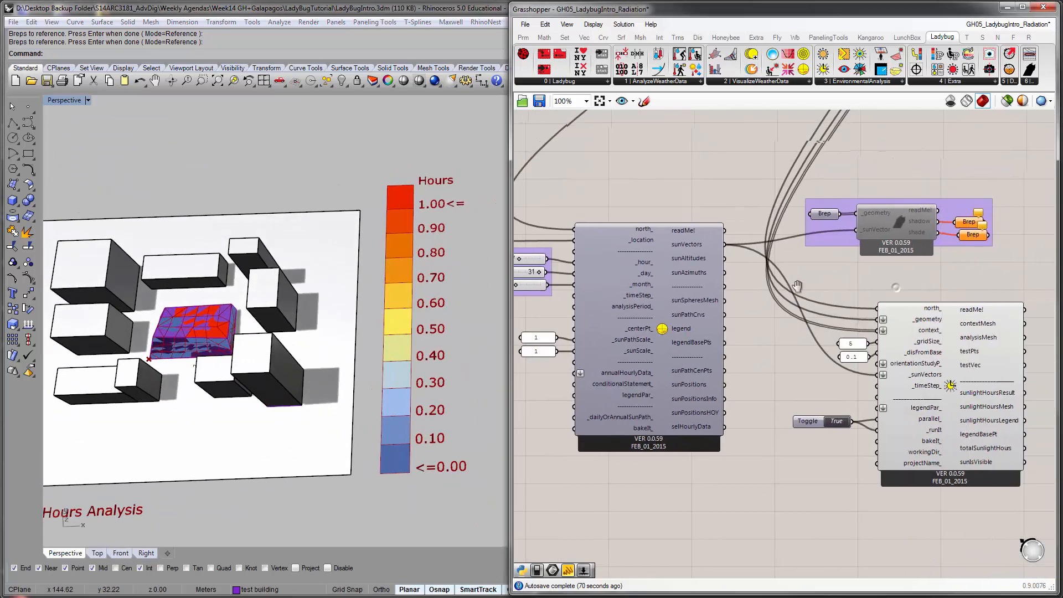
{"action": "scroll", "coordinate": [745, 291], "scroll_direction": "up", "scroll_amount": 5}
{"action": "right_click_drag", "start_coordinate": [730, 369], "coordinate": [738, 335]}
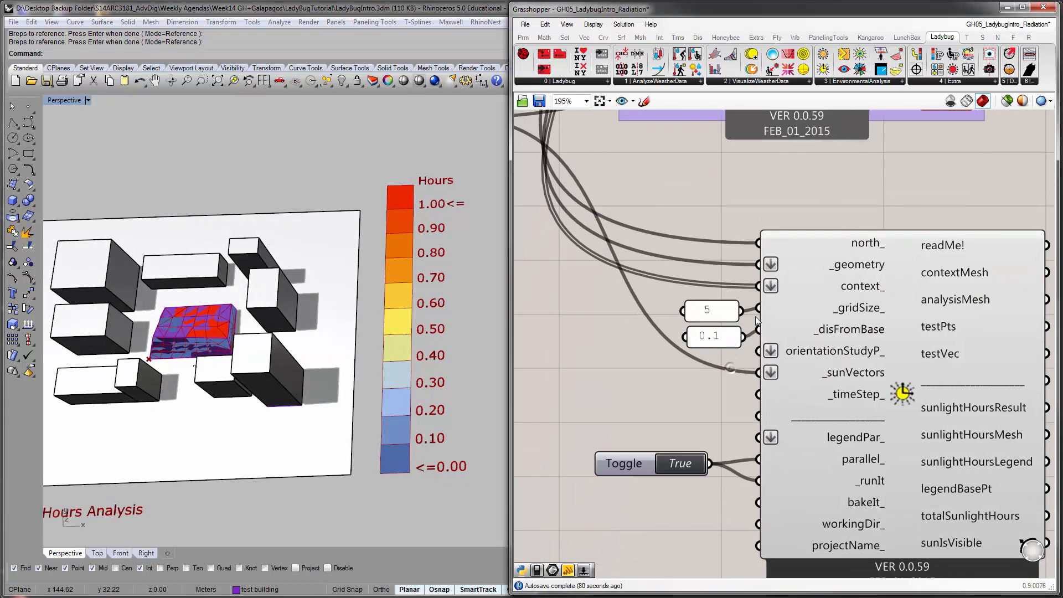
Set the sunlight hours analysis grid size to 1 and inspect the refined mesh on the test building
{"action": "double_click", "coordinate": [710, 310]}
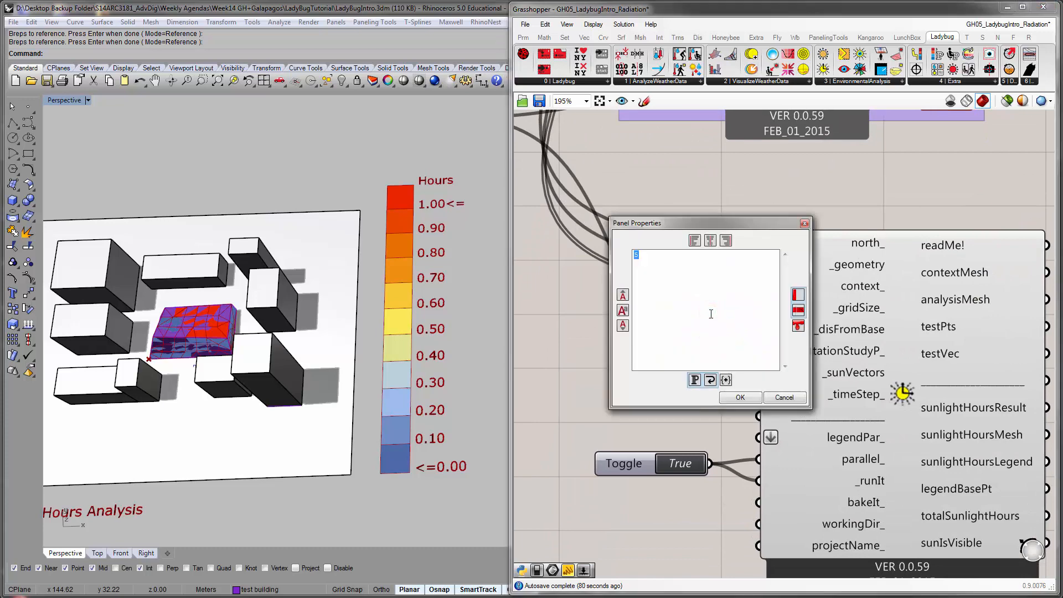
{"action": "left_click", "coordinate": [739, 397]}
{"action": "left_click", "coordinate": [566, 351]}
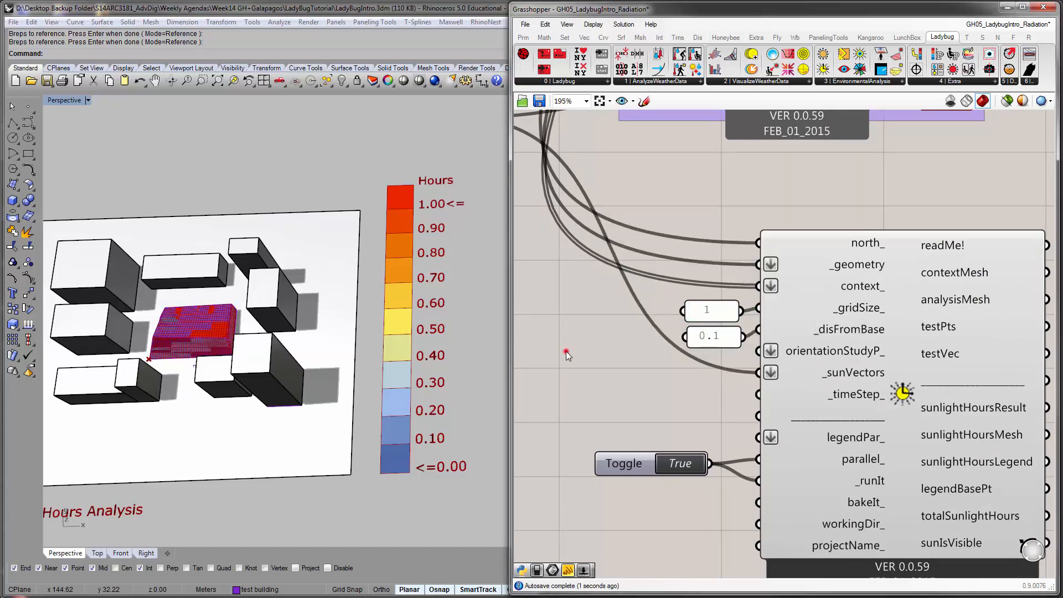
{"action": "right_click_drag", "start_coordinate": [166, 326], "coordinate": [343, 323], "text": "shift"}
{"action": "scroll", "coordinate": [244, 314], "scroll_direction": "up", "scroll_amount": 10}
{"action": "scroll", "coordinate": [226, 353], "scroll_direction": "down", "scroll_amount": 7}
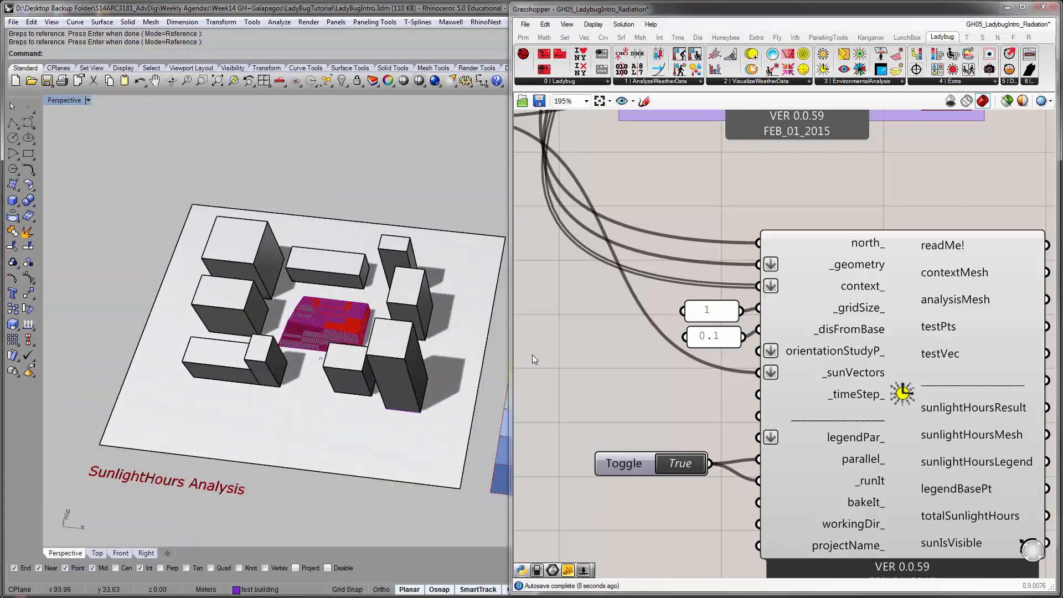
Set the sun path's hour to 12
{"action": "scroll", "coordinate": [735, 307], "scroll_direction": "down", "scroll_amount": 3}
{"action": "right_click_drag", "start_coordinate": [735, 307], "coordinate": [773, 305]}
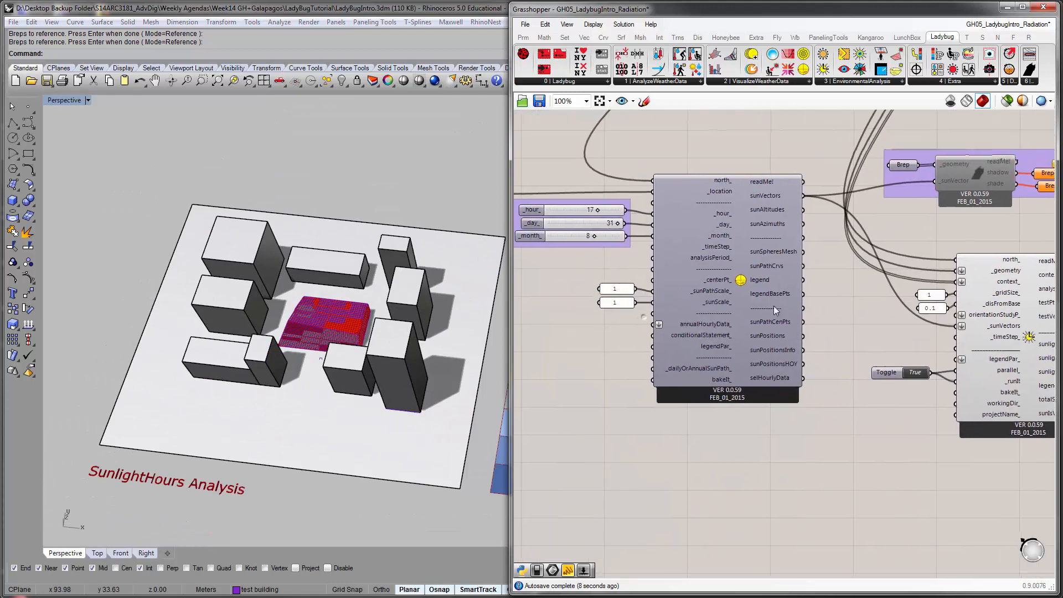
{"action": "scroll", "coordinate": [662, 252], "scroll_direction": "up", "scroll_amount": 2}
{"action": "scroll", "coordinate": [662, 252], "scroll_direction": "up", "scroll_amount": 3}
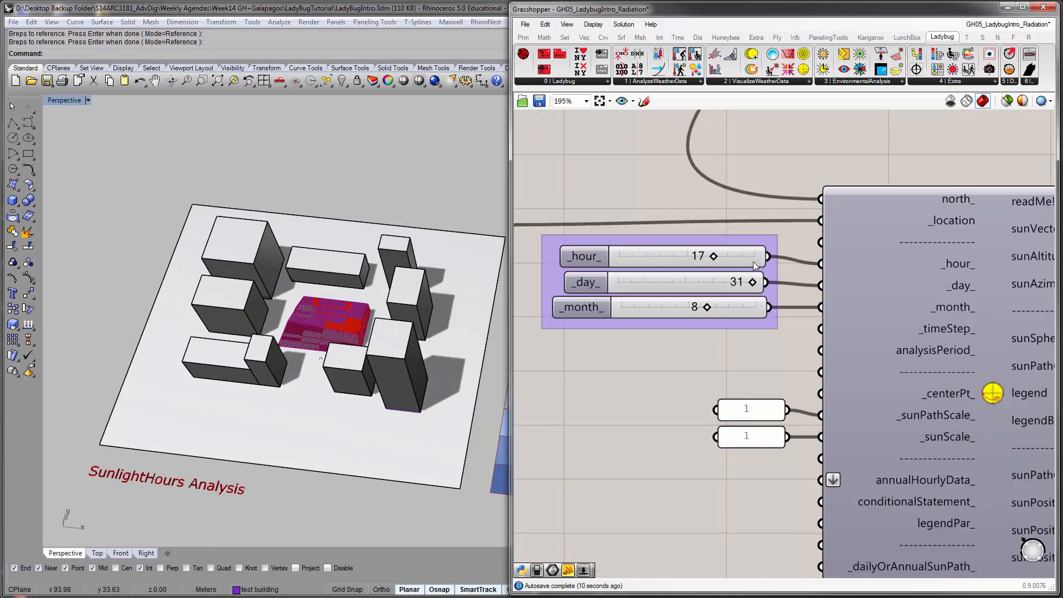
{"action": "left_click_drag", "start_coordinate": [680, 260], "coordinate": [682, 262]}
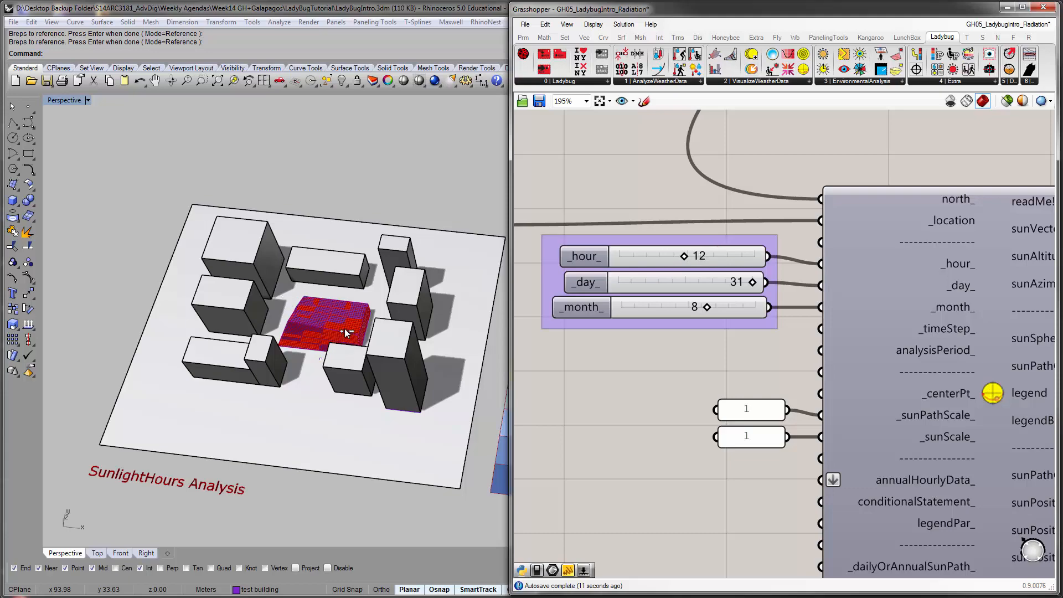
Hide the original test building in Rhino so that only the sunlight hours mesh is displayed in its place
{"action": "scroll", "coordinate": [343, 326], "scroll_direction": "up", "scroll_amount": 5}
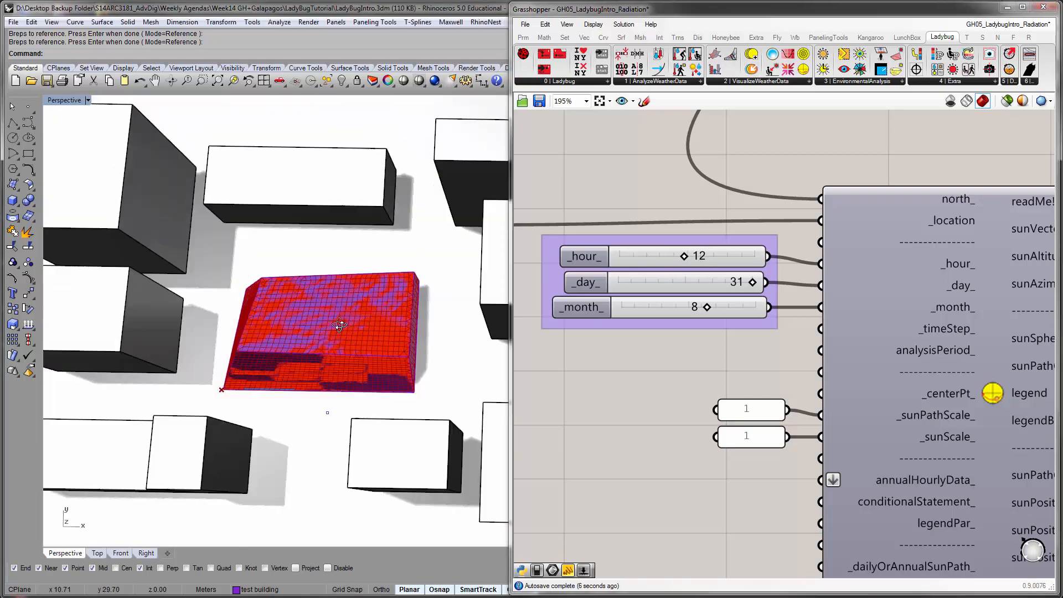
{"action": "right_click_drag", "start_coordinate": [339, 325], "coordinate": [183, 316]}
{"action": "left_click", "coordinate": [334, 320]}
{"action": "type", "text": "H"}
{"action": "key", "text": "Return"}
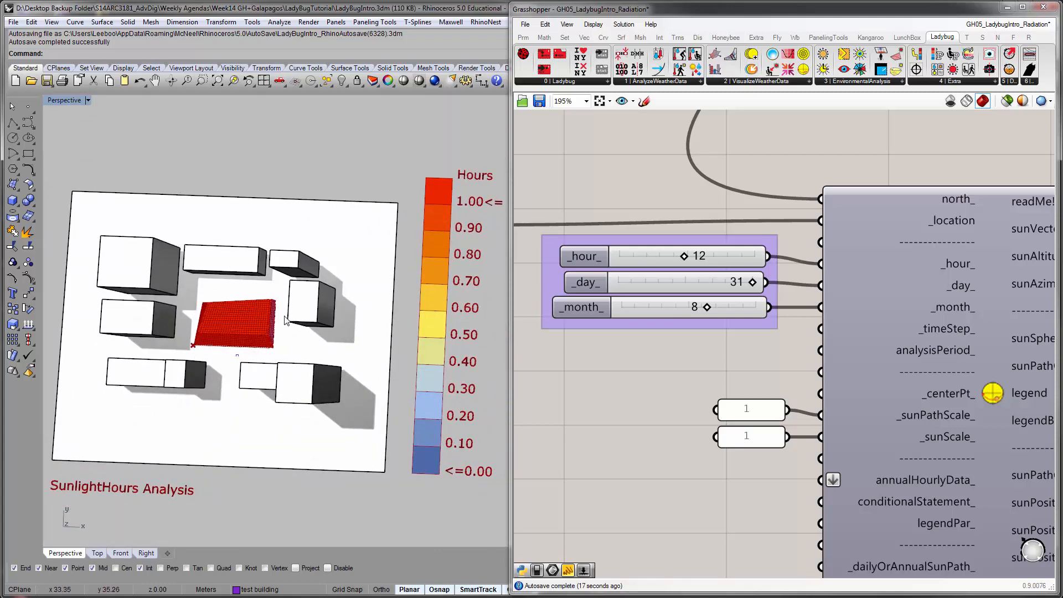
{"action": "right_click_drag", "start_coordinate": [230, 334], "coordinate": [257, 320]}
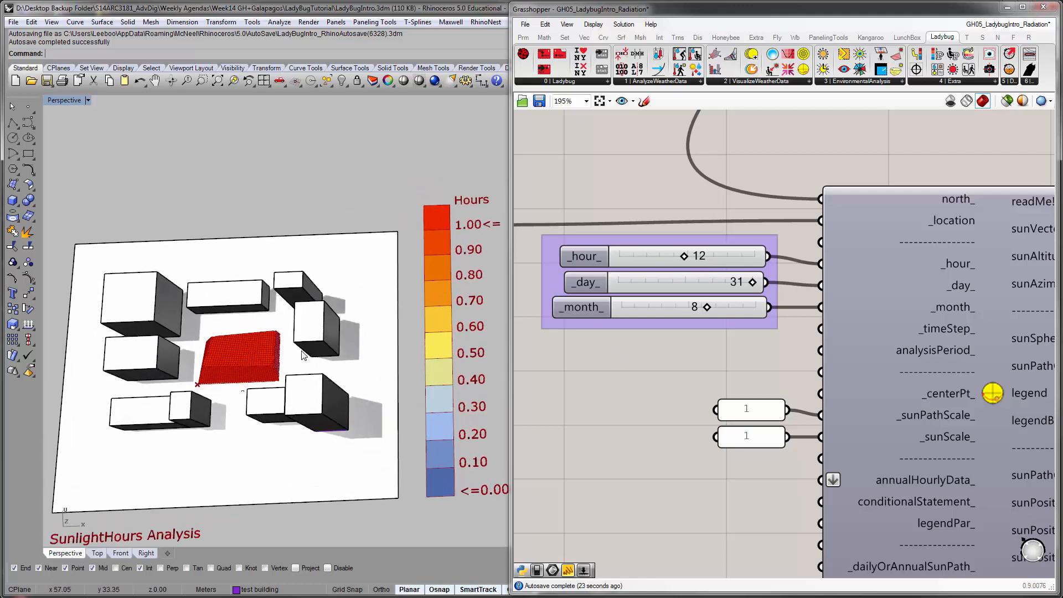
Set the start date of the analysis period to month 6, day 21
{"action": "right_click_drag", "start_coordinate": [778, 324], "coordinate": [761, 317]}
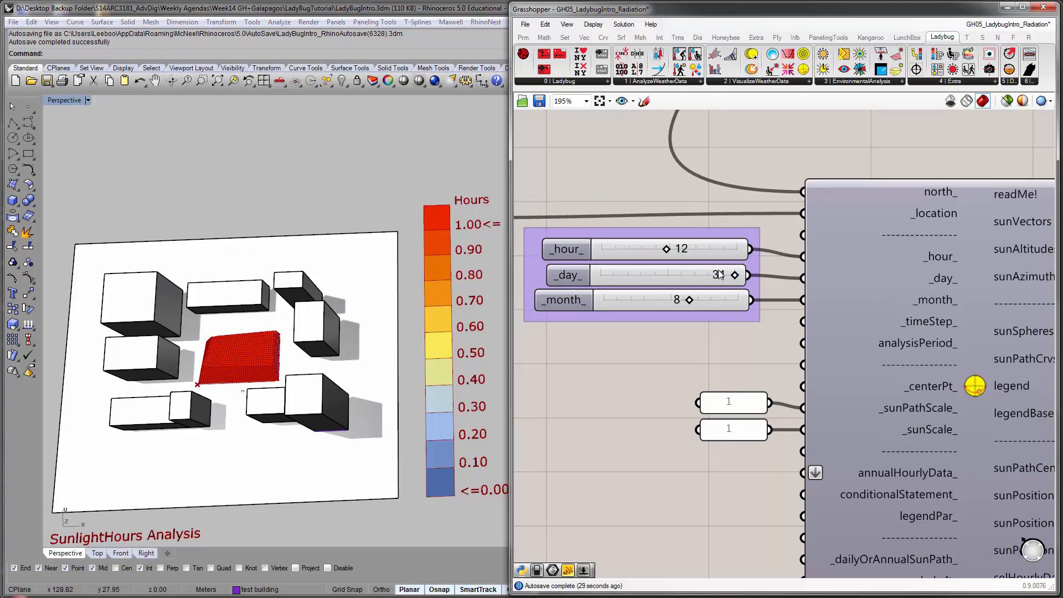
{"action": "right_click_drag", "start_coordinate": [730, 335], "coordinate": [759, 302]}
{"action": "scroll", "coordinate": [760, 302], "scroll_direction": "down", "scroll_amount": 5}
{"action": "scroll", "coordinate": [620, 435], "scroll_direction": "up", "scroll_amount": 4}
{"action": "right_click_drag", "start_coordinate": [653, 408], "coordinate": [769, 332]}
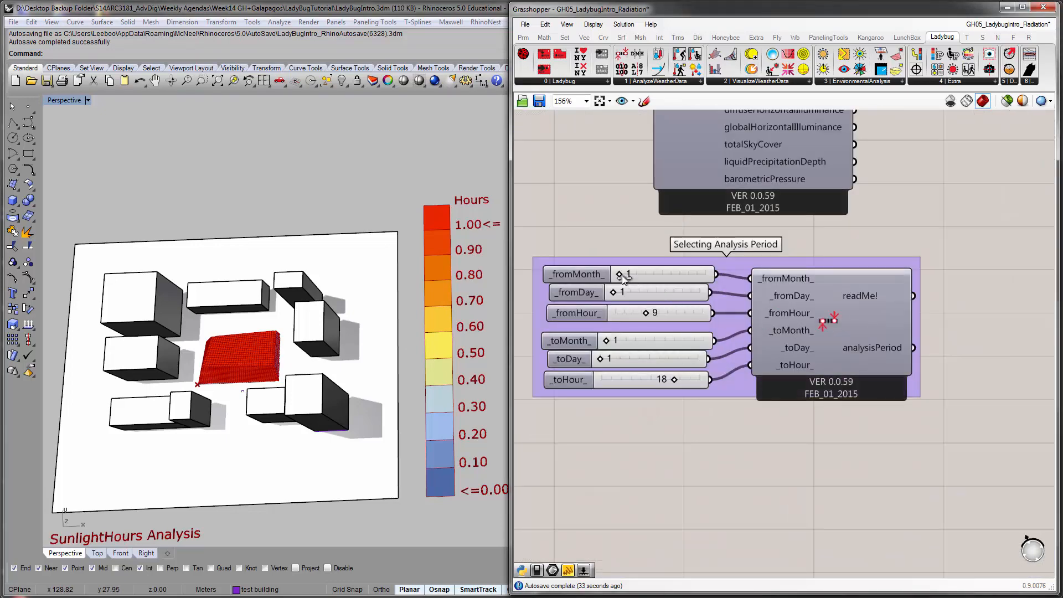
{"action": "left_click_drag", "start_coordinate": [623, 277], "coordinate": [659, 292]}
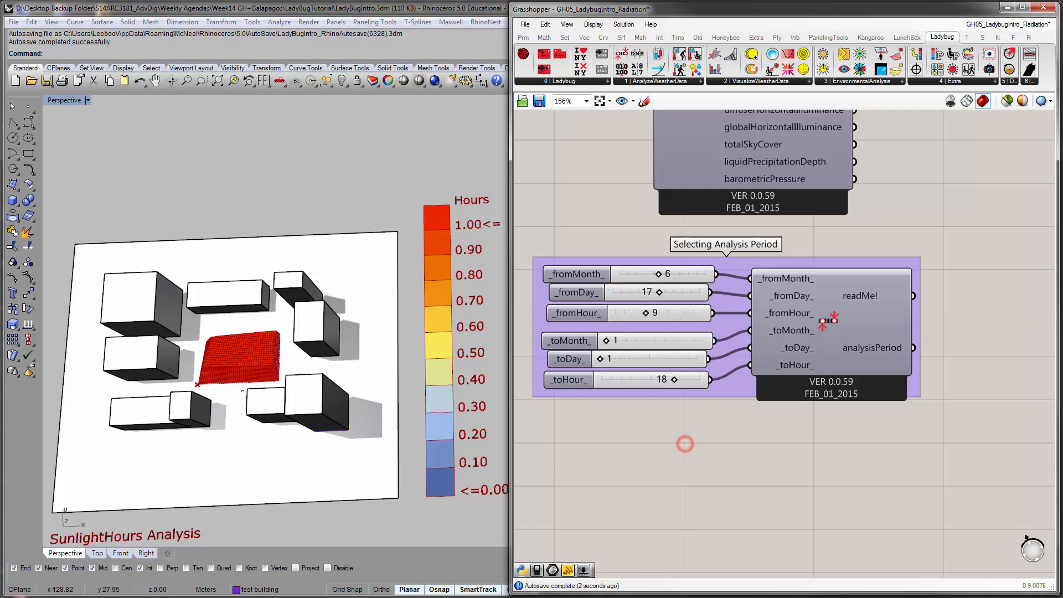
{"action": "right_click_drag", "start_coordinate": [687, 368], "coordinate": [720, 391]}
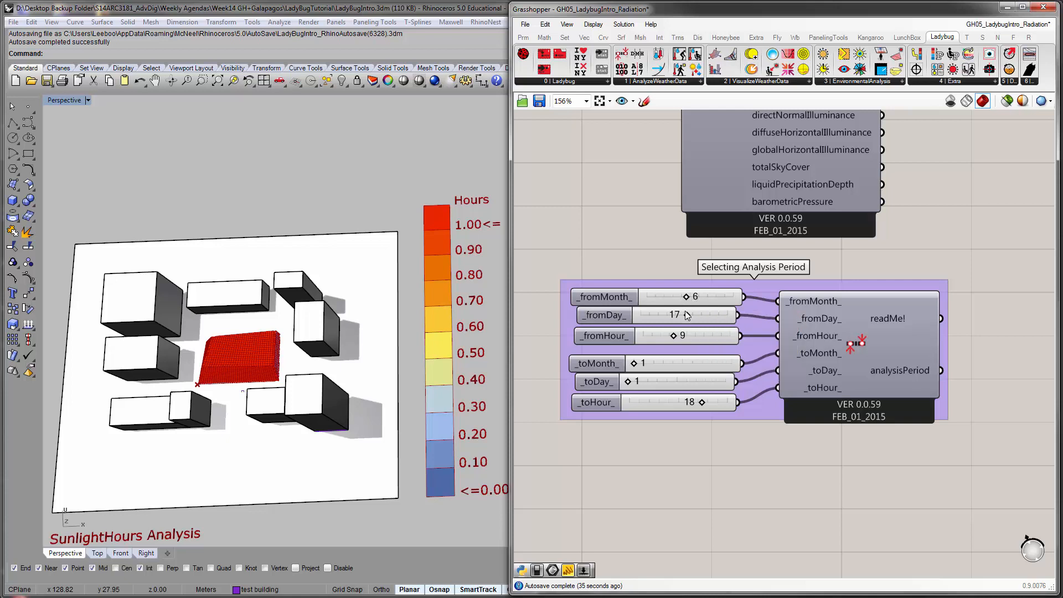
{"action": "left_click_drag", "start_coordinate": [686, 314], "coordinate": [698, 317]}
{"action": "right_click_drag", "start_coordinate": [785, 467], "coordinate": [784, 440]}
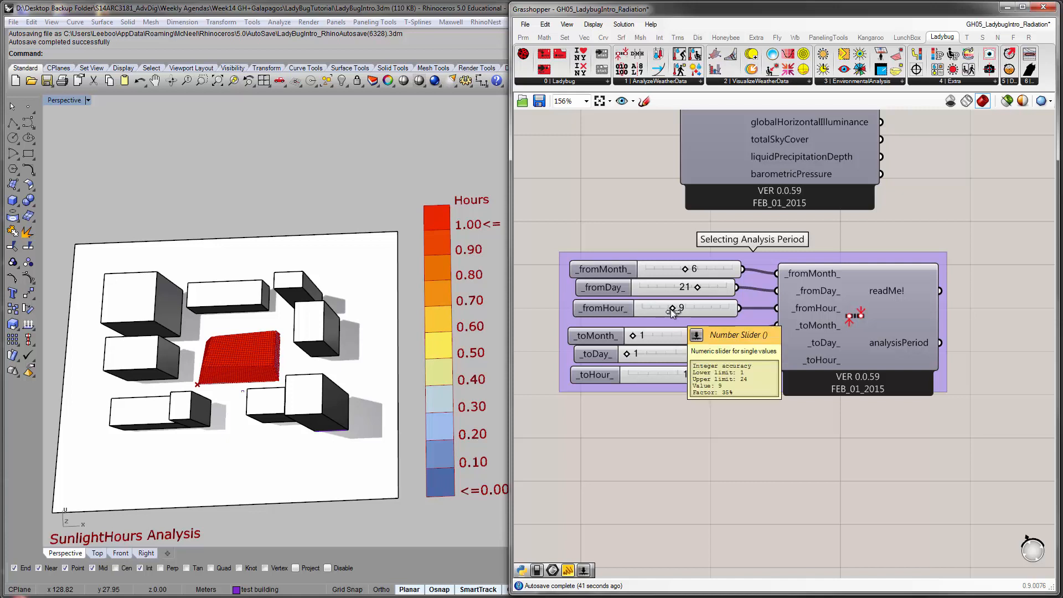
Set the analysis period's start hour to 1 and its end to month 6, day 21, hour 24
{"action": "left_click_drag", "start_coordinate": [670, 309], "coordinate": [666, 309]}
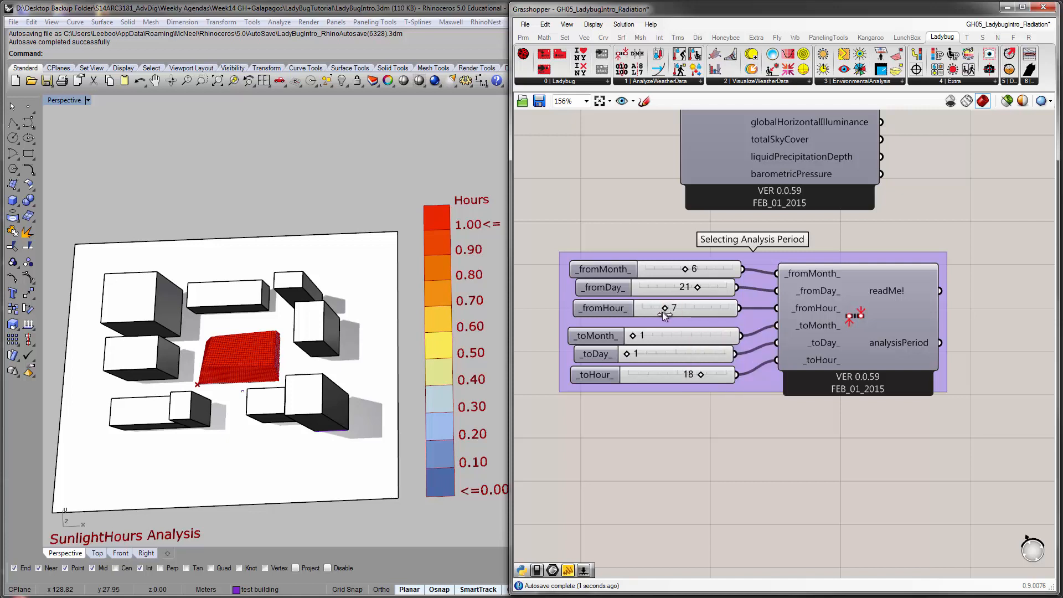
{"action": "left_click_drag", "start_coordinate": [701, 377], "coordinate": [710, 379]}
{"action": "left_click_drag", "start_coordinate": [711, 377], "coordinate": [715, 377]}
{"action": "left_click_drag", "start_coordinate": [667, 307], "coordinate": [593, 314]}
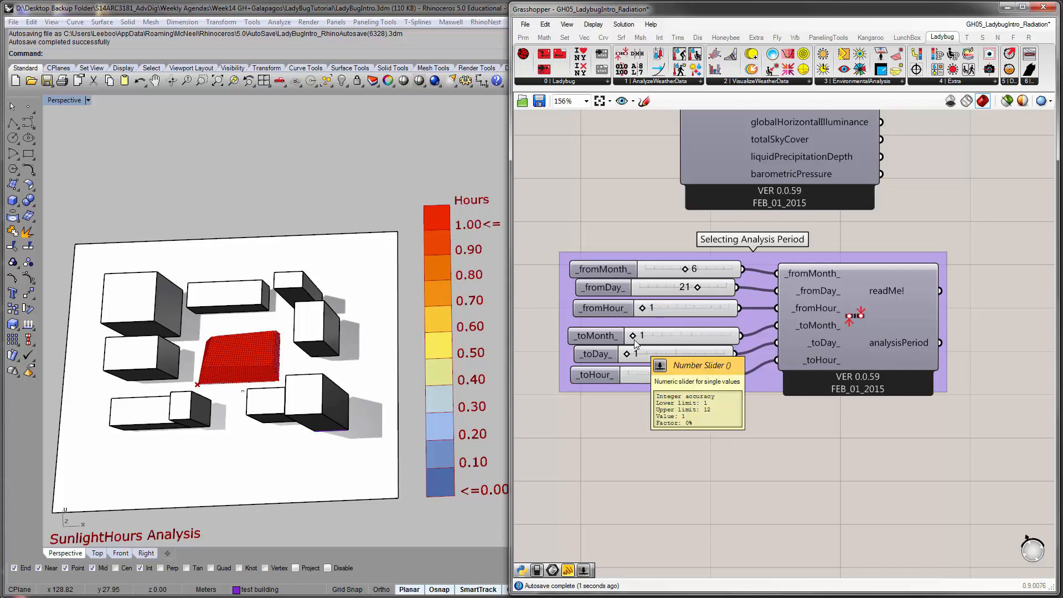
{"action": "left_click_drag", "start_coordinate": [635, 339], "coordinate": [691, 356]}
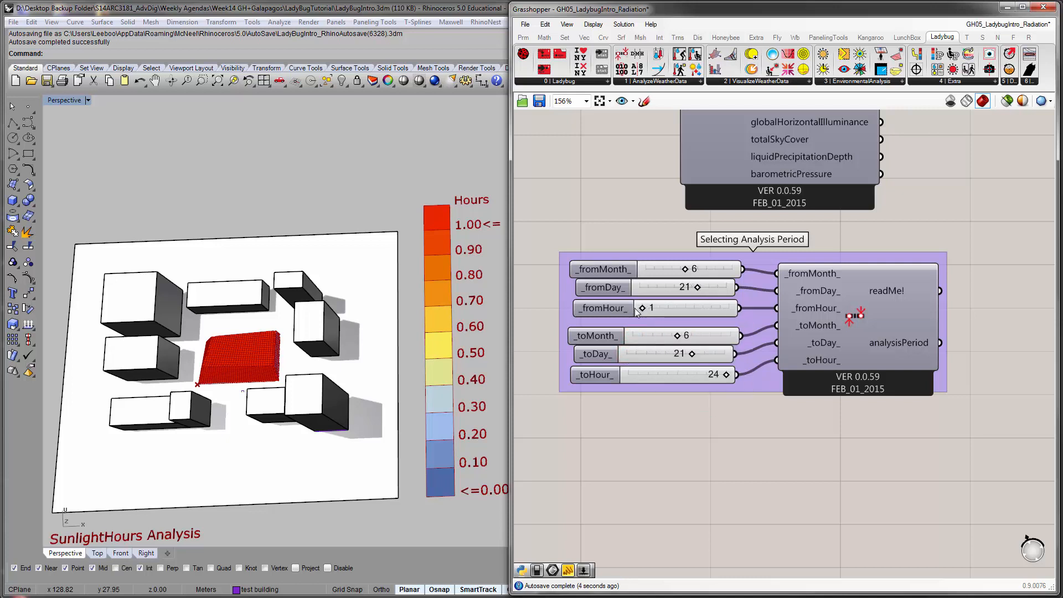
Connect the analysisPeriod output to the sun path component's analysisPeriod_ input and view the recalculated sunlight hours mesh
{"action": "right_click_drag", "start_coordinate": [974, 314], "coordinate": [677, 427]}
{"action": "scroll", "coordinate": [825, 391], "scroll_direction": "down", "scroll_amount": 2}
{"action": "left_click_drag", "start_coordinate": [668, 428], "coordinate": [817, 231]}
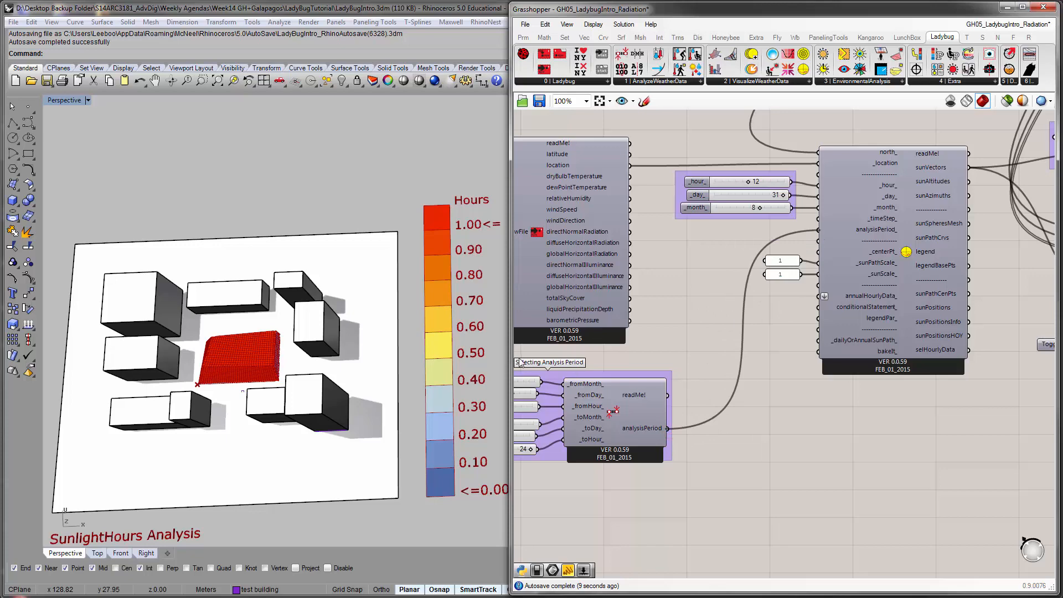
{"action": "scroll", "coordinate": [313, 366], "scroll_direction": "up", "scroll_amount": 3}
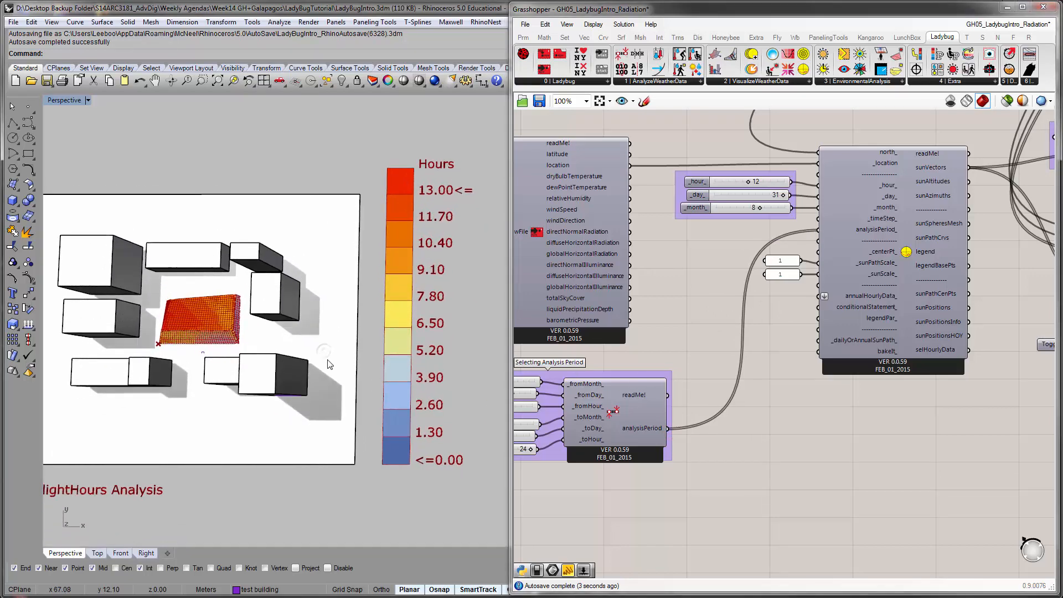
{"action": "scroll", "coordinate": [349, 354], "scroll_direction": "down", "scroll_amount": 3}
{"action": "scroll", "coordinate": [350, 328], "scroll_direction": "up", "scroll_amount": 4}
{"action": "right_click_drag", "start_coordinate": [344, 325], "coordinate": [358, 317], "text": "shift"}
{"action": "mouse_move", "coordinate": [316, 387]}
{"action": "right_mouse_down"}
{"action": "mouse_move", "coordinate": [311, 371]}
{"action": "mouse_move", "coordinate": [310, 382]}
{"action": "right_mouse_up"}
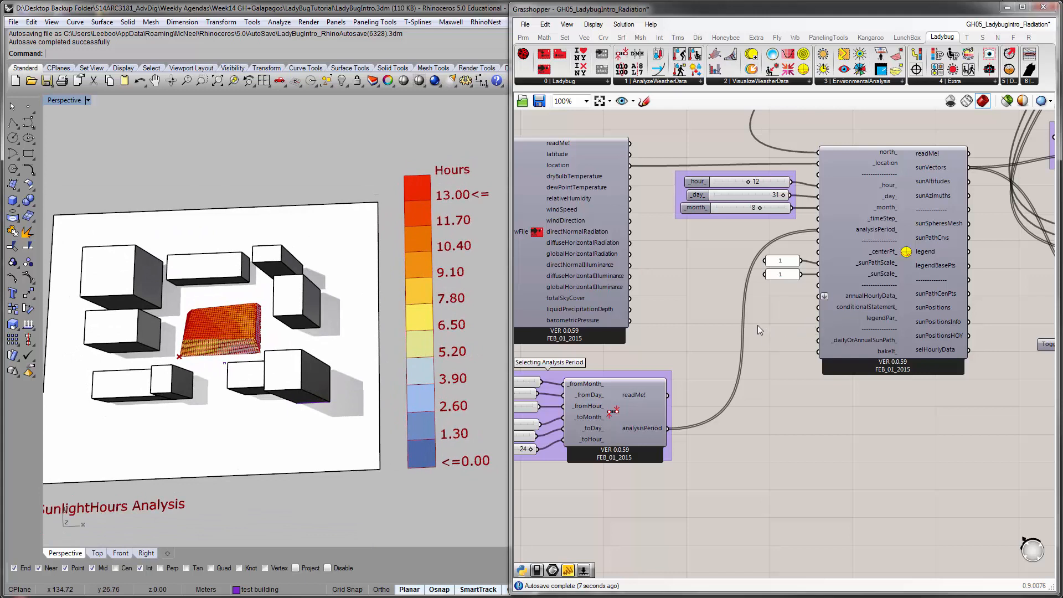
Add a panel above the sun path component and connect the component's readMe! output to it
{"action": "right_click_drag", "start_coordinate": [694, 382], "coordinate": [763, 366]}
{"action": "right_click_drag", "start_coordinate": [883, 266], "coordinate": [715, 347]}
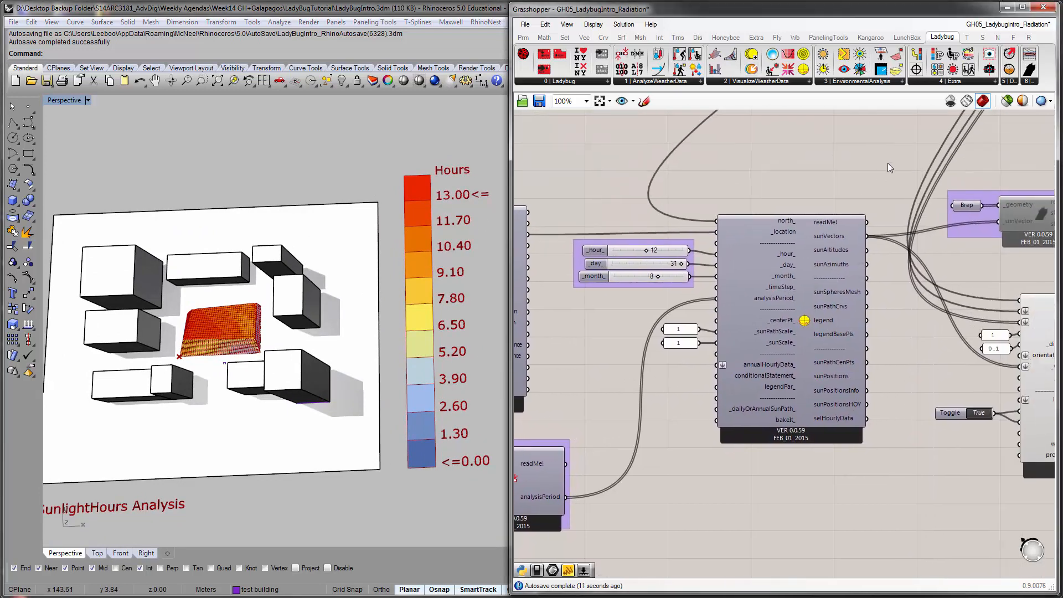
{"action": "double_click", "coordinate": [853, 167]}
{"action": "type", "text": "panel"}
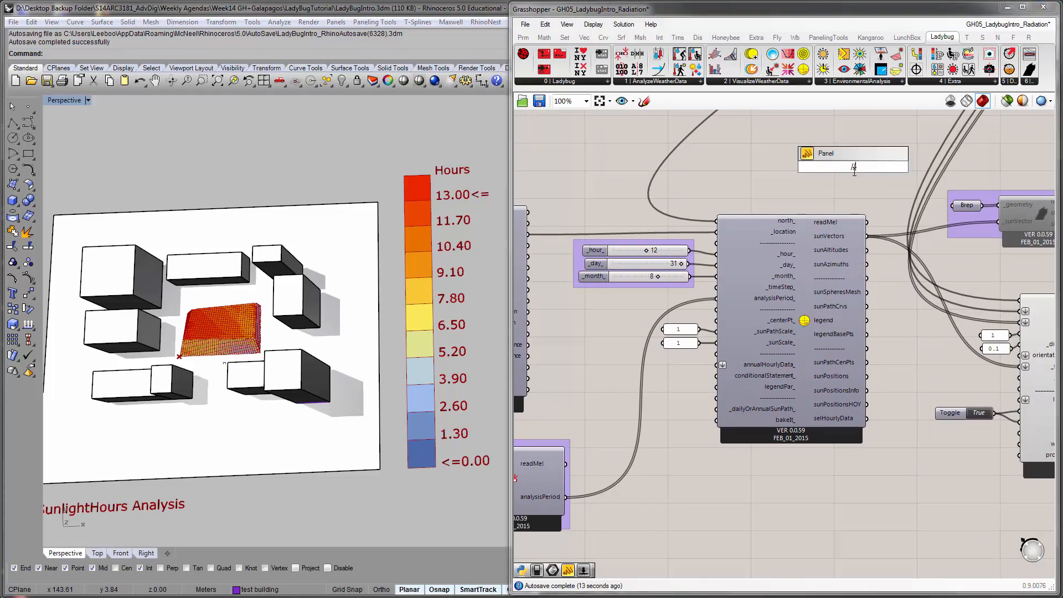
{"action": "key", "text": "Return"}
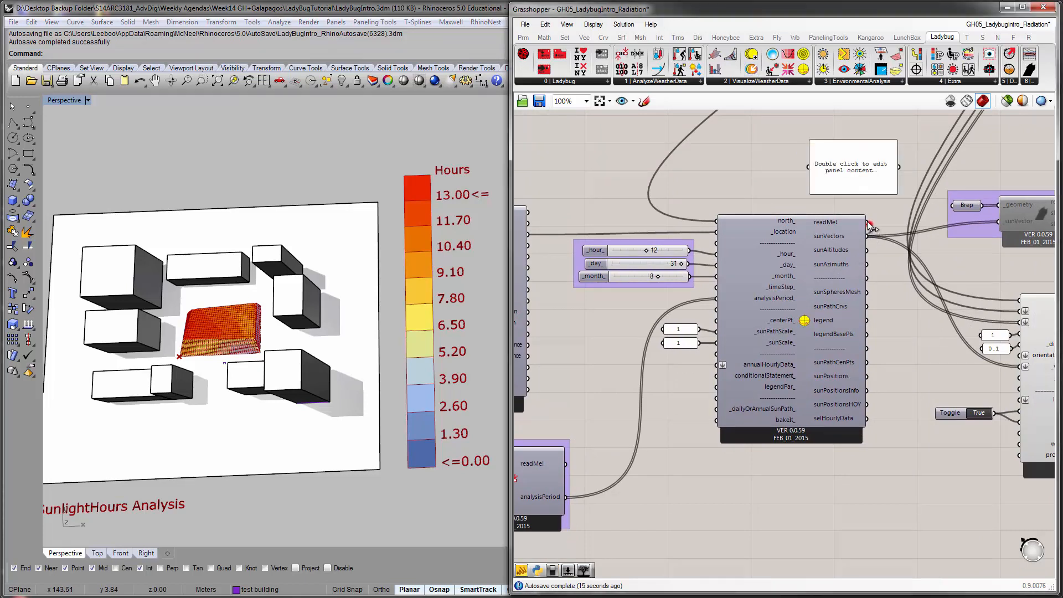
{"action": "left_click_drag", "start_coordinate": [868, 223], "coordinate": [809, 167]}
{"action": "right_click_drag", "start_coordinate": [893, 194], "coordinate": [806, 197]}
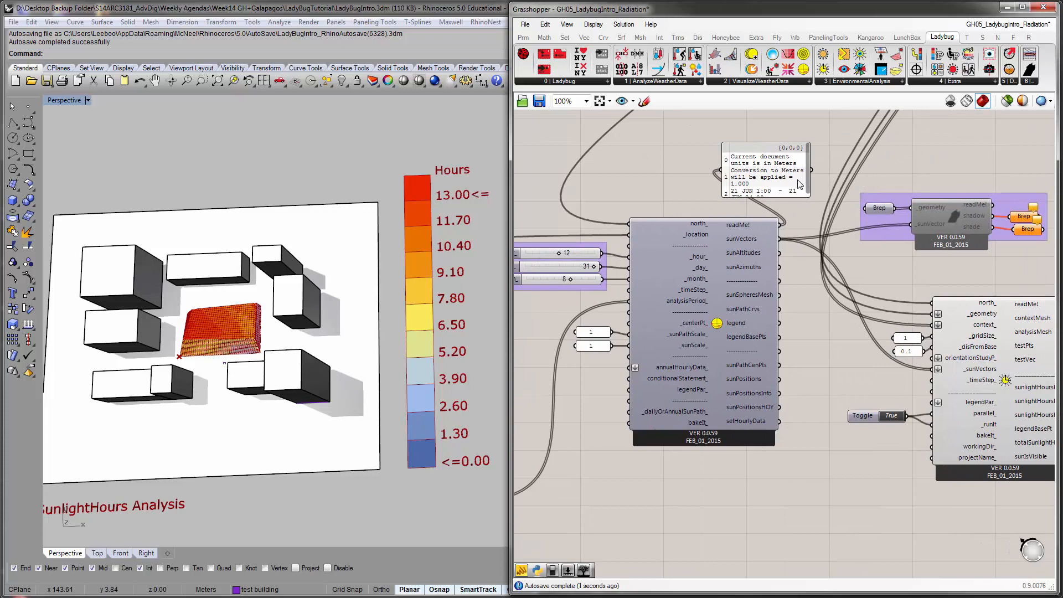
Move the readMe! panel below the sun path component and widen it to read its full text
{"action": "left_click_drag", "start_coordinate": [799, 184], "coordinate": [771, 477]}
{"action": "right_click_drag", "start_coordinate": [771, 477], "coordinate": [813, 343]}
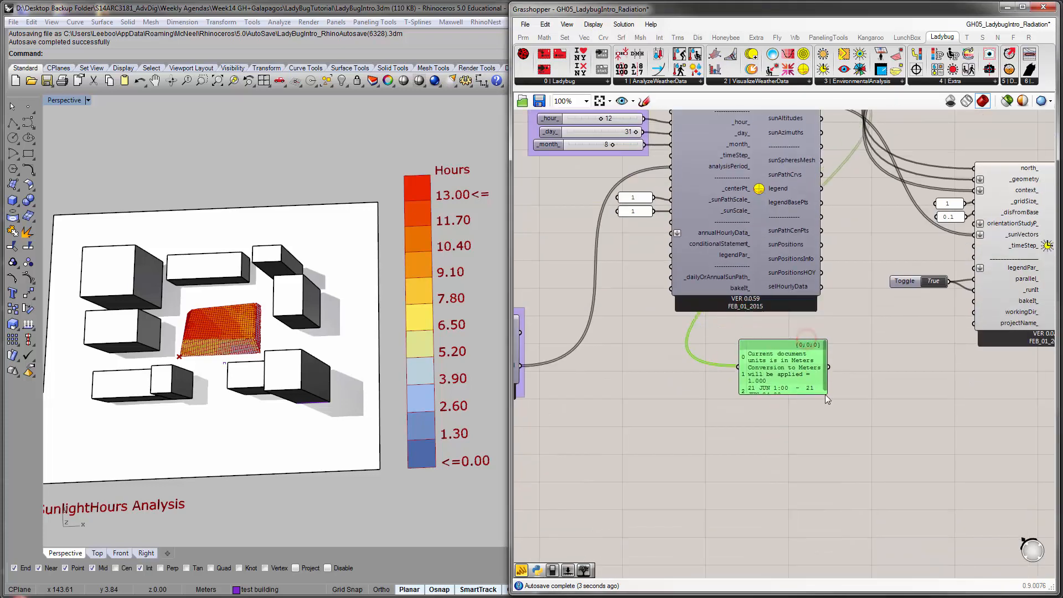
{"action": "left_click_drag", "start_coordinate": [825, 395], "coordinate": [901, 397]}
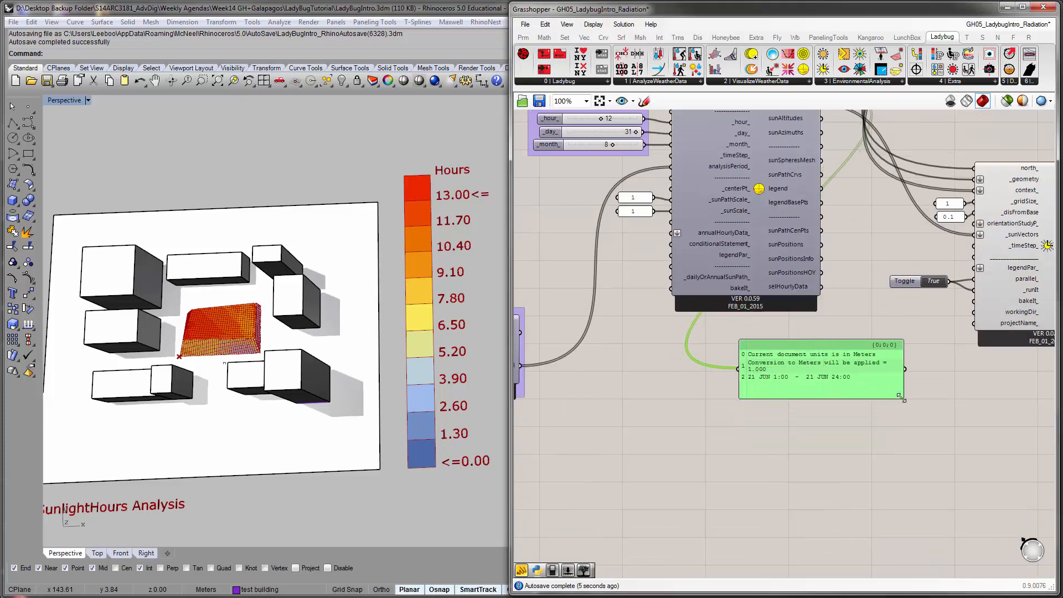
{"action": "left_click", "coordinate": [819, 408]}
{"action": "scroll", "coordinate": [789, 362], "scroll_direction": "up", "scroll_amount": 1}
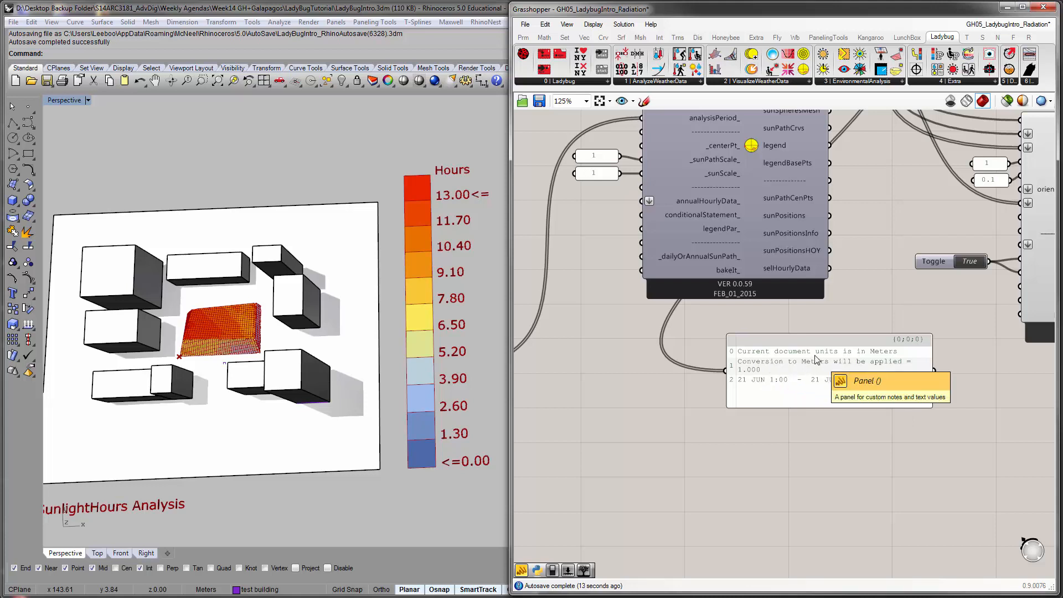
Move the readMe! panel back above the sun path component and narrow it while keeping all its lines readable
{"action": "left_click", "coordinate": [786, 371]}
{"action": "scroll", "coordinate": [791, 387], "scroll_direction": "down", "scroll_amount": 2}
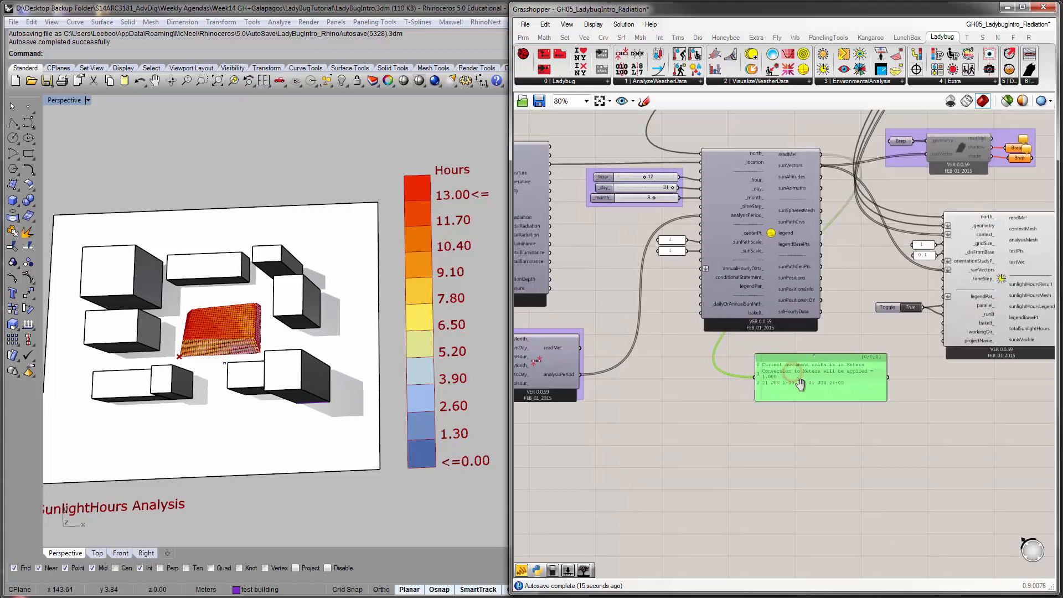
{"action": "left_click_drag", "start_coordinate": [805, 407], "coordinate": [802, 223]}
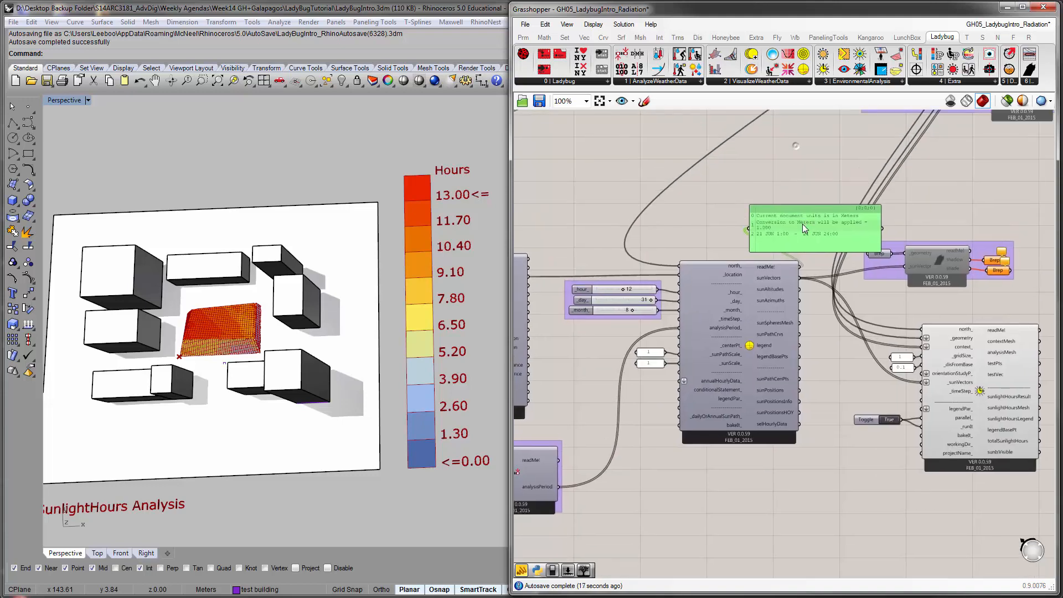
{"action": "scroll", "coordinate": [802, 223], "scroll_direction": "up", "scroll_amount": 4}
{"action": "left_click_drag", "start_coordinate": [986, 289], "coordinate": [903, 300]}
{"action": "right_click_drag", "start_coordinate": [764, 237], "coordinate": [793, 221]}
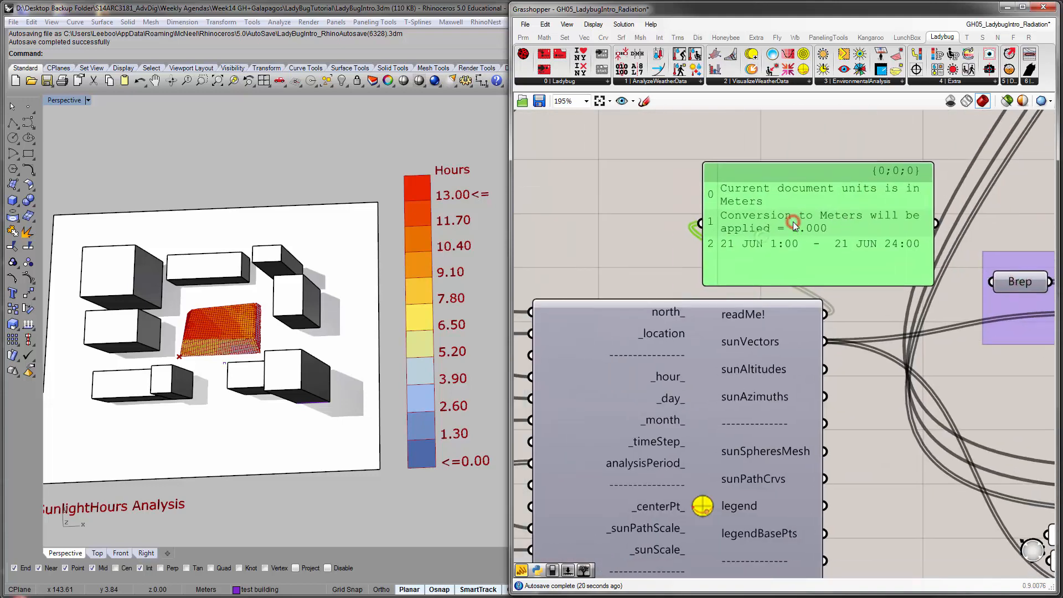
{"action": "left_click_drag", "start_coordinate": [776, 228], "coordinate": [785, 205]}
Review the sun path component's inputs and compare the sunlight hours mesh colours with the legend
{"action": "left_click", "coordinate": [650, 238]}
{"action": "right_click_drag", "start_coordinate": [649, 241], "coordinate": [801, 216]}
{"action": "scroll", "coordinate": [762, 261], "scroll_direction": "down", "scroll_amount": 1}
{"action": "right_click_drag", "start_coordinate": [760, 262], "coordinate": [764, 201]}
{"action": "right_click_drag", "start_coordinate": [732, 393], "coordinate": [623, 426]}
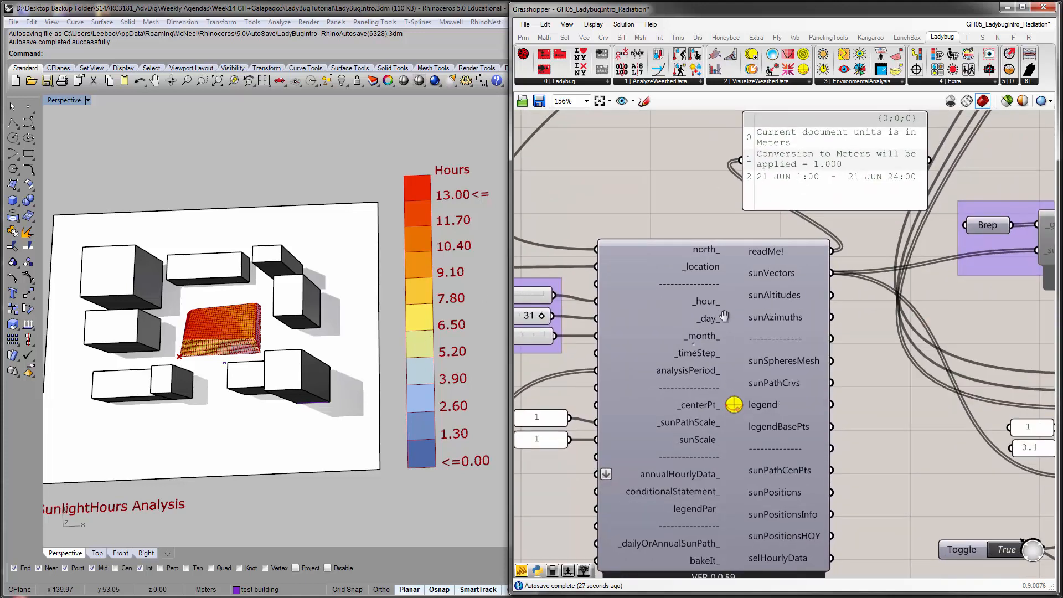
{"action": "scroll", "coordinate": [791, 283], "scroll_direction": "down", "scroll_amount": 2}
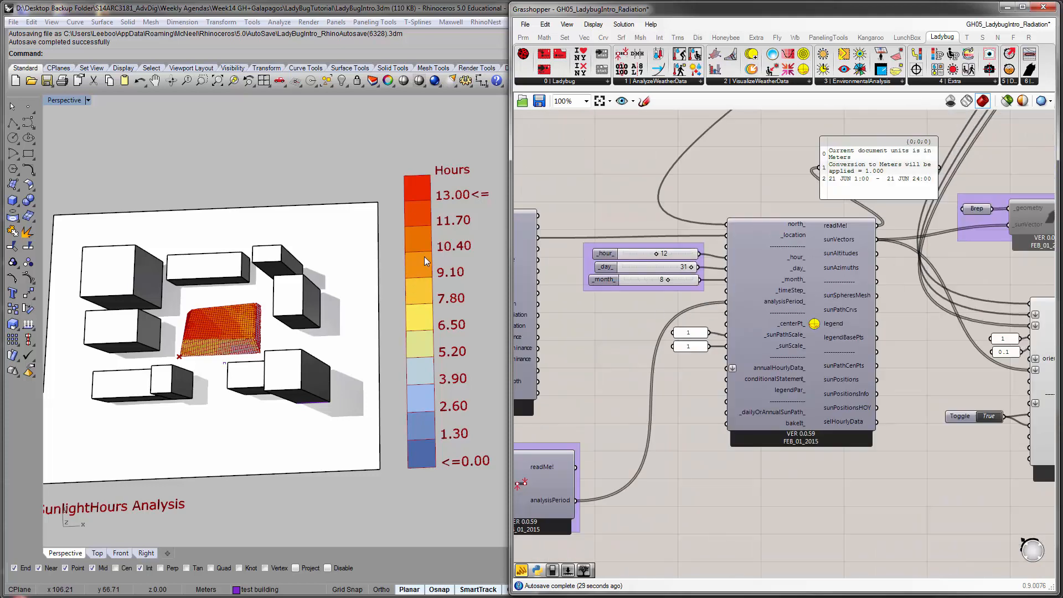
{"action": "right_click_drag", "start_coordinate": [424, 257], "coordinate": [238, 290]}
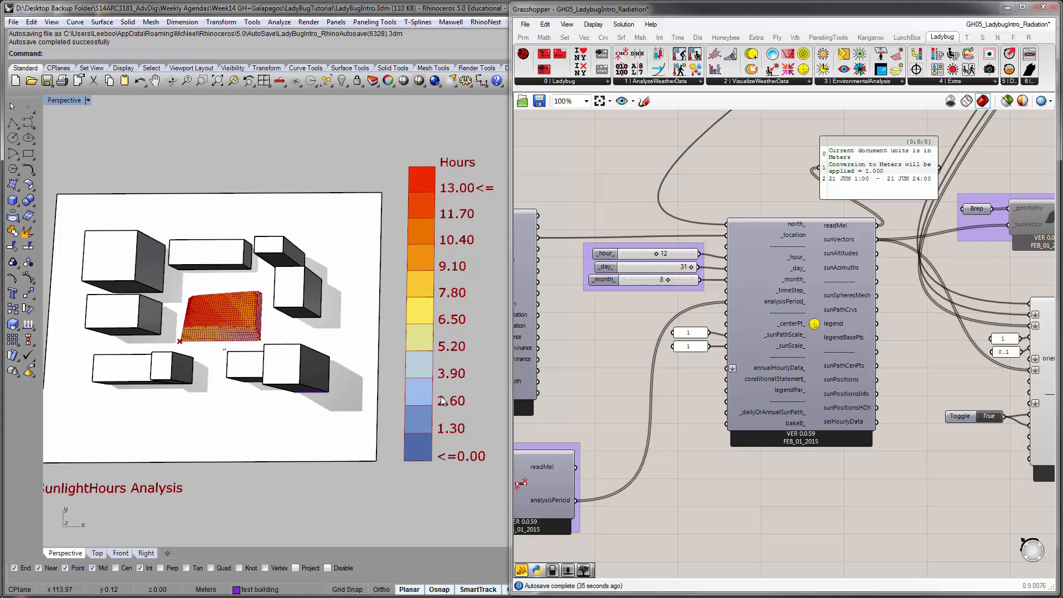
{"action": "mouse_move", "coordinate": [313, 360]}
{"action": "right_mouse_down"}
{"action": "mouse_move", "coordinate": [306, 443]}
{"action": "mouse_move", "coordinate": [320, 370]}
{"action": "right_mouse_up"}
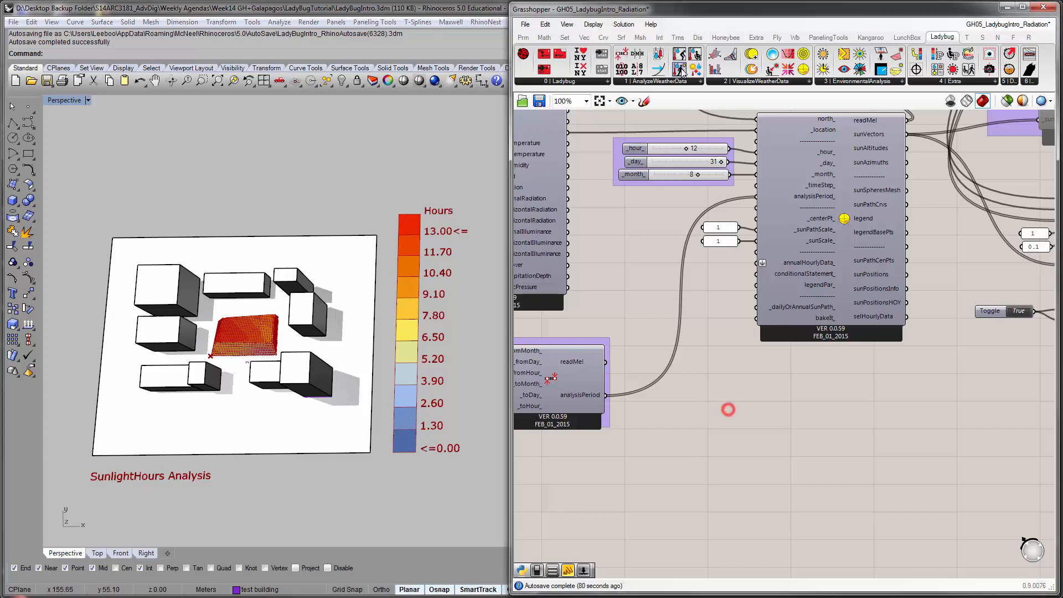
Add a Ladybug_Legend Parameters component in the empty area below the sun path component and read the description of its numSegments_ input
{"action": "left_click", "coordinate": [669, 81]}
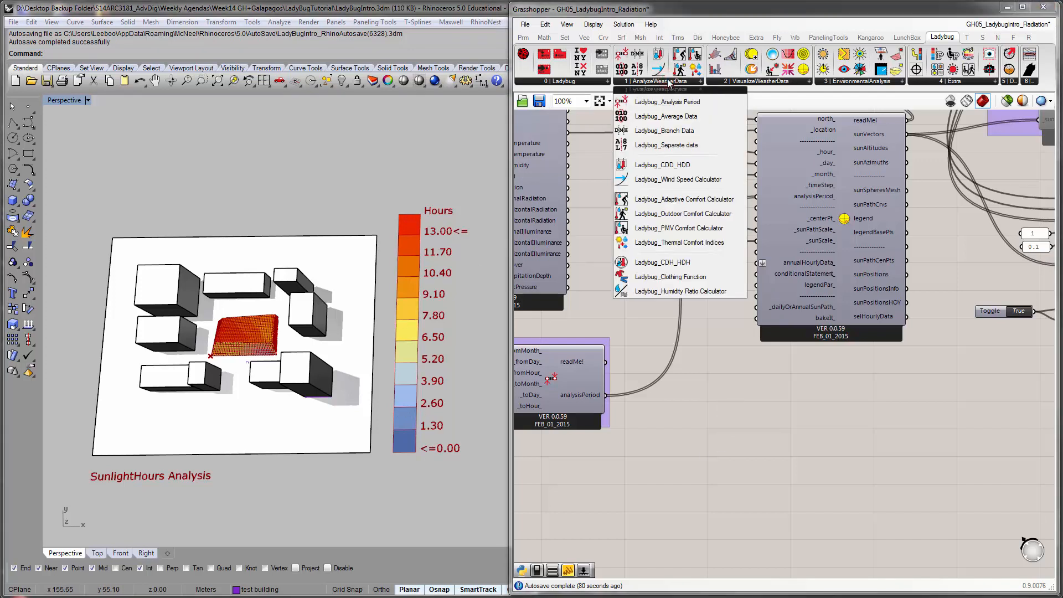
{"action": "double_click", "coordinate": [767, 415]}
{"action": "type", "text": "lege"}
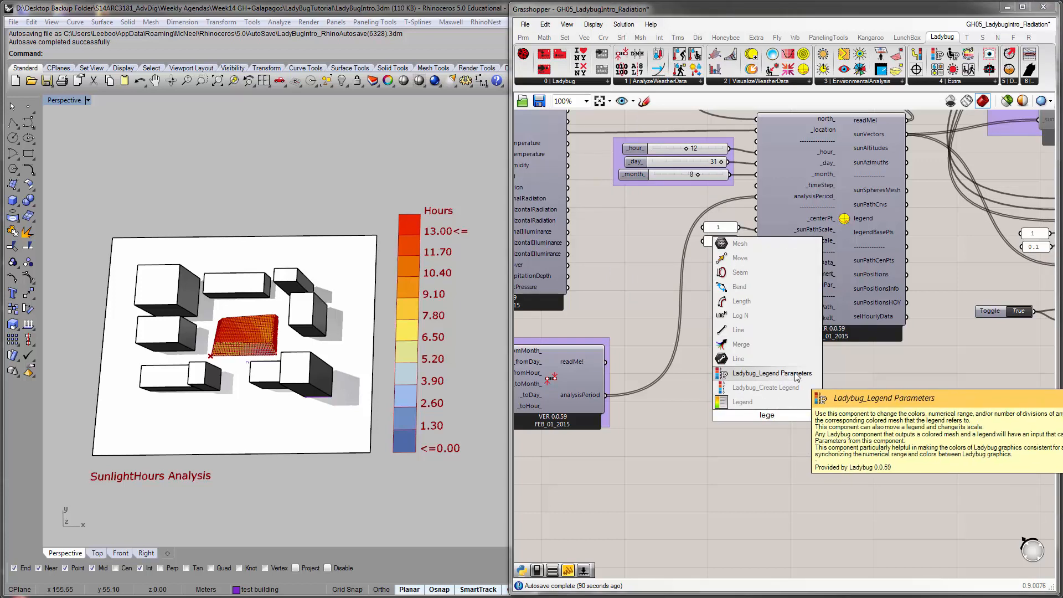
{"action": "left_click", "coordinate": [796, 377]}
{"action": "left_click_drag", "start_coordinate": [777, 439], "coordinate": [726, 479]}
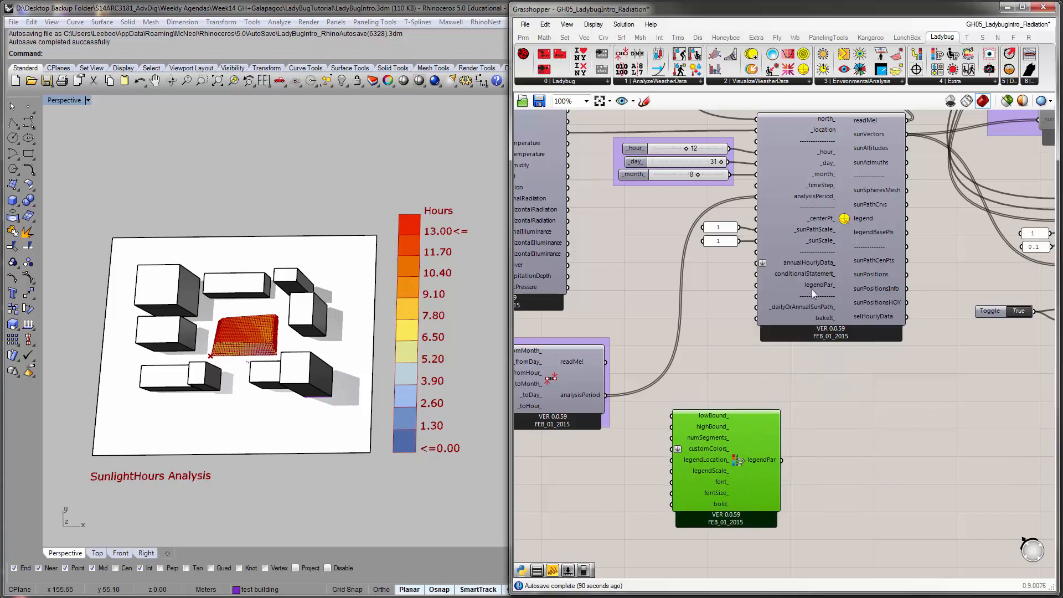
{"action": "right_click_drag", "start_coordinate": [776, 391], "coordinate": [845, 345]}
{"action": "left_click_drag", "start_coordinate": [778, 431], "coordinate": [740, 458]}
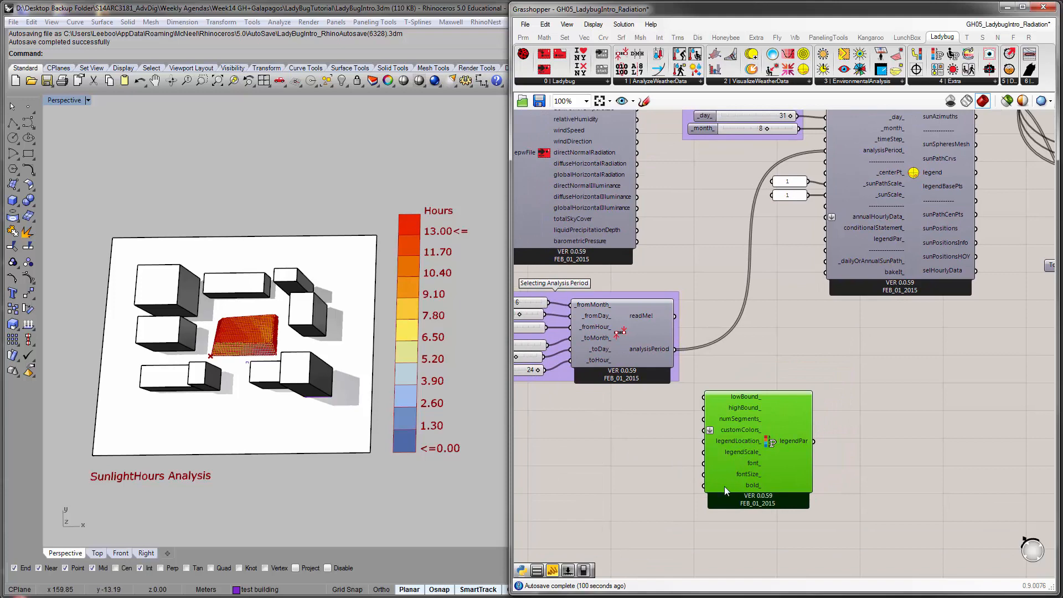
{"action": "scroll", "coordinate": [713, 457], "scroll_direction": "up", "scroll_amount": 3}
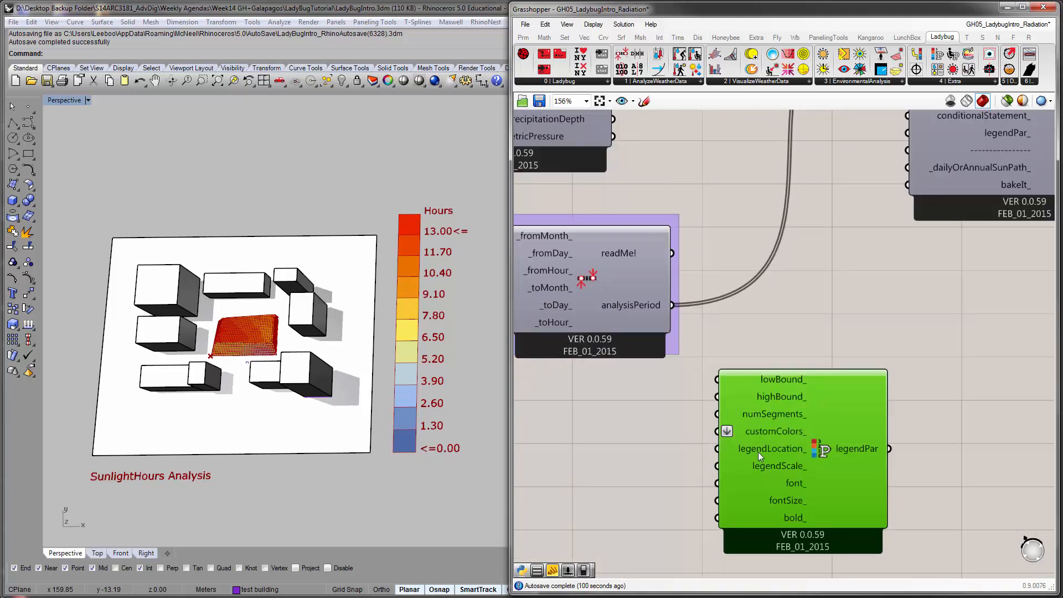
{"action": "mouse_move", "coordinate": [779, 414]}
{"action": "mouse_move", "coordinate": [771, 413]}
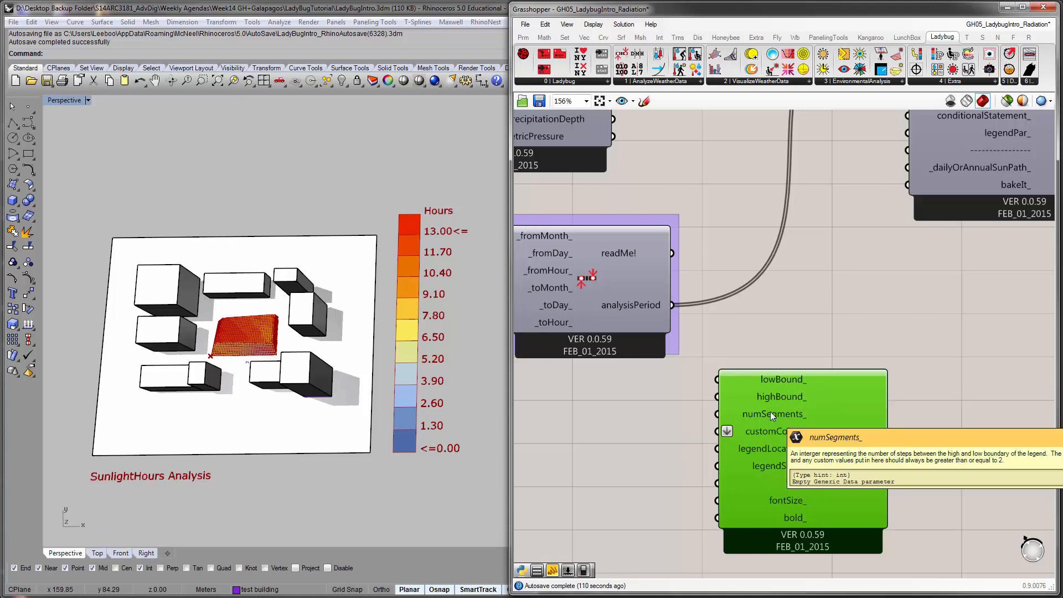
{"action": "right_click_drag", "start_coordinate": [771, 412], "coordinate": [777, 415]}
{"action": "double_click", "coordinate": [676, 391]}
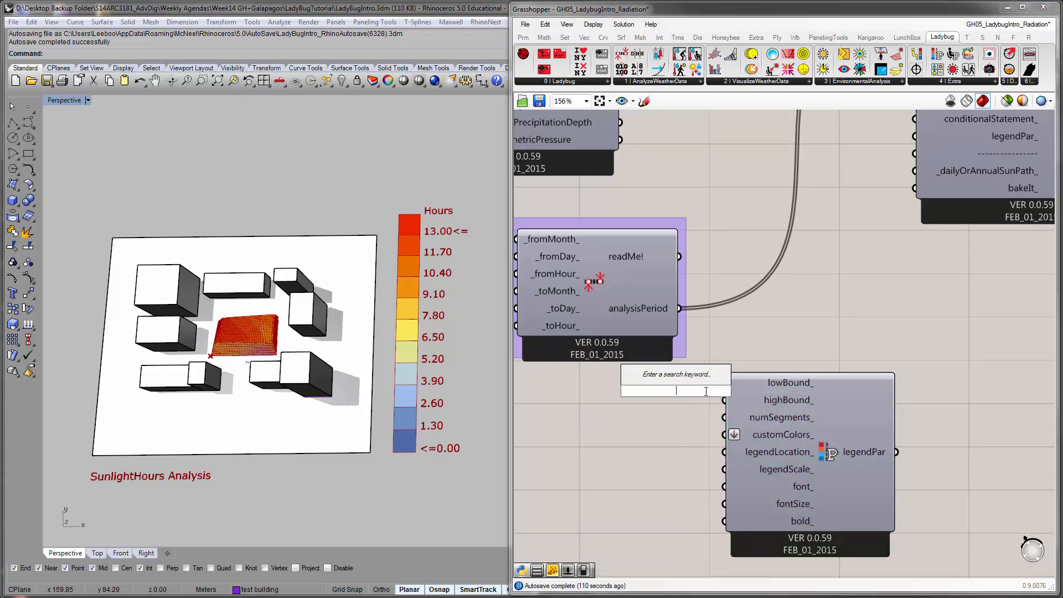
{"action": "right_click_drag", "start_coordinate": [787, 383], "coordinate": [786, 386]}
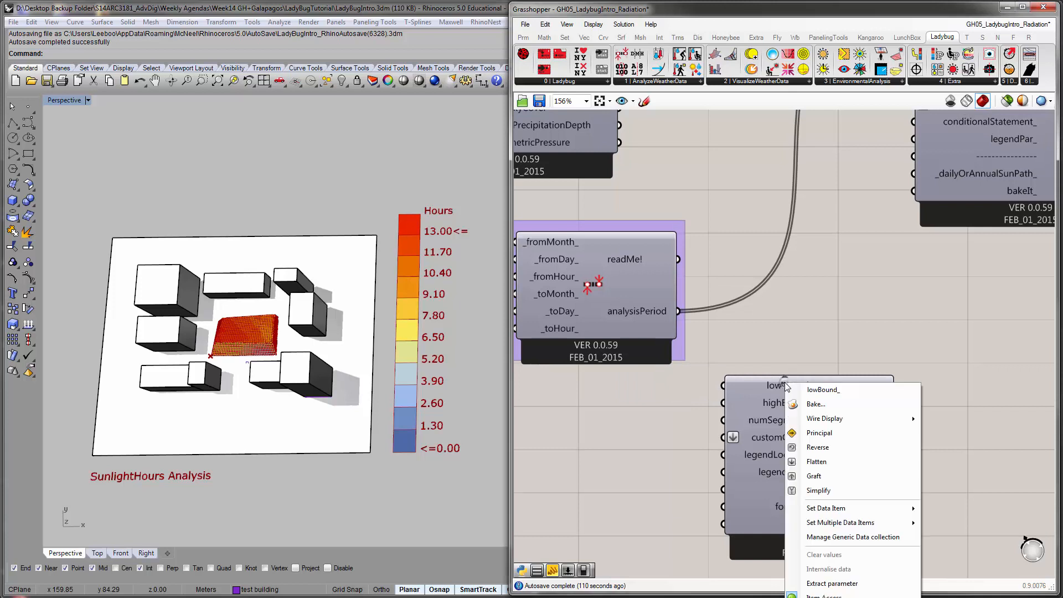
{"action": "mouse_move", "coordinate": [843, 508]}
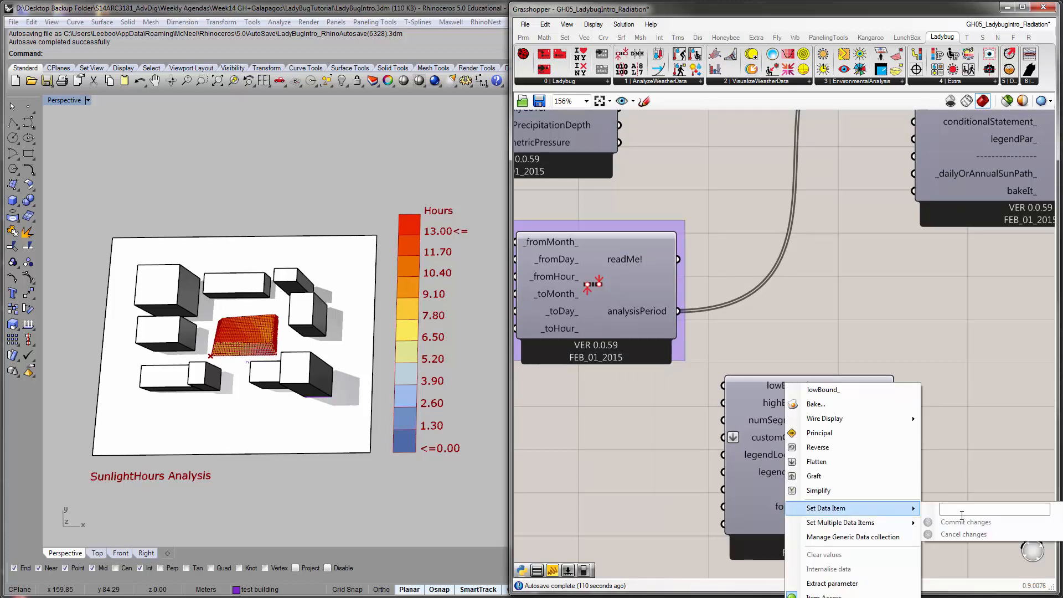
{"action": "left_click", "coordinate": [938, 434]}
Add a compact panel containing 0, connect it to the legend parameters' lowBound_ input and place a copy directly below it
{"action": "double_click", "coordinate": [588, 404]}
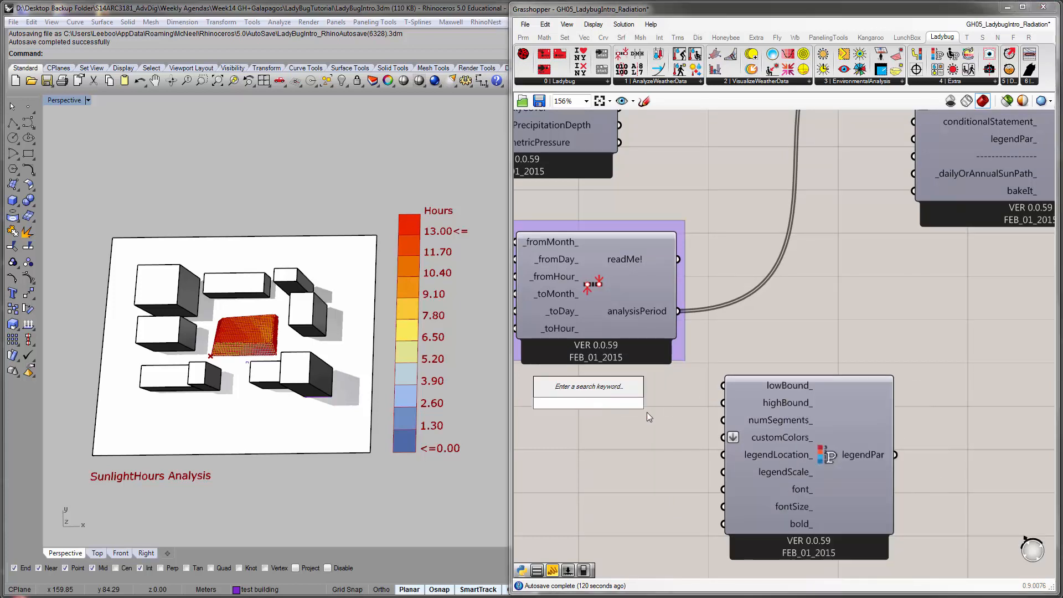
{"action": "type", "text": "panel"}
{"action": "key", "text": "Return"}
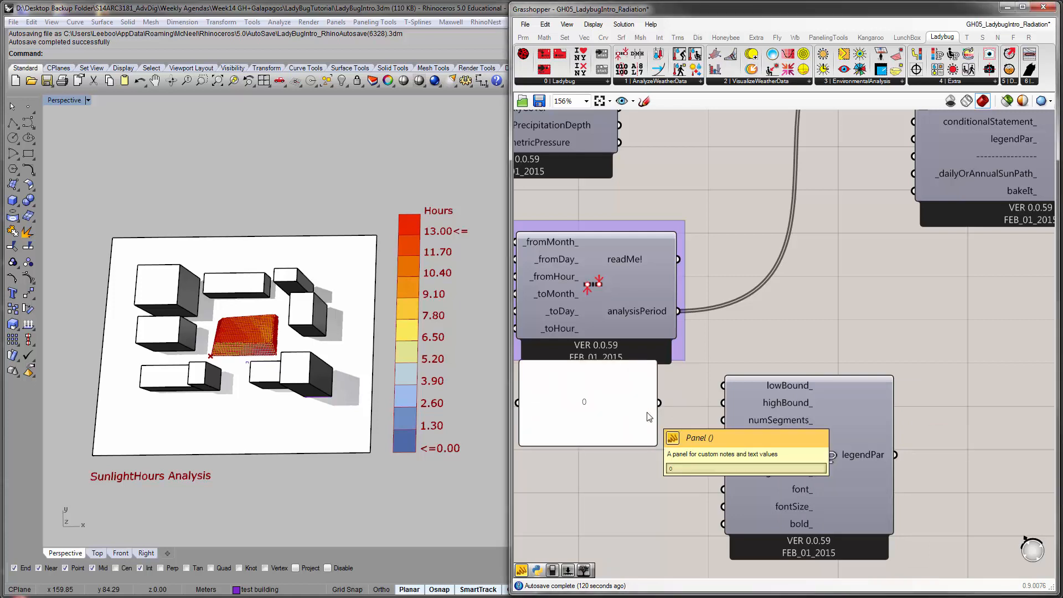
{"action": "left_click_drag", "start_coordinate": [655, 443], "coordinate": [660, 410]}
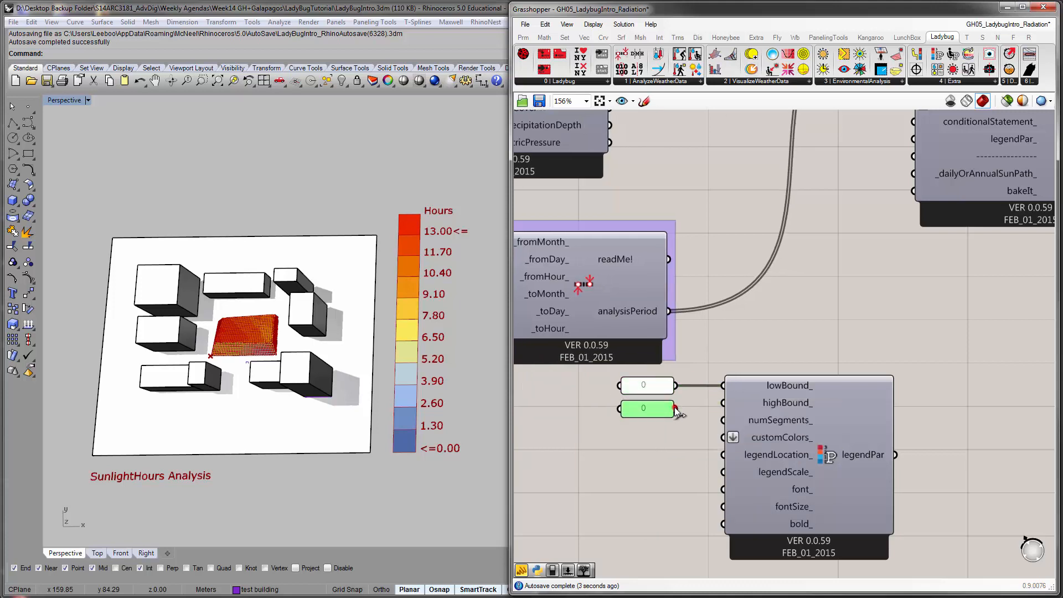
Set the copied panel to 15 and connect it to highBound_, keeping the 0 panel wired to lowBound_
{"action": "double_click", "coordinate": [648, 408]}
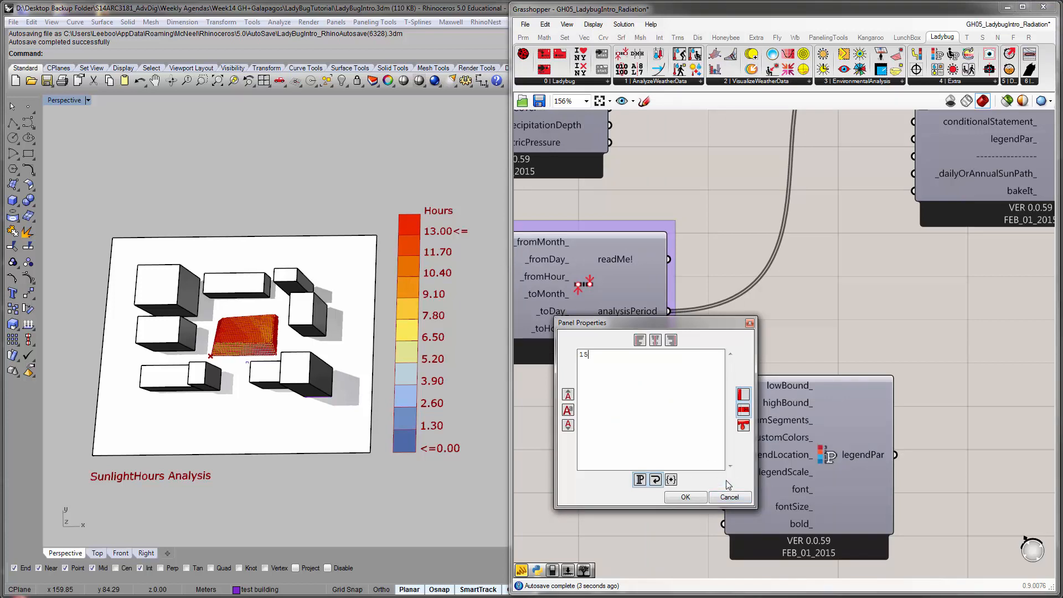
{"action": "left_click", "coordinate": [685, 496]}
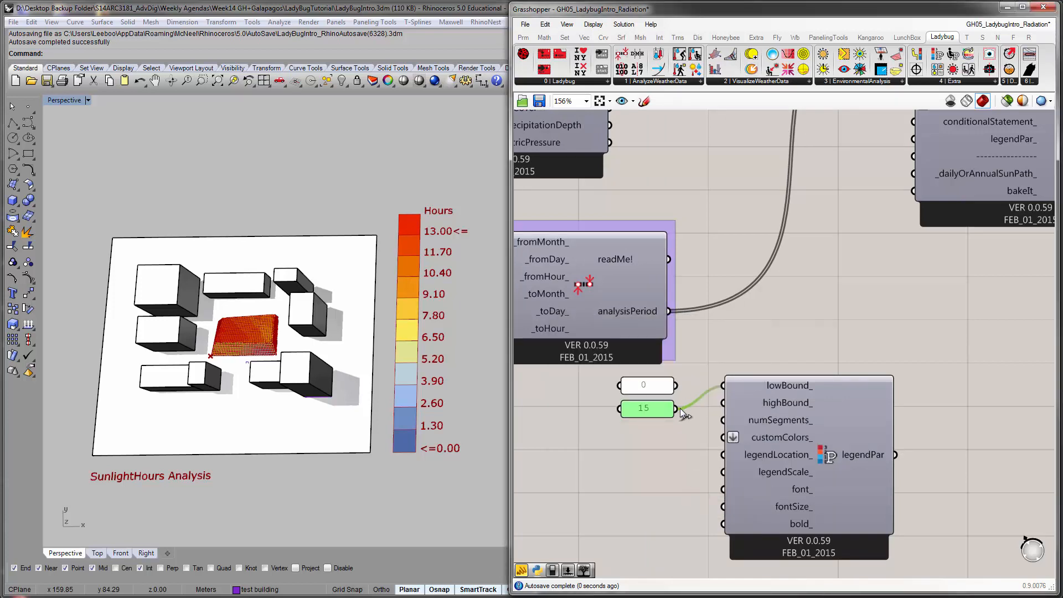
{"action": "left_click_drag", "start_coordinate": [680, 408], "coordinate": [732, 406]}
{"action": "left_click_drag", "start_coordinate": [677, 387], "coordinate": [723, 386]}
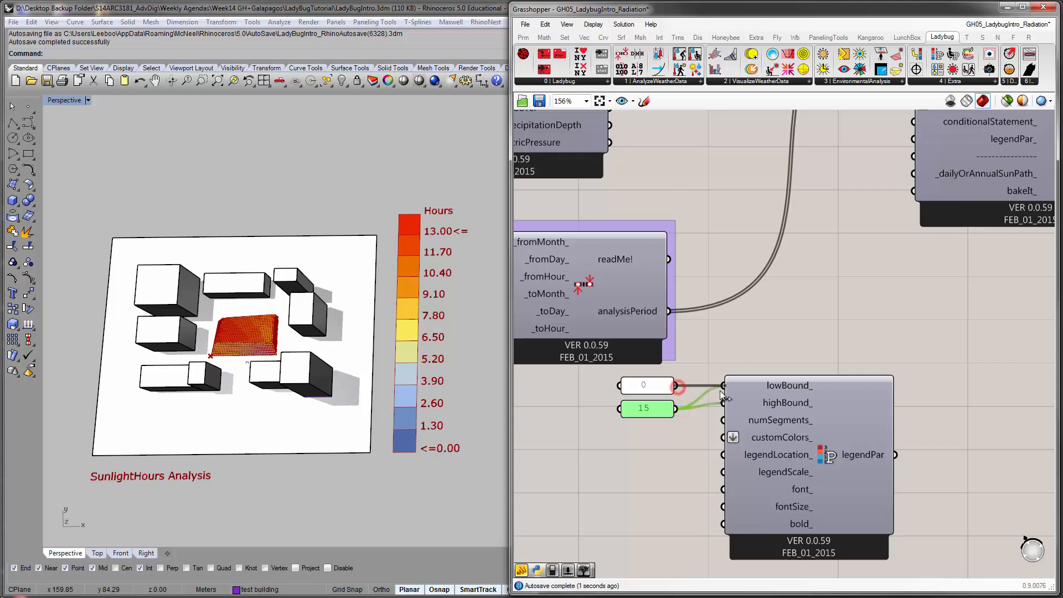
{"action": "left_click", "coordinate": [699, 428]}
{"action": "double_click", "coordinate": [663, 387]}
{"action": "left_click", "coordinate": [731, 470]}
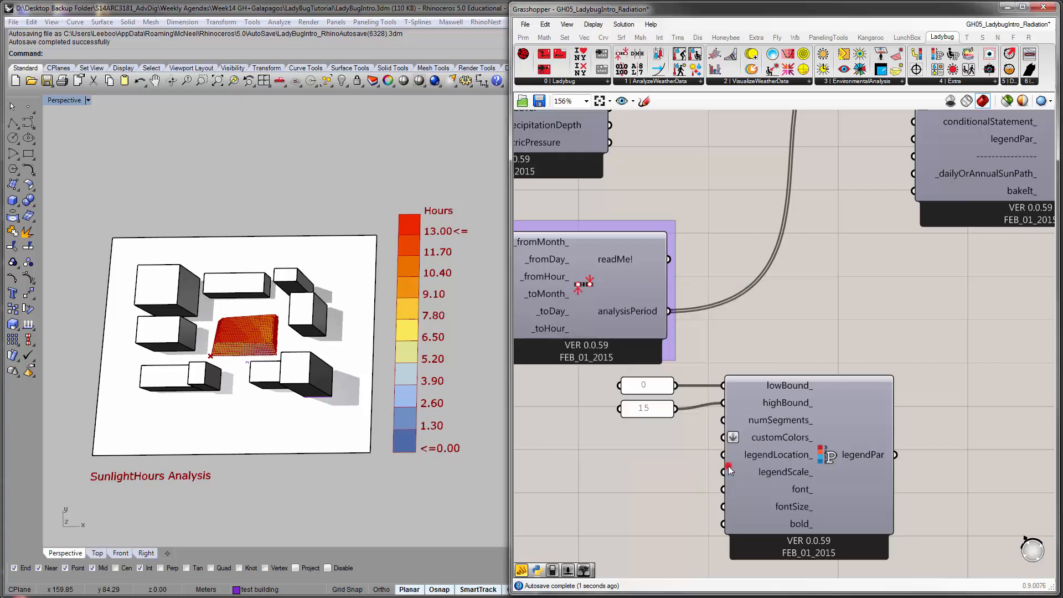
Duplicate the 15 panel below itself and connect the copy to the numSegments_ input
{"action": "left_click", "coordinate": [644, 407]}
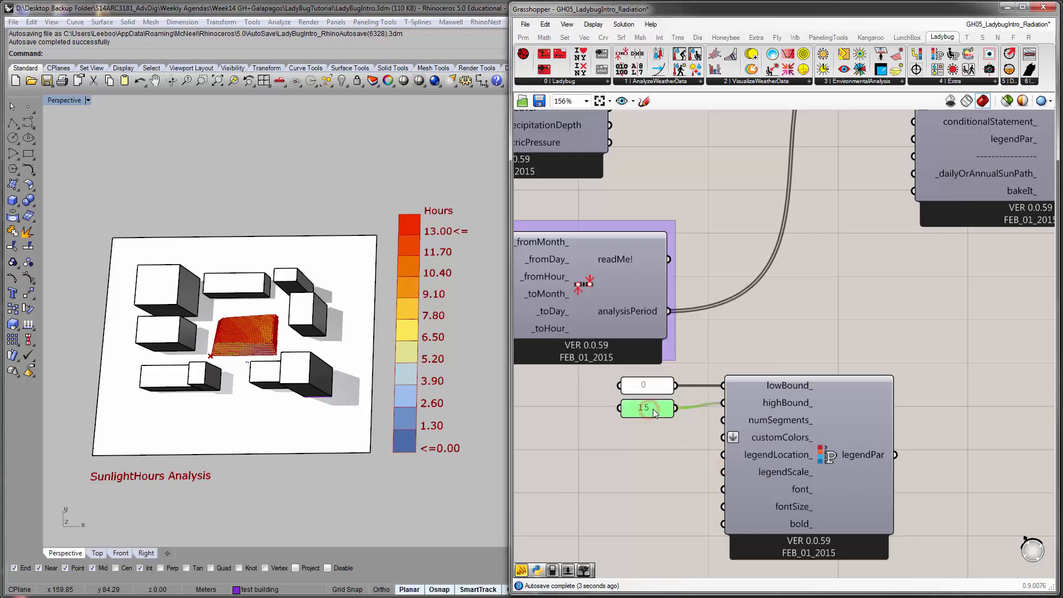
{"action": "left_click_drag", "start_coordinate": [653, 409], "coordinate": [727, 421], "text": "alt"}
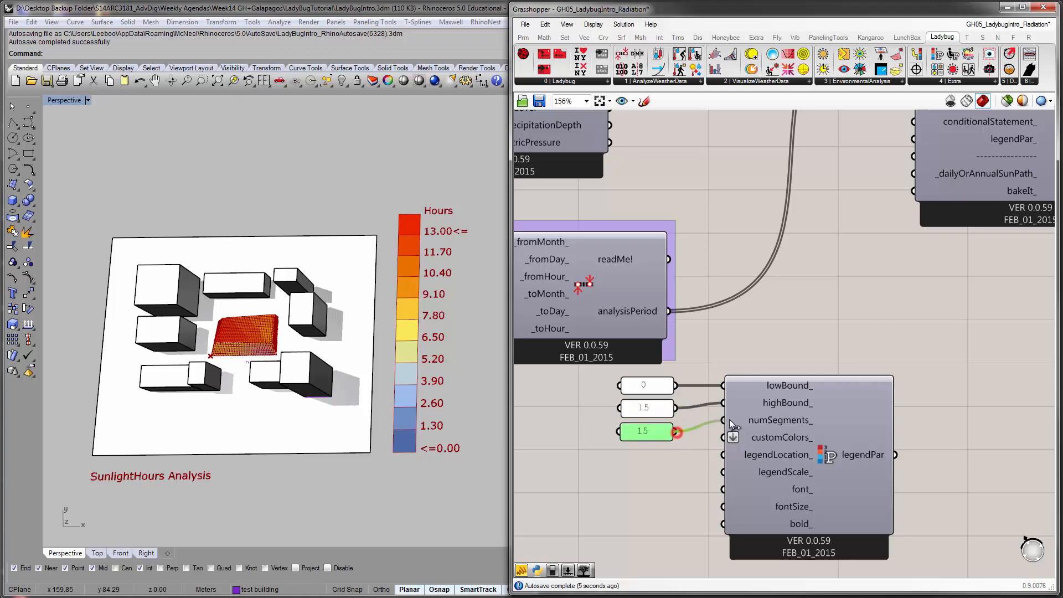
{"action": "left_click", "coordinate": [697, 456]}
Connect the legend parameters' legendPar output to the sun path component's legendPar_ input
{"action": "right_click_drag", "start_coordinate": [702, 457], "coordinate": [670, 449]}
{"action": "scroll", "coordinate": [828, 446], "scroll_direction": "down", "scroll_amount": 2}
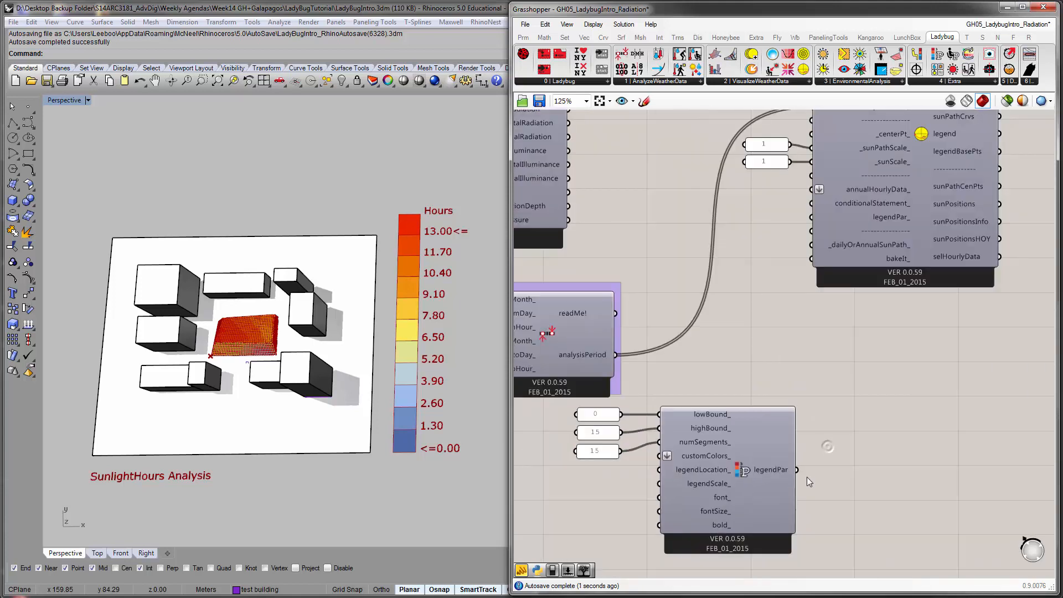
{"action": "left_click_drag", "start_coordinate": [799, 470], "coordinate": [812, 217]}
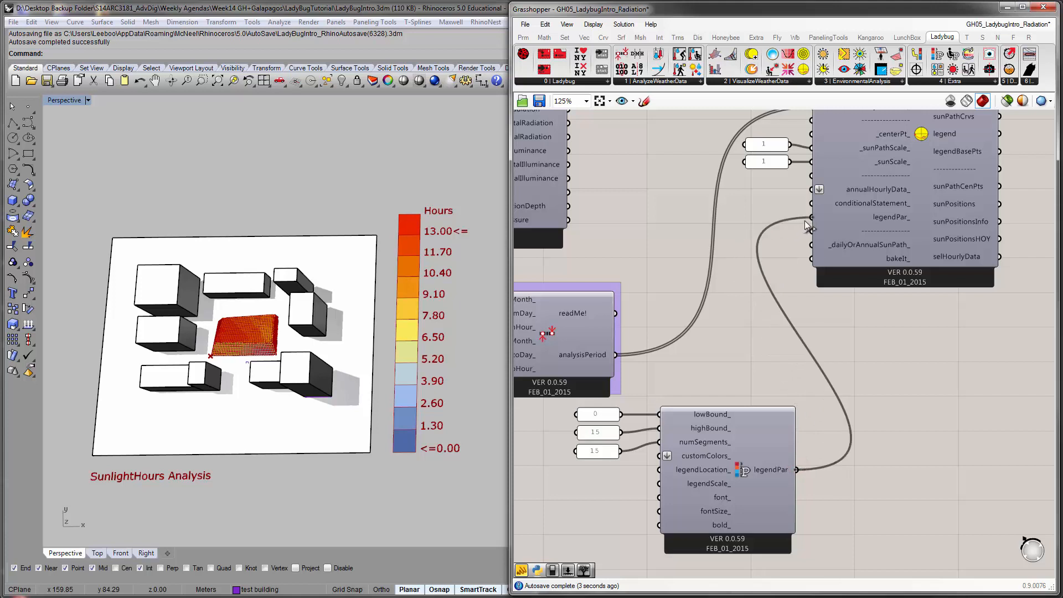
{"action": "left_click", "coordinate": [706, 354]}
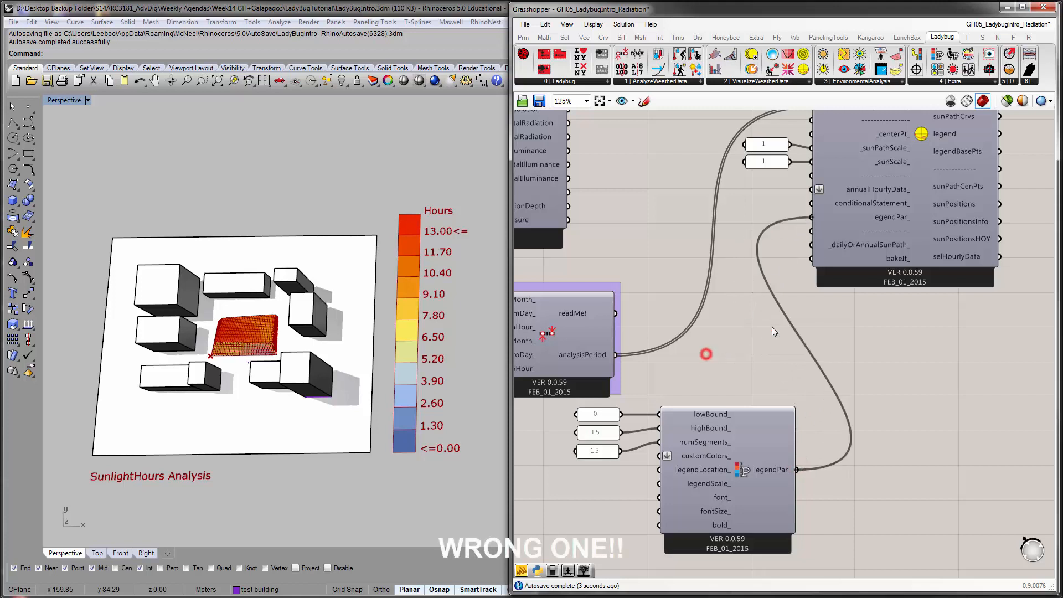
Connect the legendPar output to the legendPar_ input of the sunlight hours analysis component
{"action": "right_click_drag", "start_coordinate": [887, 329], "coordinate": [817, 330]}
{"action": "right_click_drag", "start_coordinate": [643, 393], "coordinate": [677, 389]}
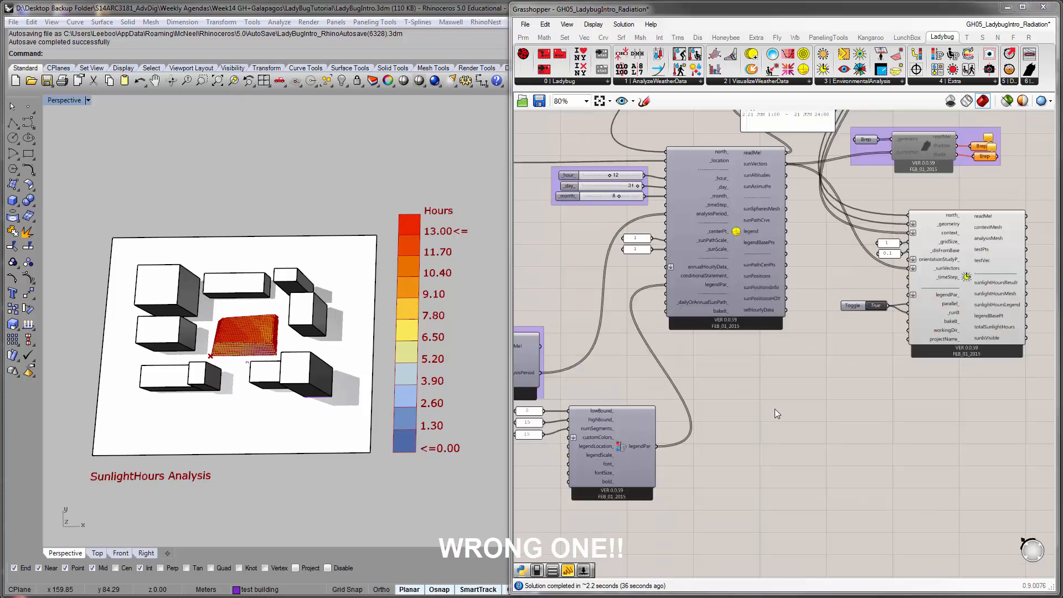
{"action": "right_click_drag", "start_coordinate": [768, 404], "coordinate": [729, 431]}
{"action": "scroll", "coordinate": [630, 460], "scroll_direction": "up", "scroll_amount": 1}
{"action": "right_click_drag", "start_coordinate": [630, 455], "coordinate": [612, 435]}
{"action": "left_click_drag", "start_coordinate": [604, 467], "coordinate": [921, 286]}
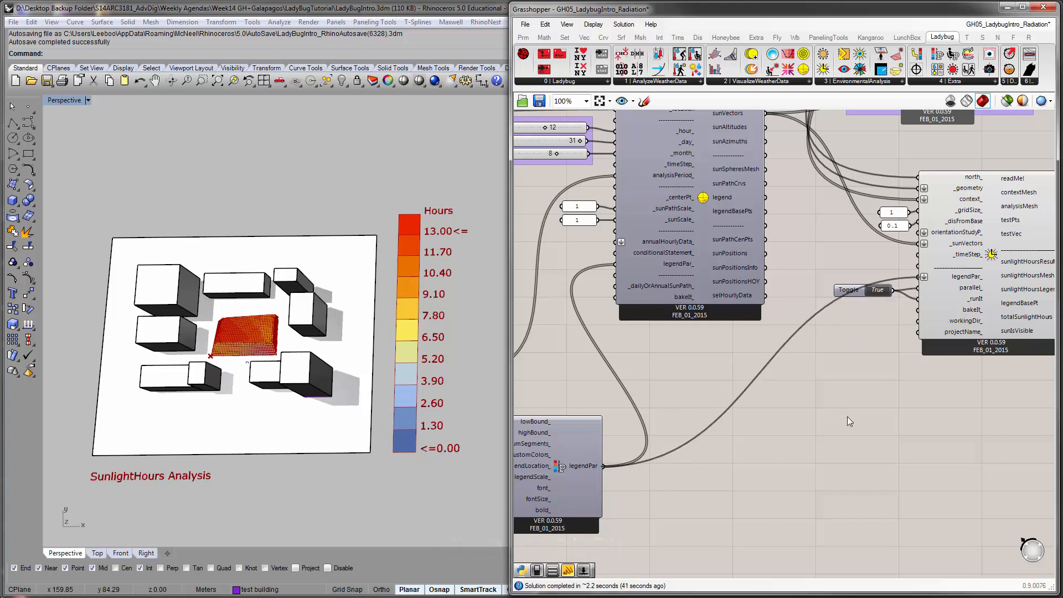
Set the panel feeding numSegments_ to 16
{"action": "right_click_drag", "start_coordinate": [640, 469], "coordinate": [862, 422]}
{"action": "scroll", "coordinate": [680, 407], "scroll_direction": "up", "scroll_amount": 2}
{"action": "double_click", "coordinate": [652, 399]}
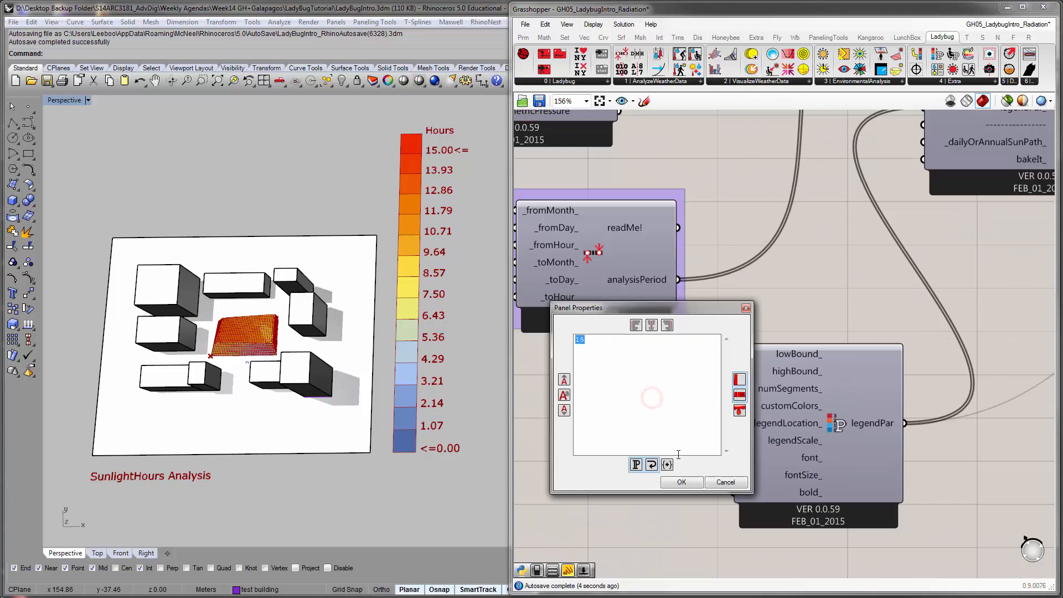
{"action": "type", "text": "16"}
{"action": "left_click", "coordinate": [681, 482]}
{"action": "right_click_drag", "start_coordinate": [671, 418], "coordinate": [627, 453]}
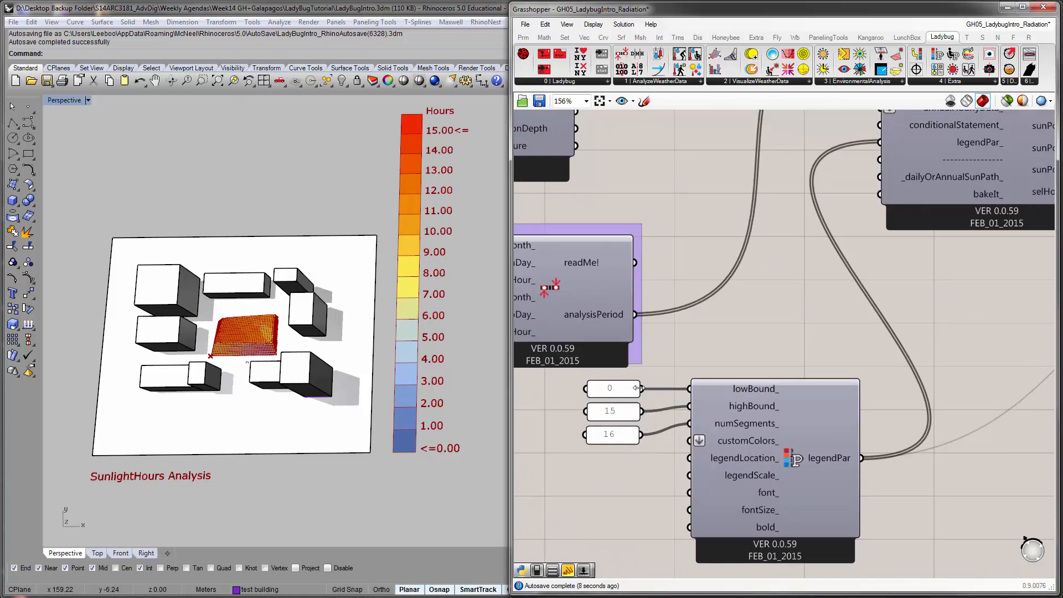
Review the legend's bounds and segments against the coloured sunlight hours mesh on the test building
{"action": "left_click", "coordinate": [623, 436]}
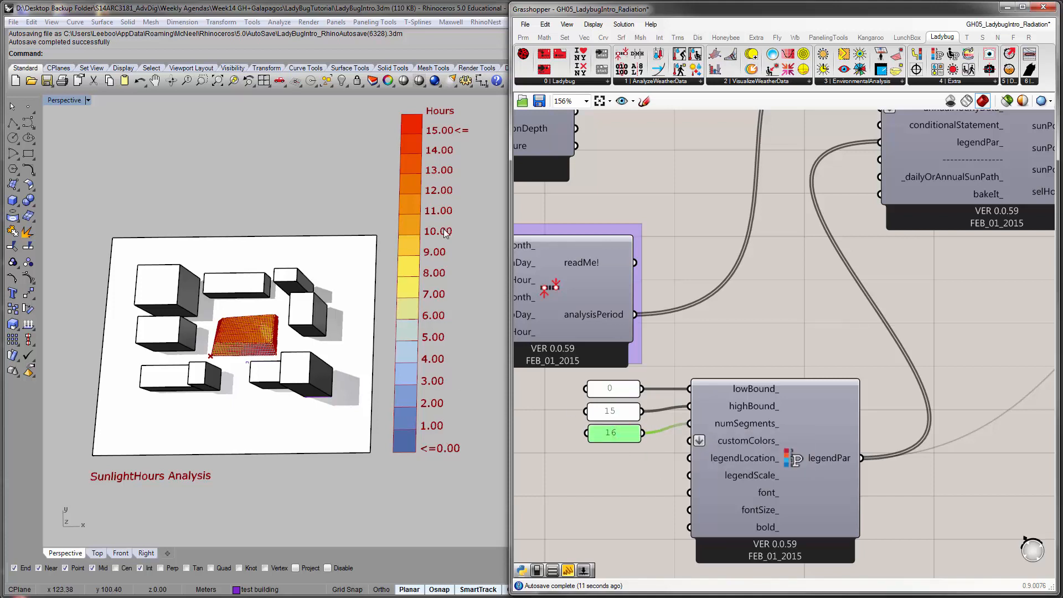
{"action": "scroll", "coordinate": [399, 359], "scroll_direction": "down", "scroll_amount": 2}
{"action": "scroll", "coordinate": [405, 270], "scroll_direction": "up", "scroll_amount": 3}
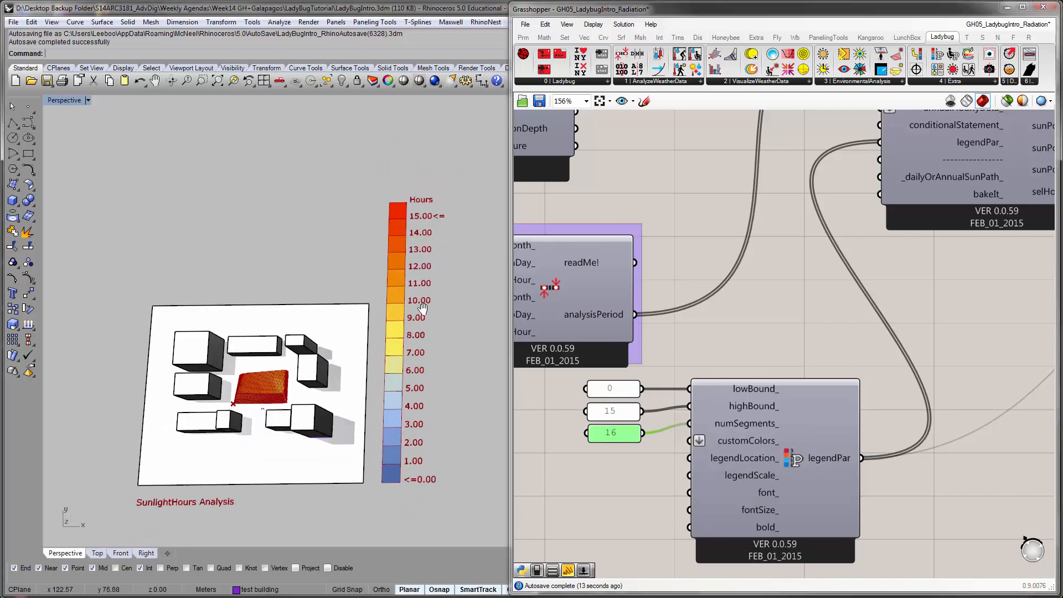
{"action": "double_click", "coordinate": [618, 416]}
{"action": "left_click", "coordinate": [691, 502]}
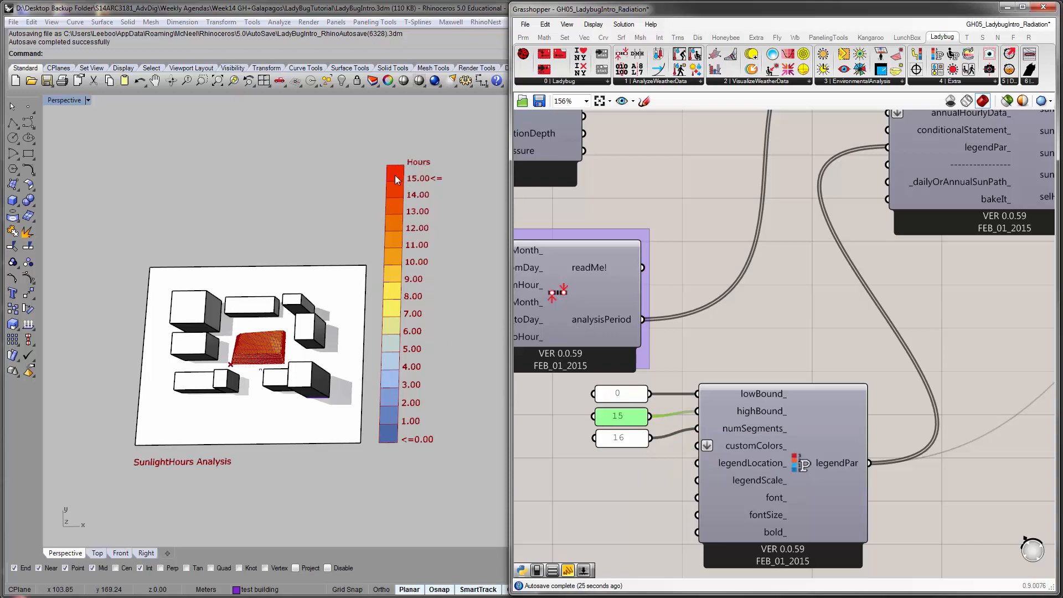
{"action": "scroll", "coordinate": [320, 337], "scroll_direction": "up", "scroll_amount": 6}
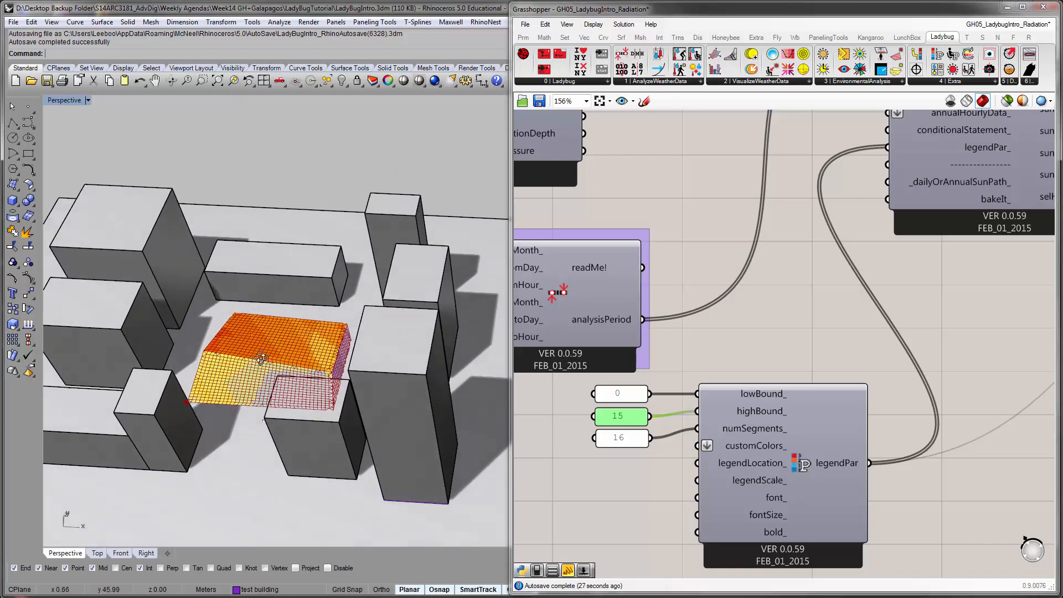
{"action": "scroll", "coordinate": [324, 339], "scroll_direction": "down", "scroll_amount": 6}
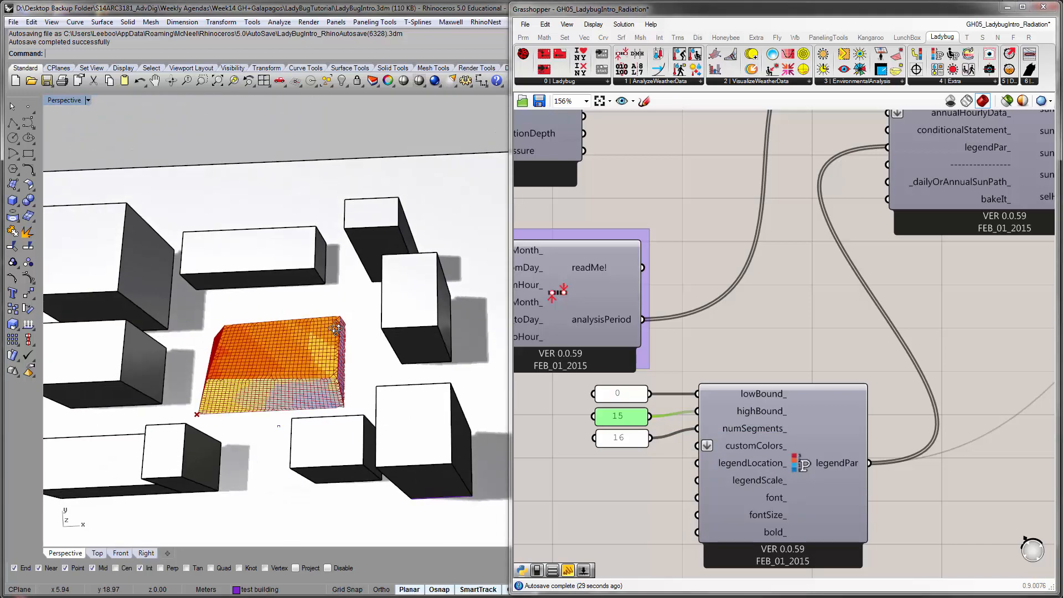
{"action": "scroll", "coordinate": [804, 388], "scroll_direction": "down", "scroll_amount": 2}
Disconnect the legend parameters from the sun path component's legendPar_ input, leaving the sunlight hours connection in place
{"action": "right_click_drag", "start_coordinate": [804, 366], "coordinate": [692, 417]}
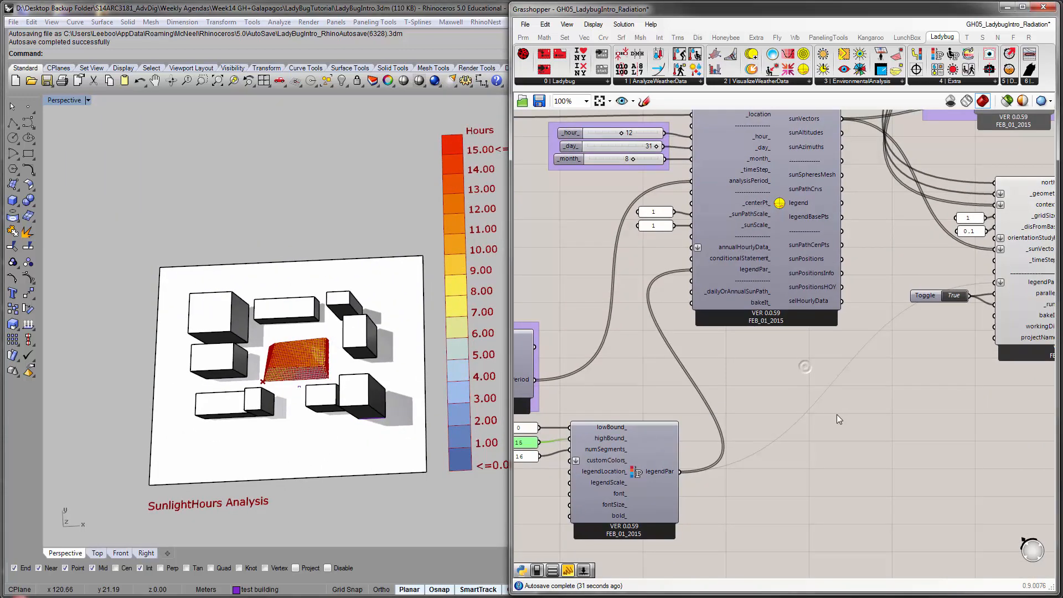
{"action": "right_click_drag", "start_coordinate": [837, 414], "coordinate": [814, 421]}
{"action": "left_click", "coordinate": [604, 474]}
{"action": "right_click_drag", "start_coordinate": [900, 445], "coordinate": [870, 449]}
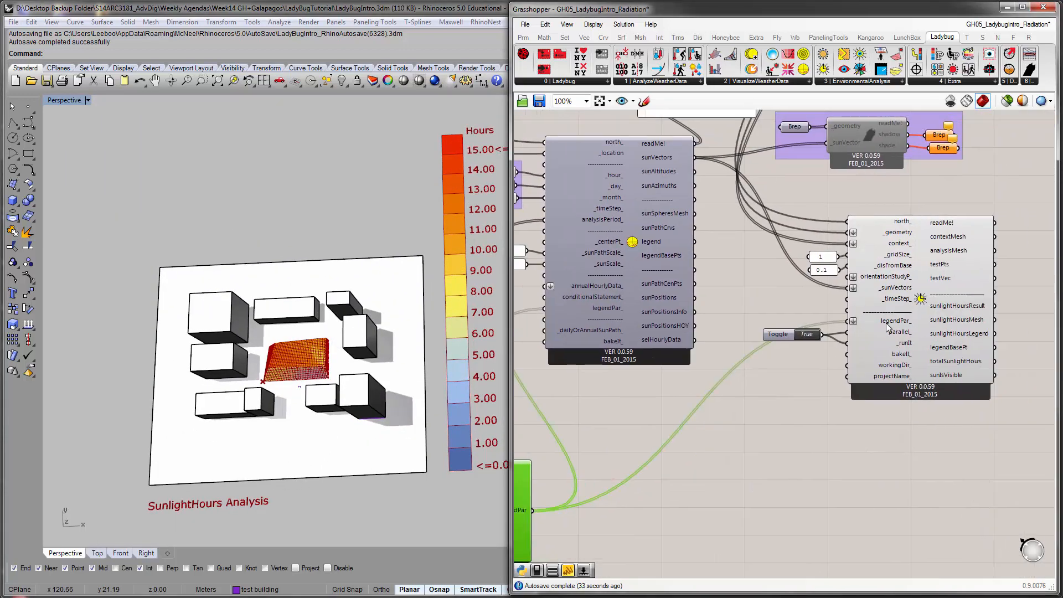
{"action": "right_click_drag", "start_coordinate": [642, 365], "coordinate": [809, 363]}
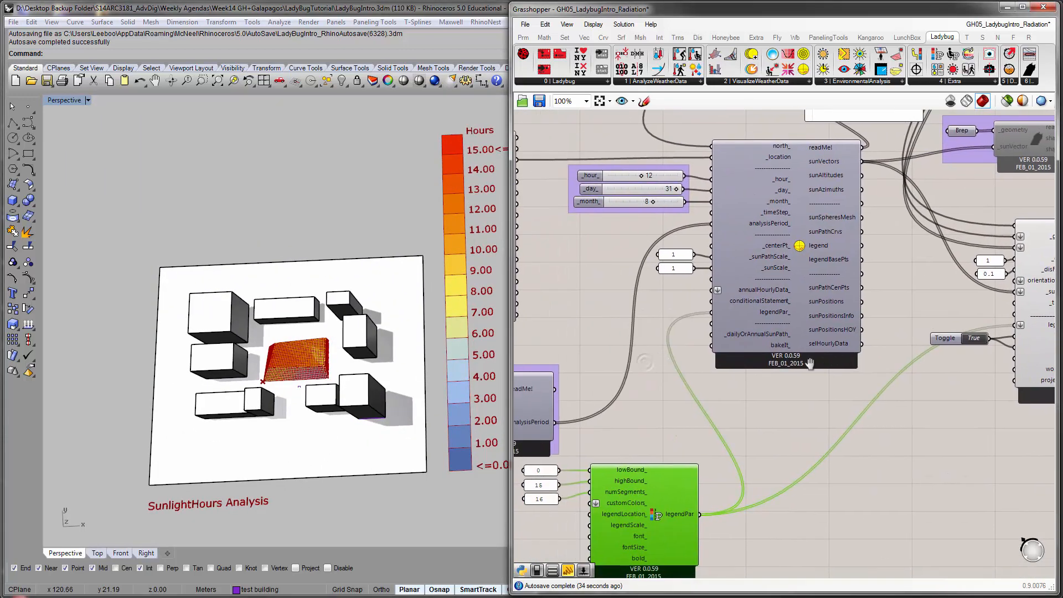
{"action": "right_click", "coordinate": [762, 315]}
{"action": "mouse_move", "coordinate": [819, 361]}
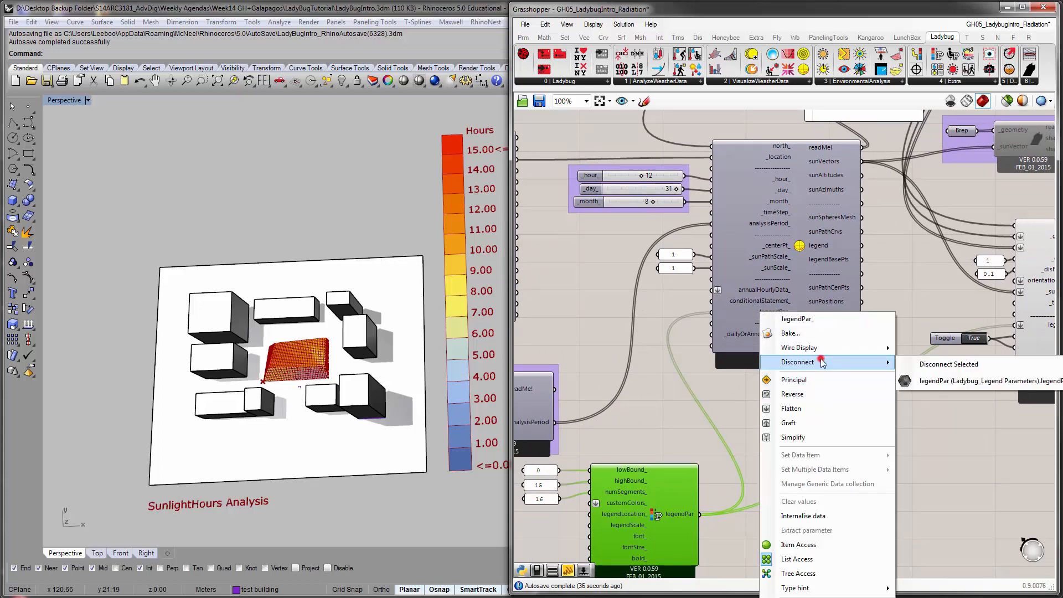
{"action": "left_click", "coordinate": [923, 382]}
{"action": "left_click", "coordinate": [842, 408]}
{"action": "right_click_drag", "start_coordinate": [842, 407], "coordinate": [985, 364]}
{"action": "scroll", "coordinate": [806, 387], "scroll_direction": "down", "scroll_amount": 4}
{"action": "right_click_drag", "start_coordinate": [424, 399], "coordinate": [421, 394]}
{"action": "right_click_drag", "start_coordinate": [766, 393], "coordinate": [659, 450]}
{"action": "right_click_drag", "start_coordinate": [908, 268], "coordinate": [818, 333]}
{"action": "scroll", "coordinate": [818, 333], "scroll_direction": "up", "scroll_amount": 5}
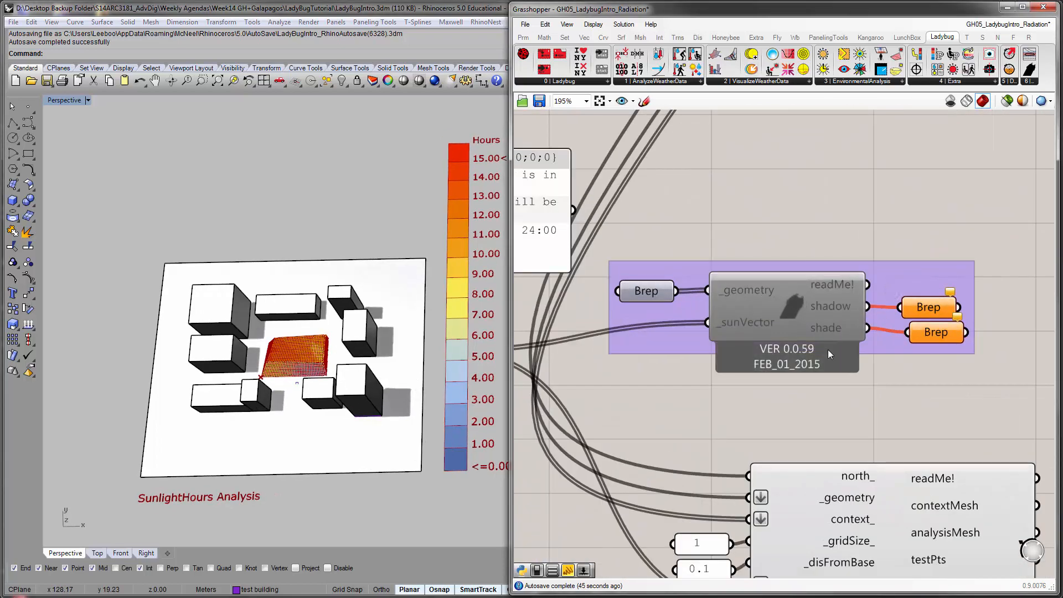
Turn on the preview of the sun path component so its diagram displays in the Rhino viewport
{"action": "scroll", "coordinate": [828, 350], "scroll_direction": "down", "scroll_amount": 3}
{"action": "right_click_drag", "start_coordinate": [775, 377], "coordinate": [837, 250]}
{"action": "right_click_drag", "start_coordinate": [818, 284], "coordinate": [725, 434]}
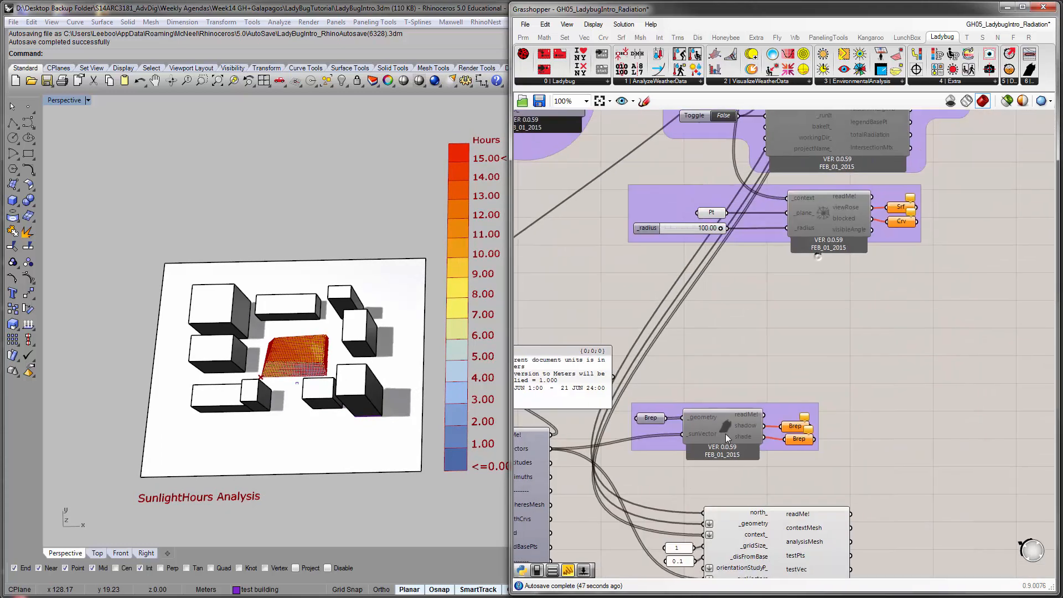
{"action": "right_click_drag", "start_coordinate": [781, 287], "coordinate": [762, 369]}
{"action": "scroll", "coordinate": [820, 316], "scroll_direction": "up", "scroll_amount": 2}
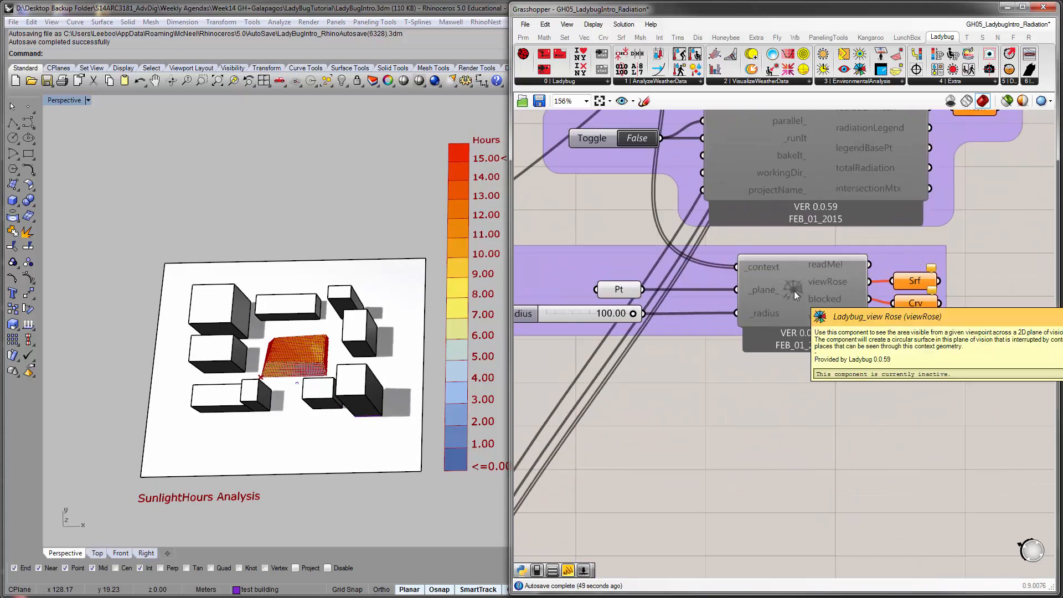
{"action": "scroll", "coordinate": [814, 299], "scroll_direction": "down", "scroll_amount": 4}
{"action": "right_click_drag", "start_coordinate": [825, 302], "coordinate": [897, 111]}
{"action": "scroll", "coordinate": [783, 347], "scroll_direction": "up", "scroll_amount": 2}
{"action": "right_click_drag", "start_coordinate": [678, 330], "coordinate": [931, 392]}
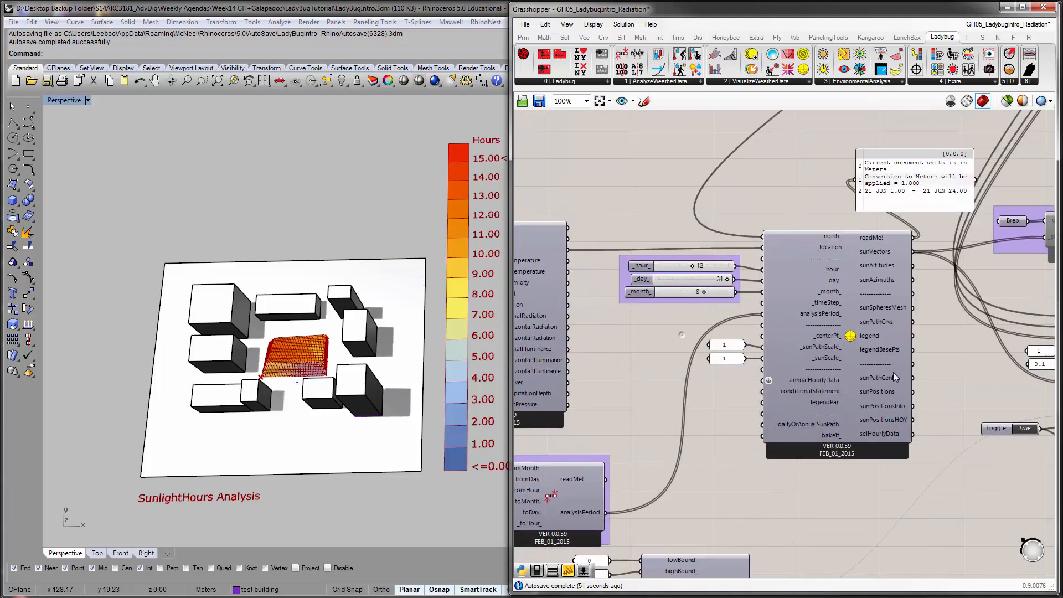
{"action": "left_click", "coordinate": [853, 343]}
{"action": "key", "text": "ctrl+q"}
Examine the sun path diagram and sun positions around the site buildings from several angles
{"action": "right_click_drag", "start_coordinate": [354, 314], "coordinate": [314, 252]}
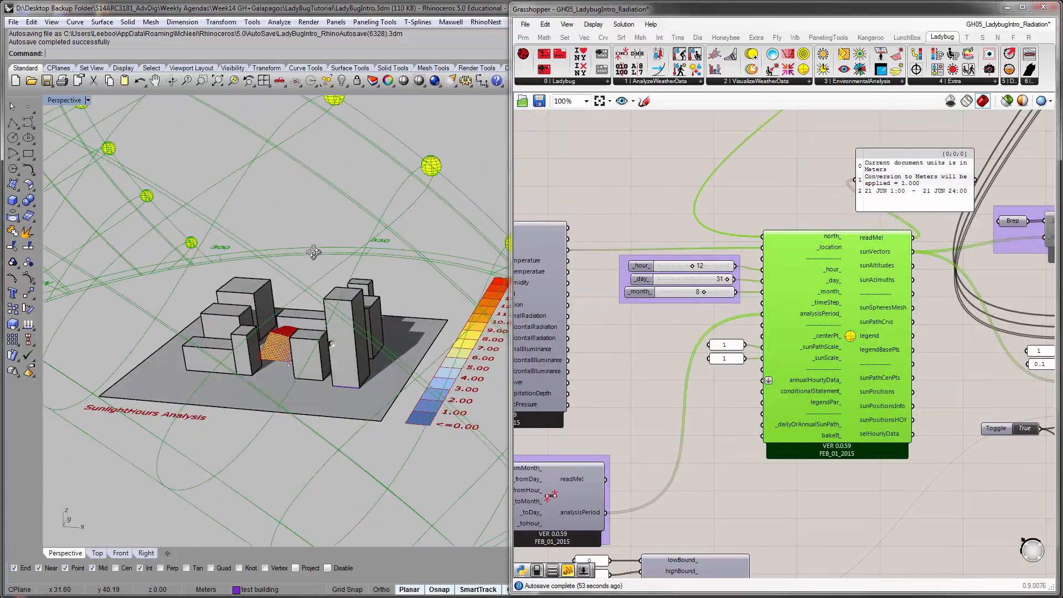
{"action": "scroll", "coordinate": [363, 209], "scroll_direction": "down", "scroll_amount": 7}
{"action": "right_click_drag", "start_coordinate": [362, 205], "coordinate": [373, 219]}
{"action": "left_click", "coordinate": [635, 332]}
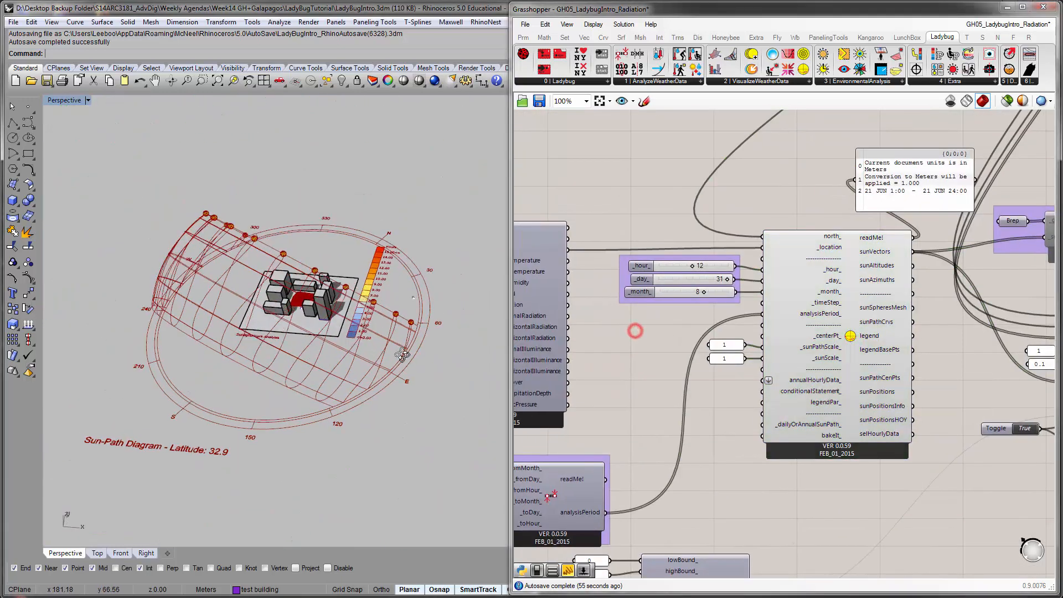
{"action": "right_click_drag", "start_coordinate": [404, 354], "coordinate": [388, 382]}
{"action": "scroll", "coordinate": [382, 327], "scroll_direction": "up", "scroll_amount": 4}
{"action": "right_click_drag", "start_coordinate": [382, 333], "coordinate": [199, 299]}
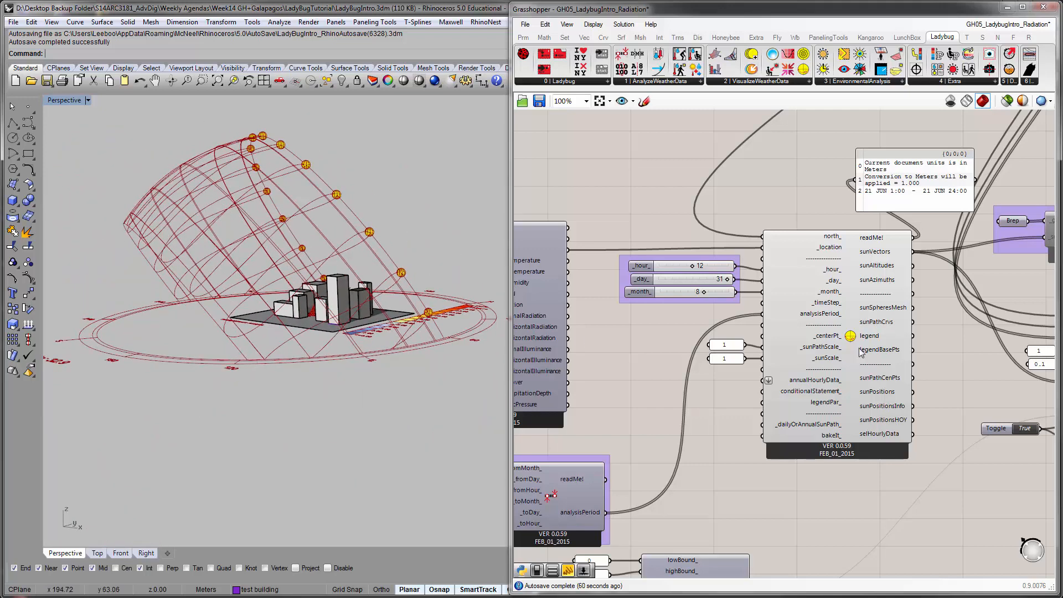
Select the sunlight hours analysis component and inspect its highlighted mesh and legend from above the site
{"action": "right_click_drag", "start_coordinate": [859, 352], "coordinate": [573, 332]}
{"action": "scroll", "coordinate": [573, 333], "scroll_direction": "down", "scroll_amount": 2}
{"action": "scroll", "coordinate": [709, 334], "scroll_direction": "up", "scroll_amount": 2}
{"action": "right_click_drag", "start_coordinate": [710, 333], "coordinate": [902, 317]}
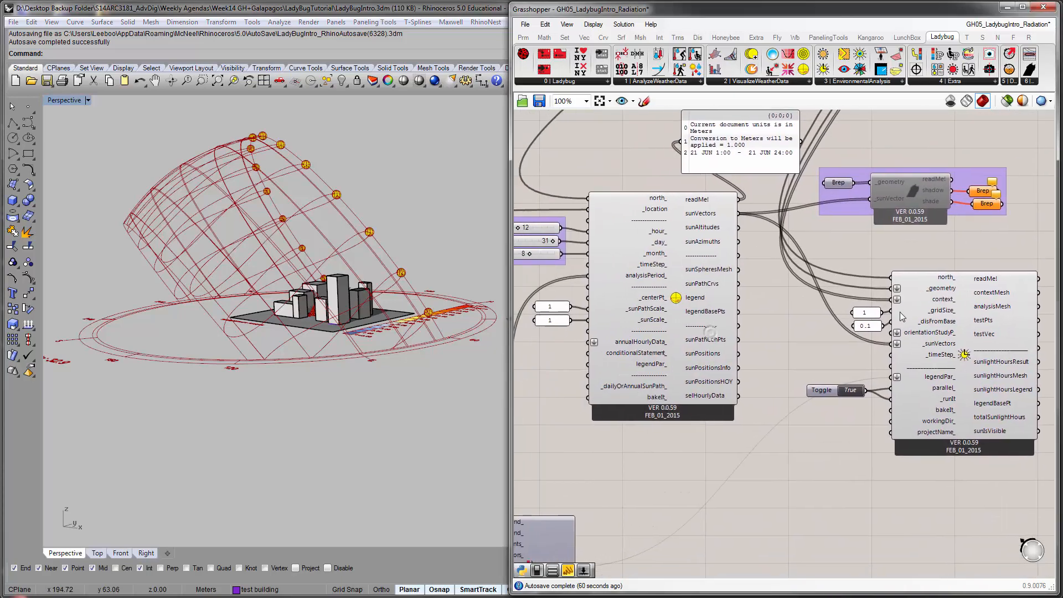
{"action": "left_click", "coordinate": [903, 316]}
{"action": "right_click_drag", "start_coordinate": [702, 339], "coordinate": [718, 326]}
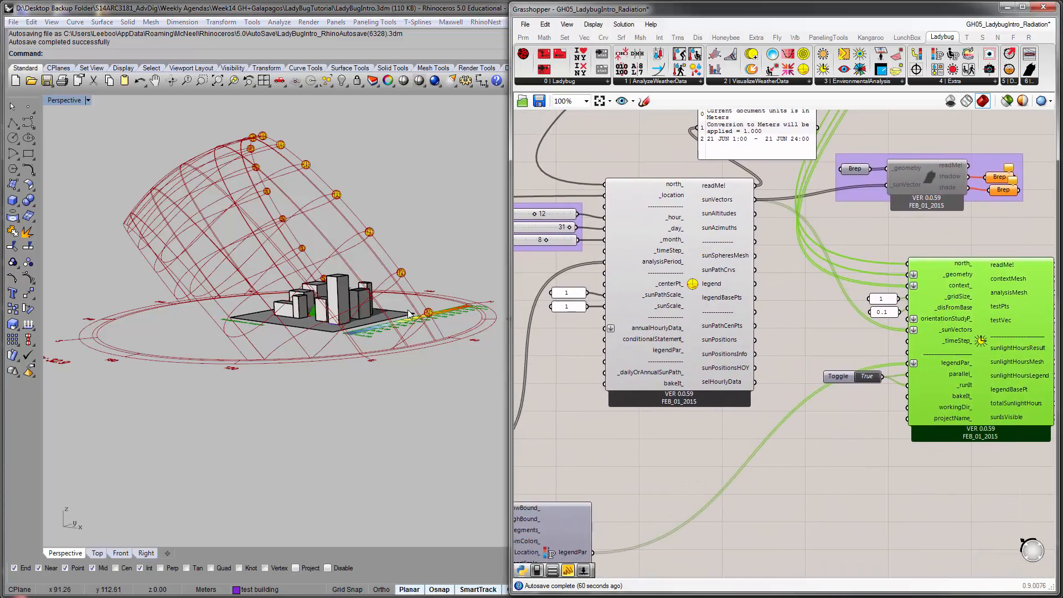
{"action": "right_click_drag", "start_coordinate": [410, 314], "coordinate": [326, 448]}
{"action": "scroll", "coordinate": [317, 443], "scroll_direction": "up", "scroll_amount": 3}
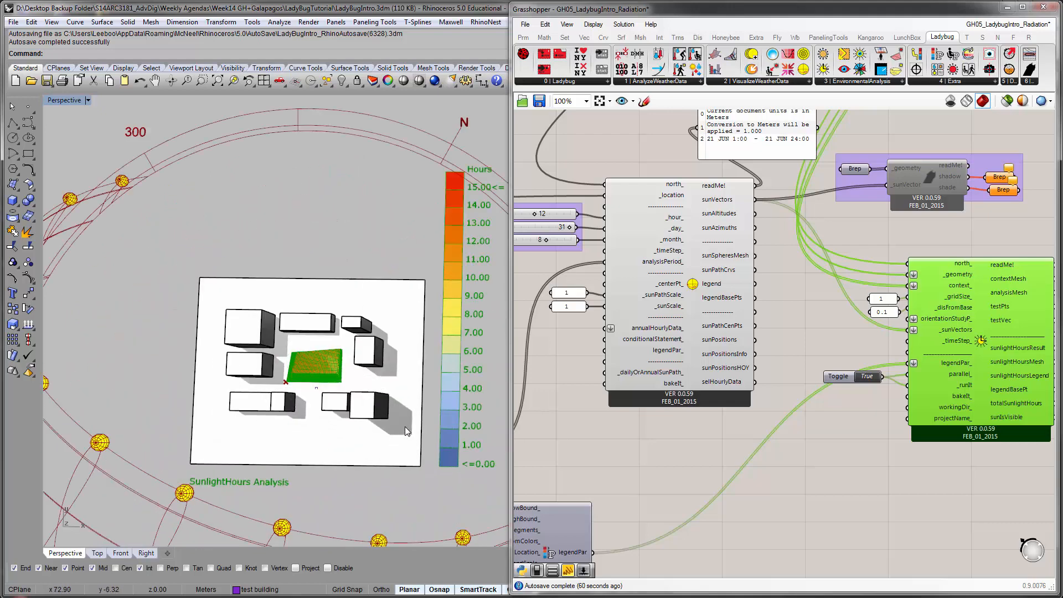
{"action": "right_click_drag", "start_coordinate": [407, 431], "coordinate": [368, 433], "text": "shift"}
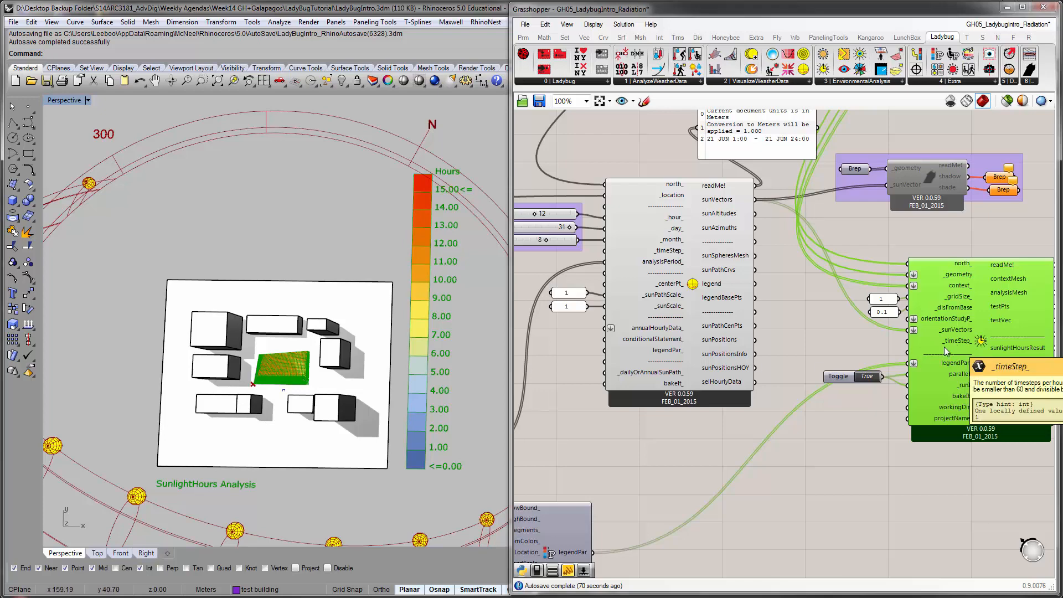
{"action": "right_click_drag", "start_coordinate": [969, 354], "coordinate": [933, 357]}
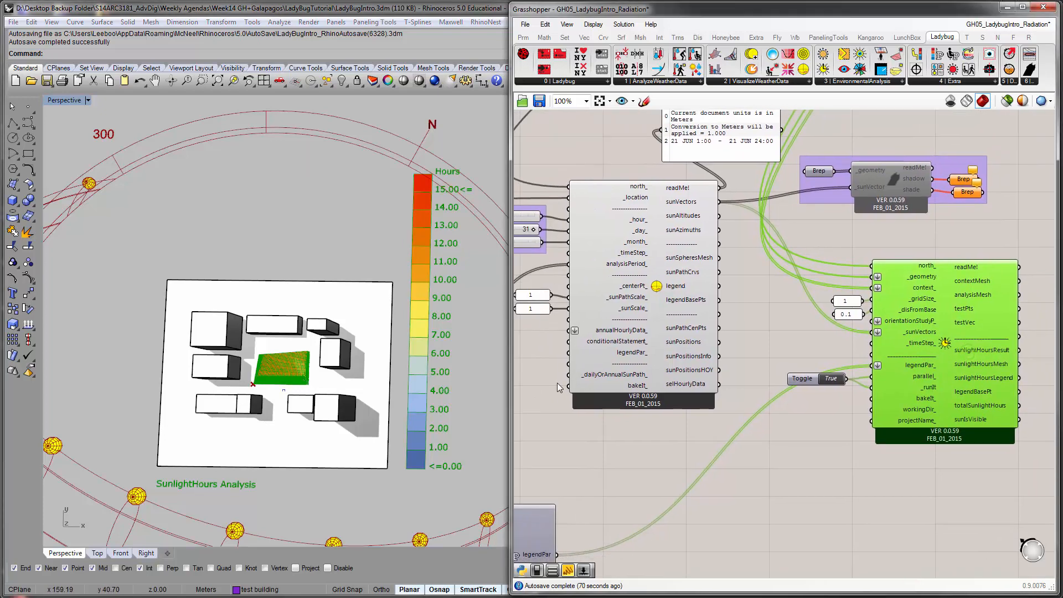
Inspect the coloured sunlight hours mesh on the test building up close, comparing it with the surrounding buildings
{"action": "scroll", "coordinate": [285, 354], "scroll_direction": "up", "scroll_amount": 5}
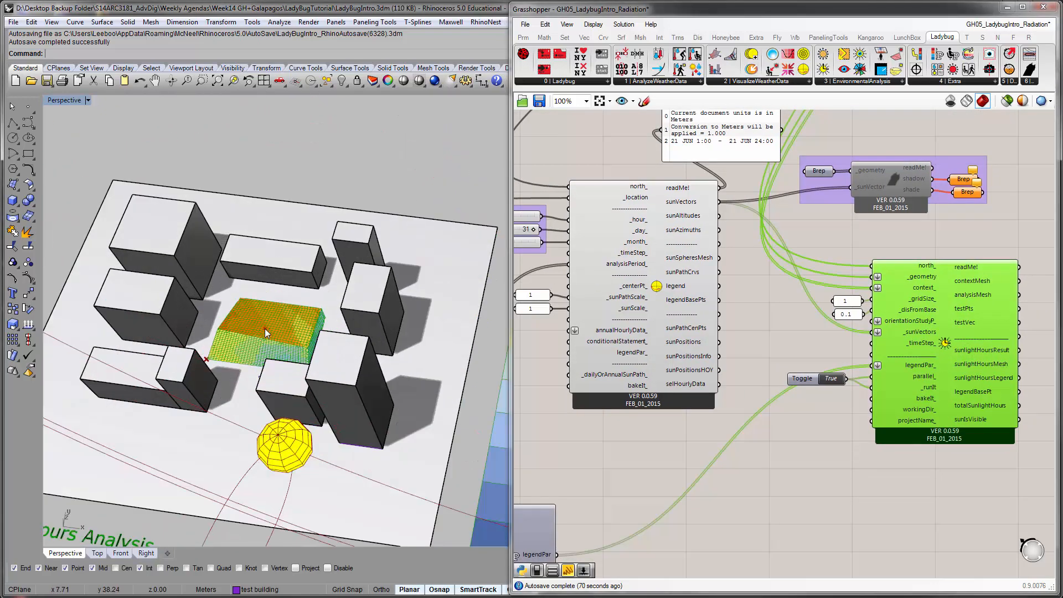
{"action": "key", "text": "ctrl+a"}
{"action": "key", "text": "Escape"}
{"action": "scroll", "coordinate": [284, 331], "scroll_direction": "down", "scroll_amount": 5}
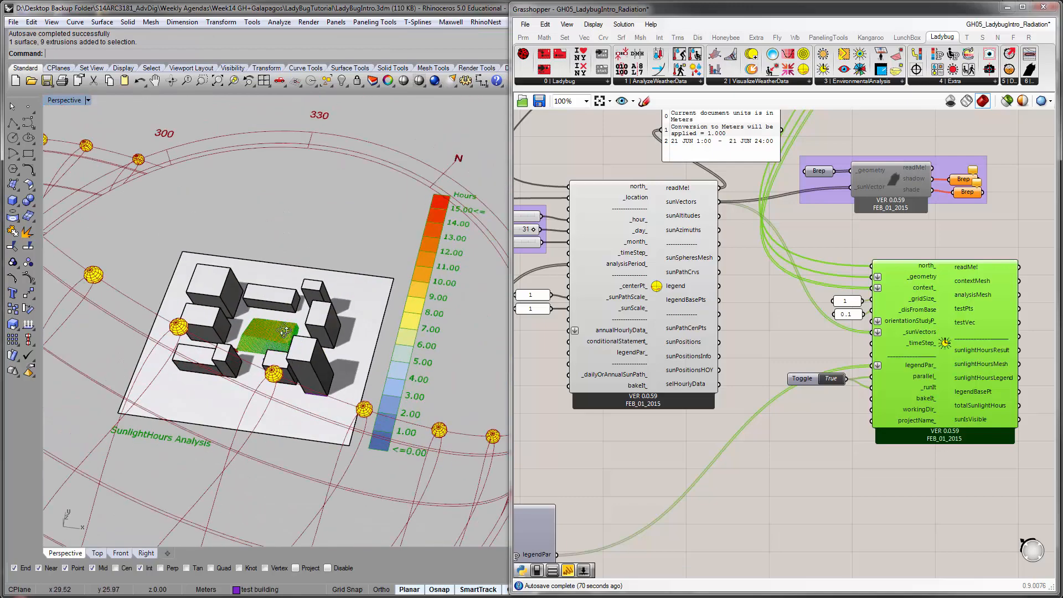
{"action": "right_click_drag", "start_coordinate": [284, 331], "coordinate": [238, 299]}
{"action": "scroll", "coordinate": [222, 285], "scroll_direction": "up", "scroll_amount": 5}
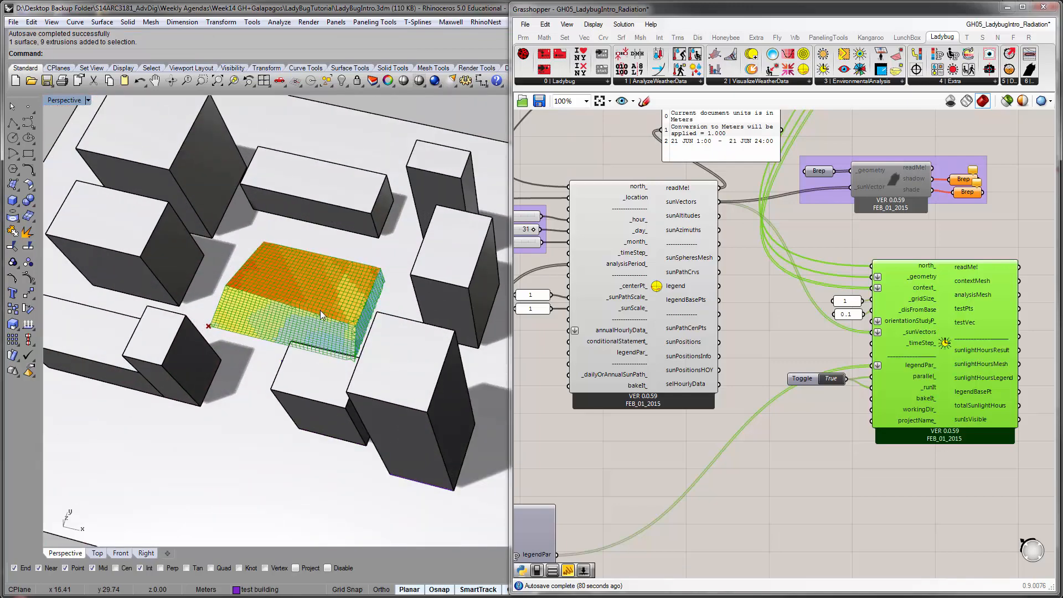
{"action": "right_click_drag", "start_coordinate": [321, 314], "coordinate": [336, 362], "text": "shift"}
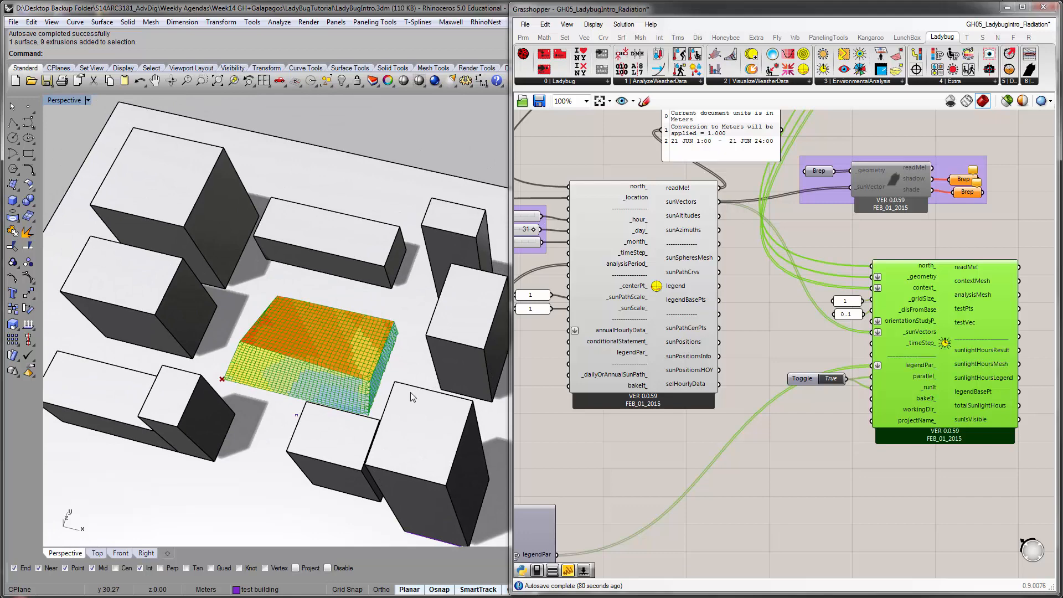
{"action": "right_click_drag", "start_coordinate": [411, 392], "coordinate": [407, 423], "text": "shift"}
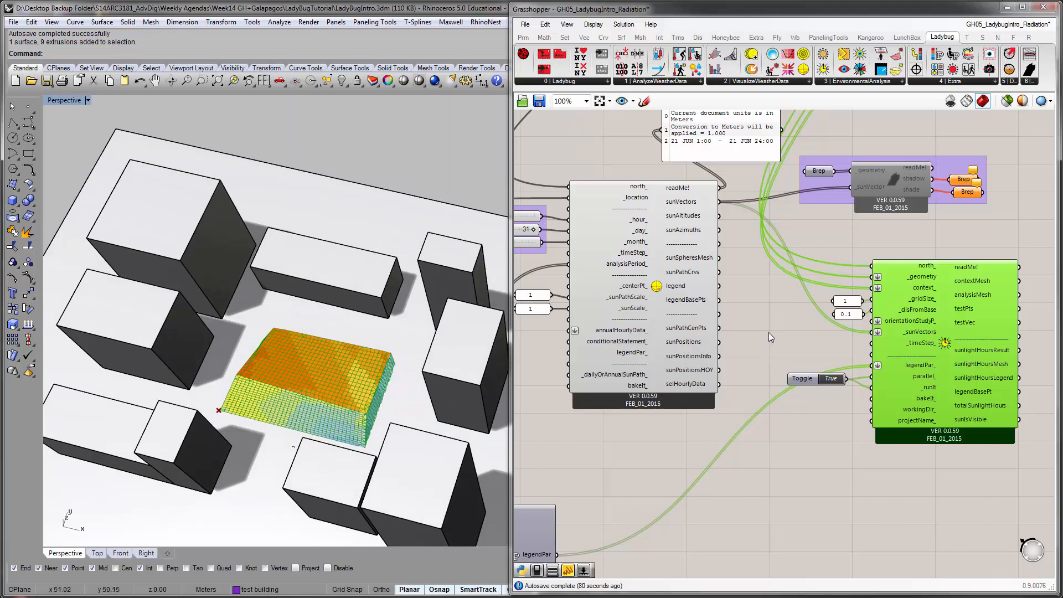
Move the Boolean toggle slightly farther from the sunlight hours component and save the definition
{"action": "left_click_drag", "start_coordinate": [798, 378], "coordinate": [783, 385]}
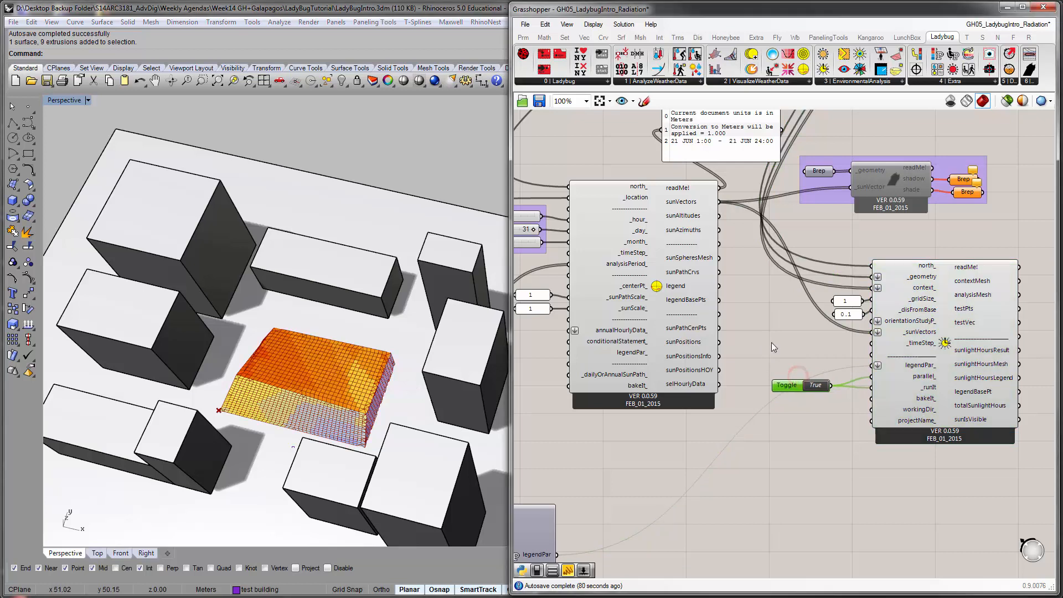
{"action": "right_click_drag", "start_coordinate": [772, 342], "coordinate": [771, 383]}
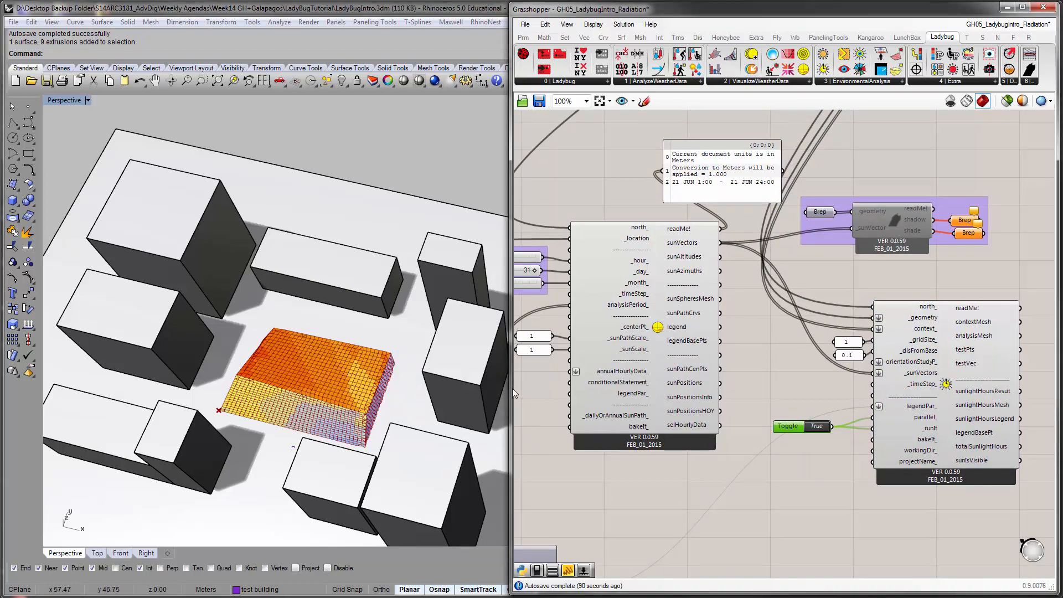
{"action": "left_click", "coordinate": [540, 102]}
Widen the Grasshopper window and set the toggle feeding the sunlight hours component's _runIt input to False
{"action": "left_click_drag", "start_coordinate": [511, 166], "coordinate": [205, 166]}
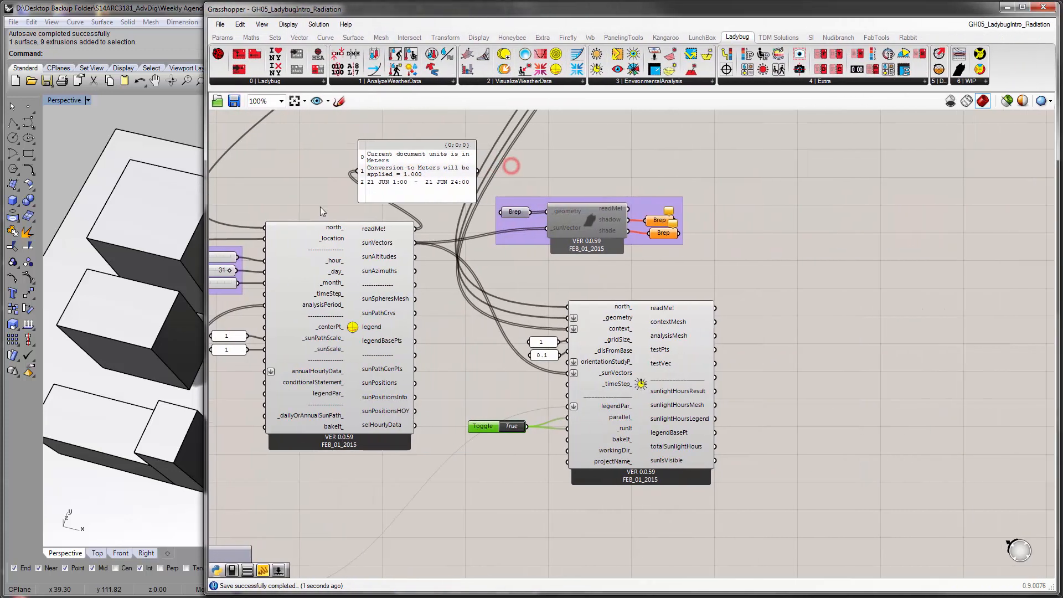
{"action": "right_click_drag", "start_coordinate": [492, 269], "coordinate": [696, 316]}
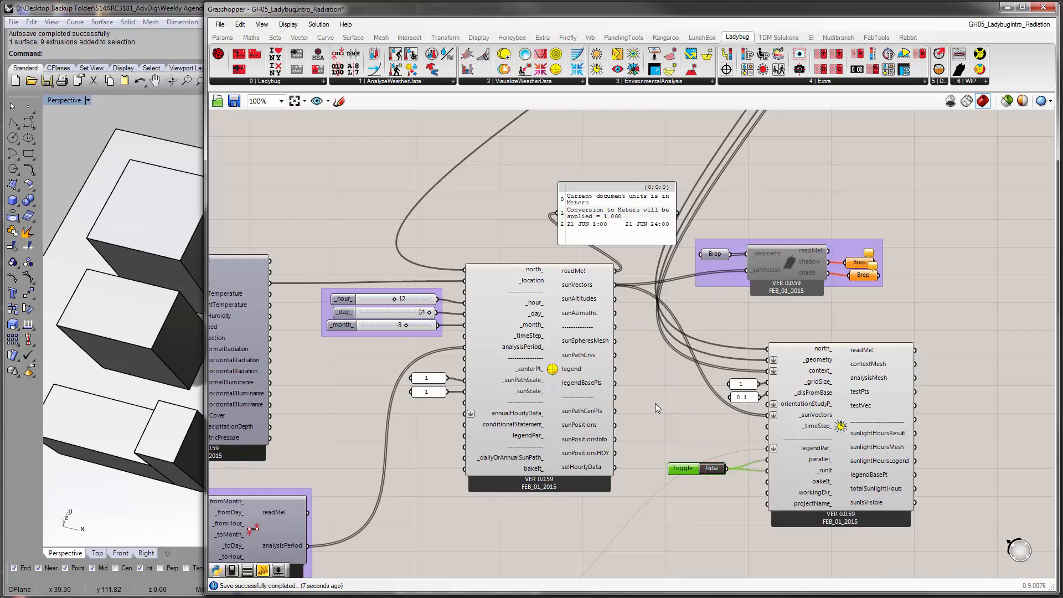
{"action": "scroll", "coordinate": [693, 422], "scroll_direction": "down", "scroll_amount": 3}
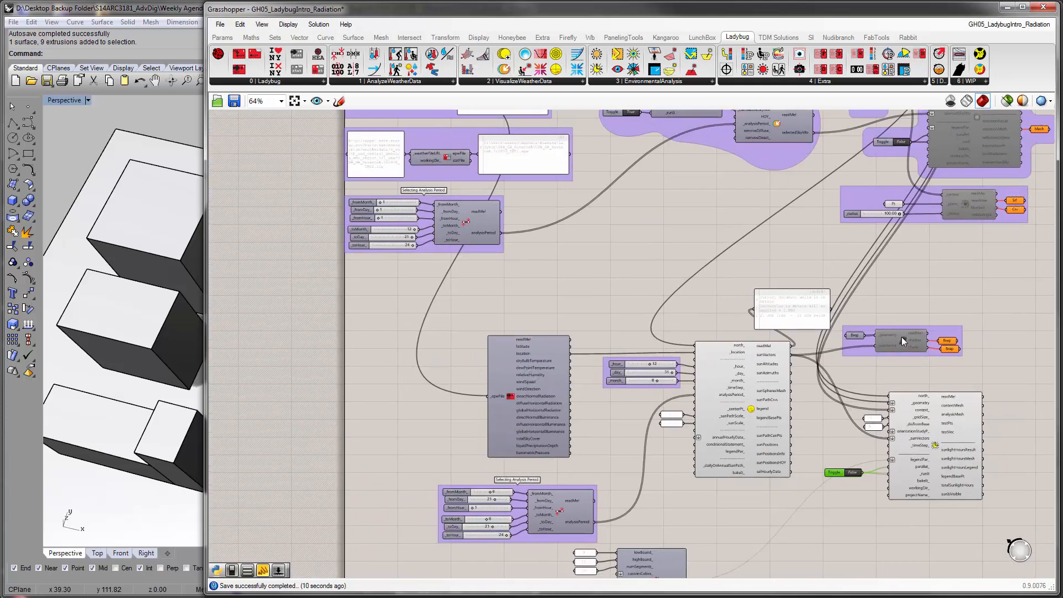
Disable the sun path component
{"action": "scroll", "coordinate": [770, 354], "scroll_direction": "up", "scroll_amount": 3}
{"action": "left_click", "coordinate": [769, 355]}
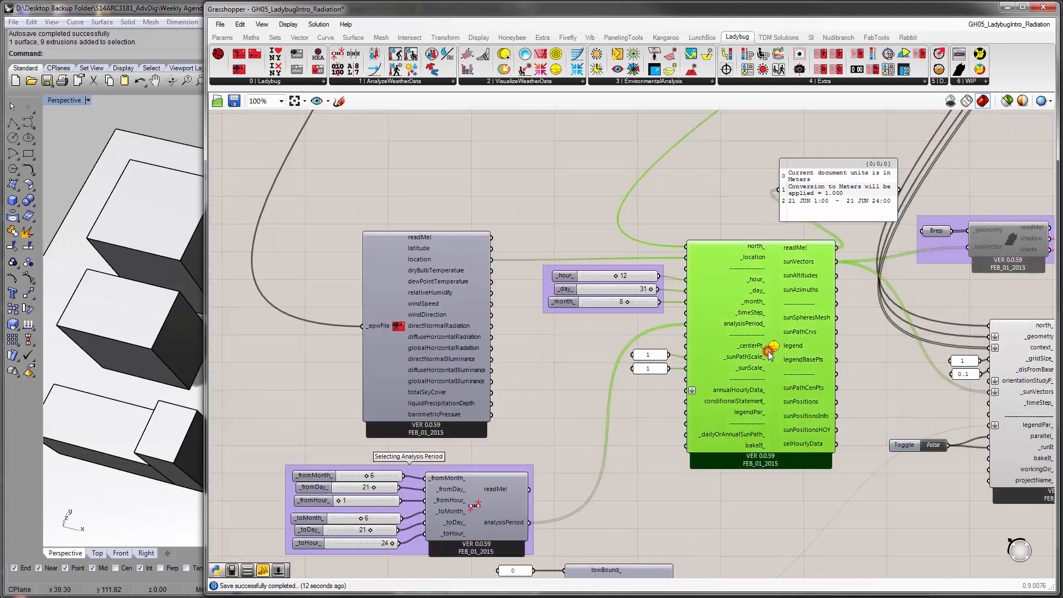
{"action": "right_click", "coordinate": [769, 355]}
{"action": "left_click", "coordinate": [798, 420]}
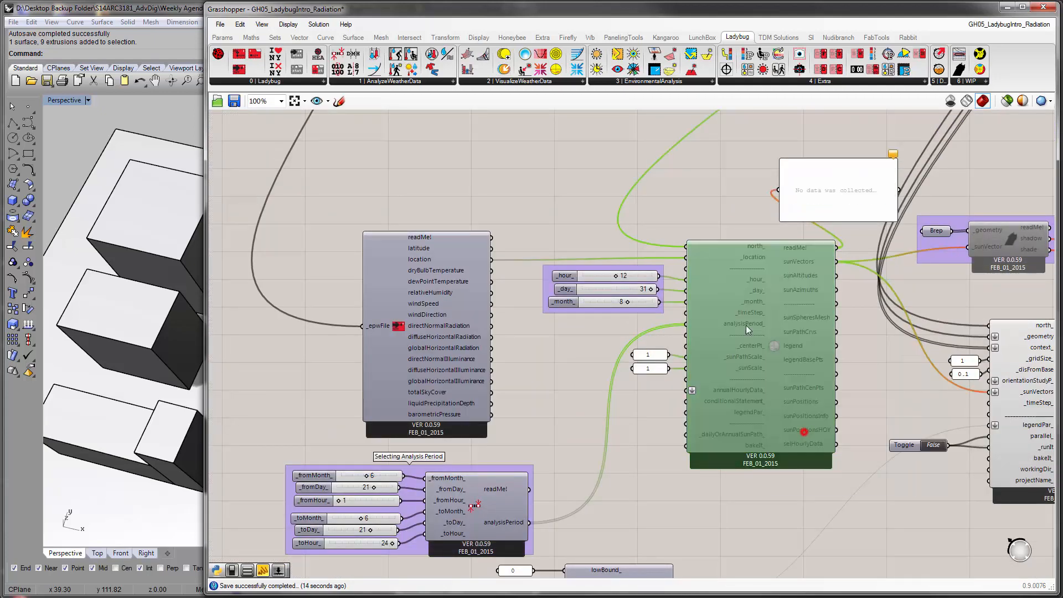
{"action": "left_click", "coordinate": [719, 178]}
Set the toggles feeding the open EPW file and weather file download components to False
{"action": "right_click_drag", "start_coordinate": [733, 189], "coordinate": [631, 340]}
{"action": "scroll", "coordinate": [721, 244], "scroll_direction": "down", "scroll_amount": 3}
{"action": "right_click_drag", "start_coordinate": [722, 237], "coordinate": [810, 299]}
{"action": "scroll", "coordinate": [591, 257], "scroll_direction": "up", "scroll_amount": 2}
{"action": "right_click_drag", "start_coordinate": [600, 257], "coordinate": [639, 383]}
{"action": "scroll", "coordinate": [436, 285], "scroll_direction": "up", "scroll_amount": 3}
{"action": "right_click_drag", "start_coordinate": [436, 286], "coordinate": [405, 384]}
{"action": "double_click", "coordinate": [400, 431]}
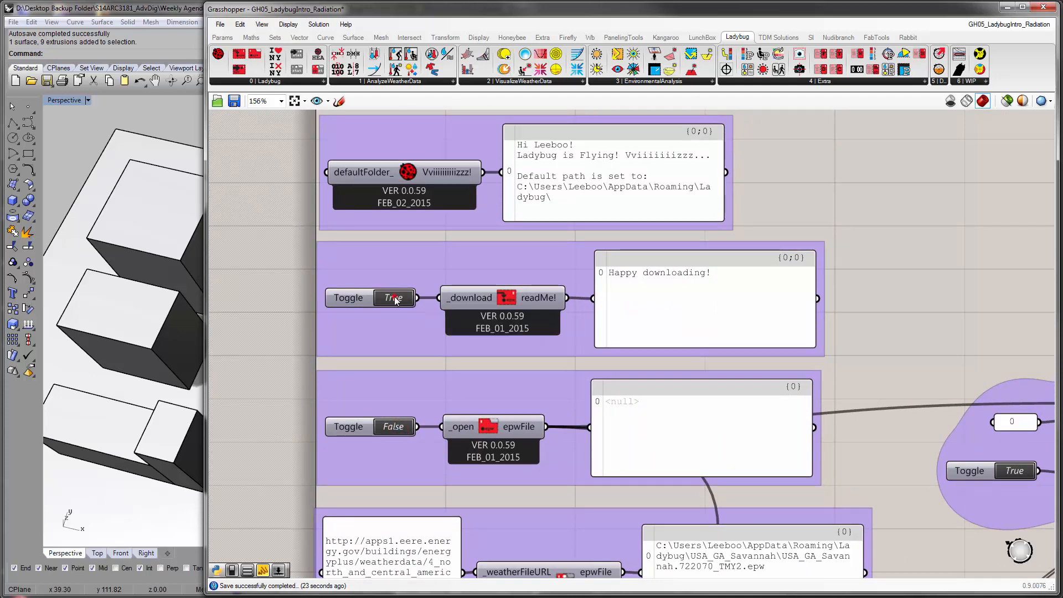
{"action": "double_click", "coordinate": [394, 298]}
Look over the whole definition, then enlarge the Rhino viewport to view the site model without the analysis results
{"action": "scroll", "coordinate": [396, 300], "scroll_direction": "down", "scroll_amount": 4}
{"action": "scroll", "coordinate": [659, 324], "scroll_direction": "down", "scroll_amount": 3}
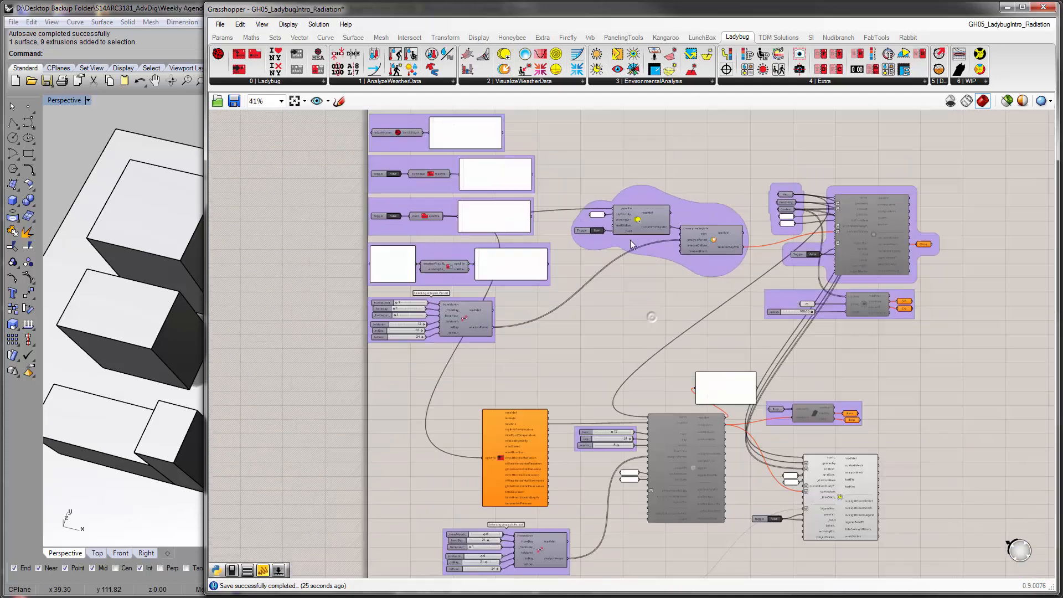
{"action": "scroll", "coordinate": [574, 288], "scroll_direction": "up", "scroll_amount": 3}
{"action": "right_click_drag", "start_coordinate": [554, 282], "coordinate": [521, 338]}
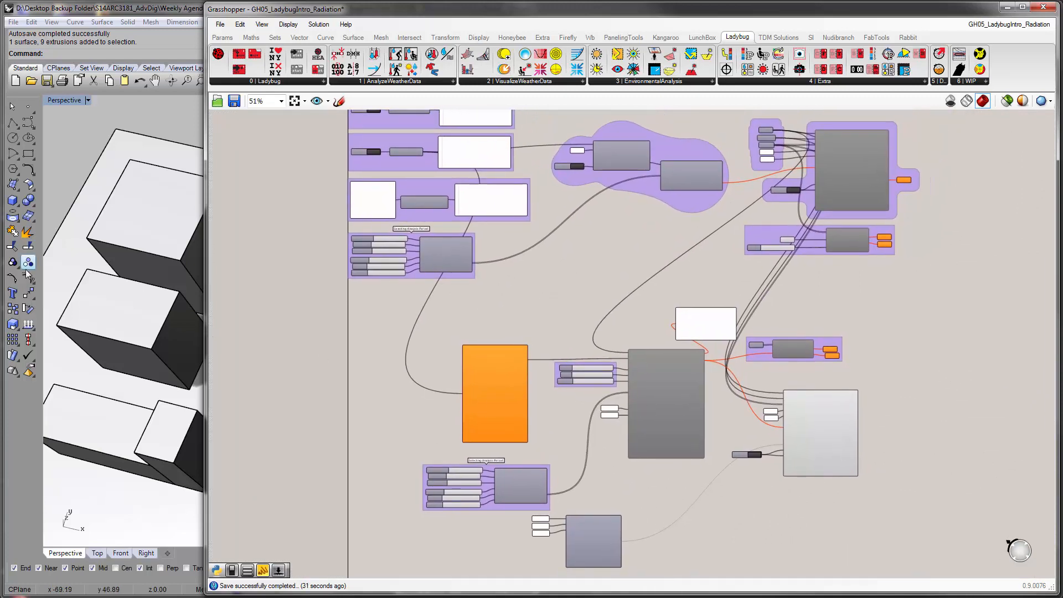
{"action": "left_click_drag", "start_coordinate": [201, 341], "coordinate": [507, 348]}
{"action": "scroll", "coordinate": [380, 327], "scroll_direction": "down", "scroll_amount": 6}
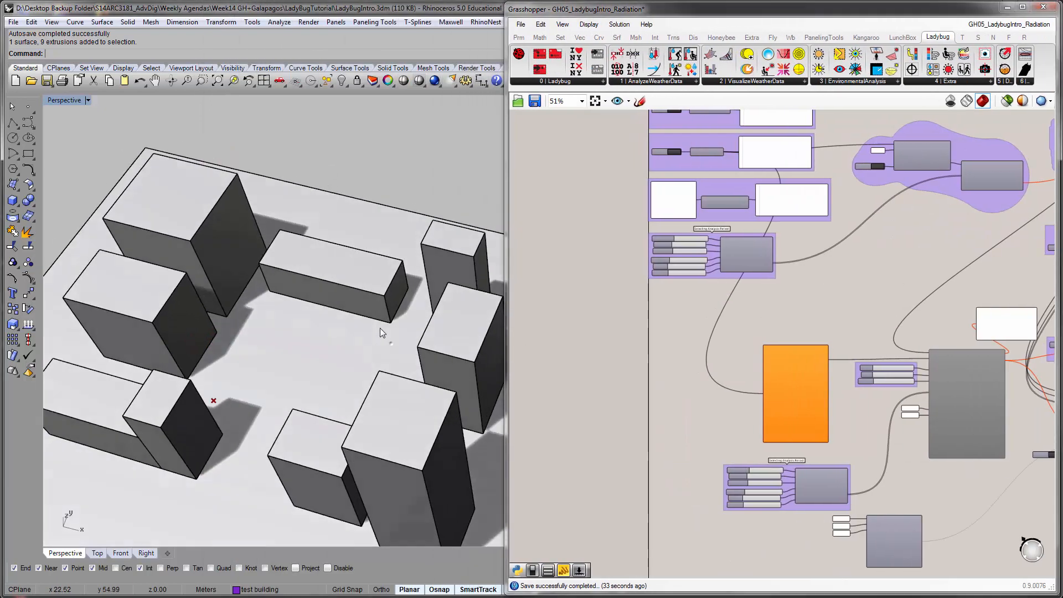
{"action": "right_click_drag", "start_coordinate": [375, 329], "coordinate": [353, 310]}
{"action": "right_click_drag", "start_coordinate": [417, 327], "coordinate": [424, 349]}
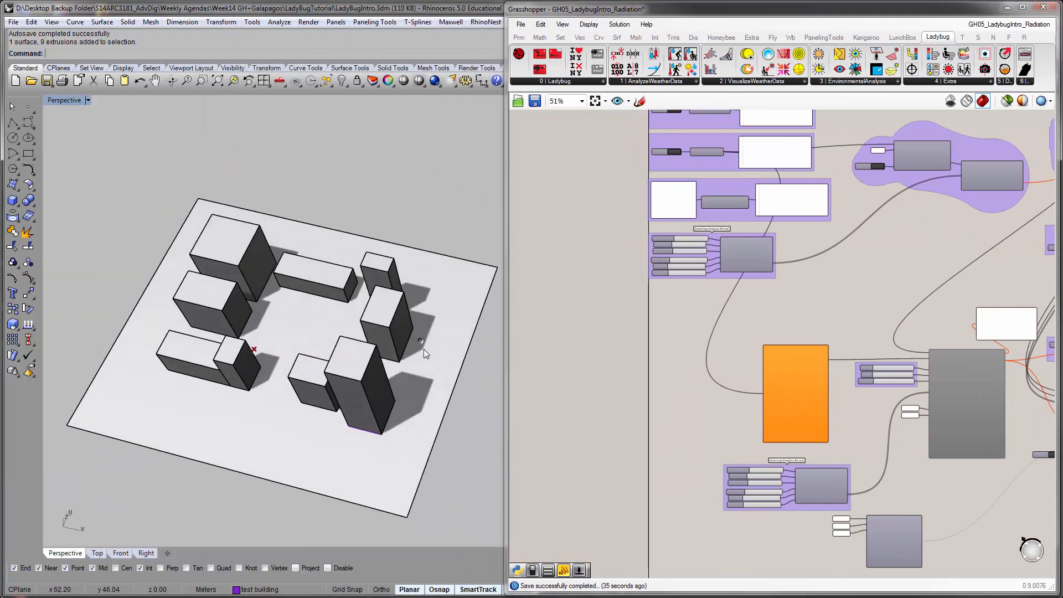
Widen the Grasshopper canvas again and review the sun path, shadow and sunlight hours components and their connections
{"action": "left_click_drag", "start_coordinate": [506, 335], "coordinate": [222, 334]}
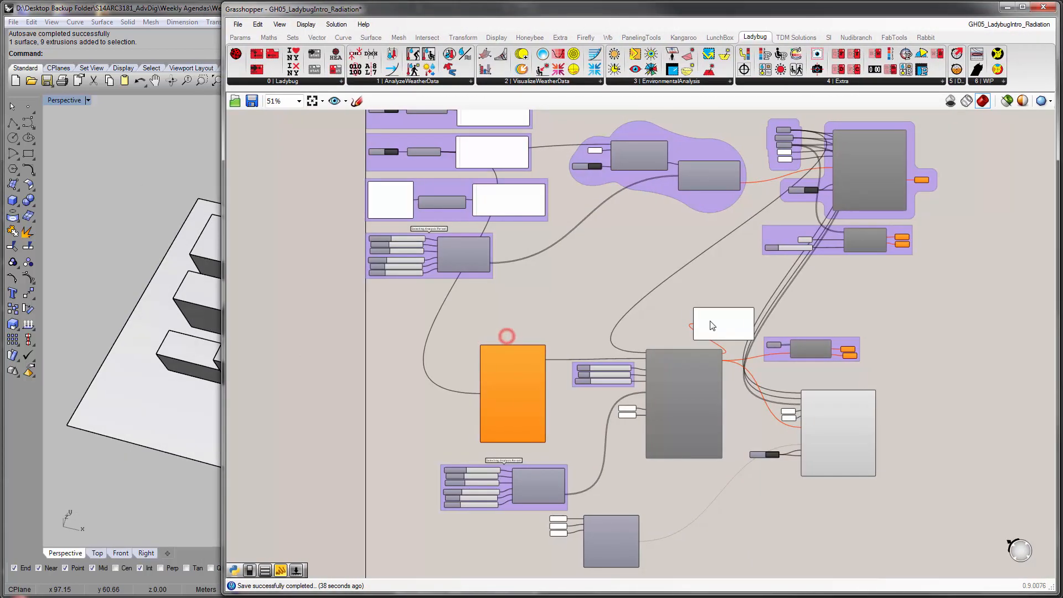
{"action": "right_click_drag", "start_coordinate": [714, 328], "coordinate": [647, 327]}
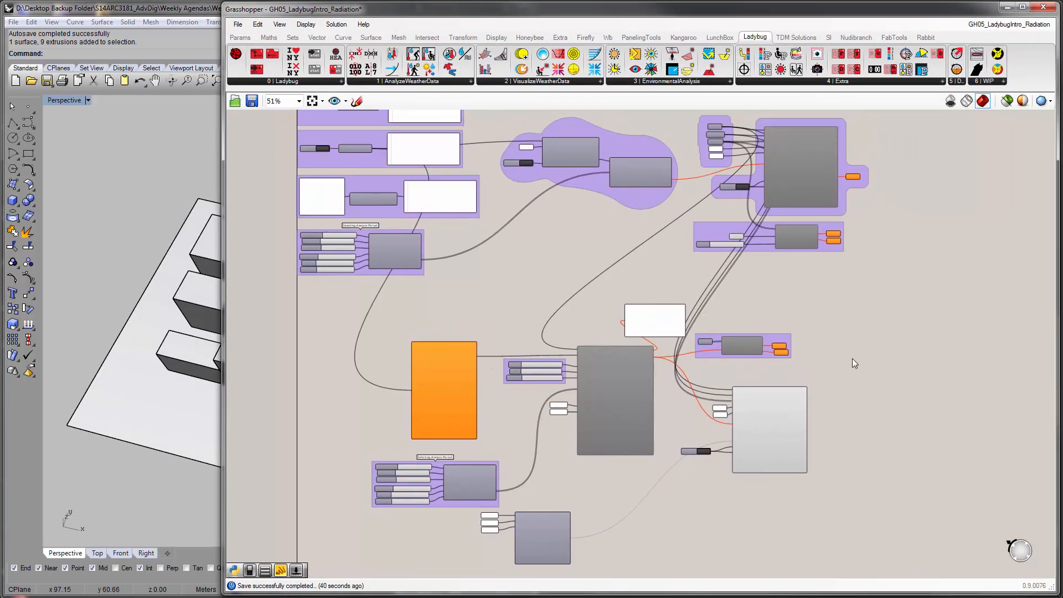
{"action": "scroll", "coordinate": [679, 414], "scroll_direction": "up", "scroll_amount": 5}
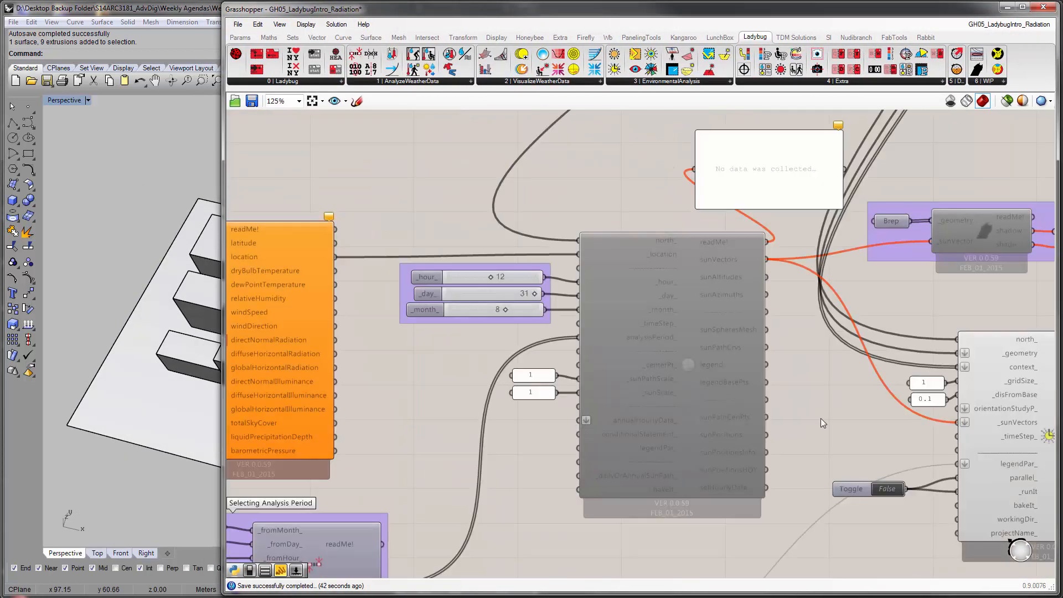
{"action": "right_click_drag", "start_coordinate": [820, 417], "coordinate": [643, 414]}
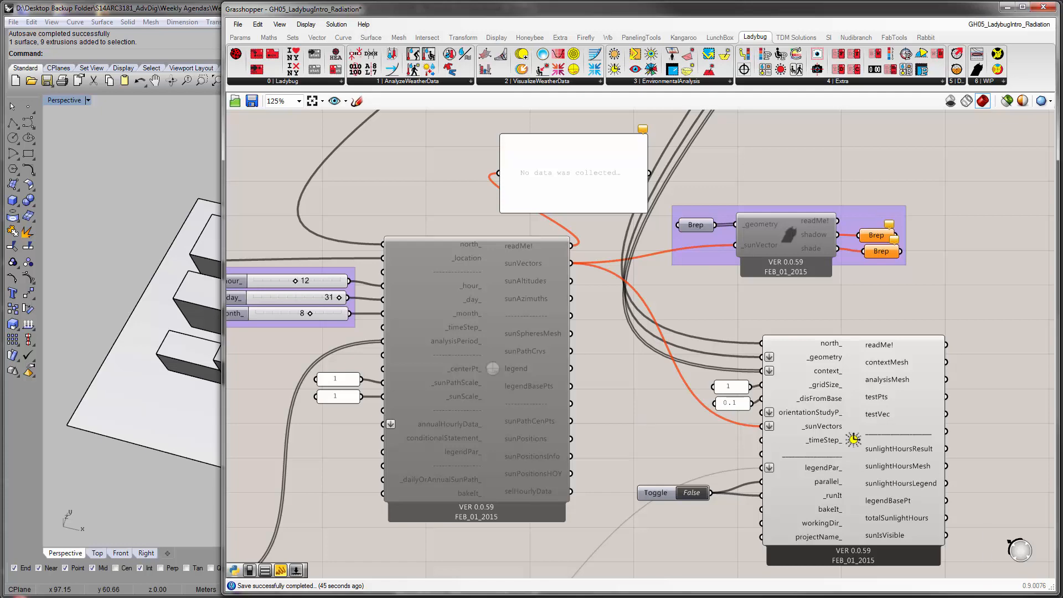
{"action": "scroll", "coordinate": [735, 326], "scroll_direction": "down", "scroll_amount": 3}
{"action": "right_click_drag", "start_coordinate": [735, 326], "coordinate": [812, 352]}
{"action": "right_click_drag", "start_coordinate": [690, 296], "coordinate": [703, 265]}
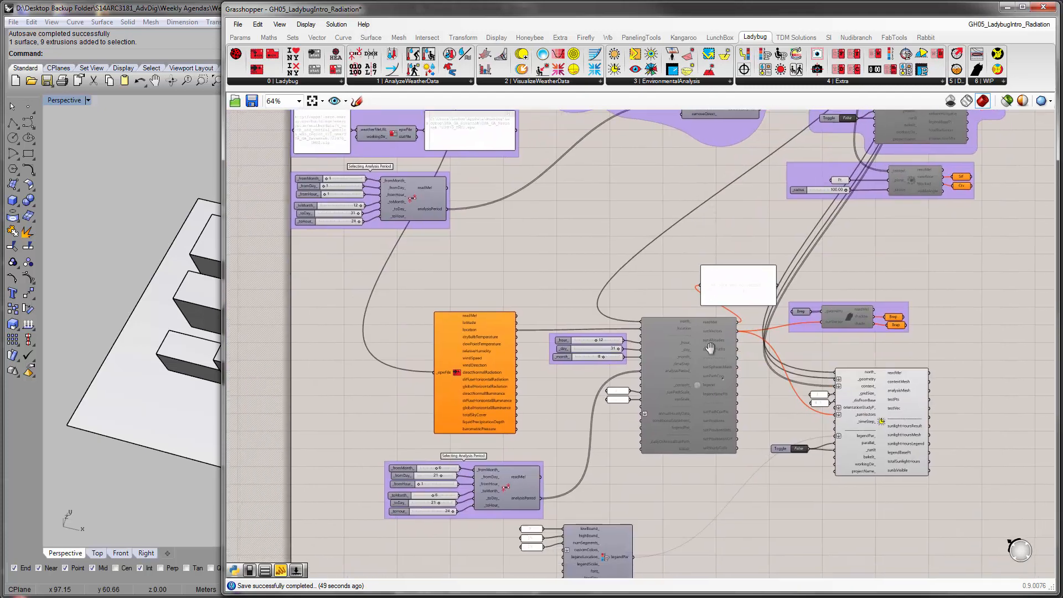